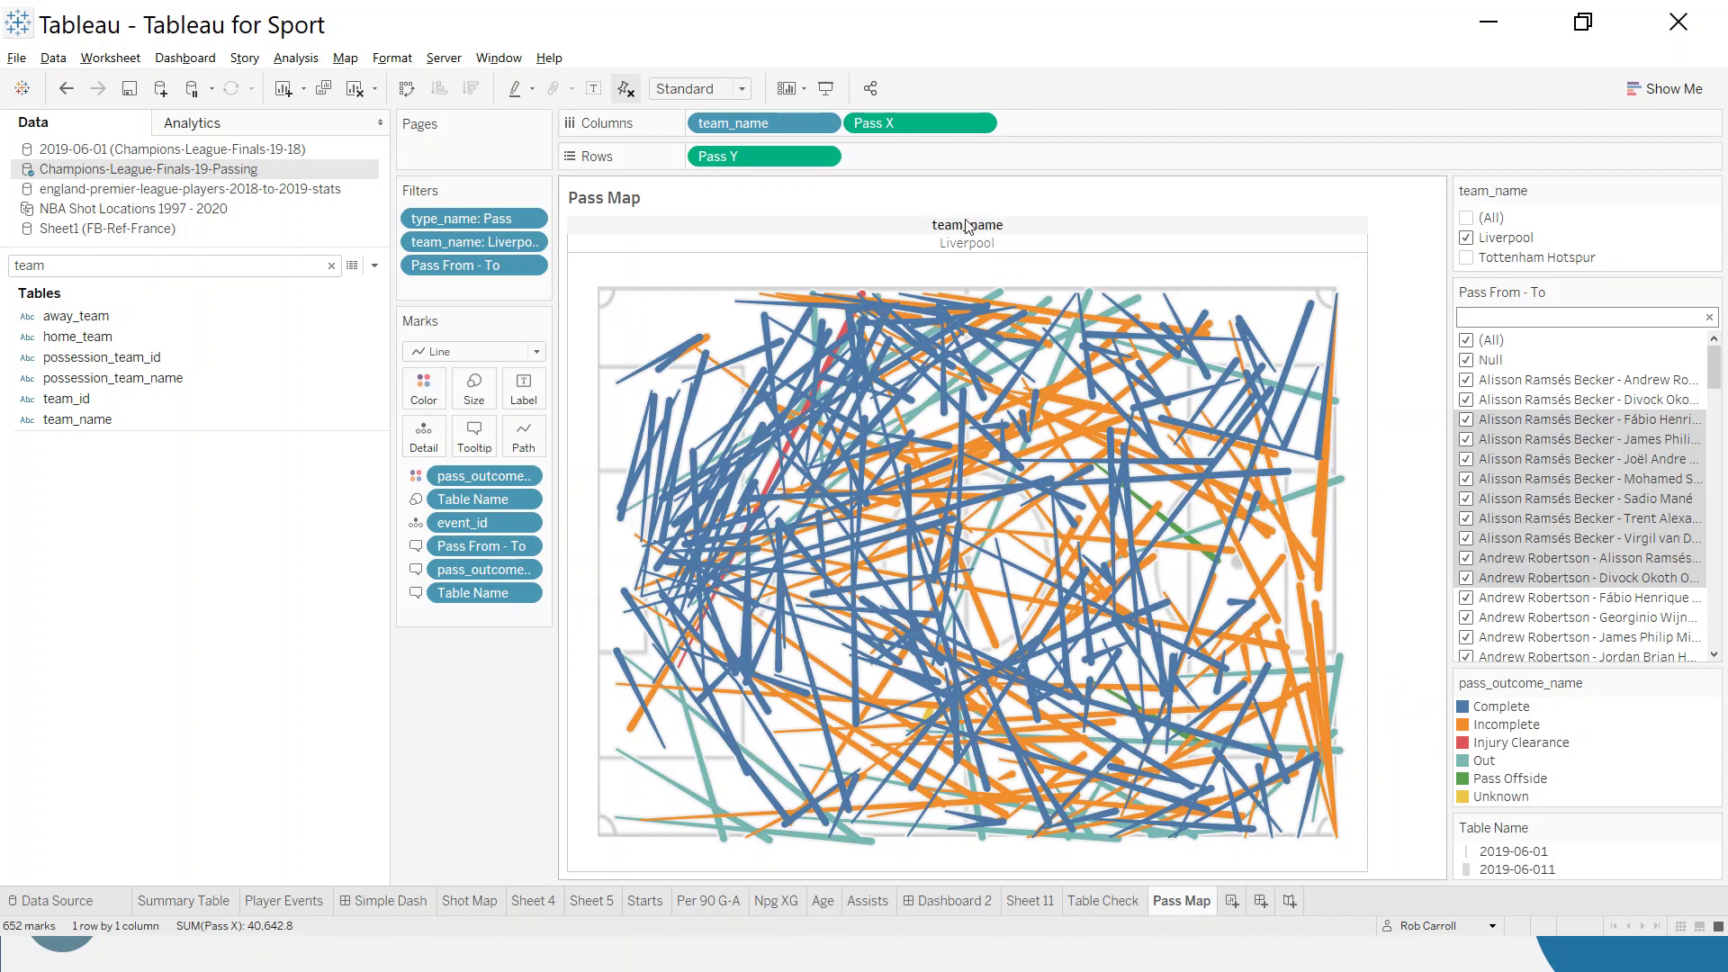
- Hide the team_name field label above the pass map and set the sheet's axis ticks to None
right_click(929, 225)
left_click(1014, 255)
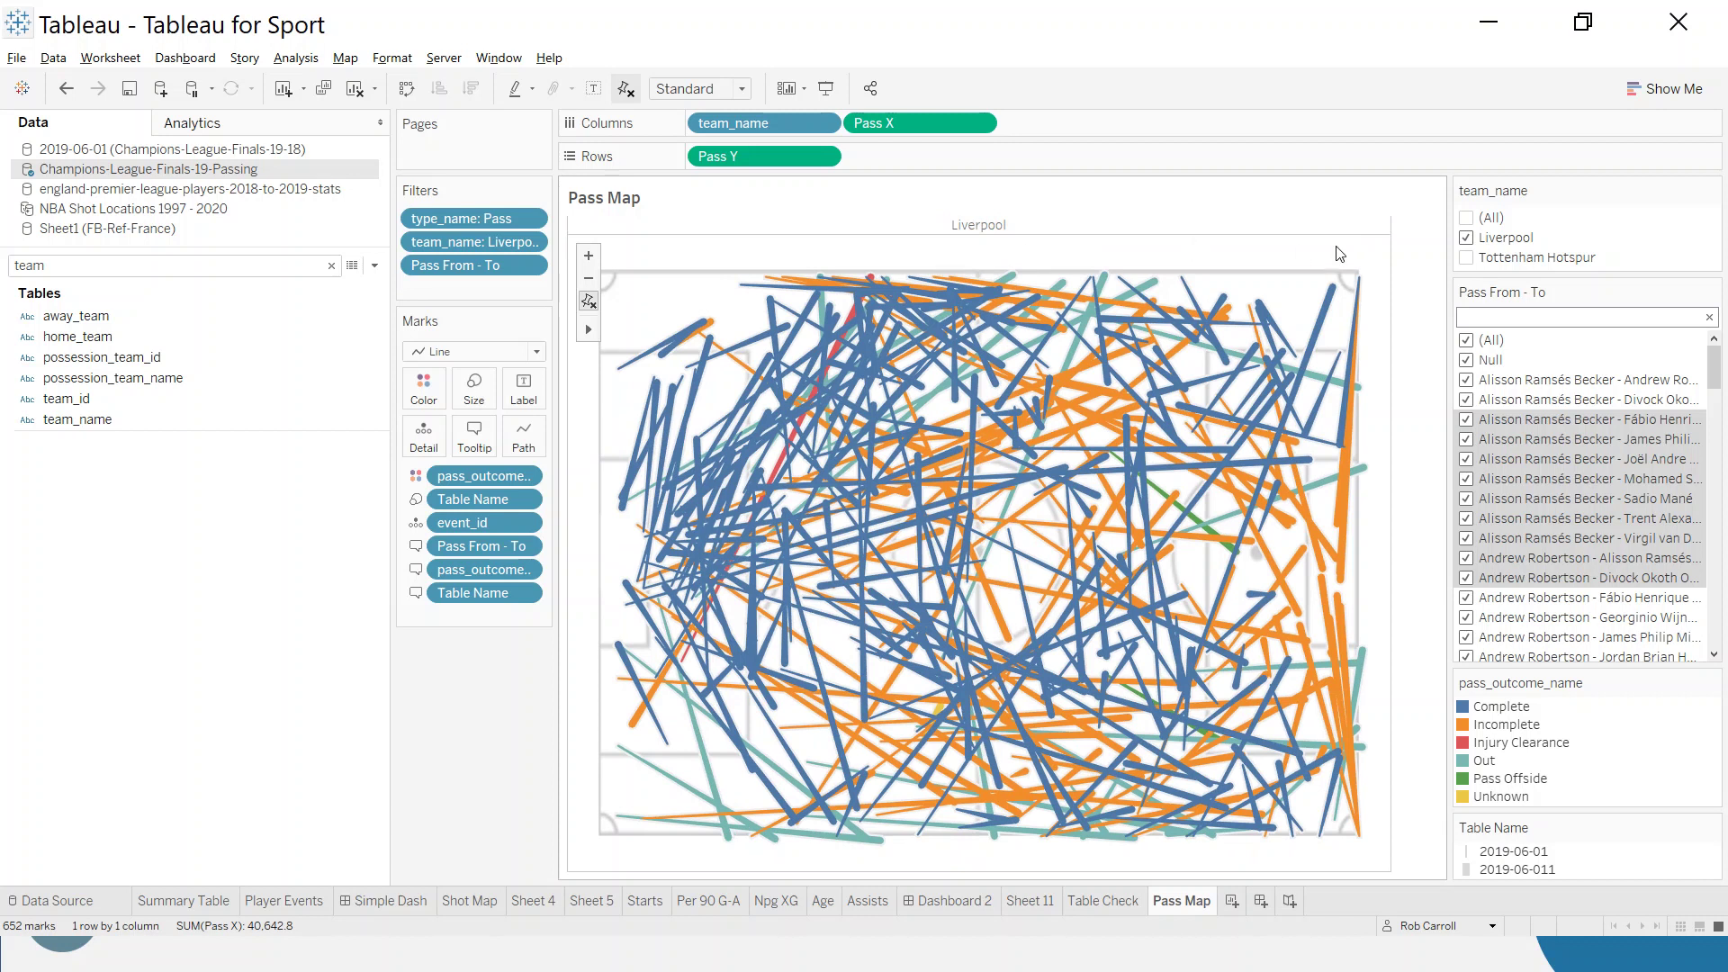
right_click(712, 245)
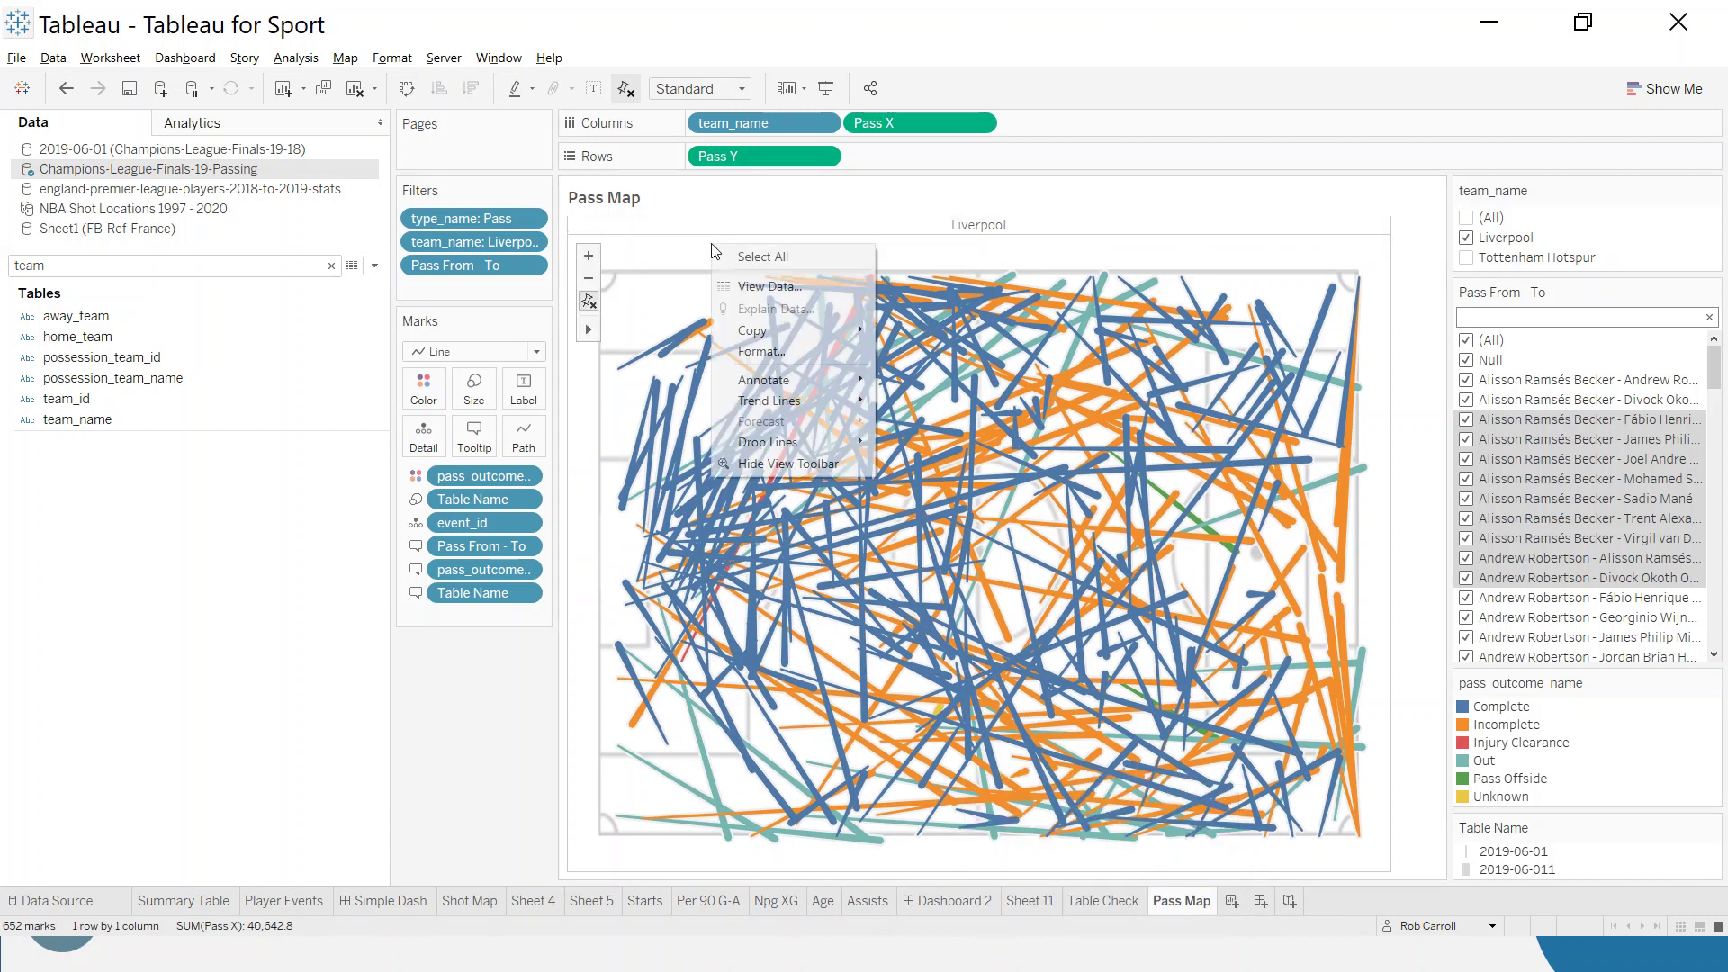
left_click(761, 352)
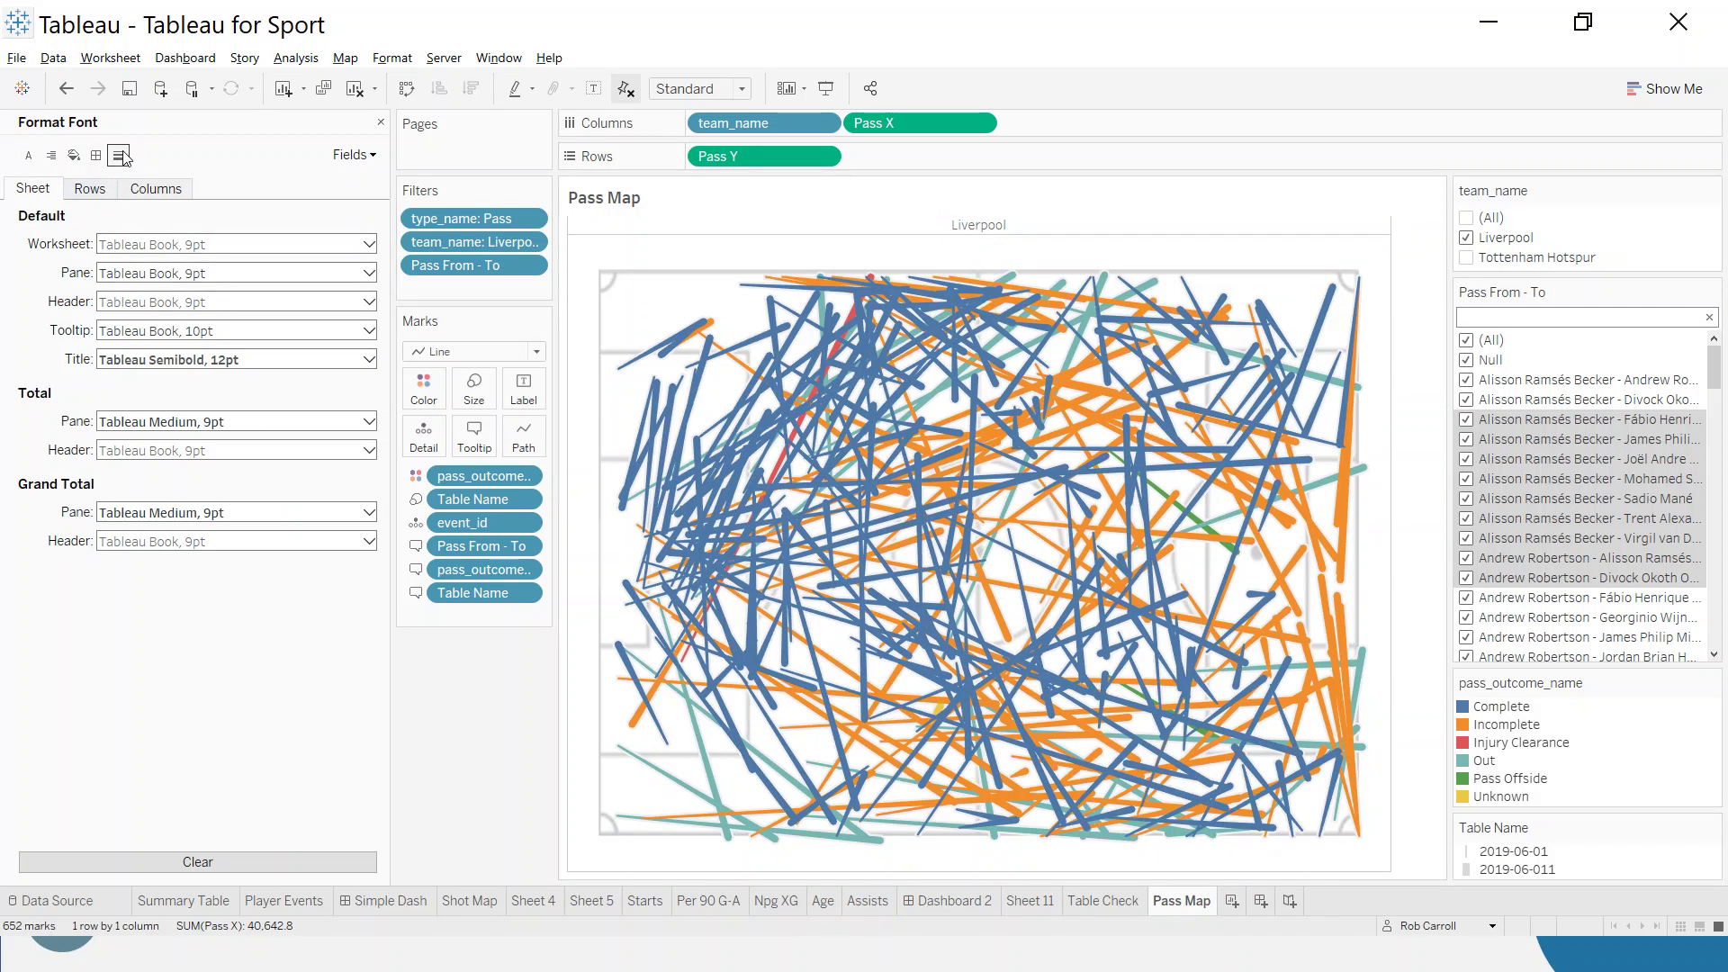
left_click(120, 156)
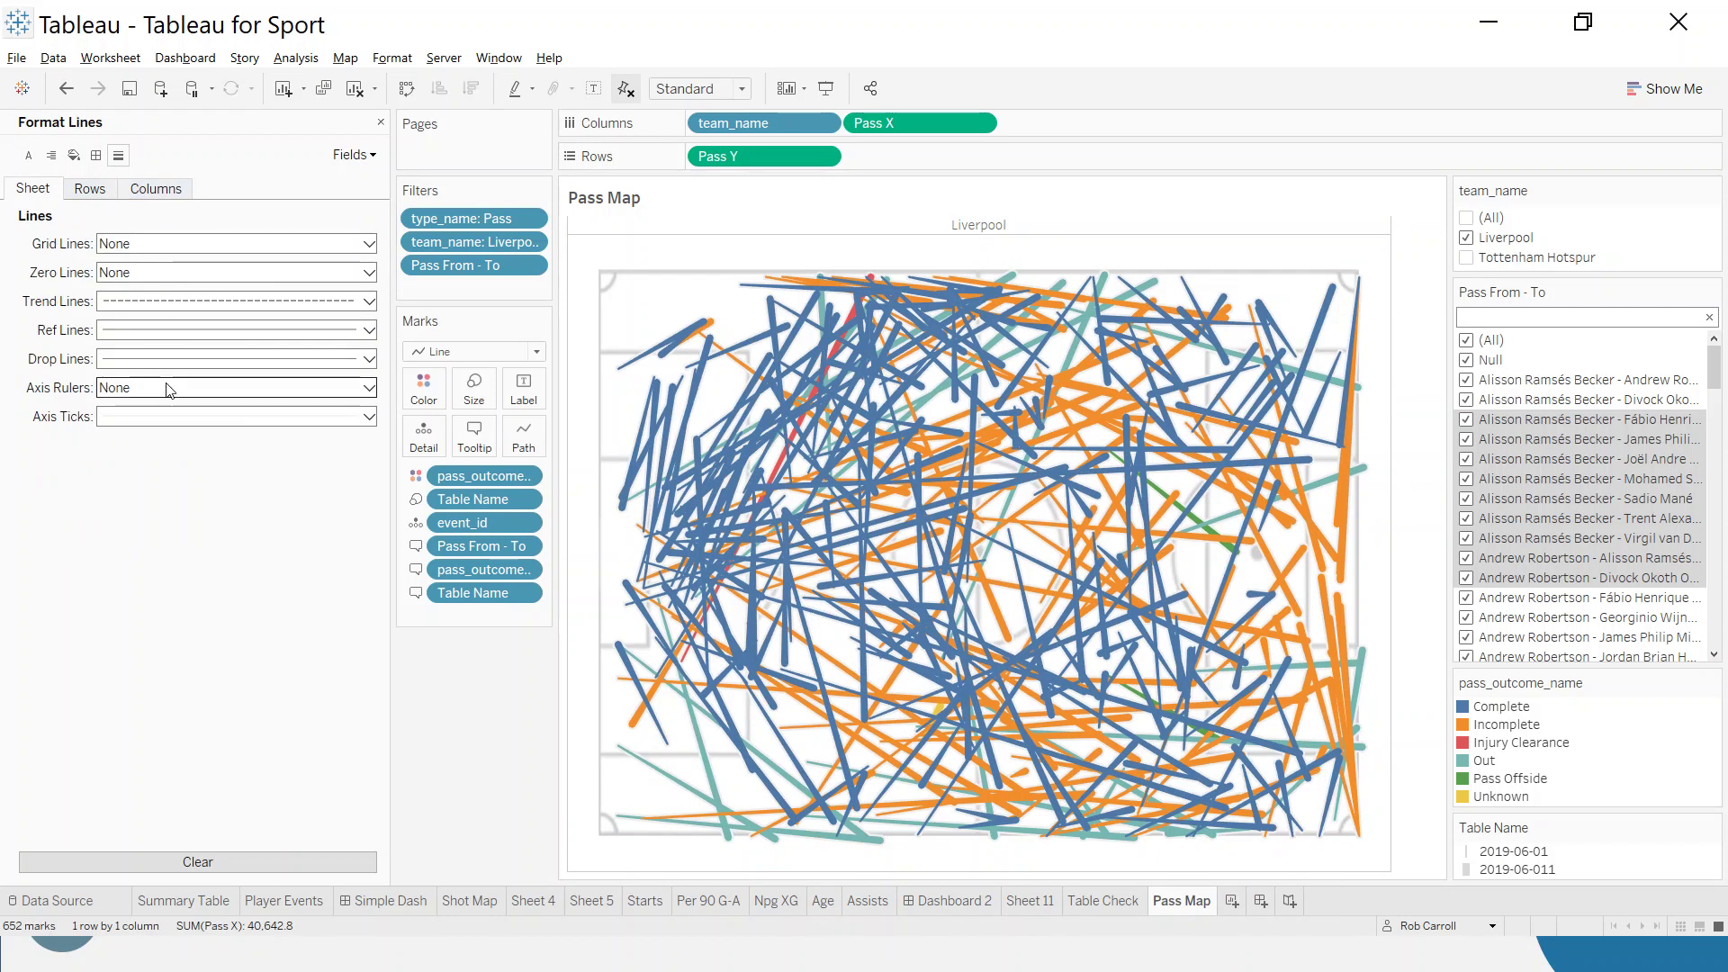
left_click(171, 416)
left_click(173, 441)
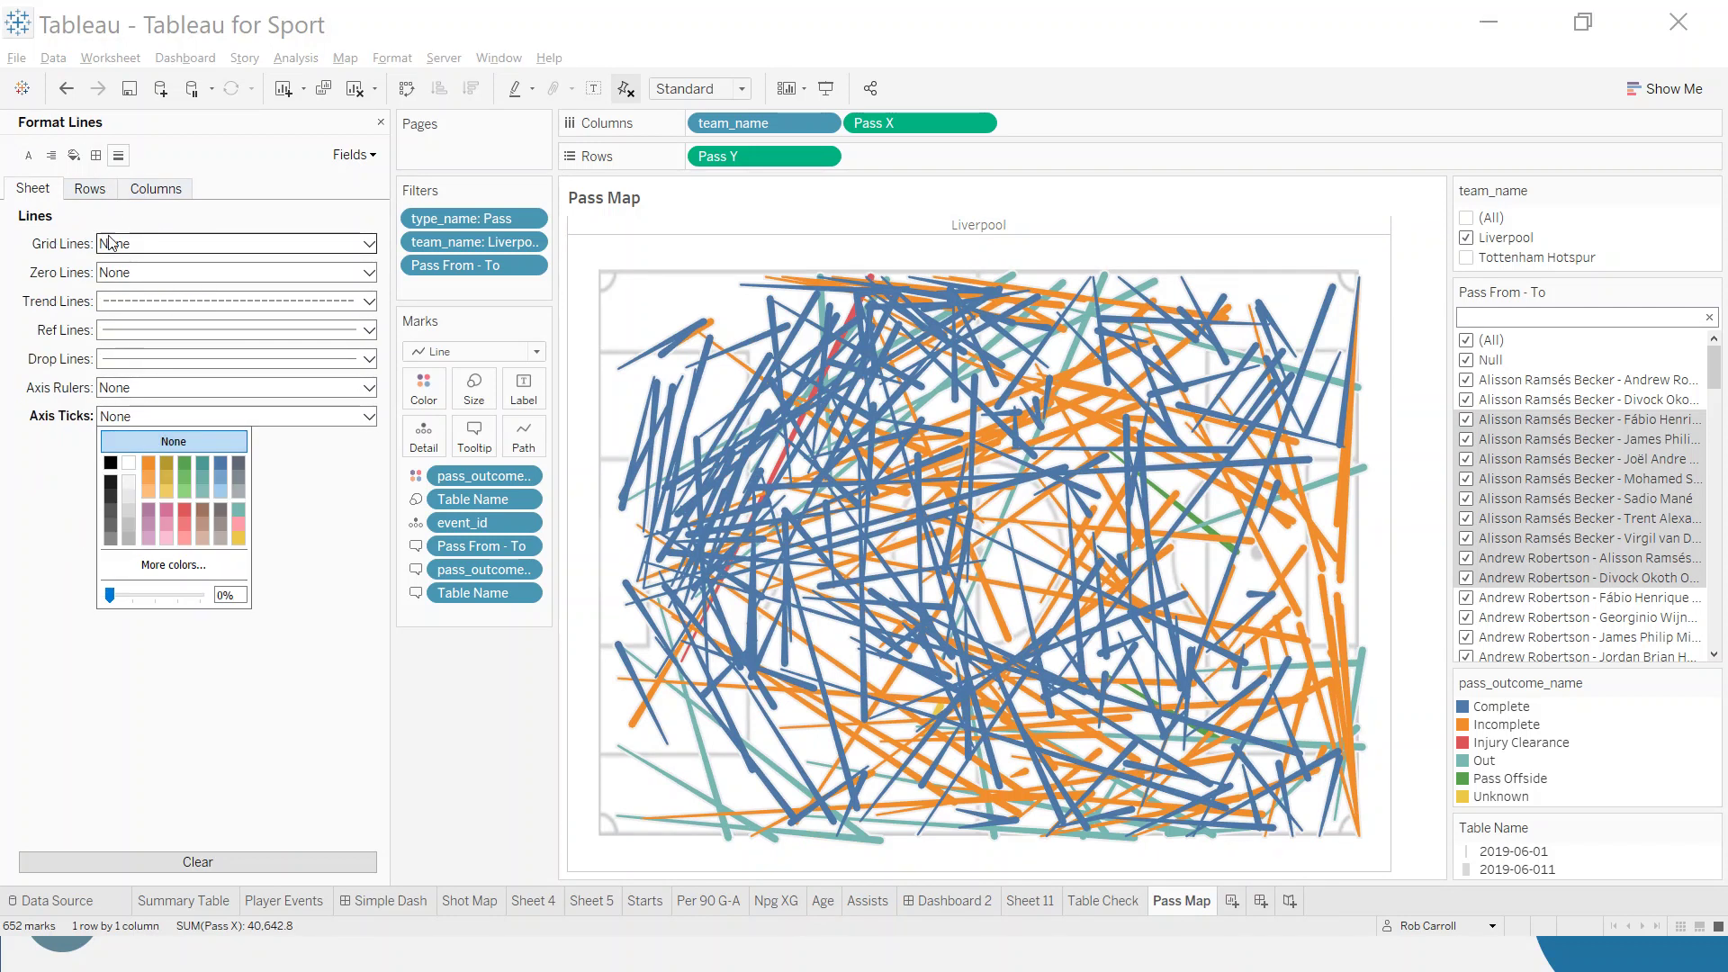
- Set the pane borders of both the row divider and the column divider to None
left_click(95, 155)
left_click(143, 545)
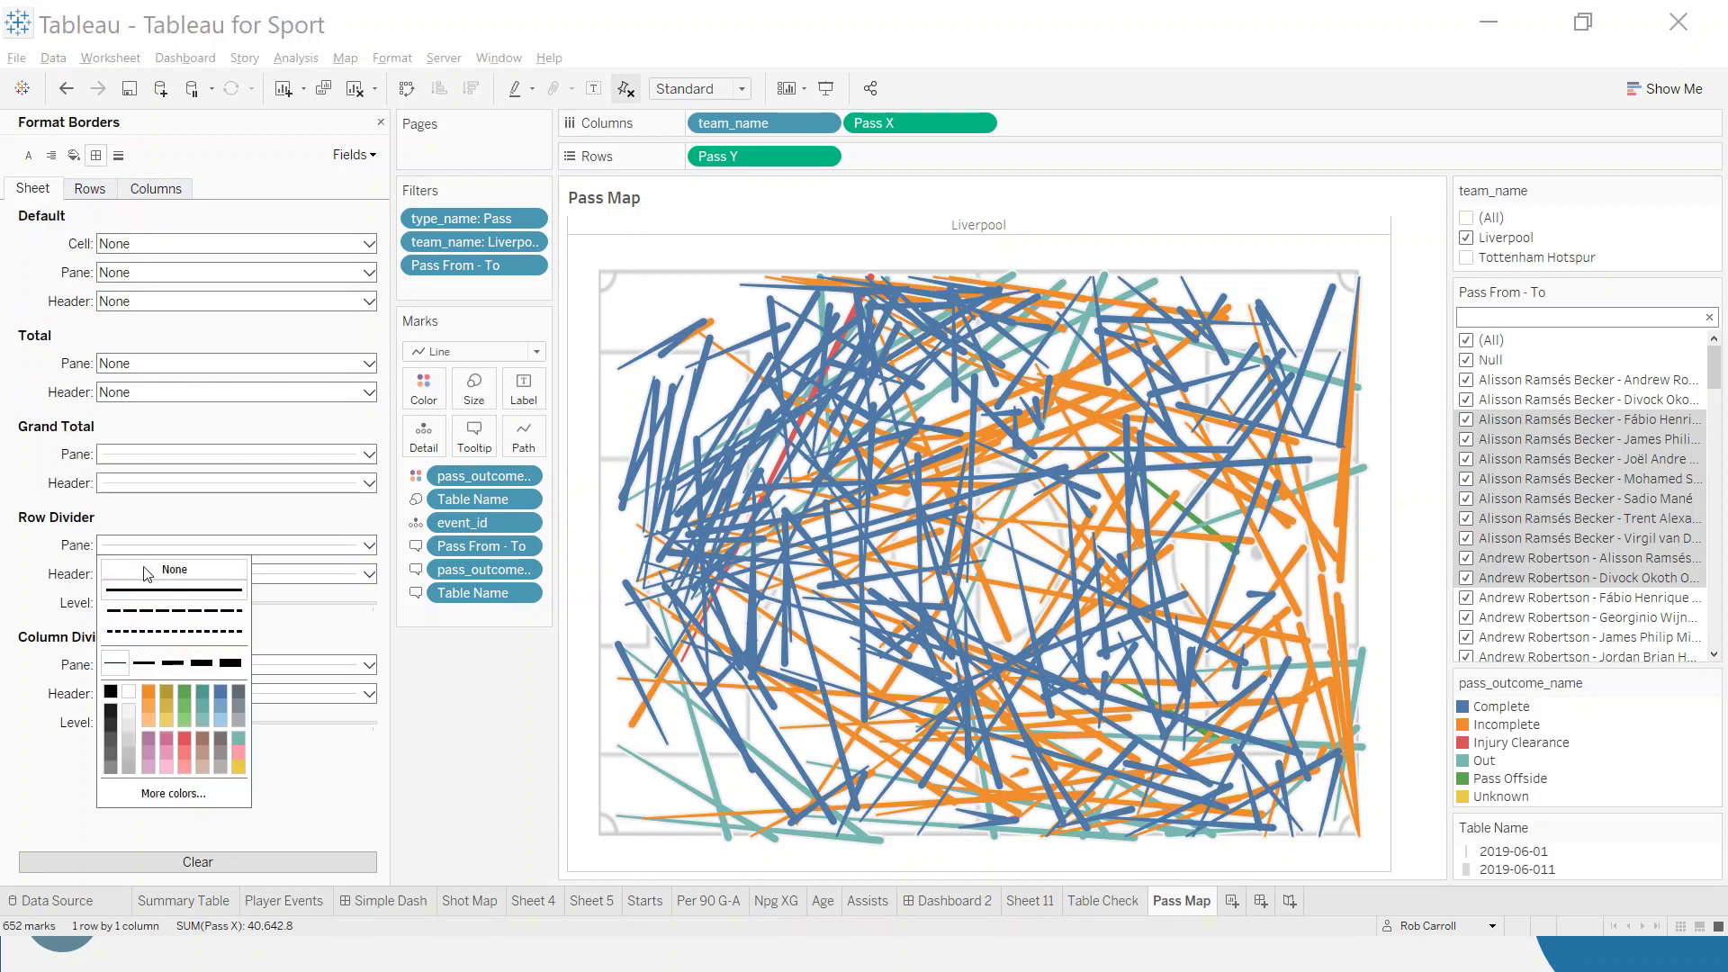
left_click(147, 570)
left_click(148, 665)
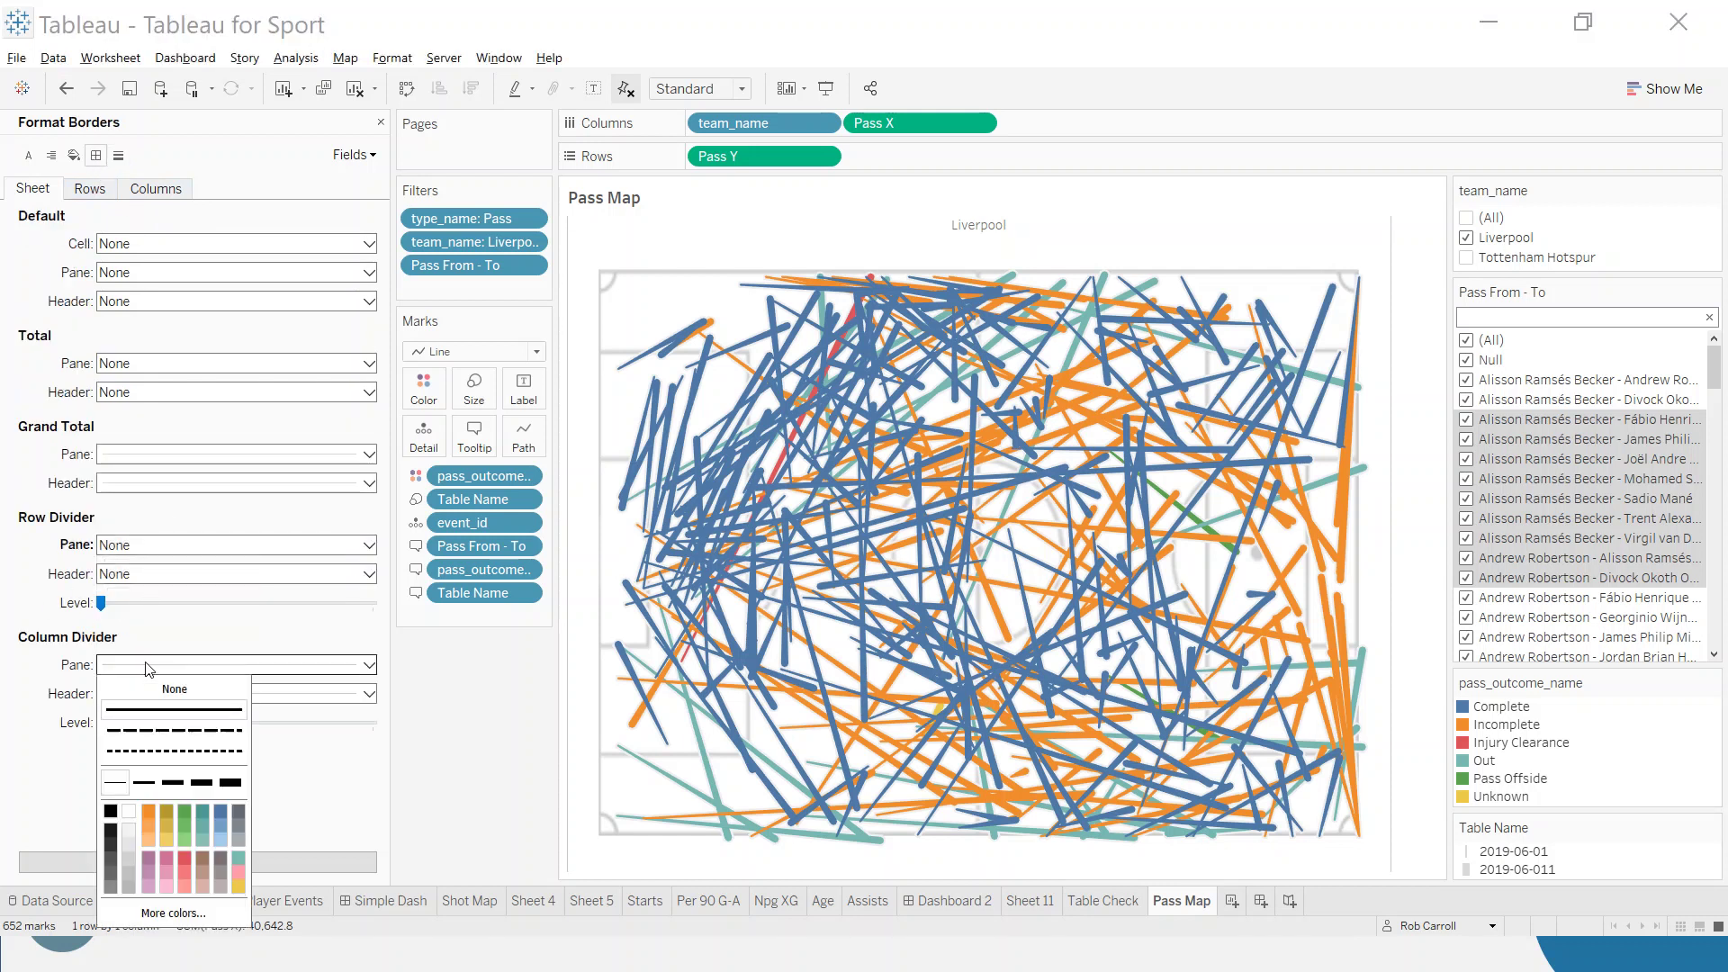
left_click(174, 688)
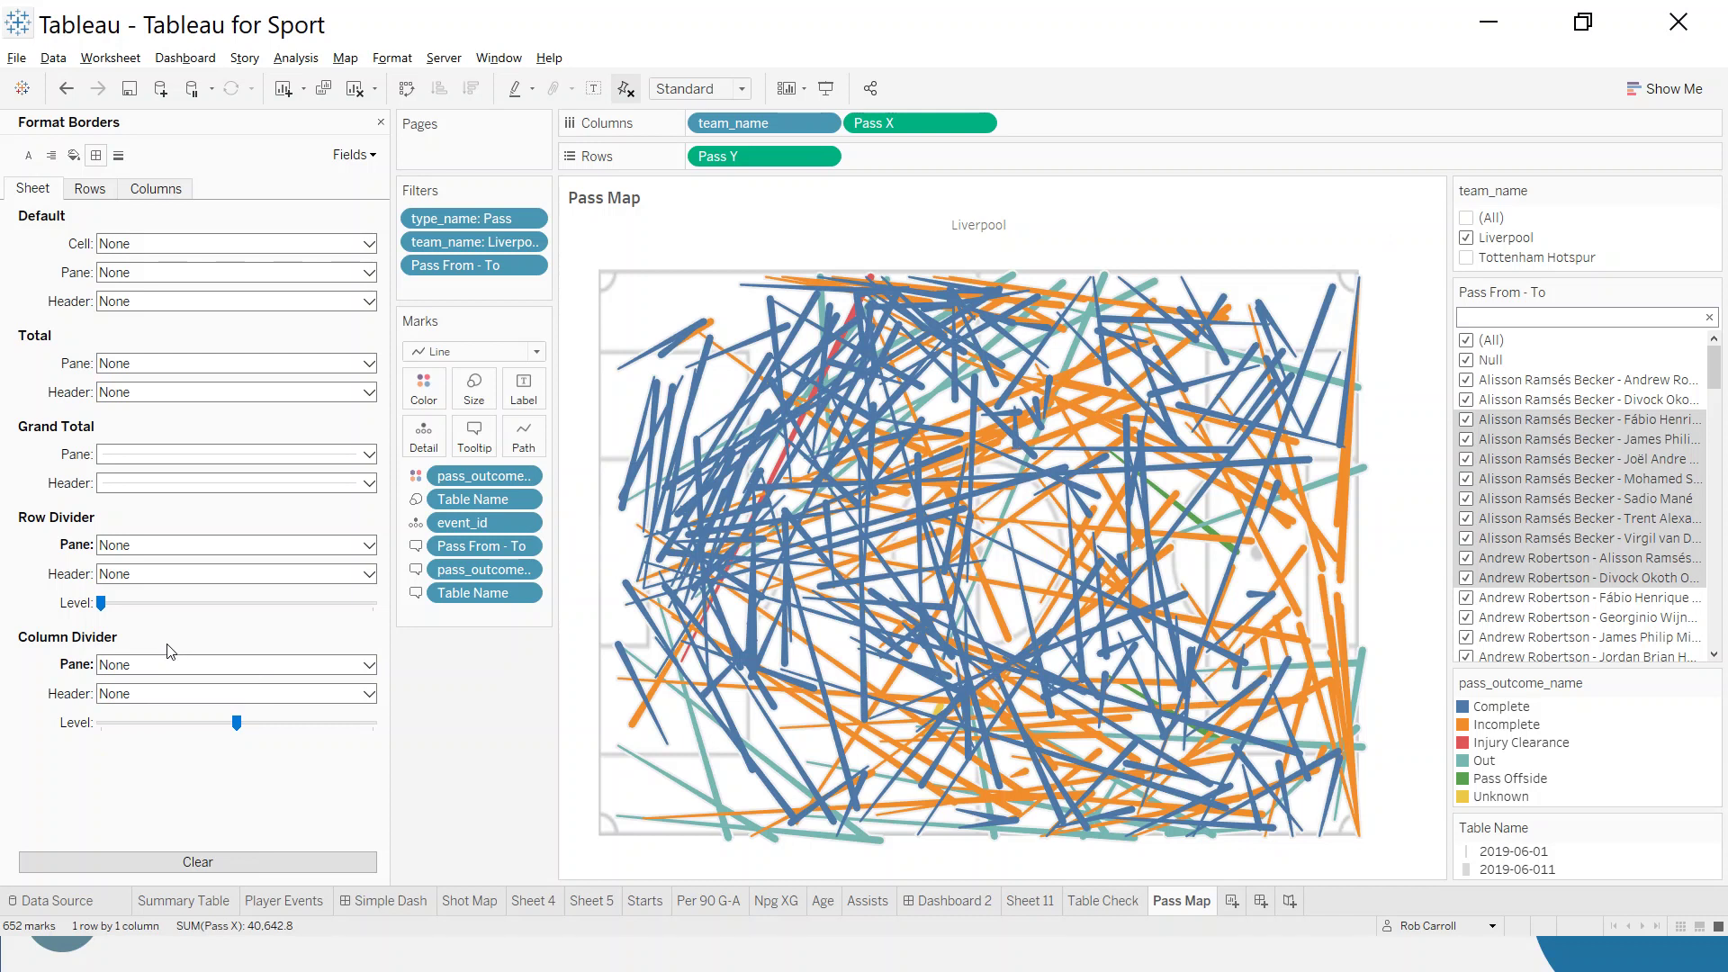
- Hide the Liverpool column header above the pass map
left_click(976, 237)
right_click(981, 230)
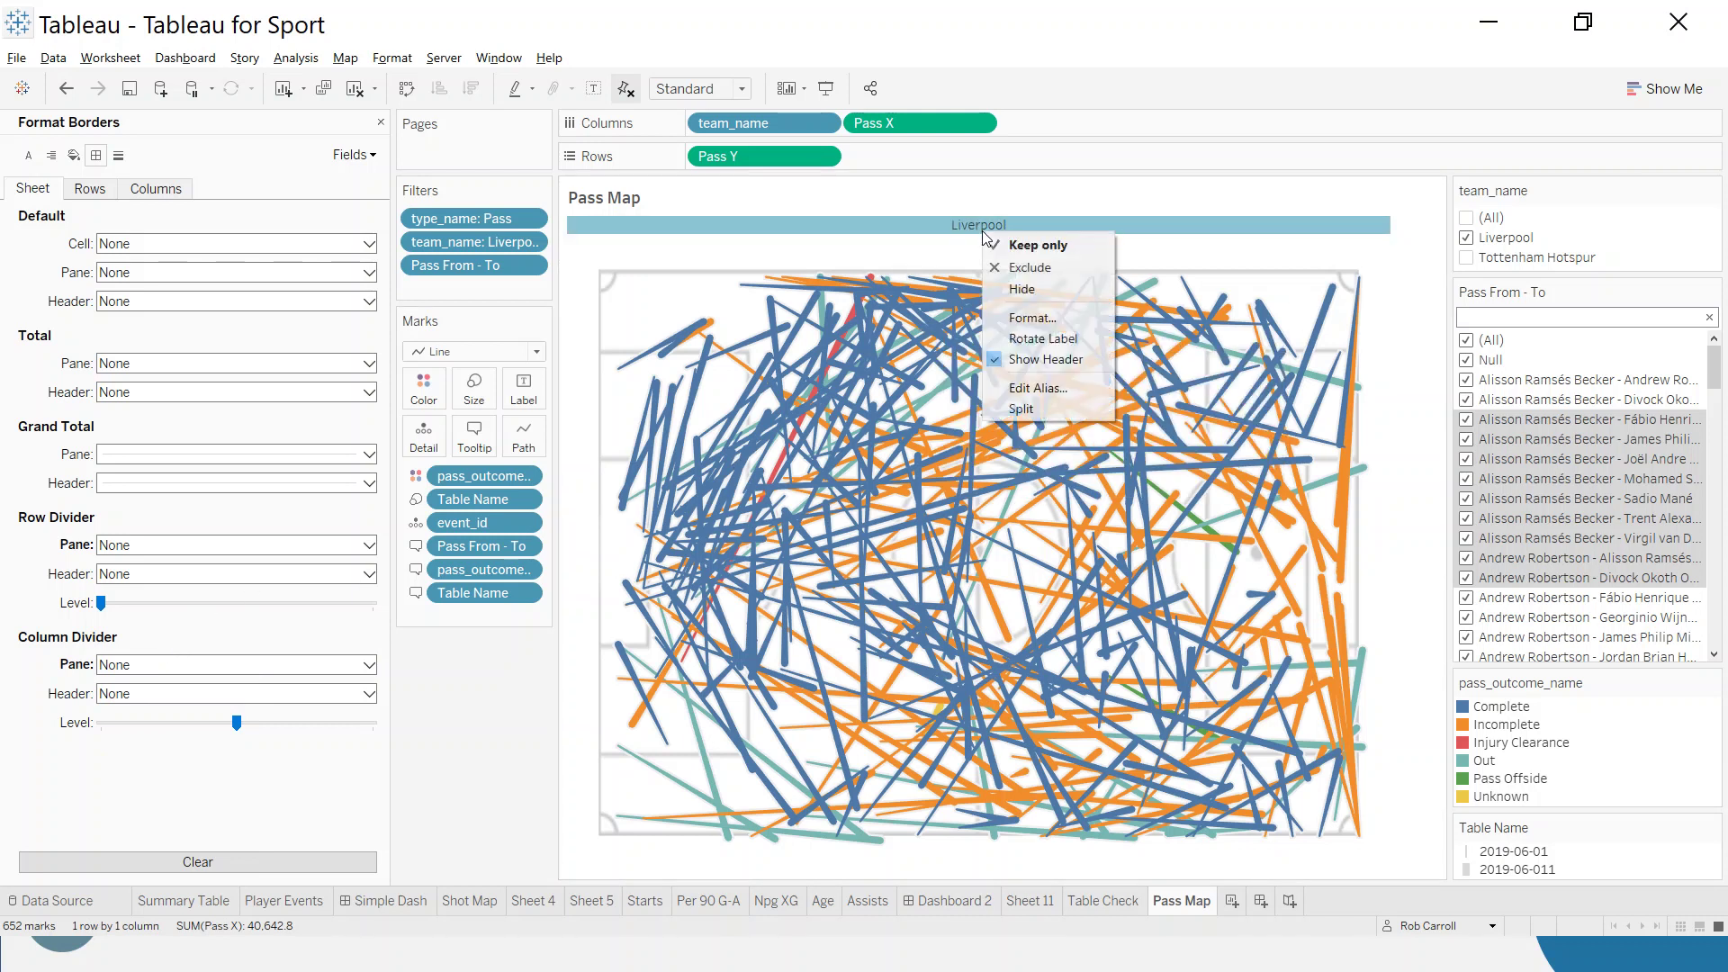
left_click(1044, 359)
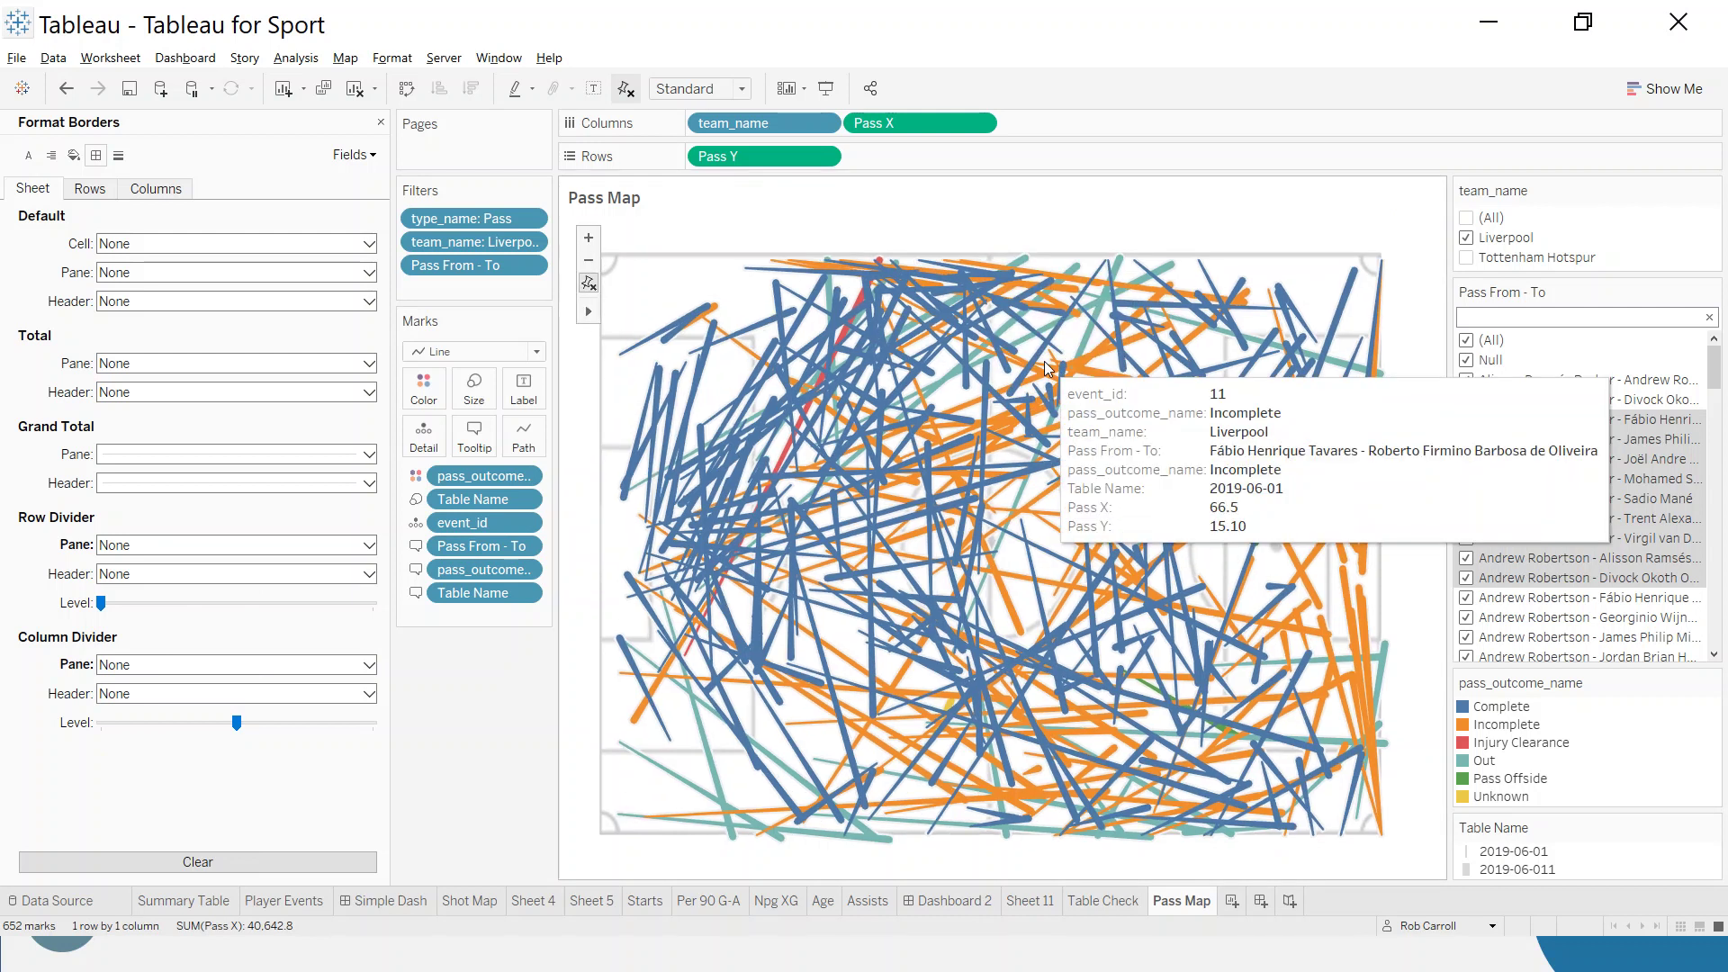
- Extend the sheet title with a hyphen, the team_name field and a trailing hyphen after the sheet name
double_click(630, 200)
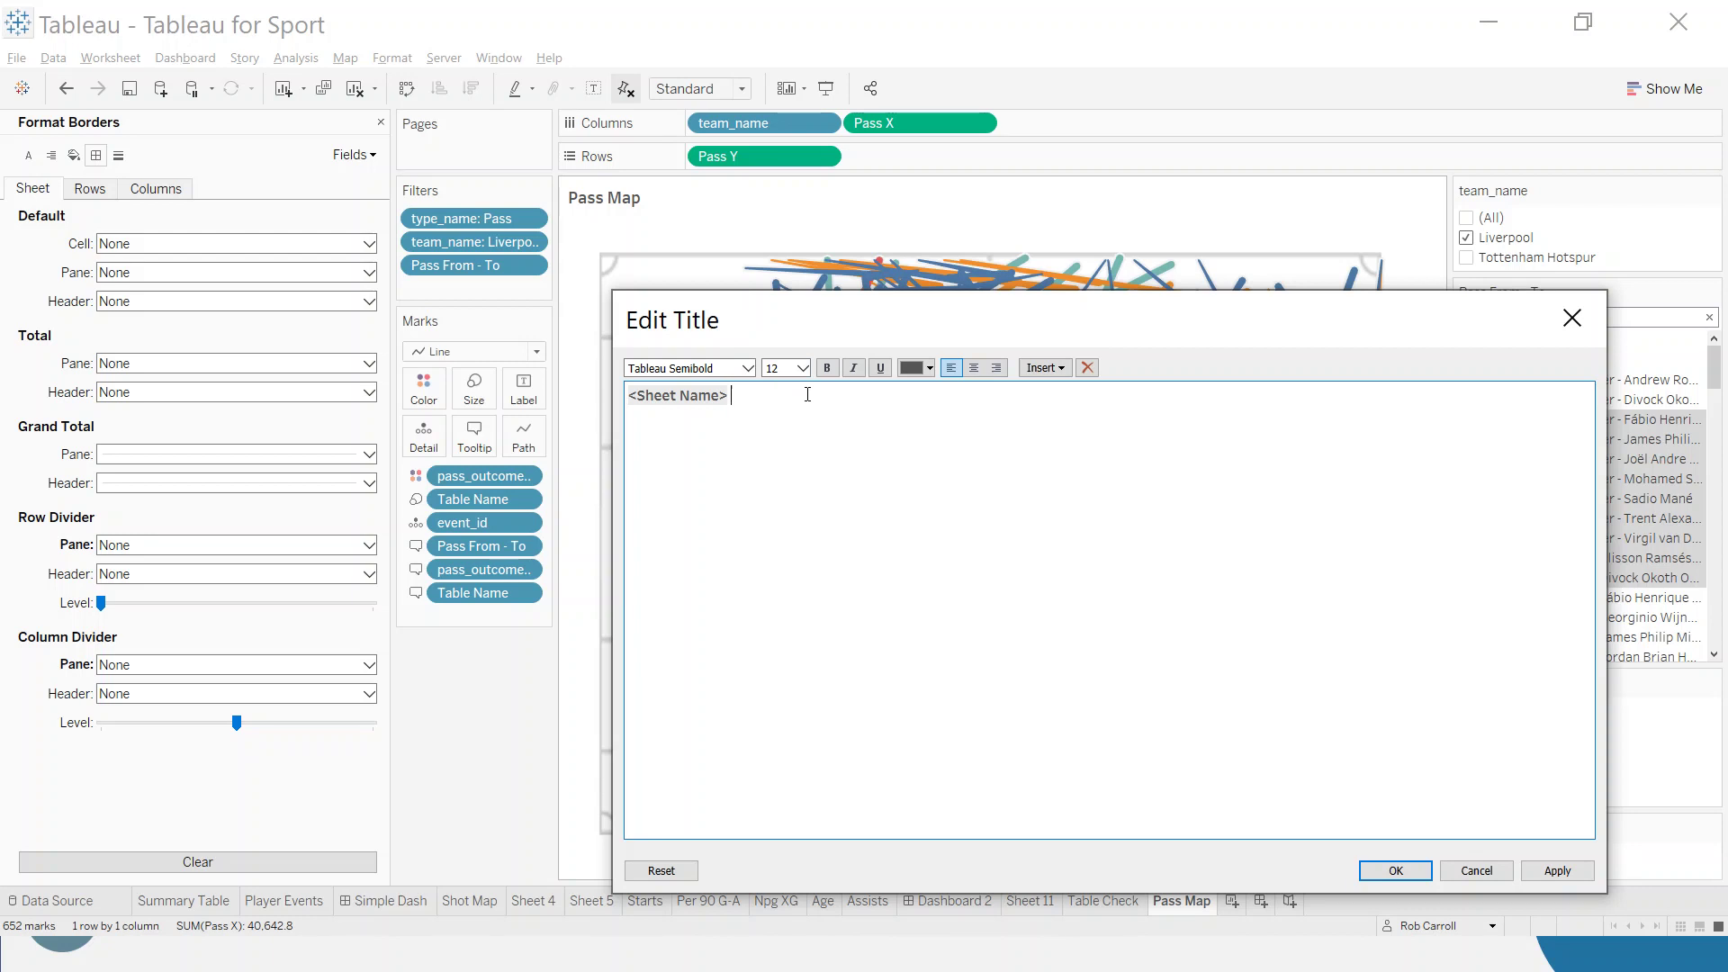
type("-")
left_click(1044, 367)
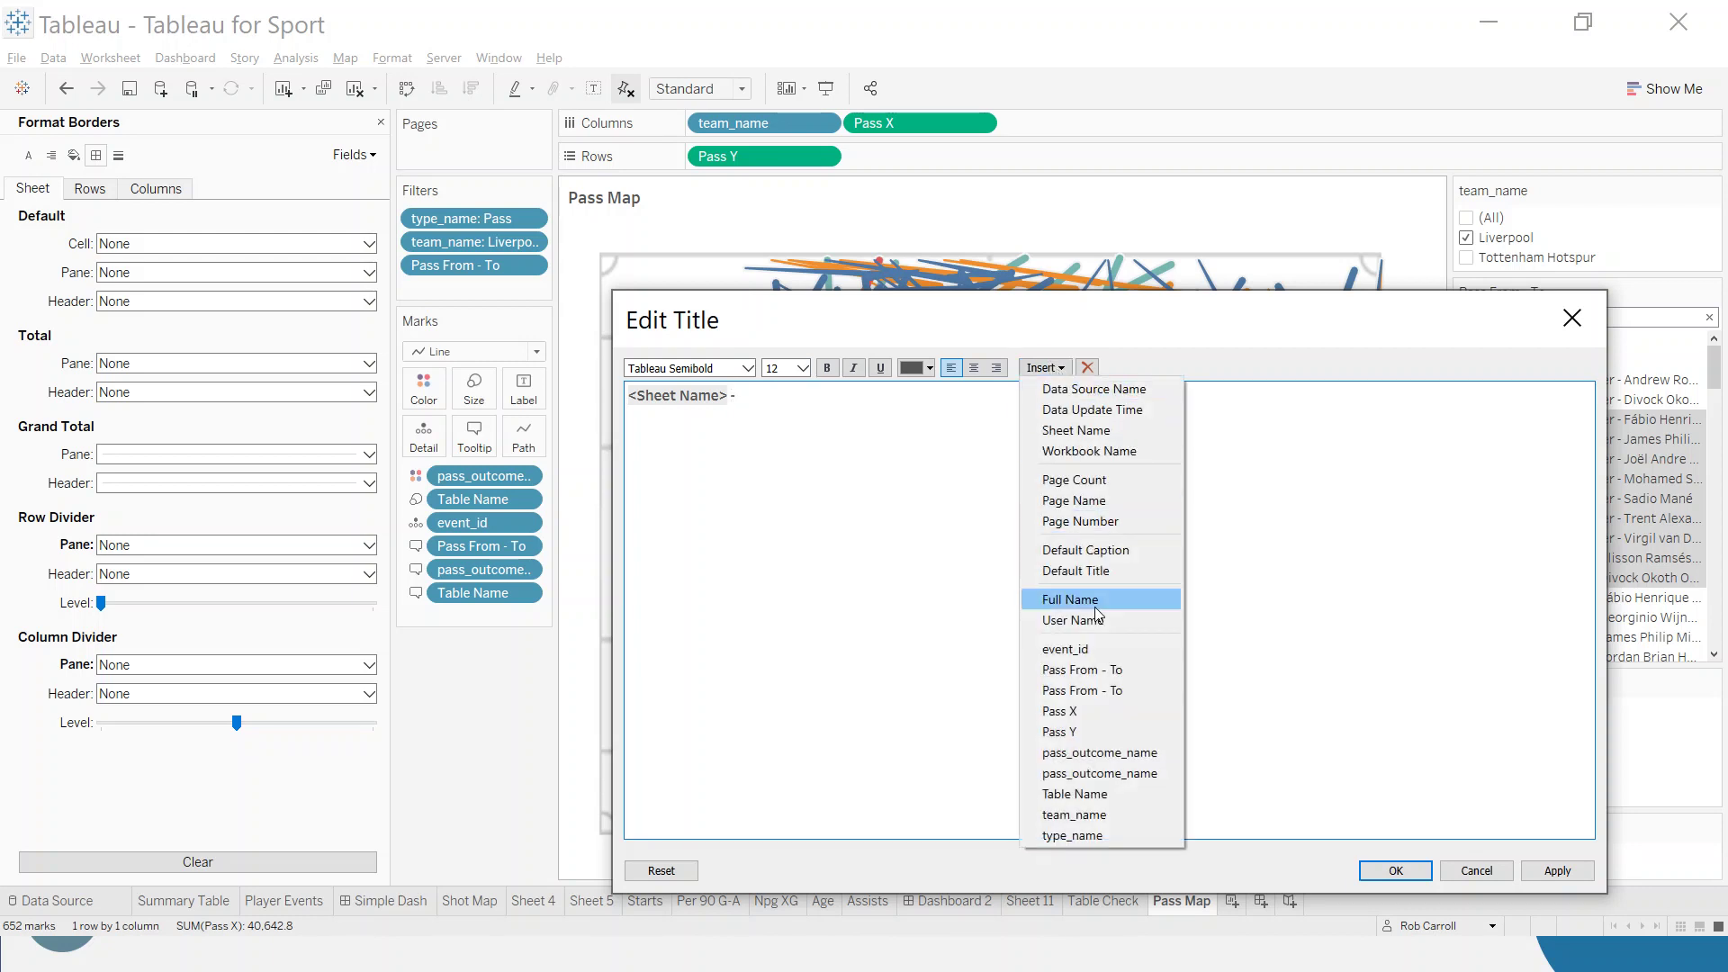
left_click(1108, 810)
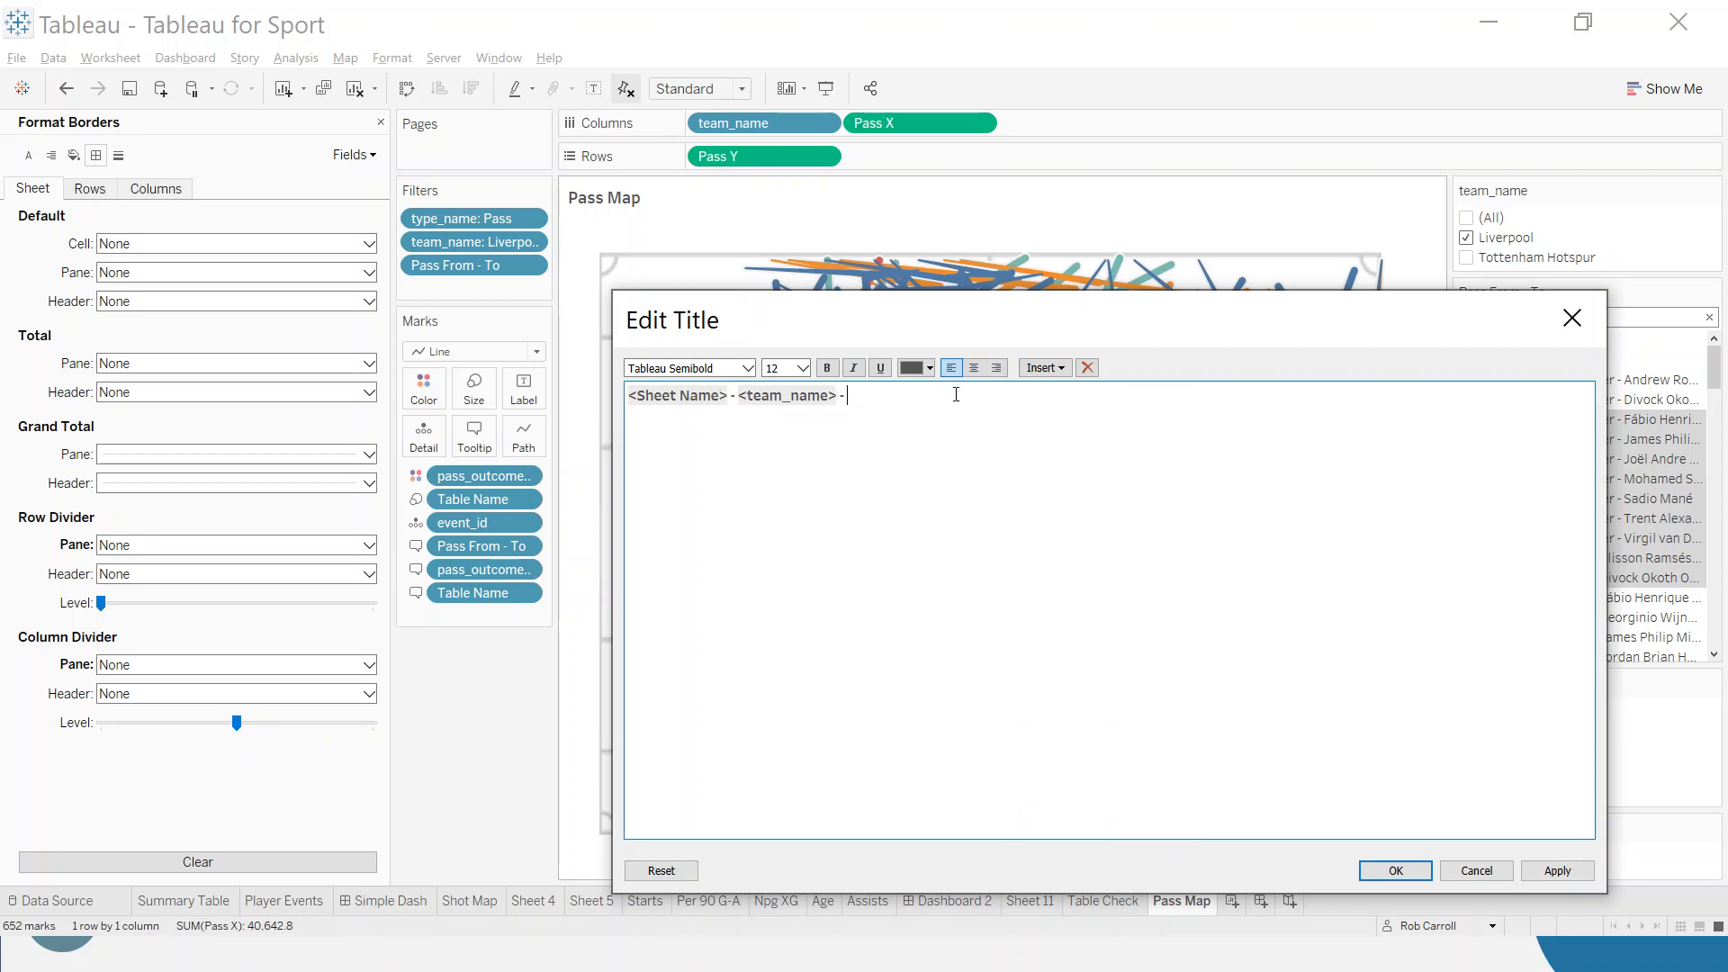
left_click(1046, 367)
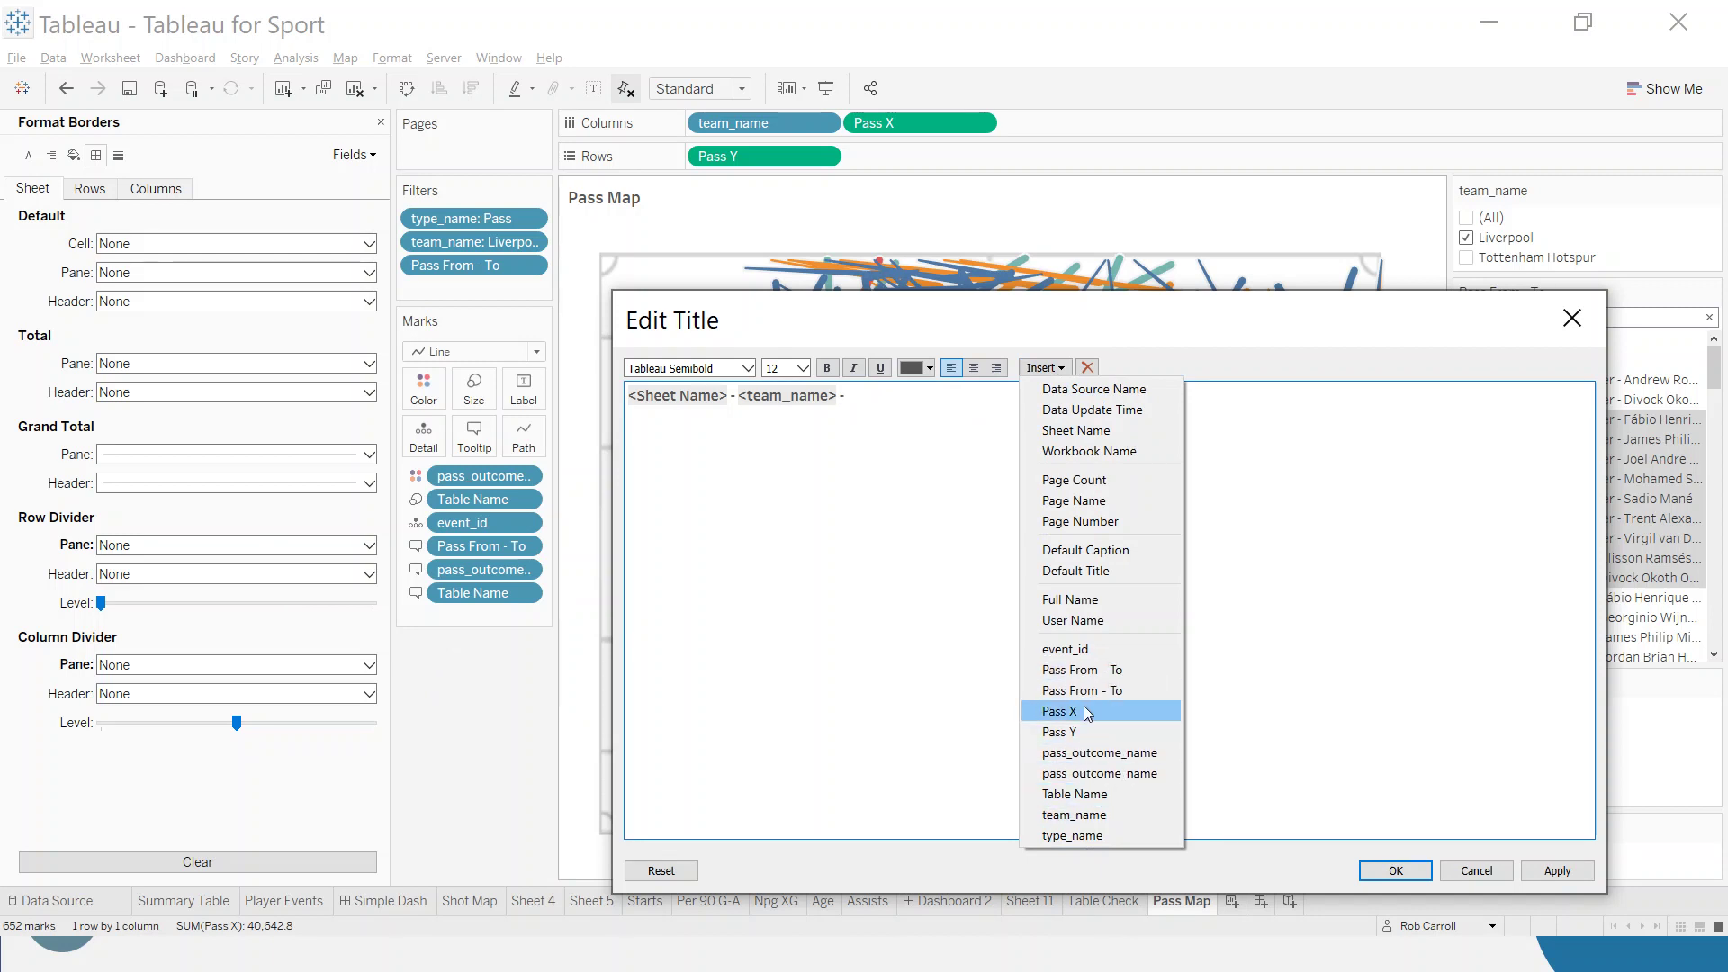
left_click(961, 624)
left_click(1396, 870)
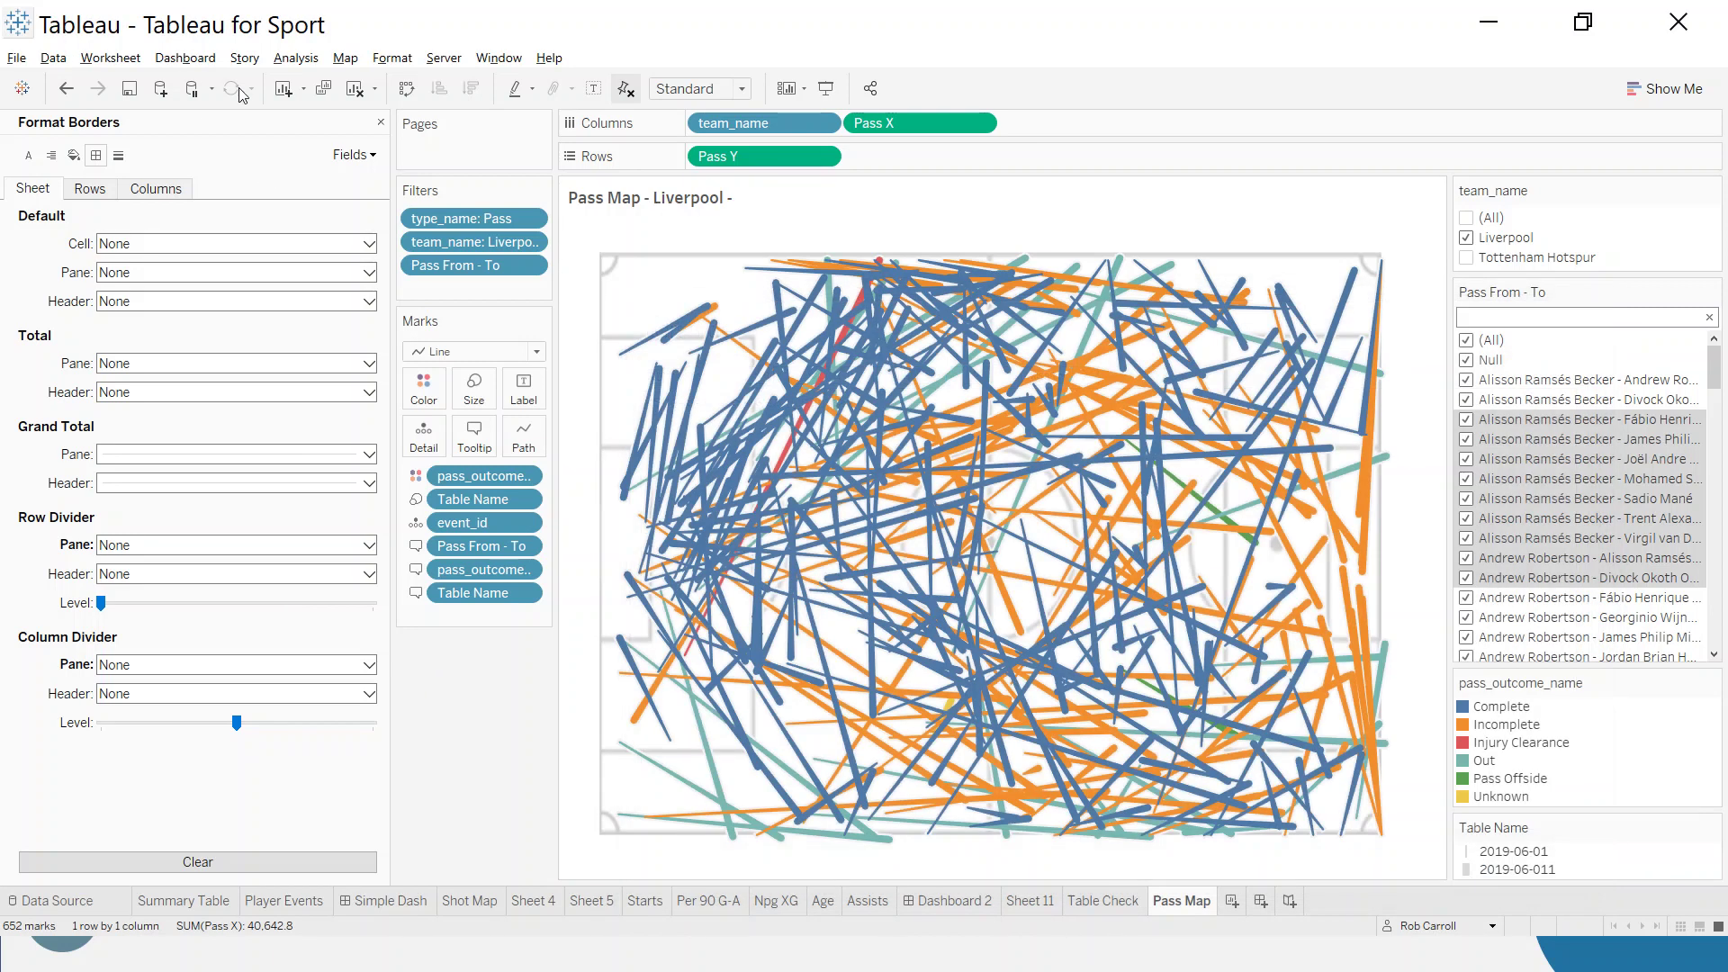
- Close the border formatting, search the data fields for "mat" and add match_date to the marks as a detail
left_click(381, 121)
left_click(164, 272)
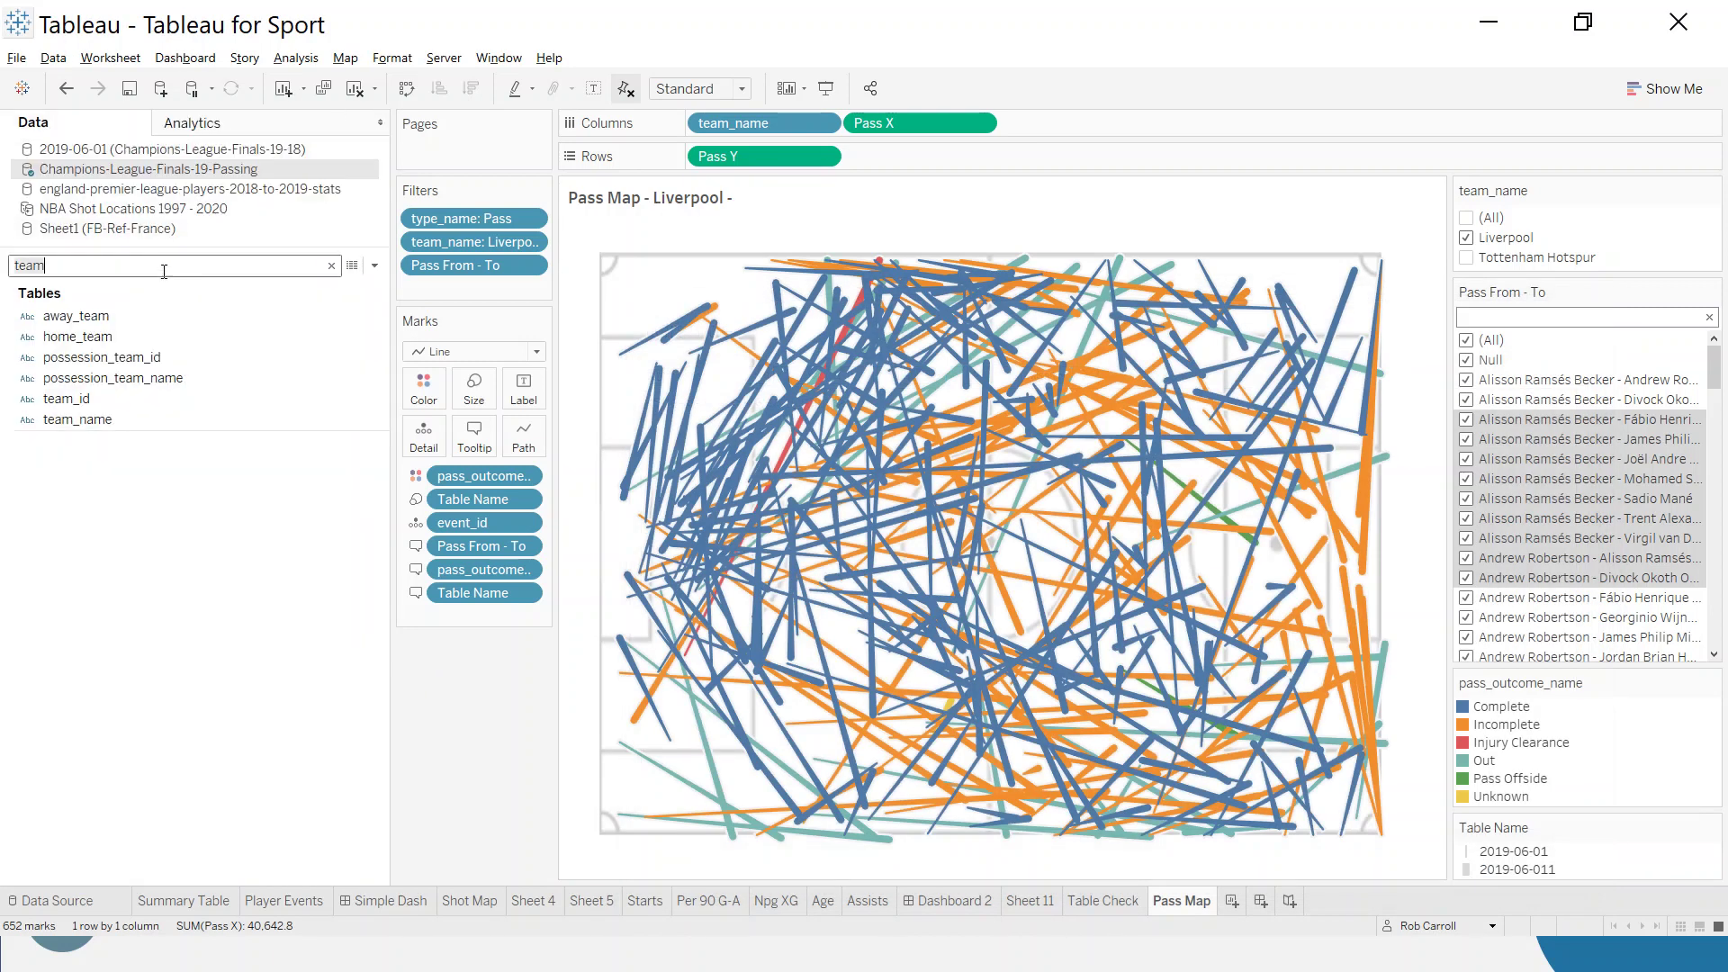
type("mat")
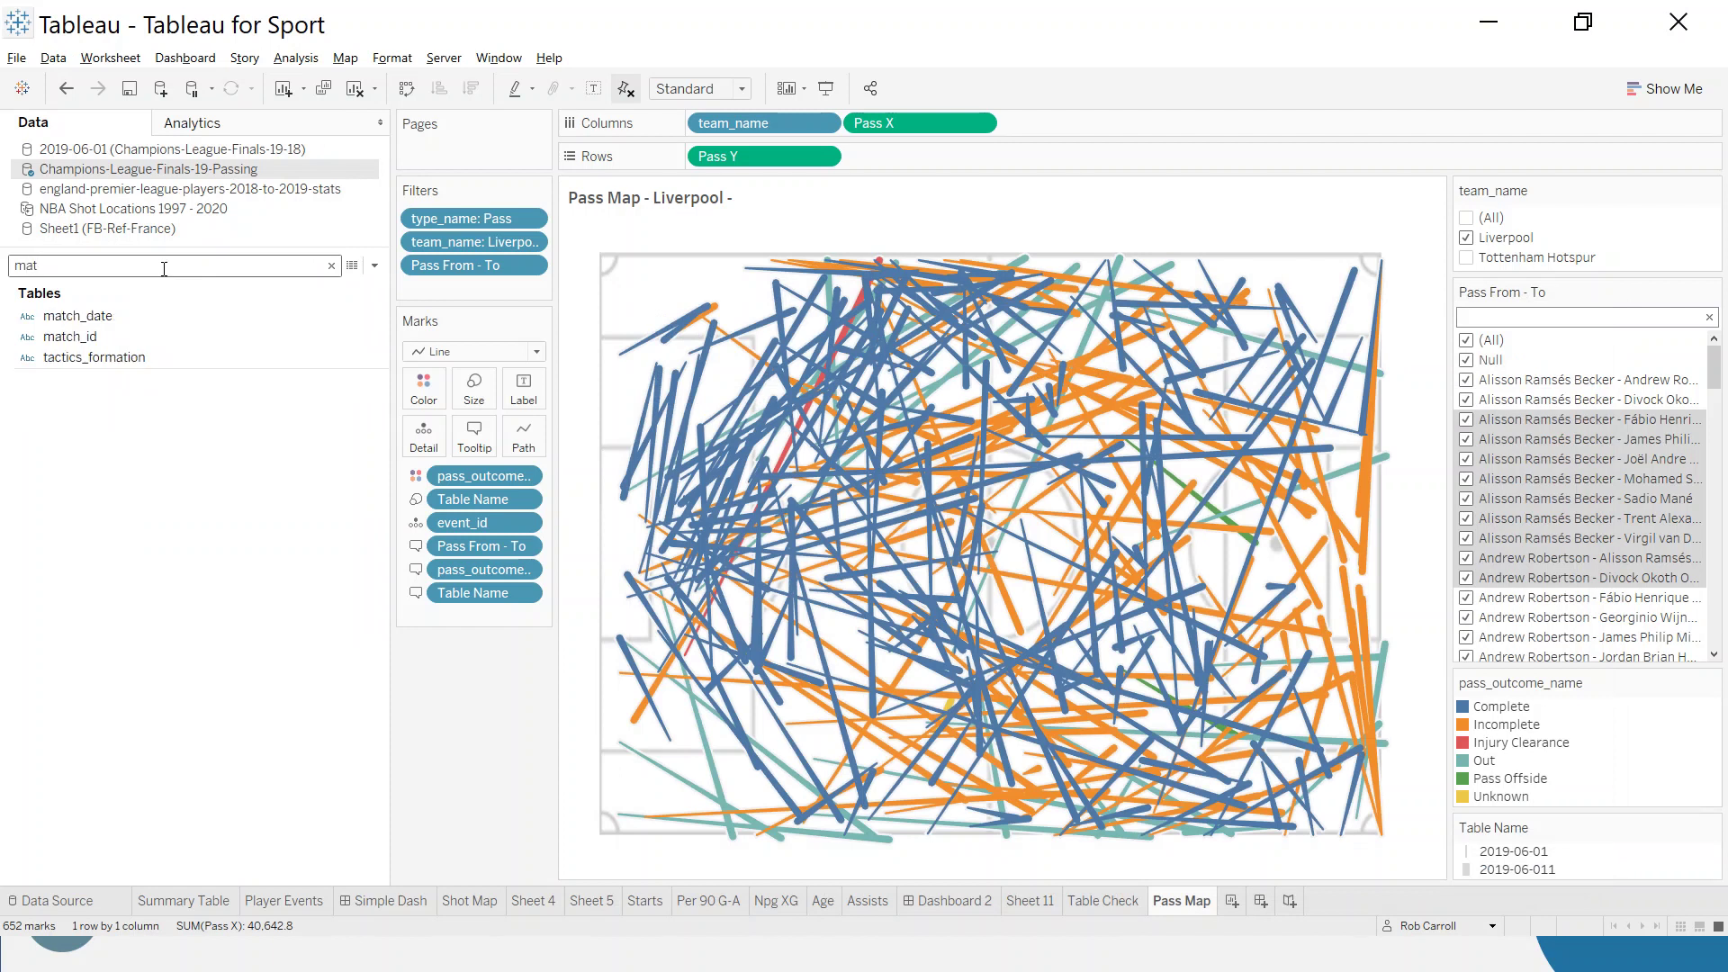
left_click_drag(77, 316, 429, 443)
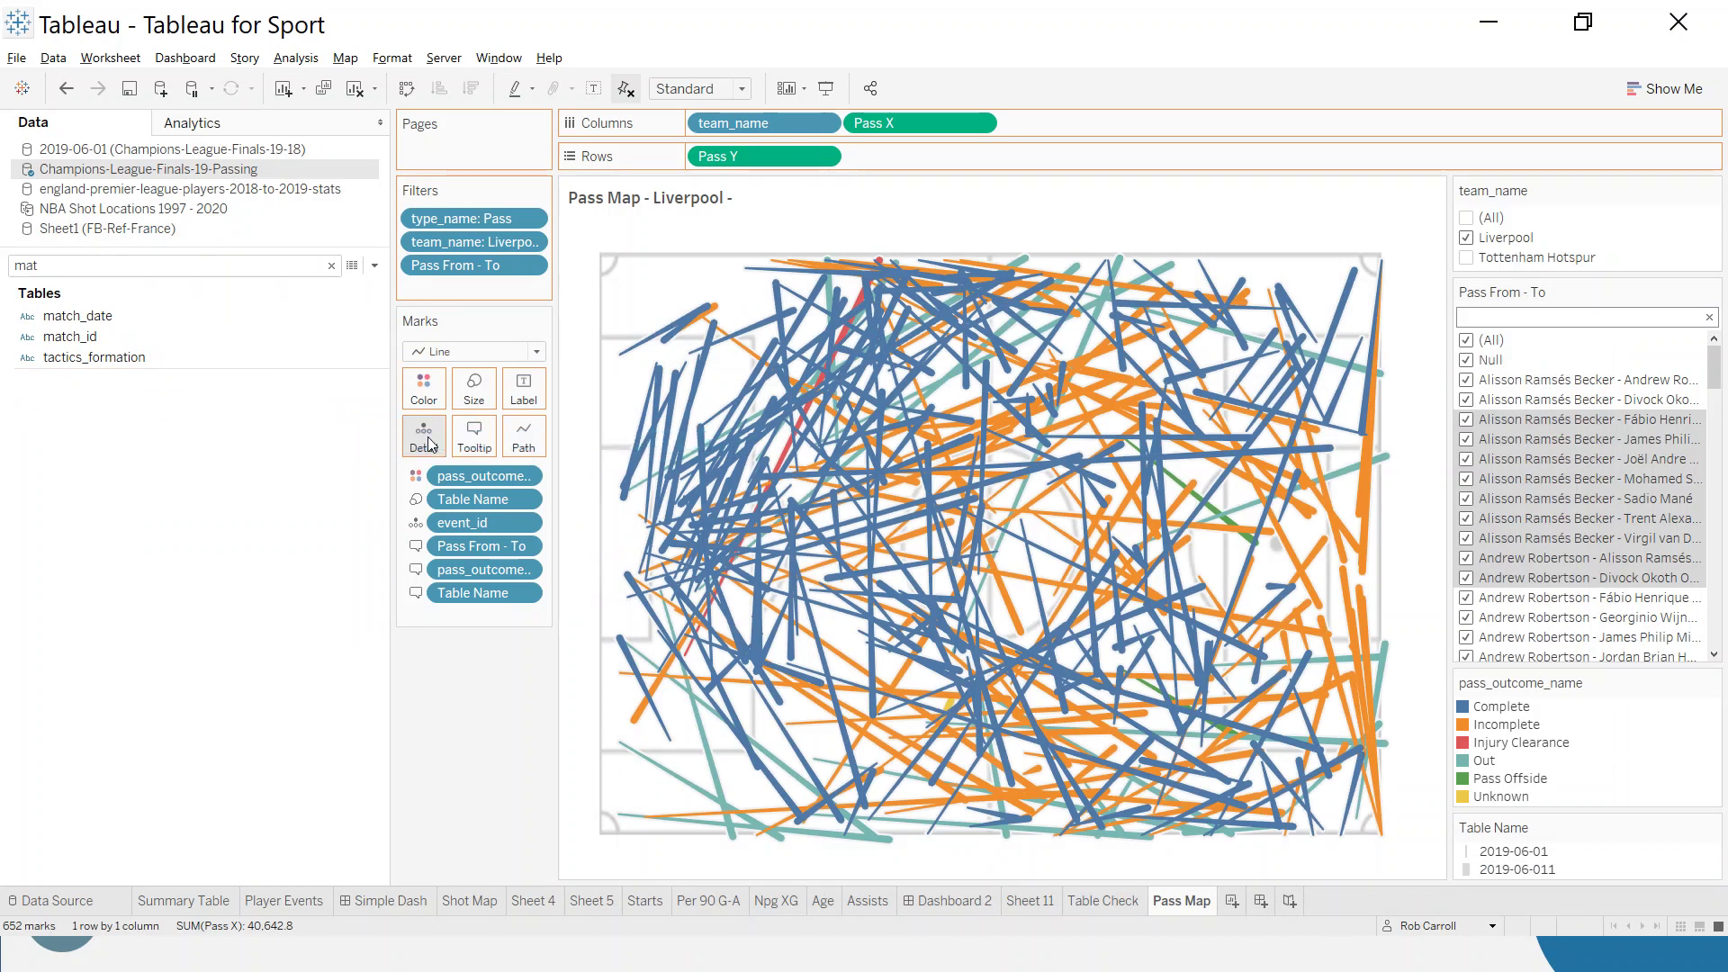
- Insert the match_date field at the end of the sheet title and apply it
double_click(763, 192)
left_click(990, 369)
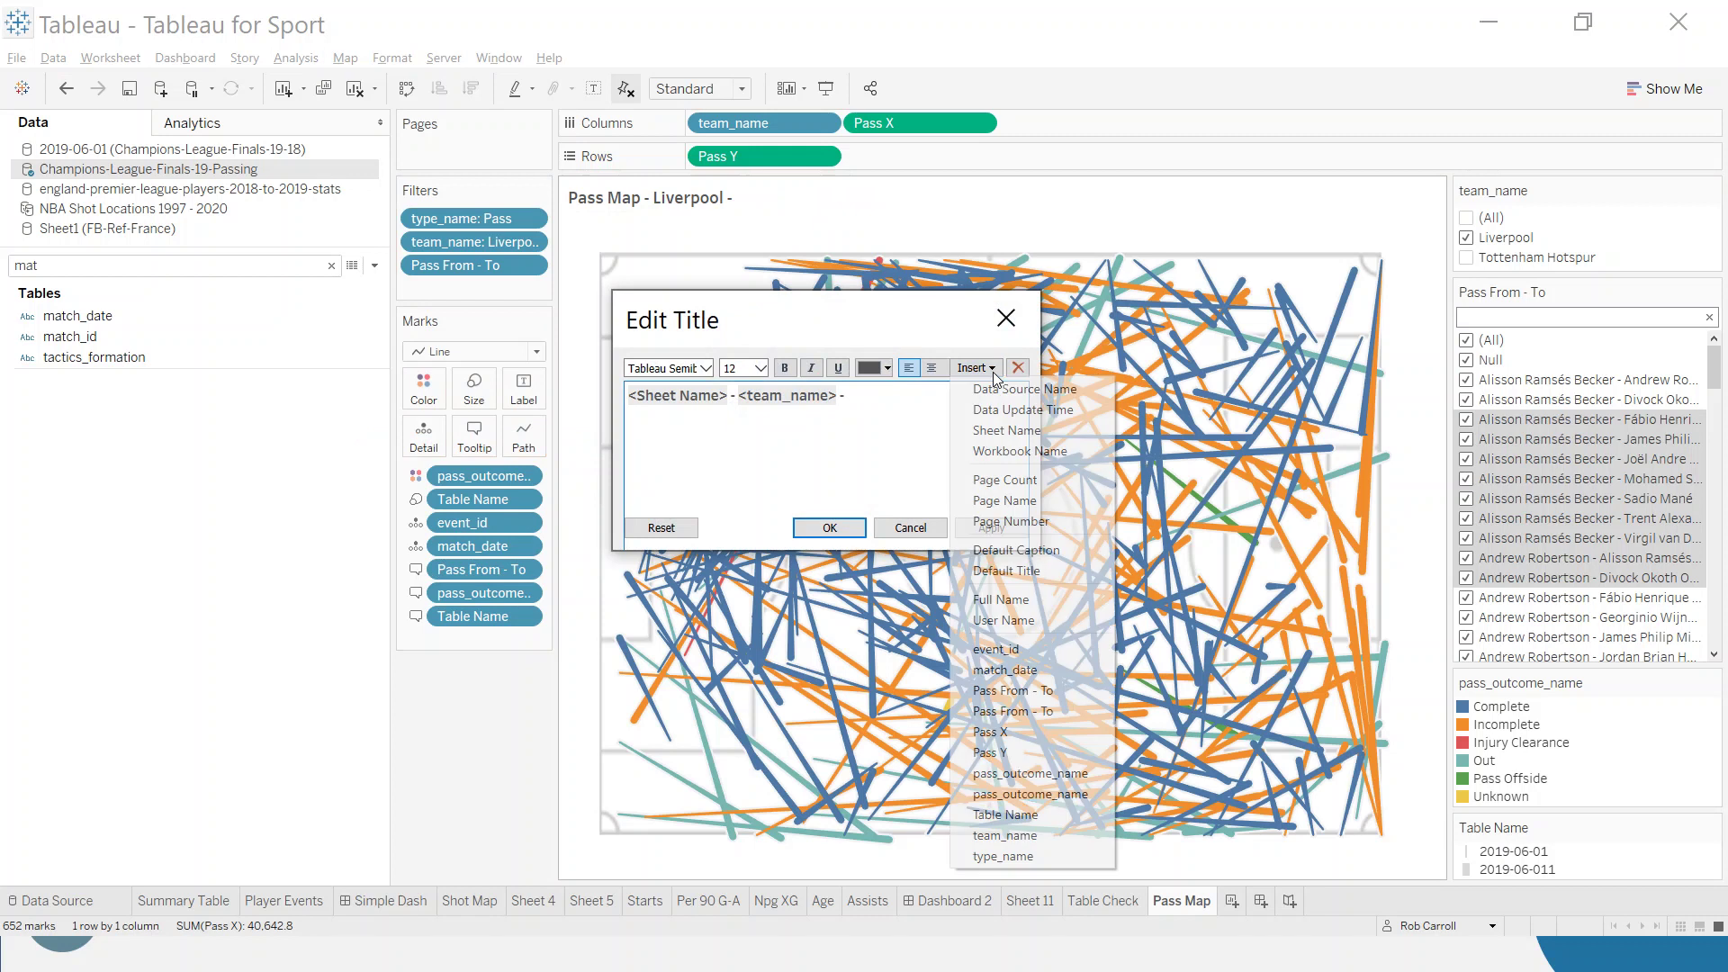
left_click(1046, 669)
left_click(995, 528)
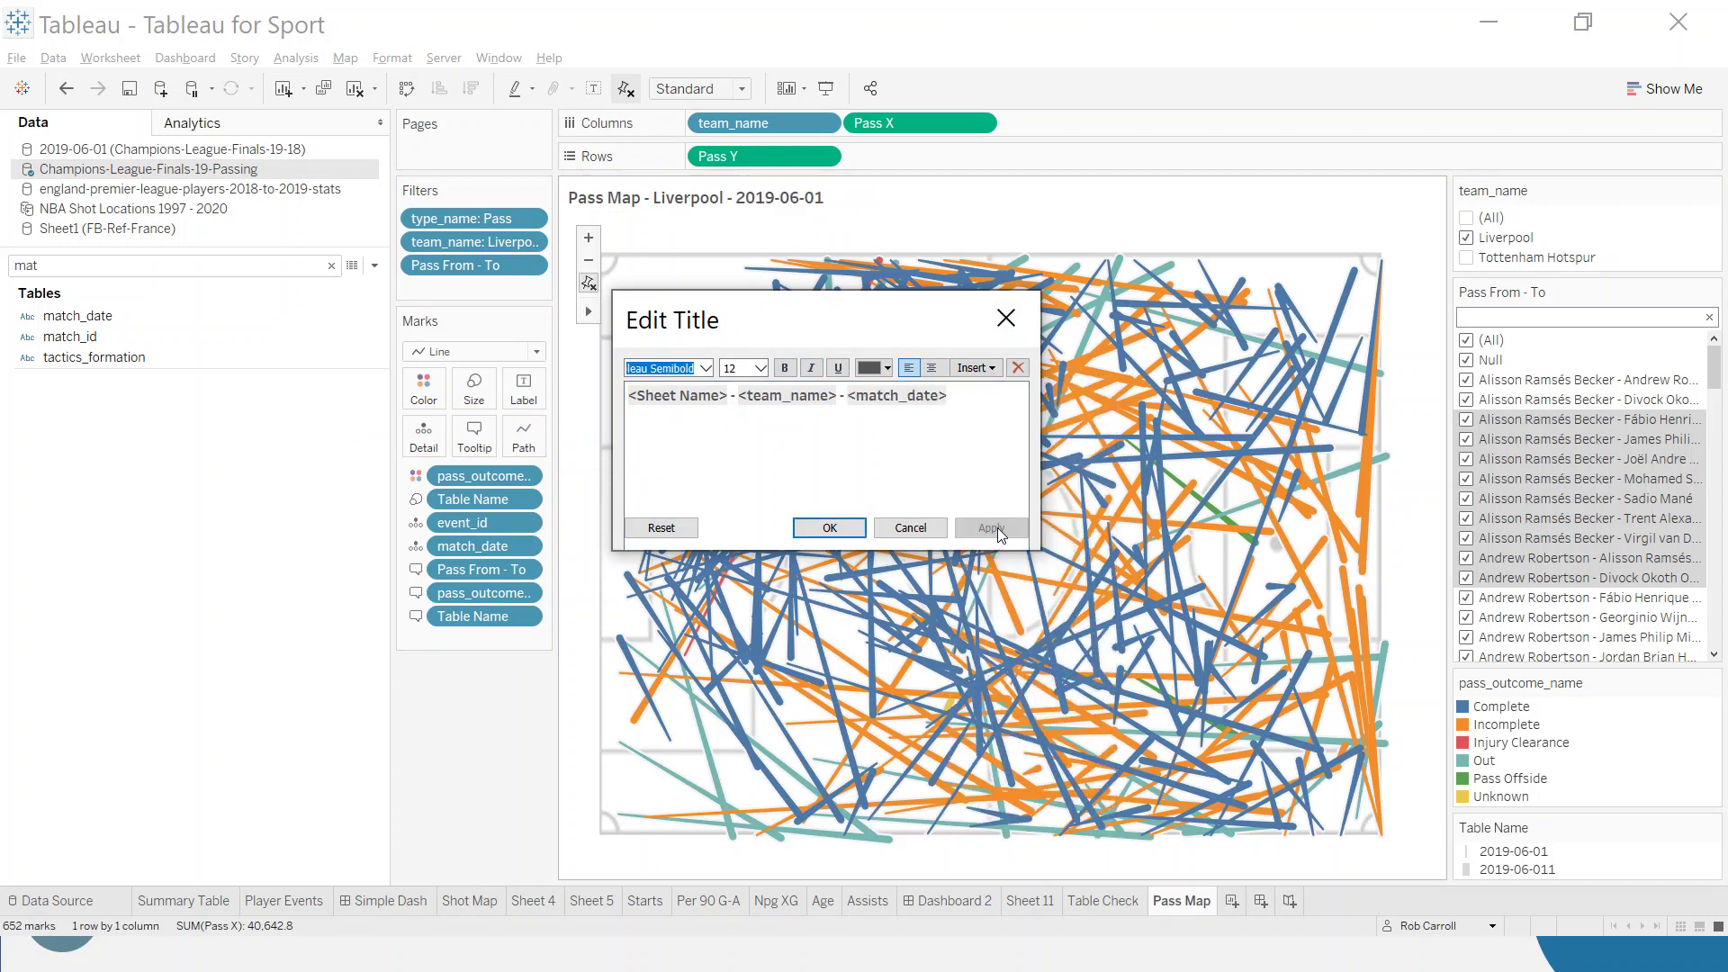
left_click(829, 529)
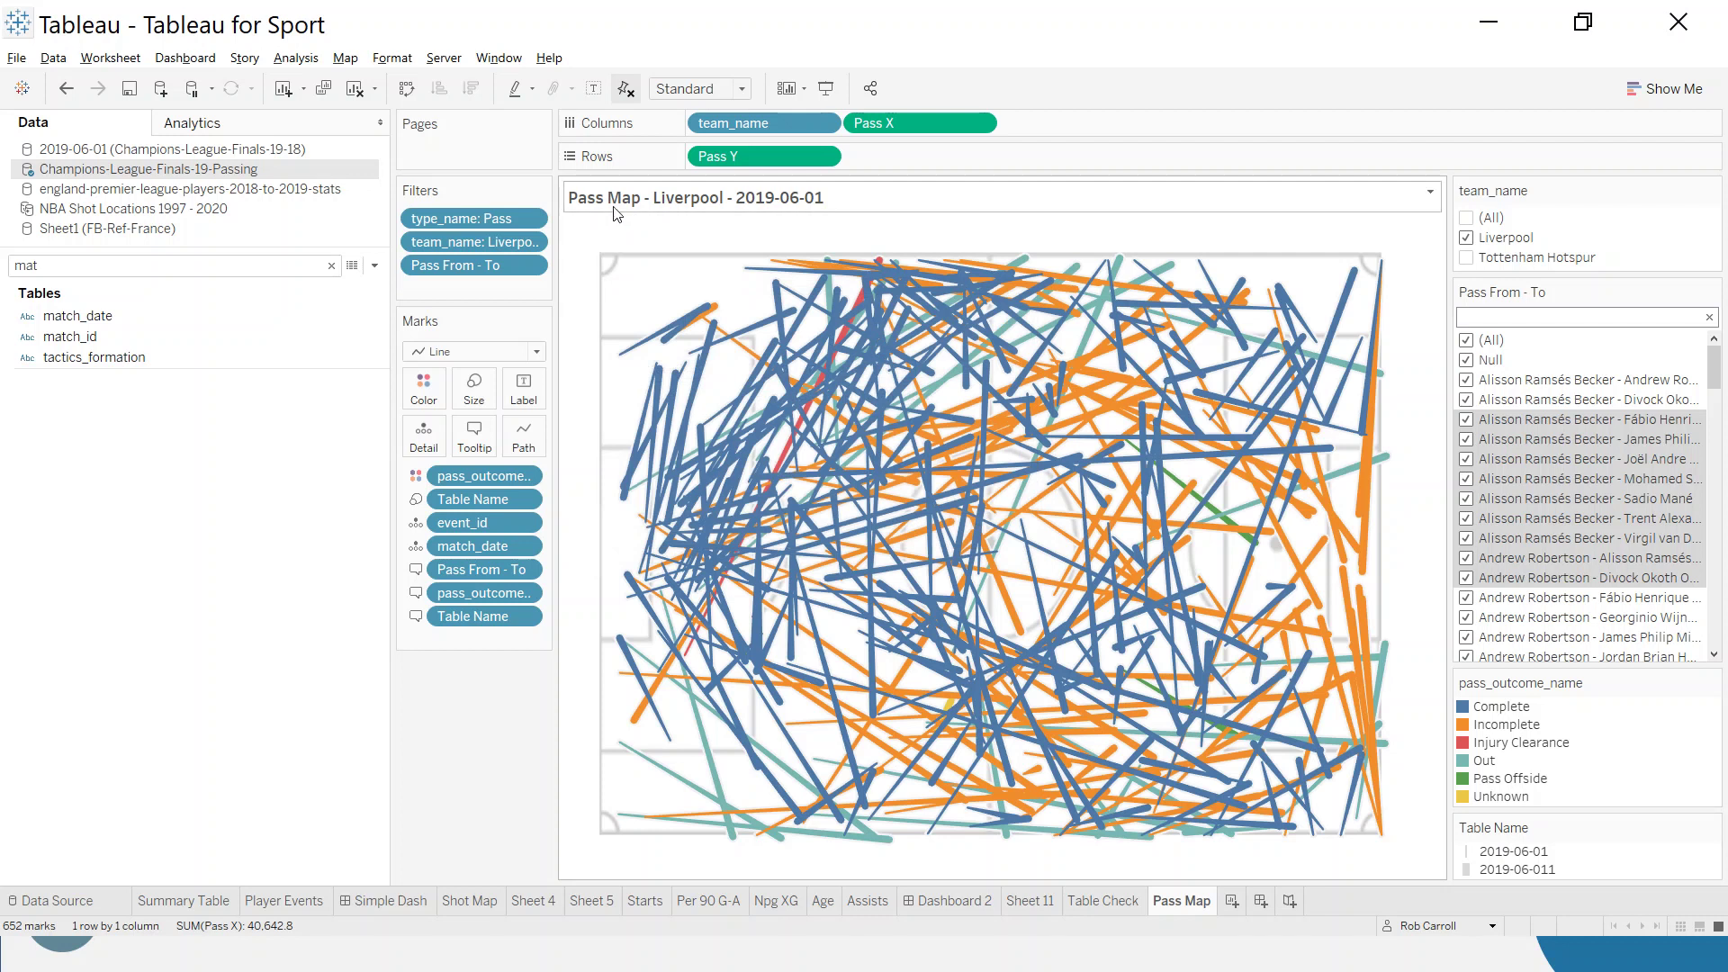
- Switch the team_name filter from Liverpool to Tottenham Hotspur and back to Liverpool to check the title
left_click(1468, 241)
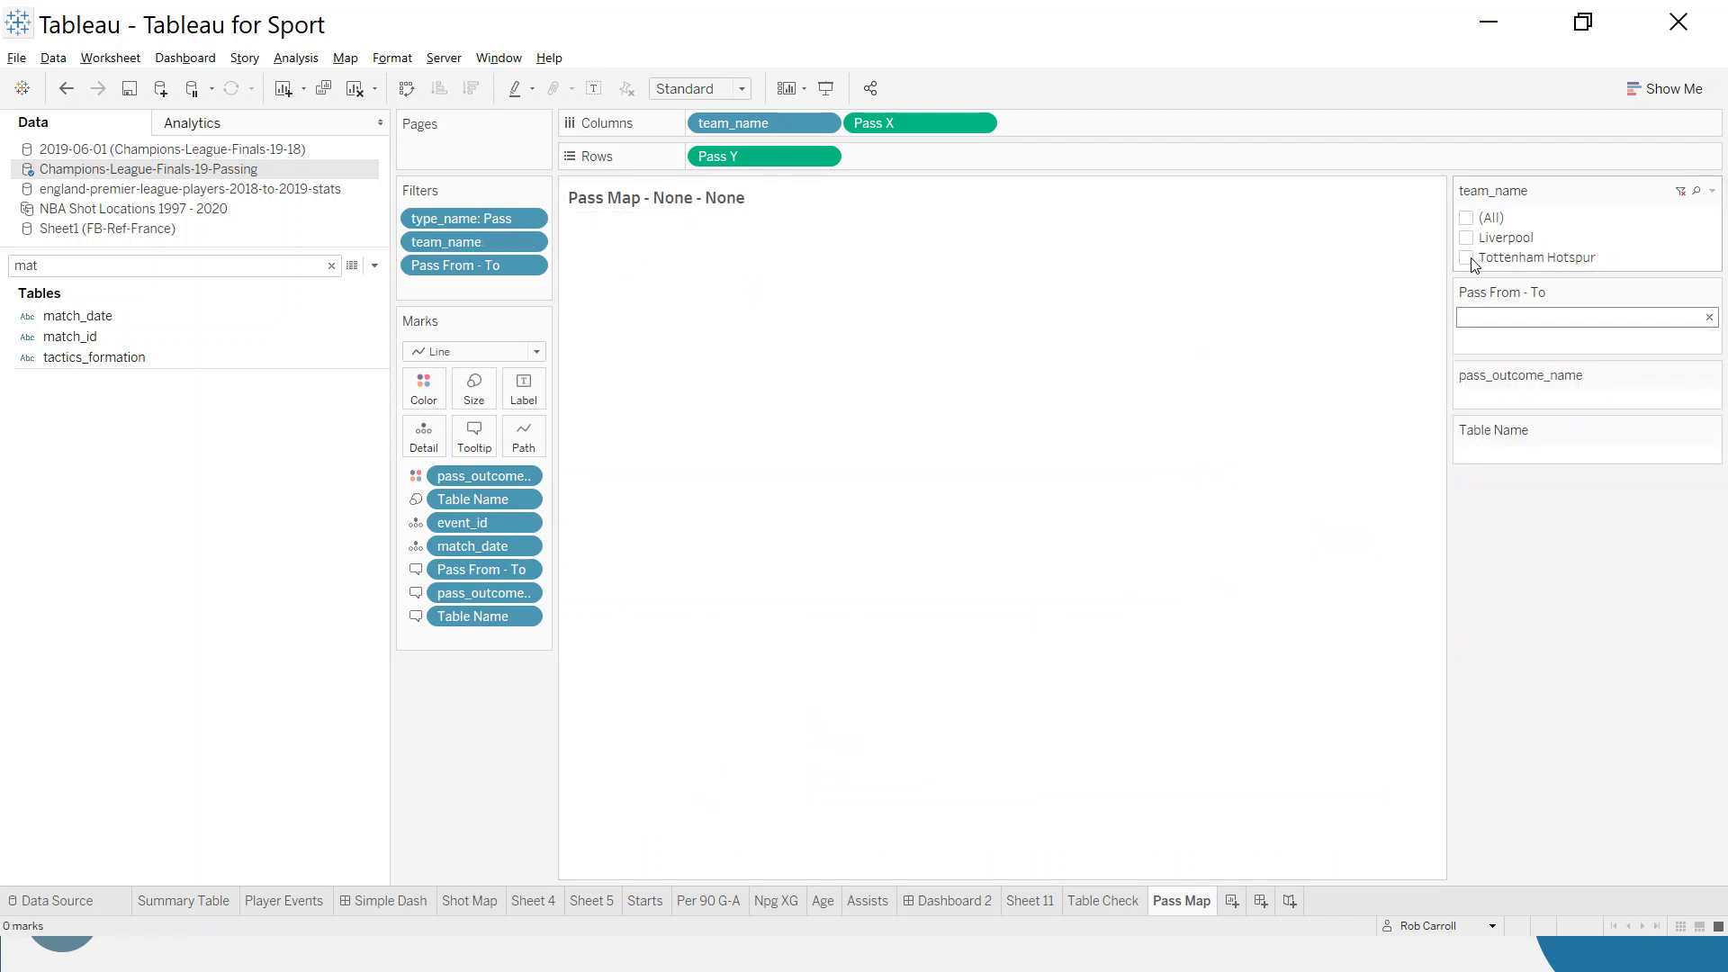
left_click(1468, 259)
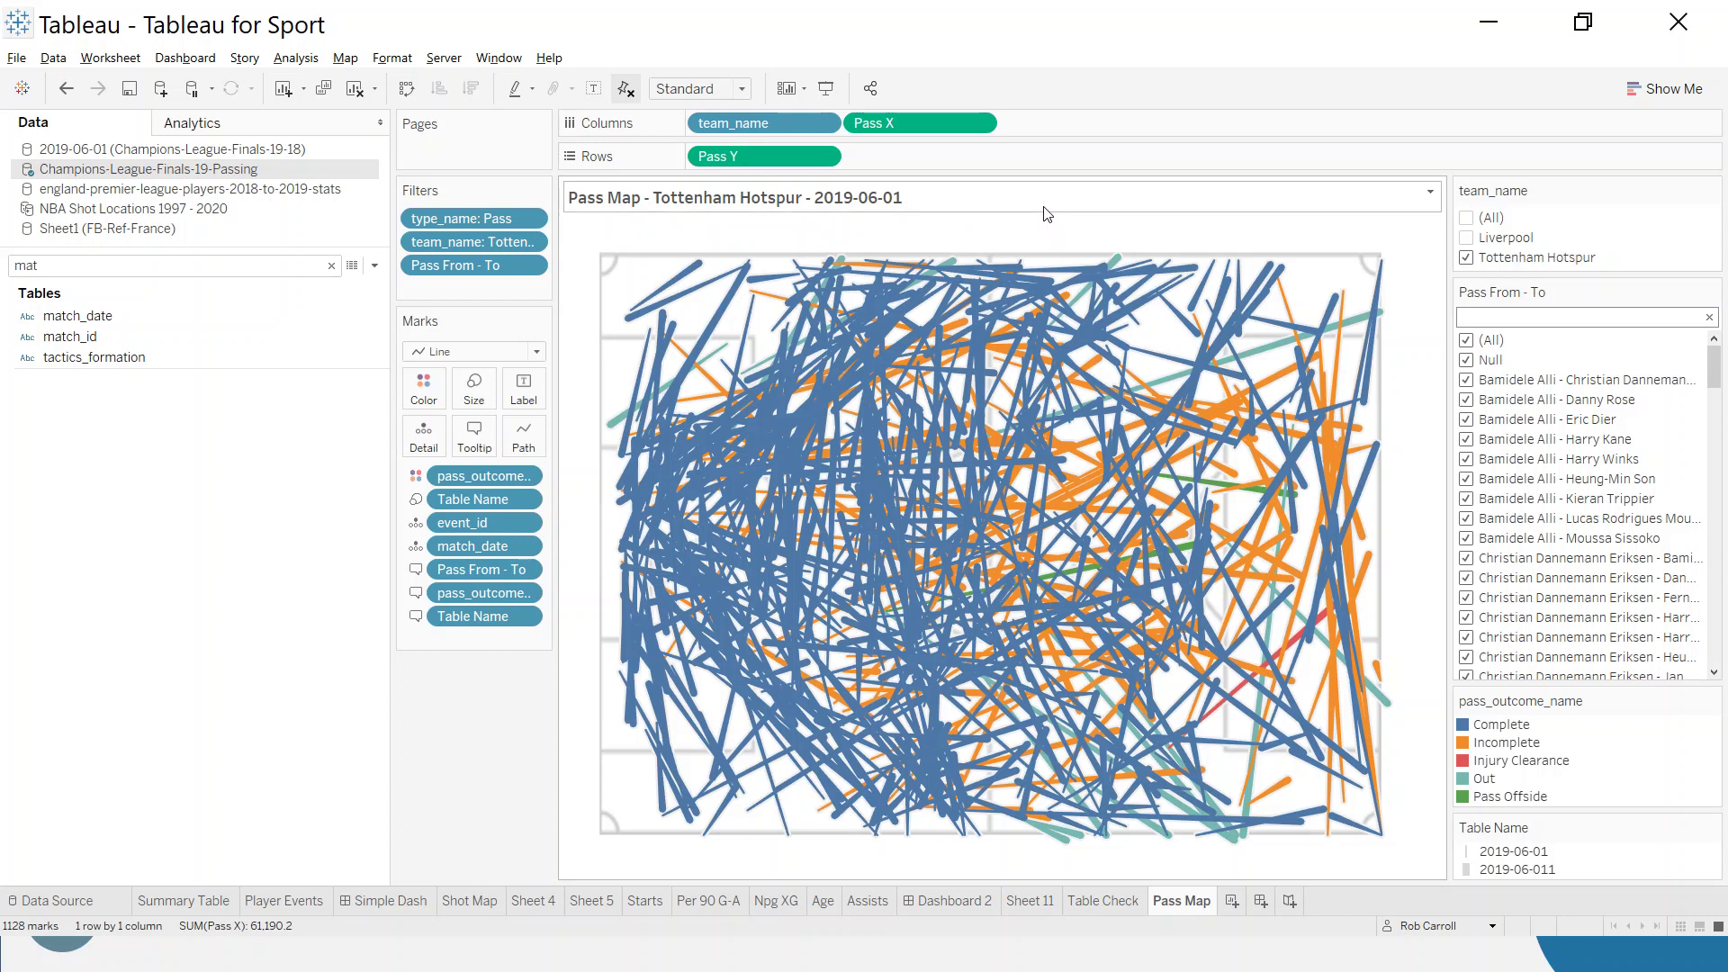
left_click(1467, 258)
left_click(1467, 258)
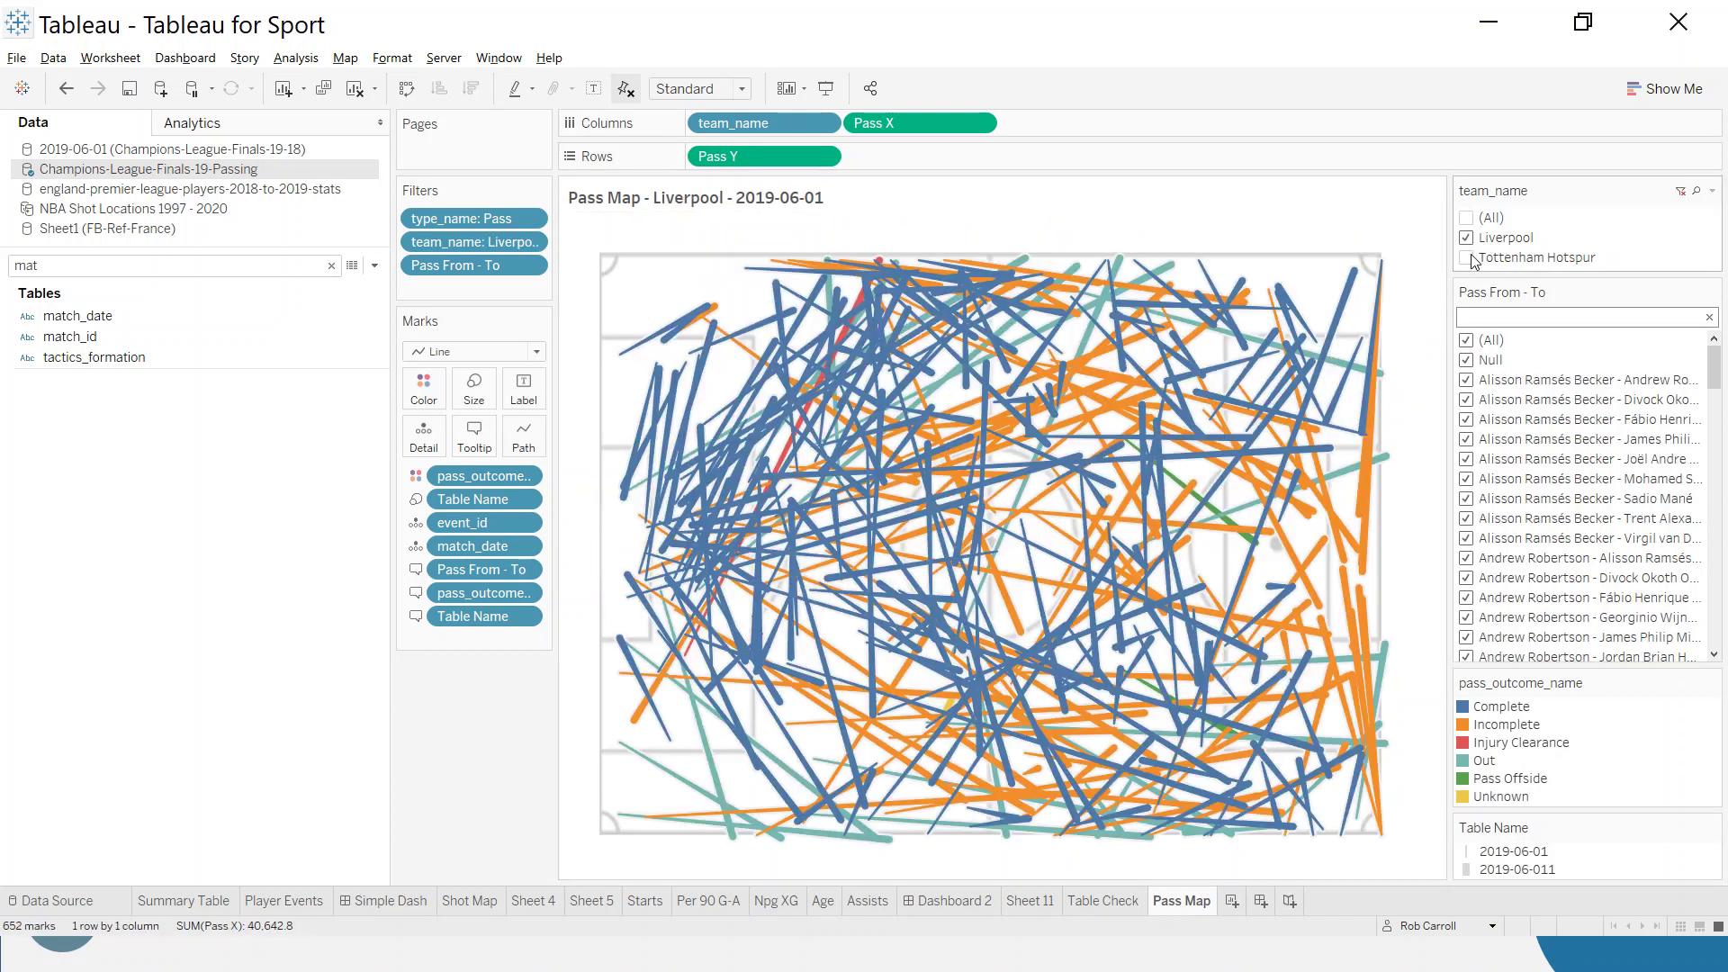
- Remove team_name from the pass map's columns
left_click_drag(770, 125, 671, 46)
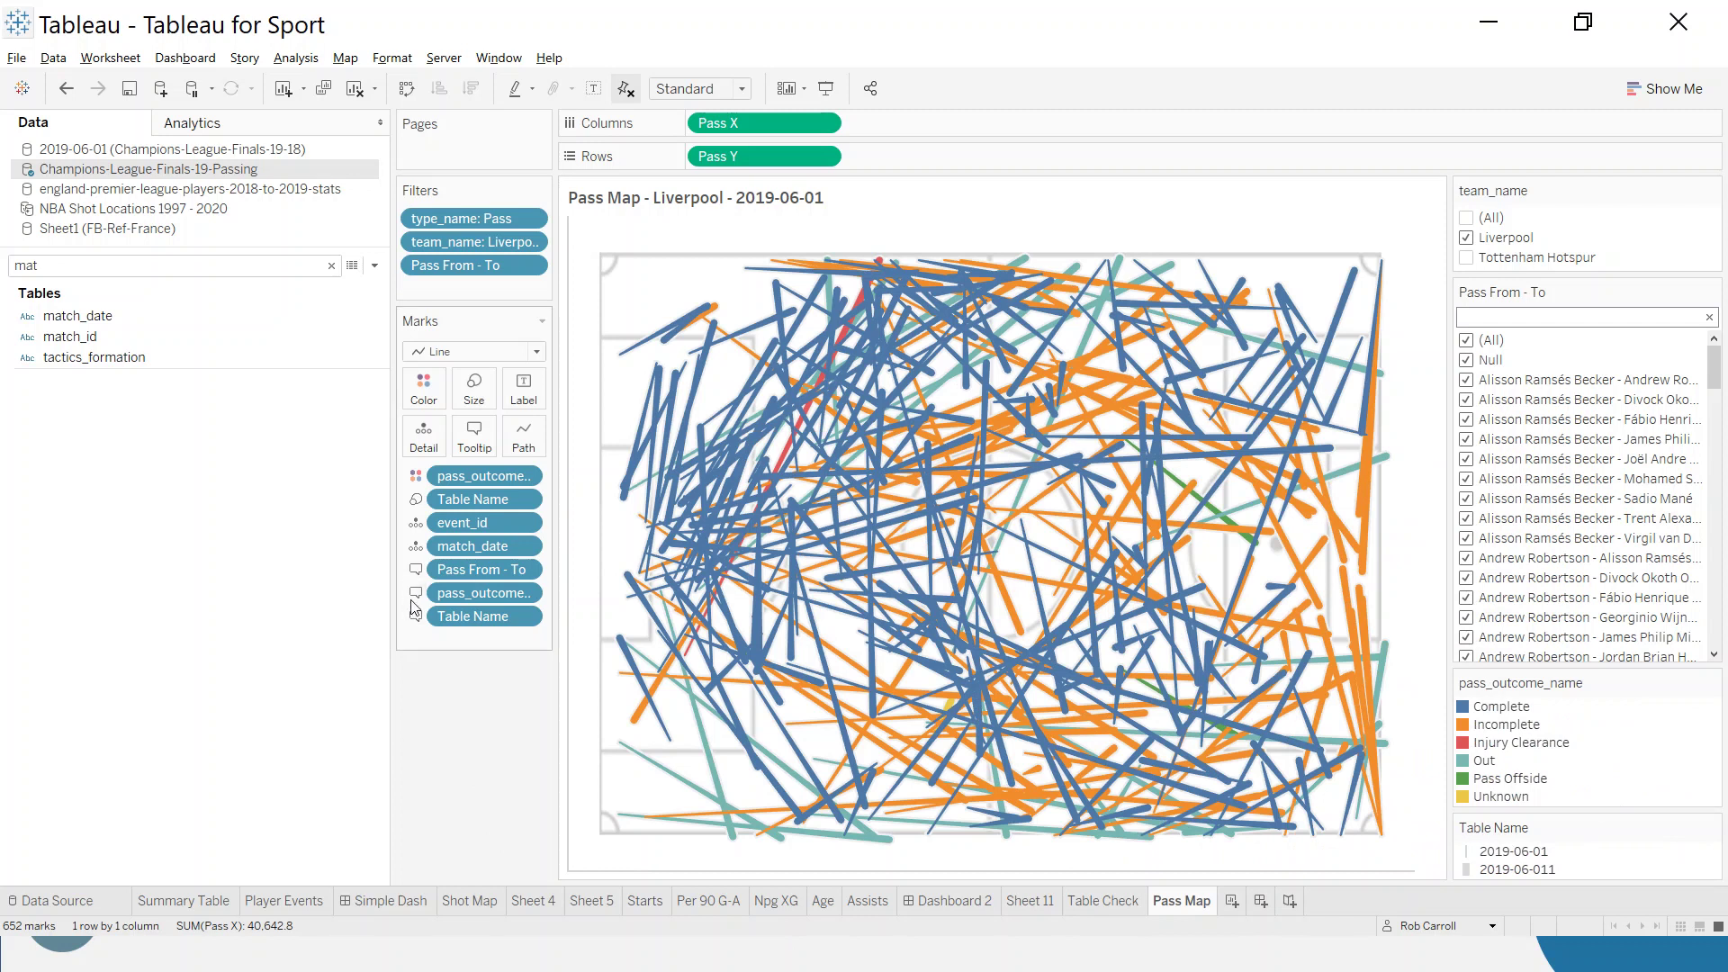
mouse_move(630, 452)
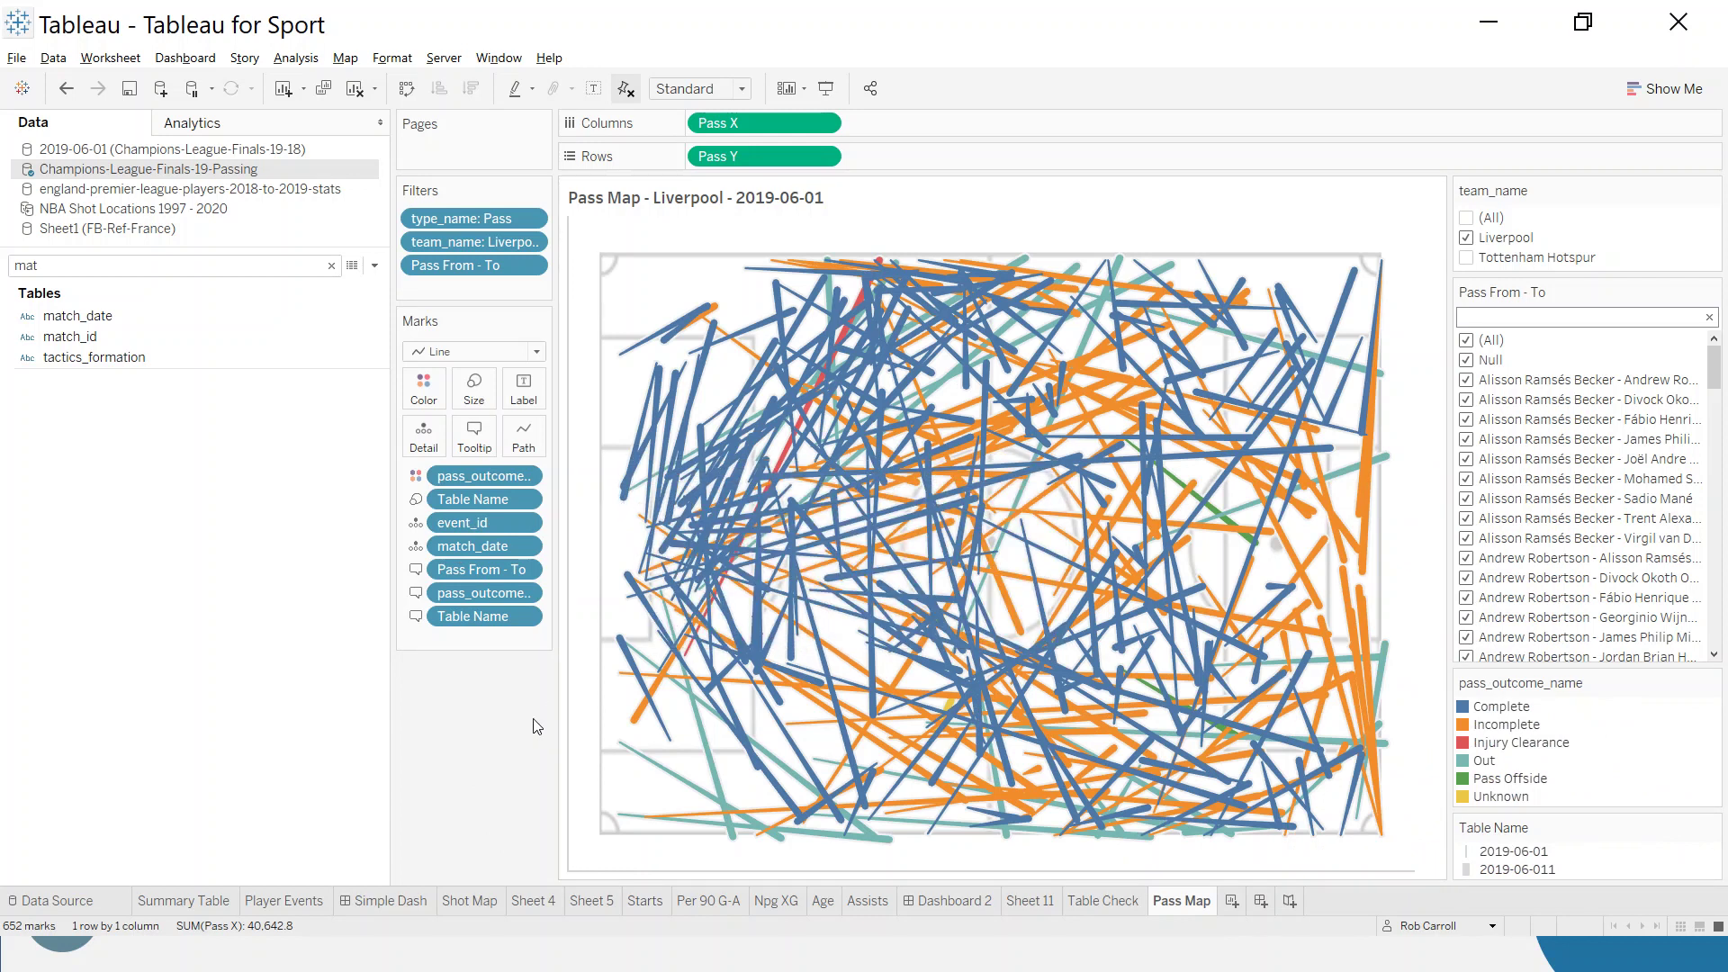
- Open the marks tooltip for editing, add two blank lines above its text and move the Pass From - To field to the first line
left_click(474, 435)
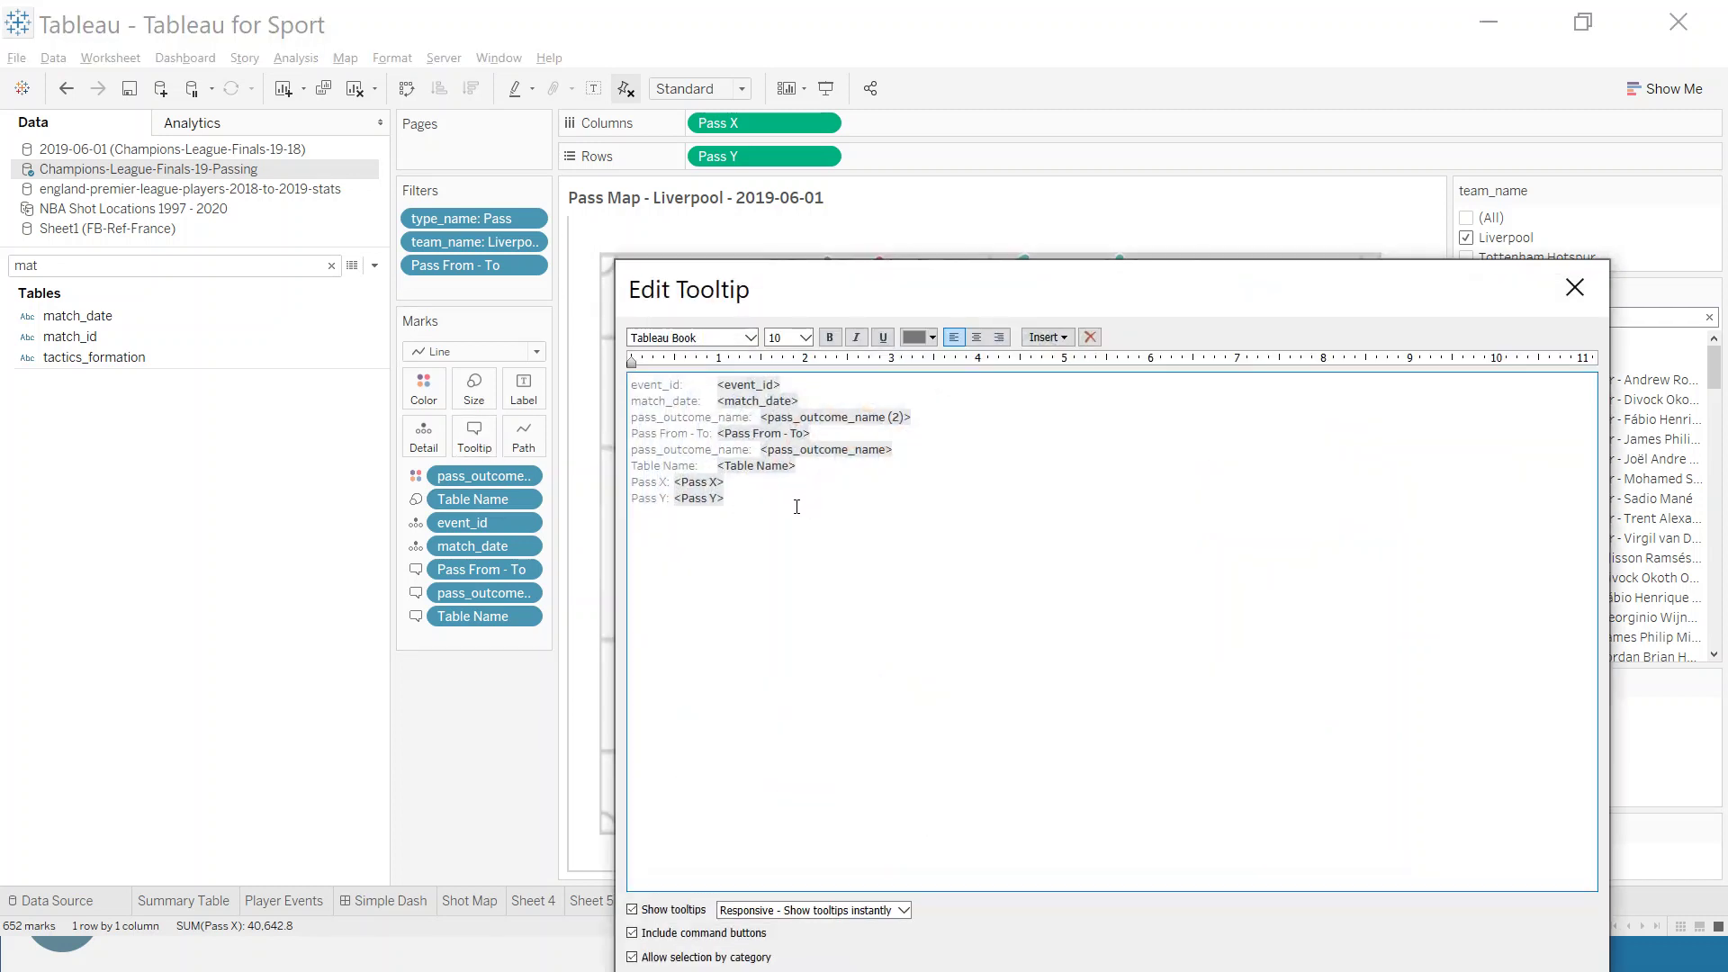
key("Return")
key("Return")
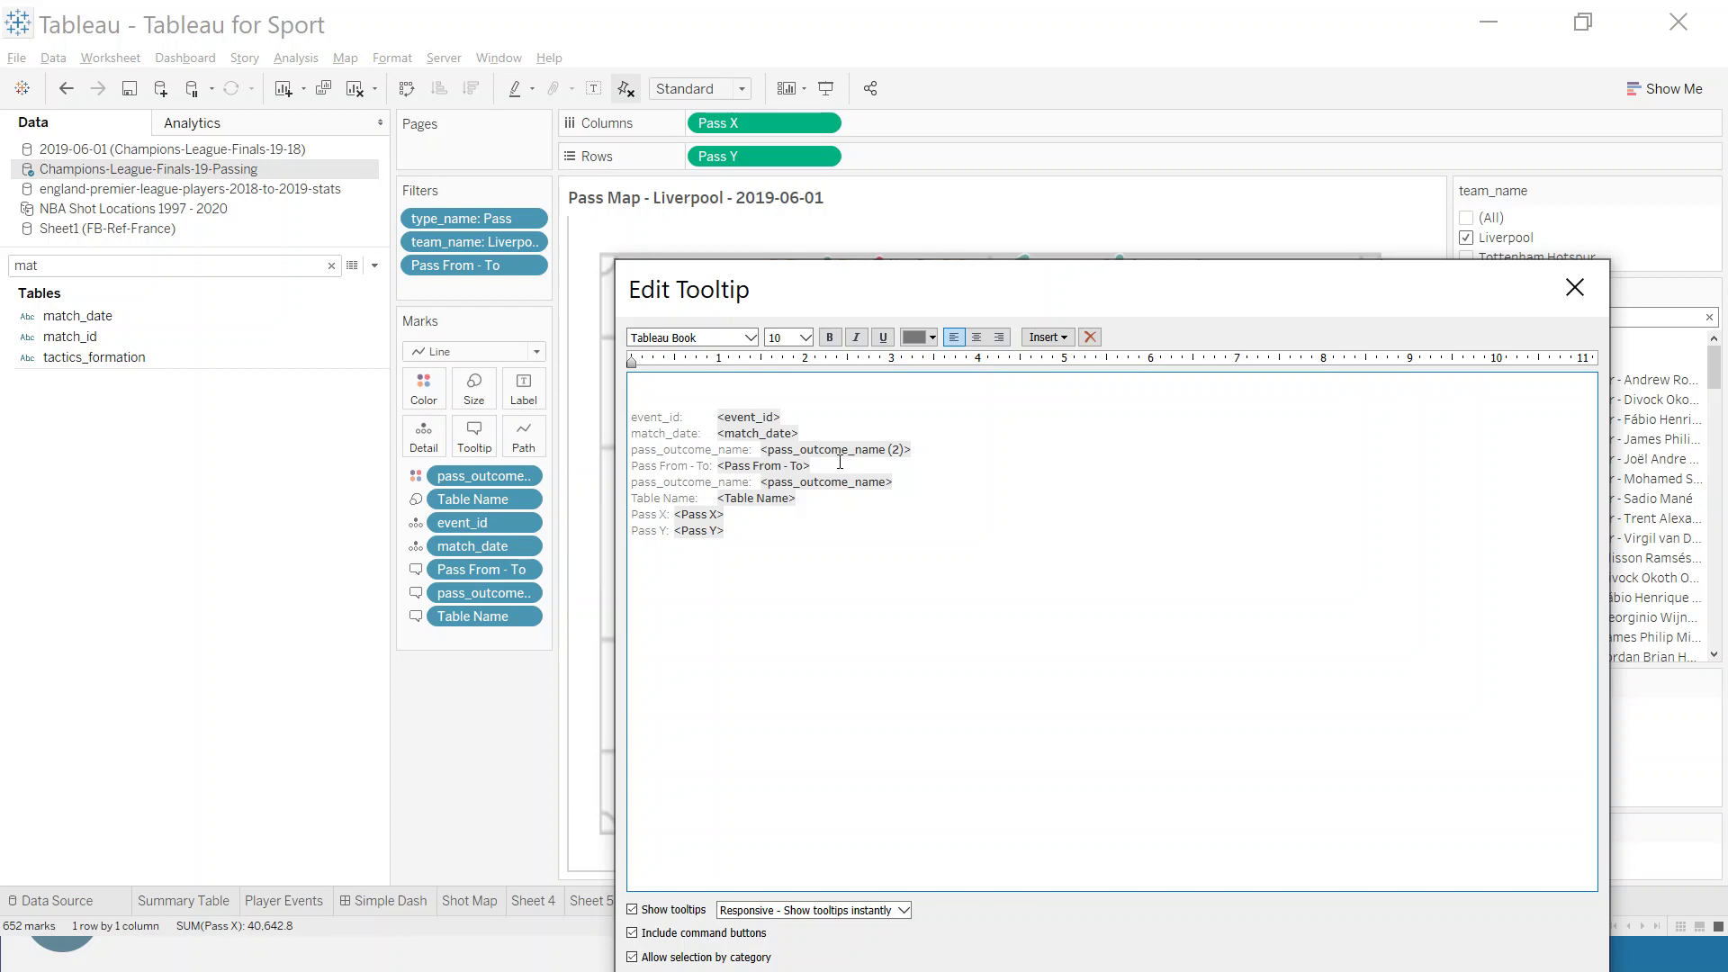
left_click_drag(840, 461, 649, 389)
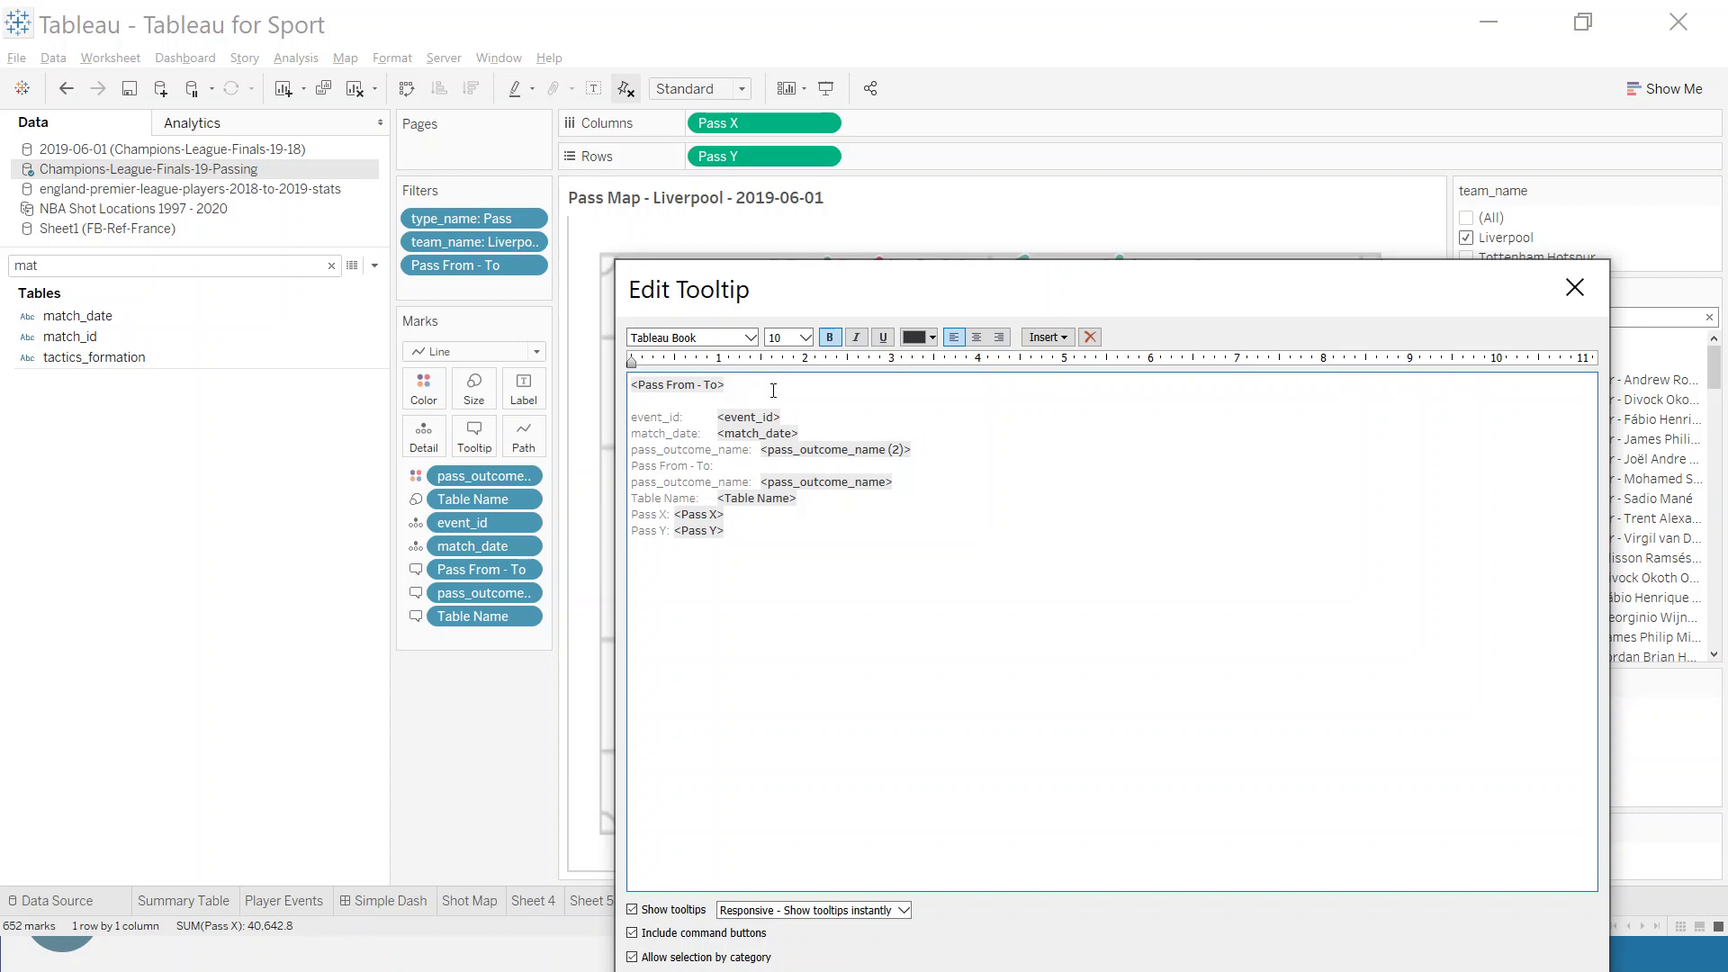
- Move the pass_outcome_name field to the tooltip's second line and delete all the remaining default lines below it
key("Return")
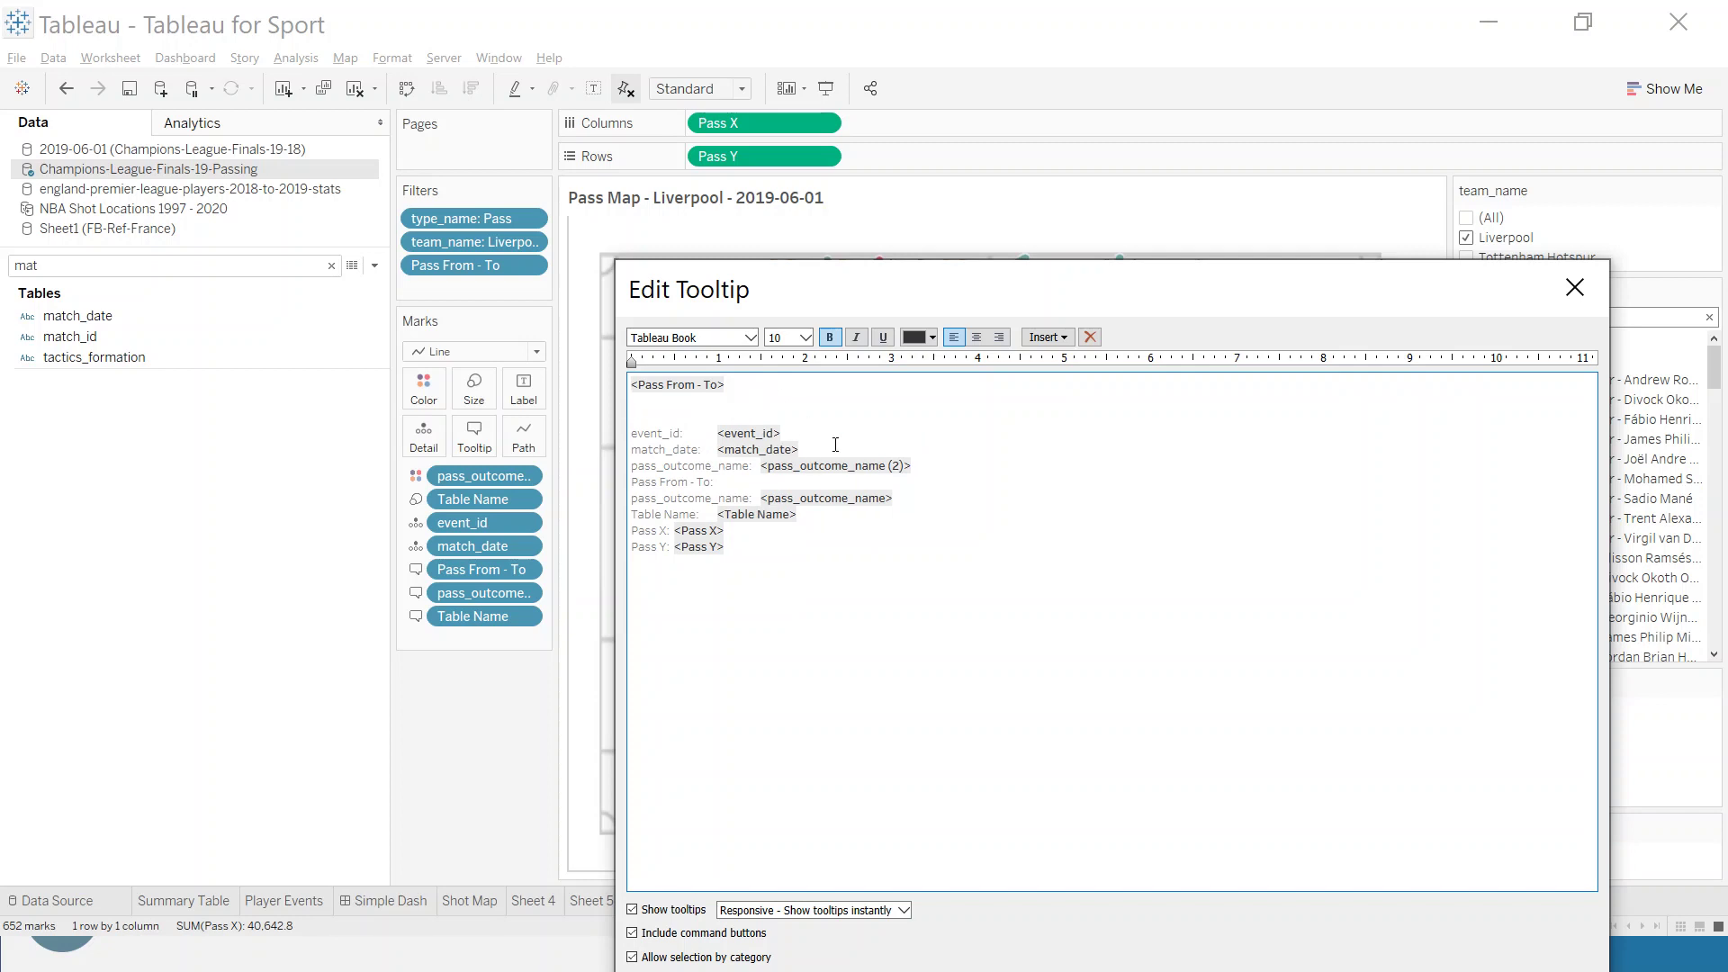
left_click_drag(905, 502, 761, 498)
key("ctrl+c")
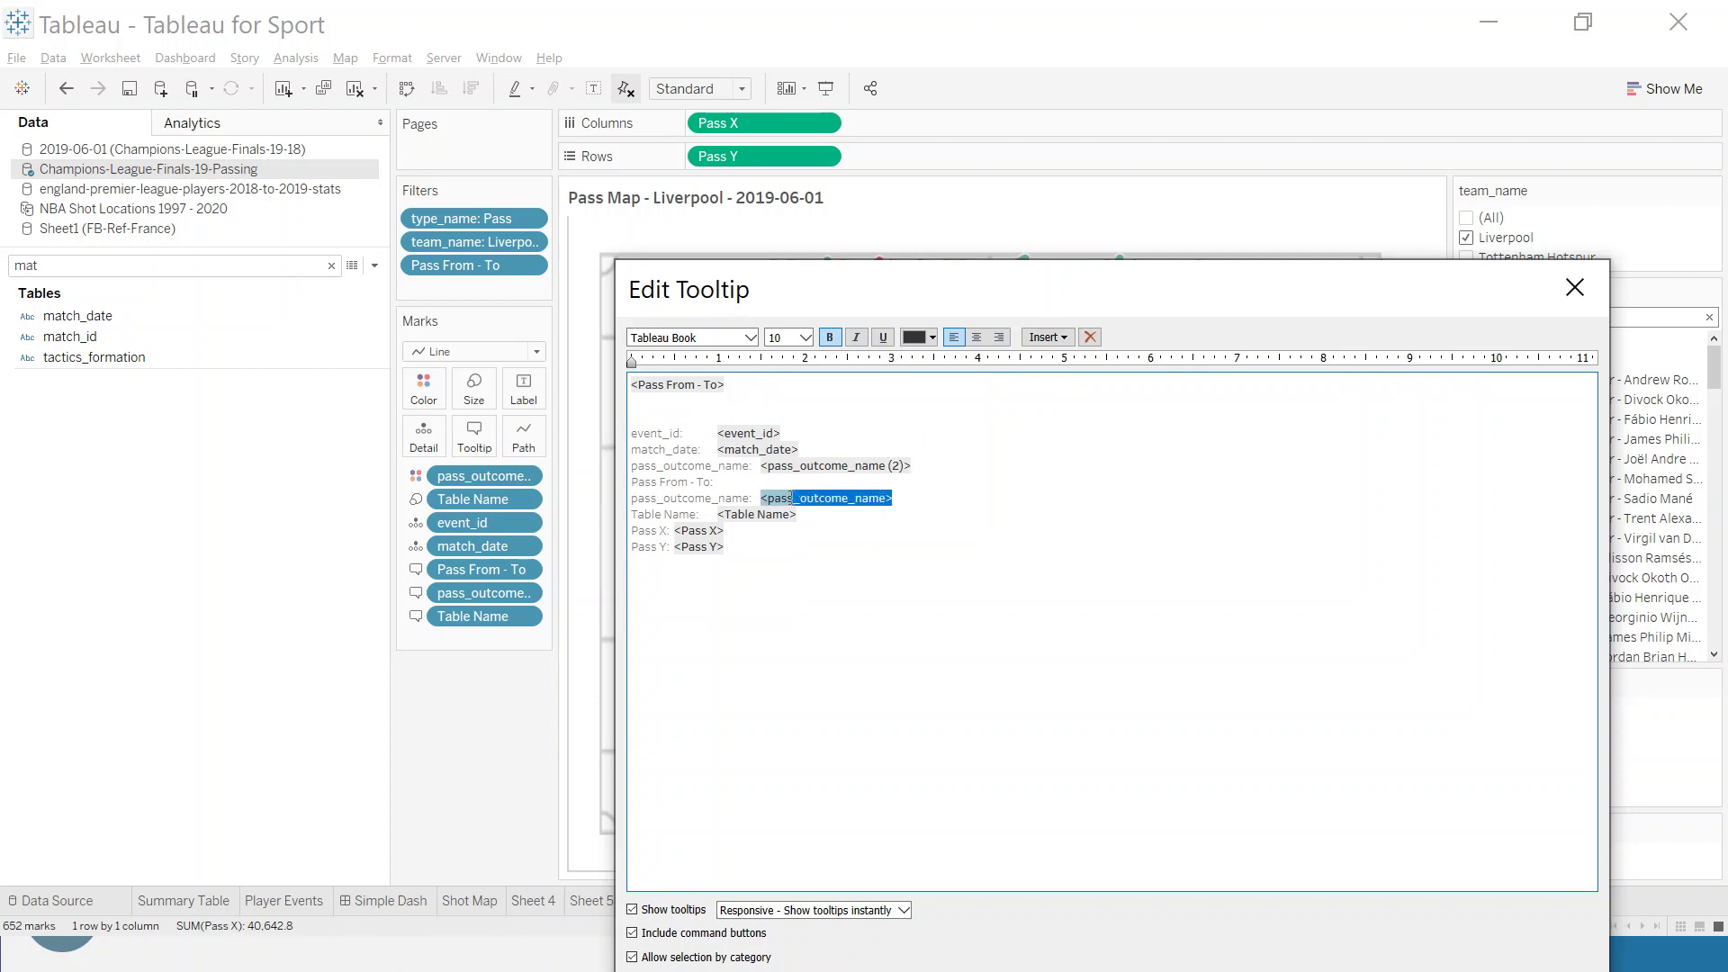
key("Delete")
left_click(664, 405)
key("ctrl+v")
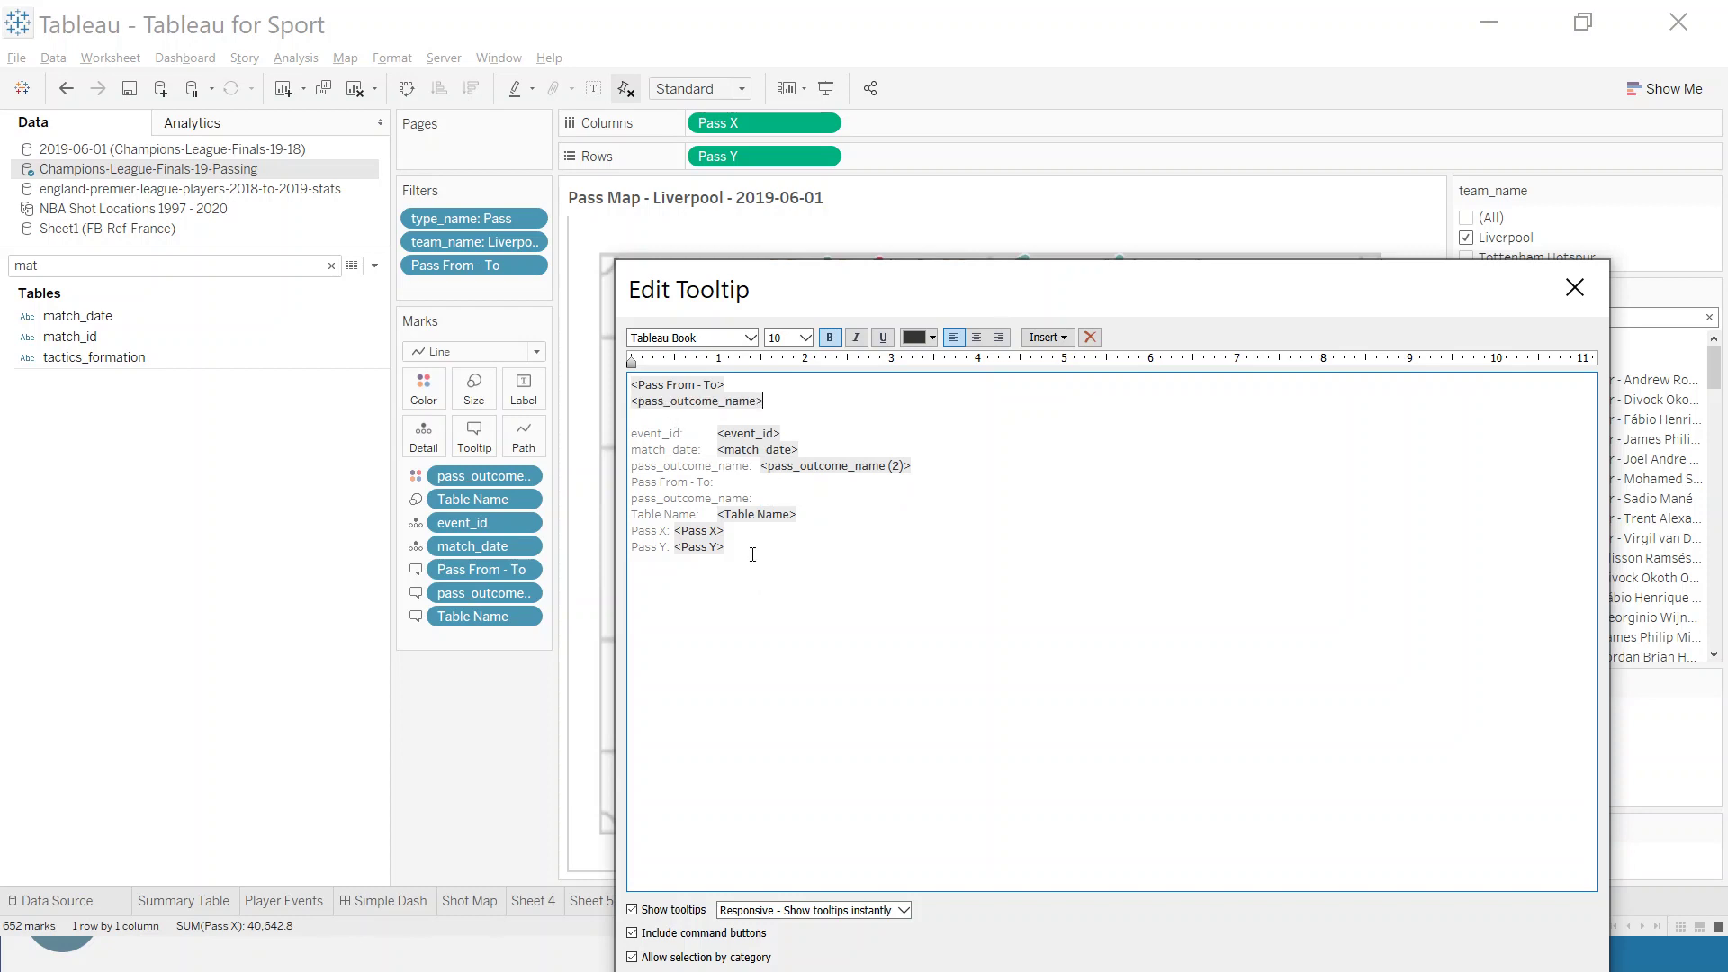
left_click_drag(750, 552, 638, 421)
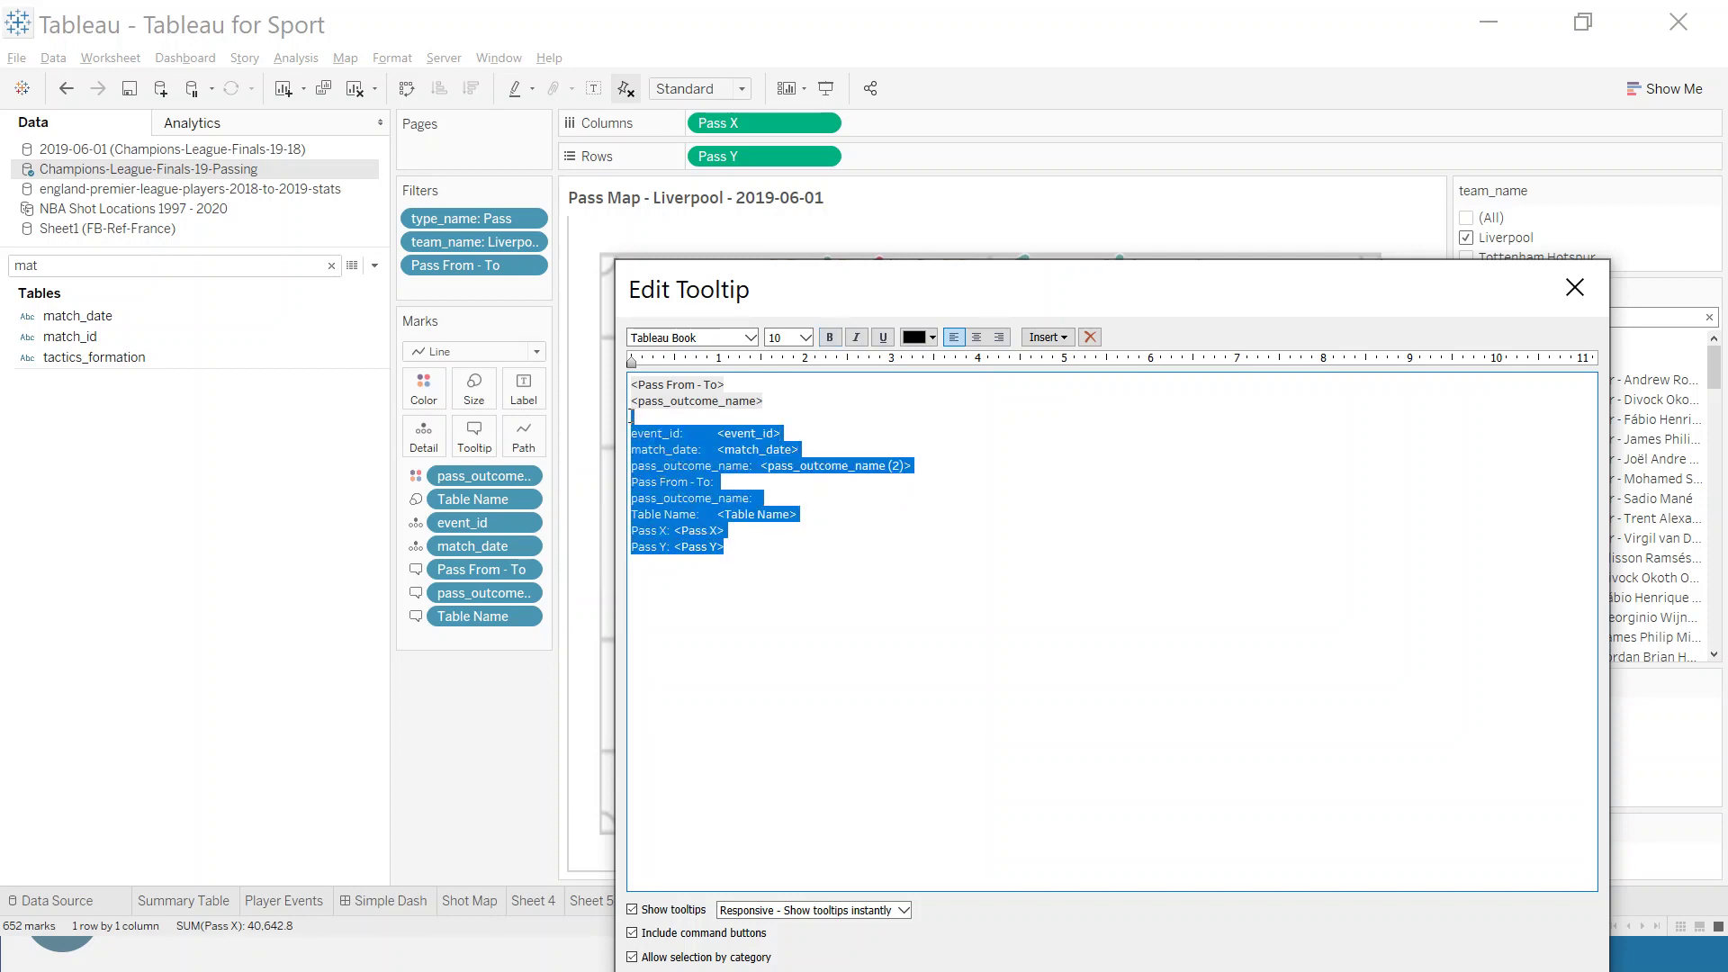
key("Delete")
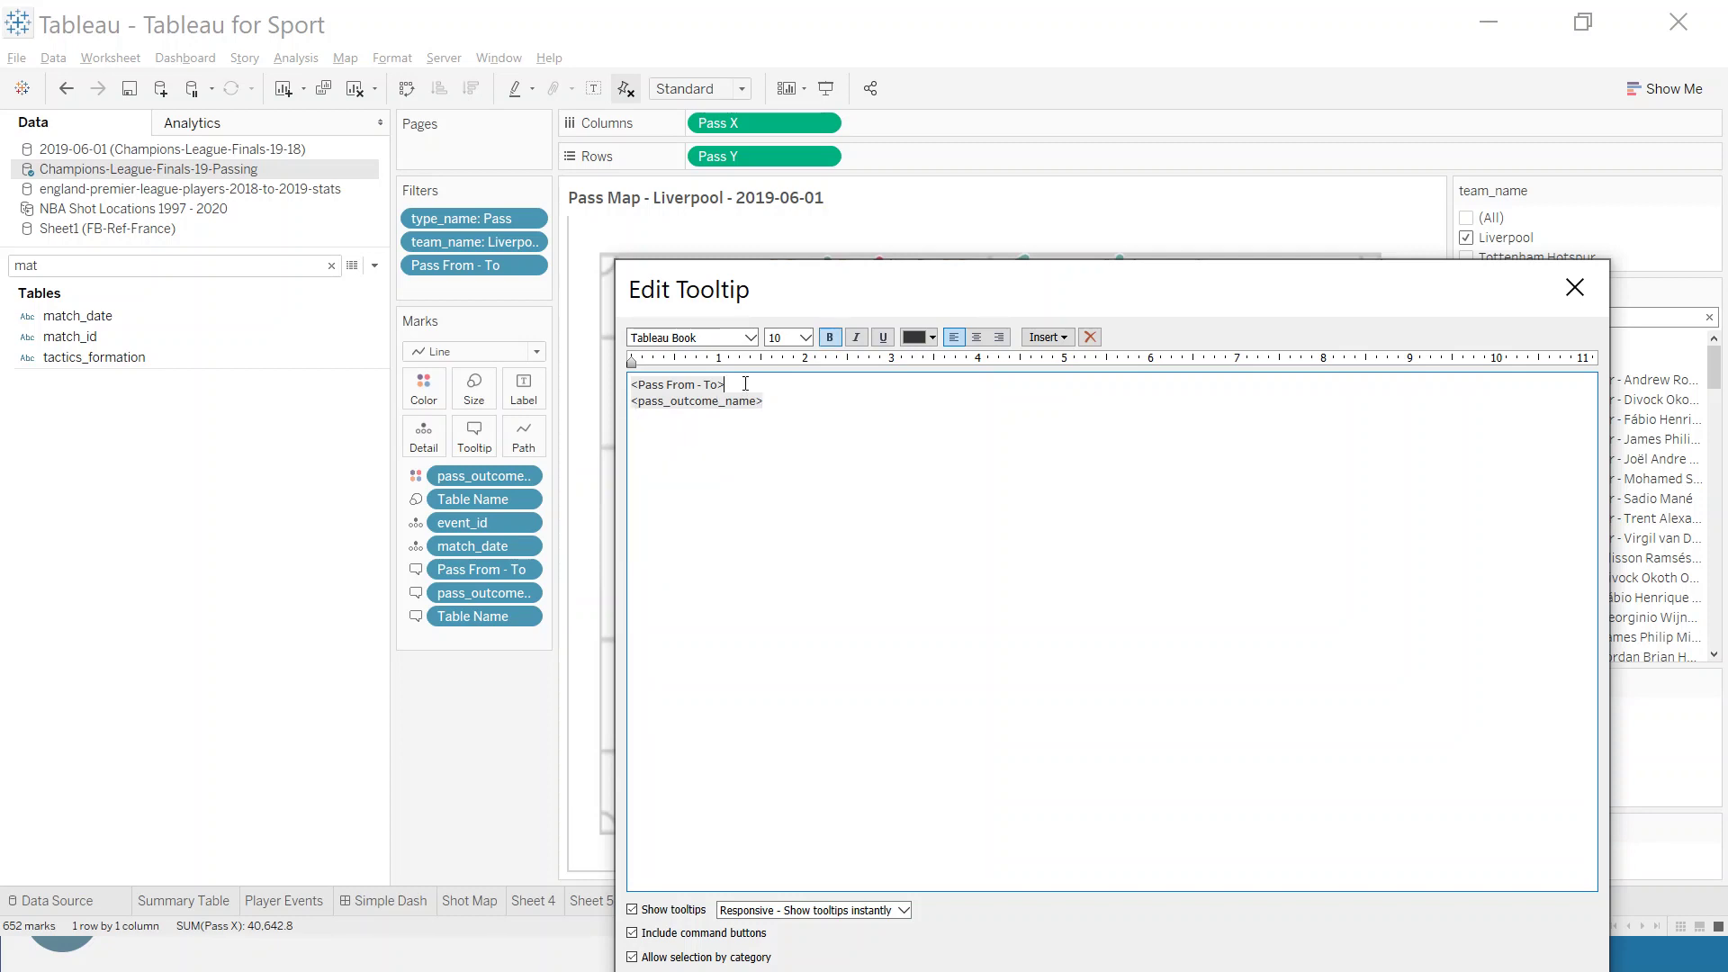
- Set the tooltip's Pass From - To line to font size 12 and confirm the tooltip
left_click_drag(745, 384, 633, 385)
left_click(805, 337)
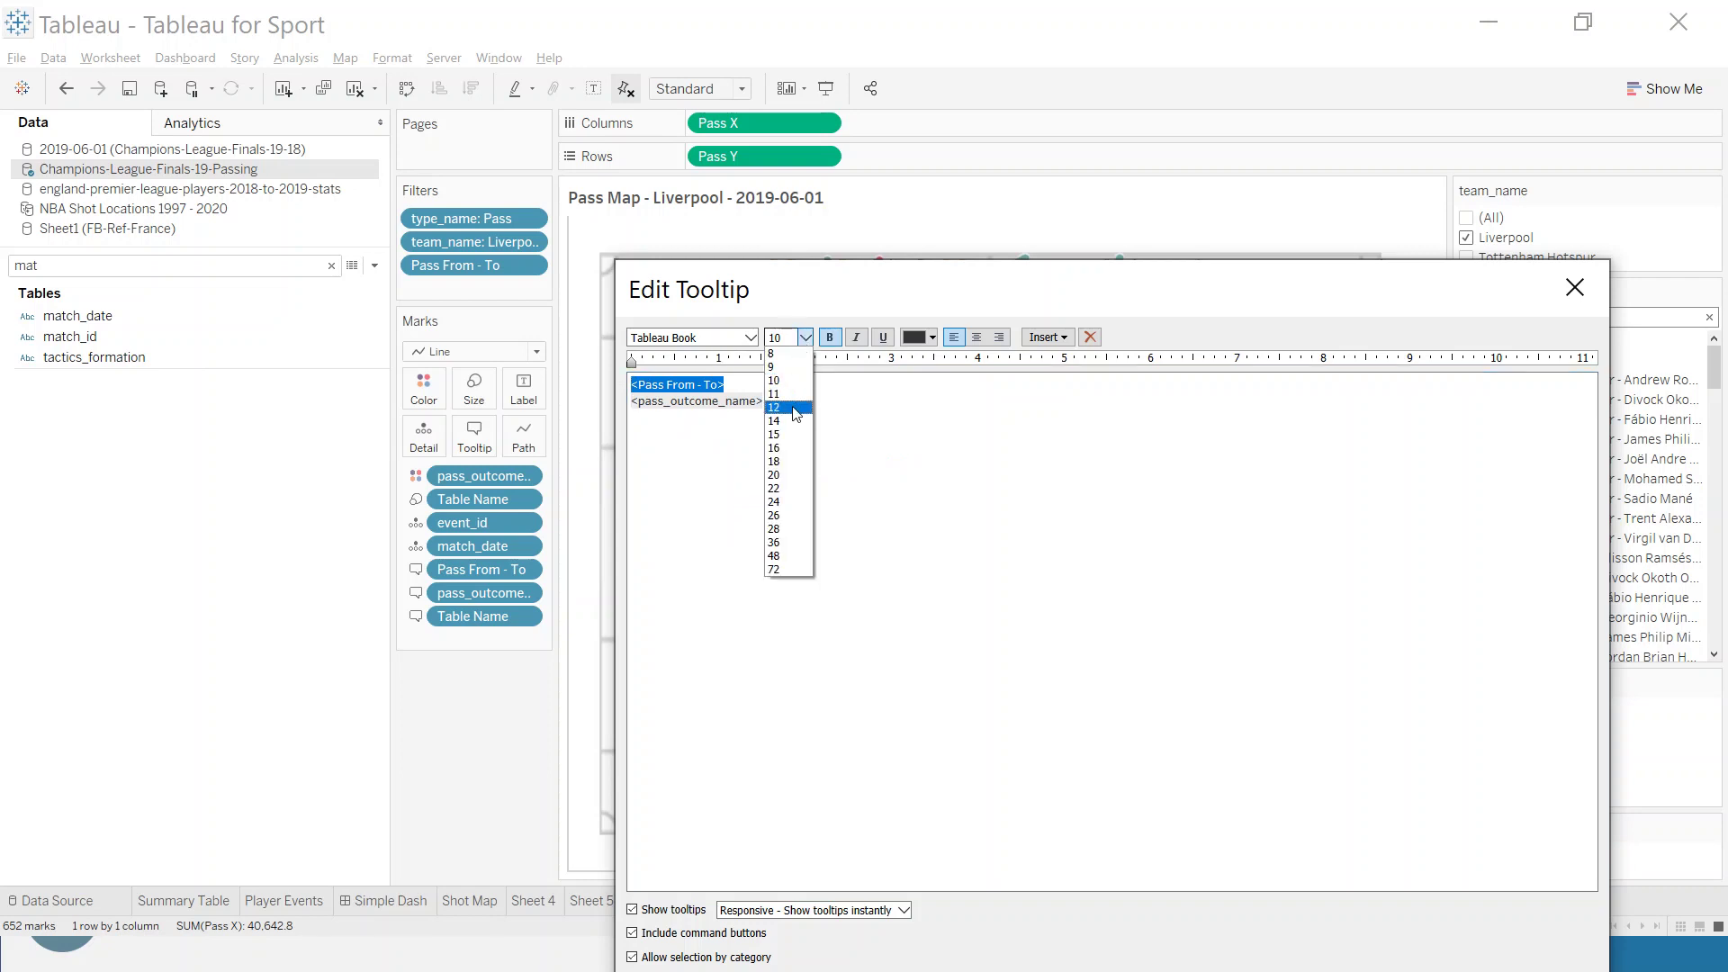
left_click(796, 409)
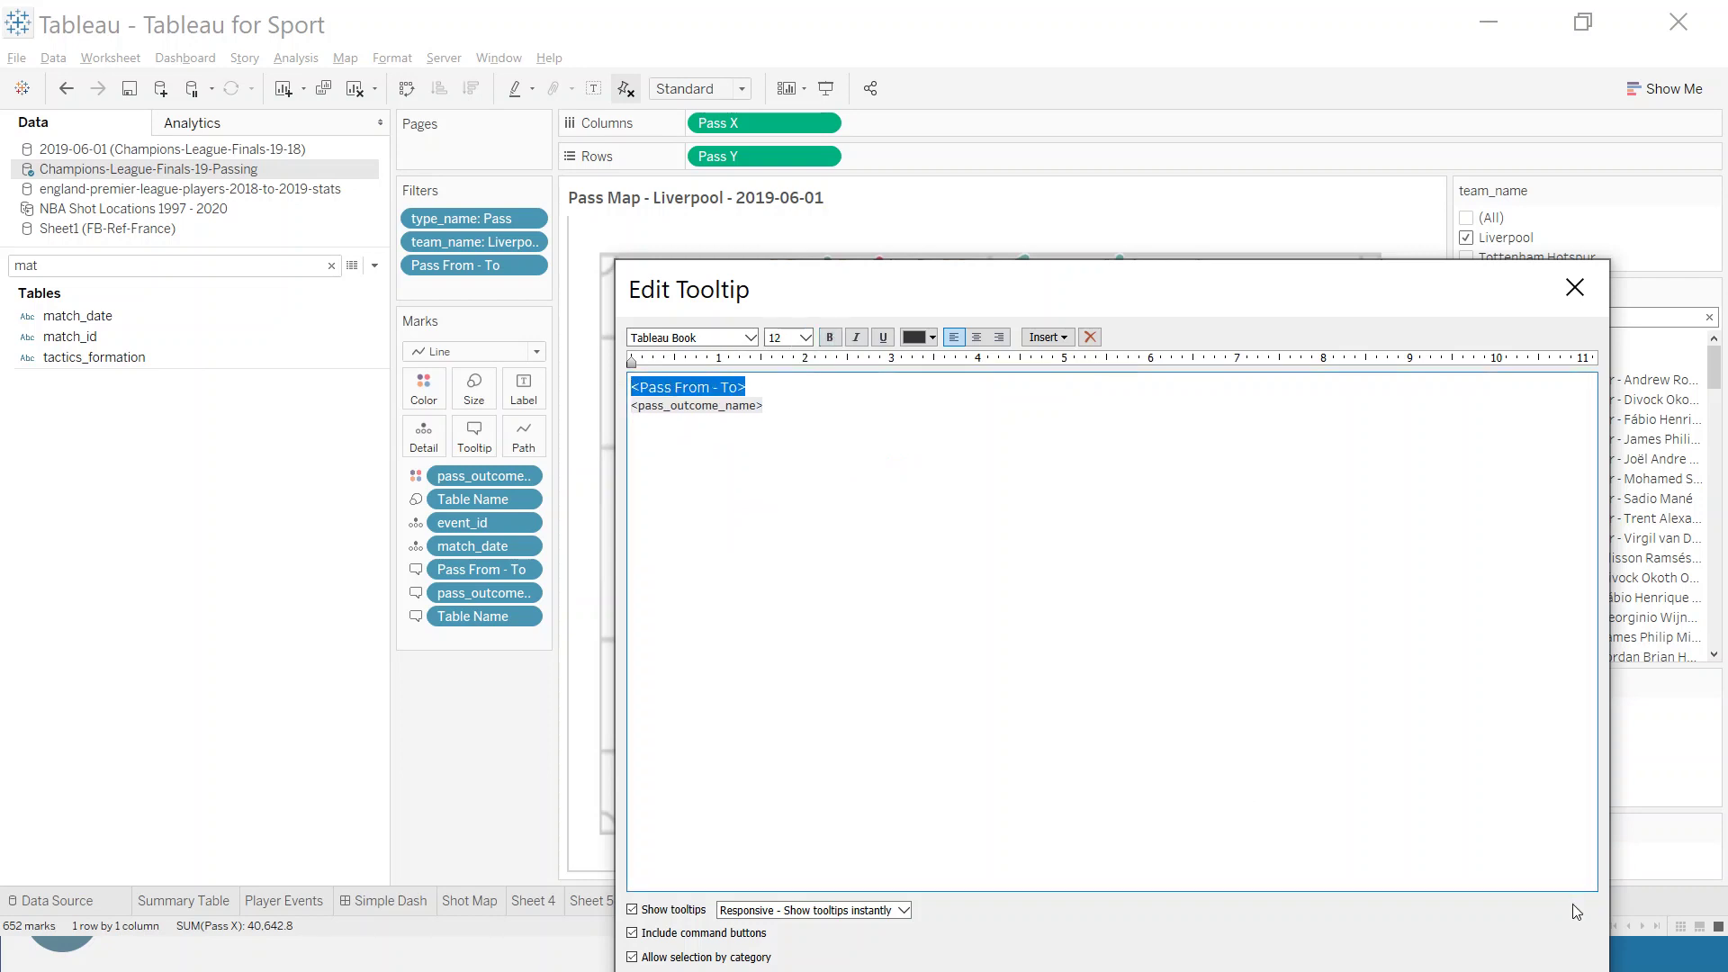
left_click_drag(1275, 282, 1220, 166)
left_click(1431, 873)
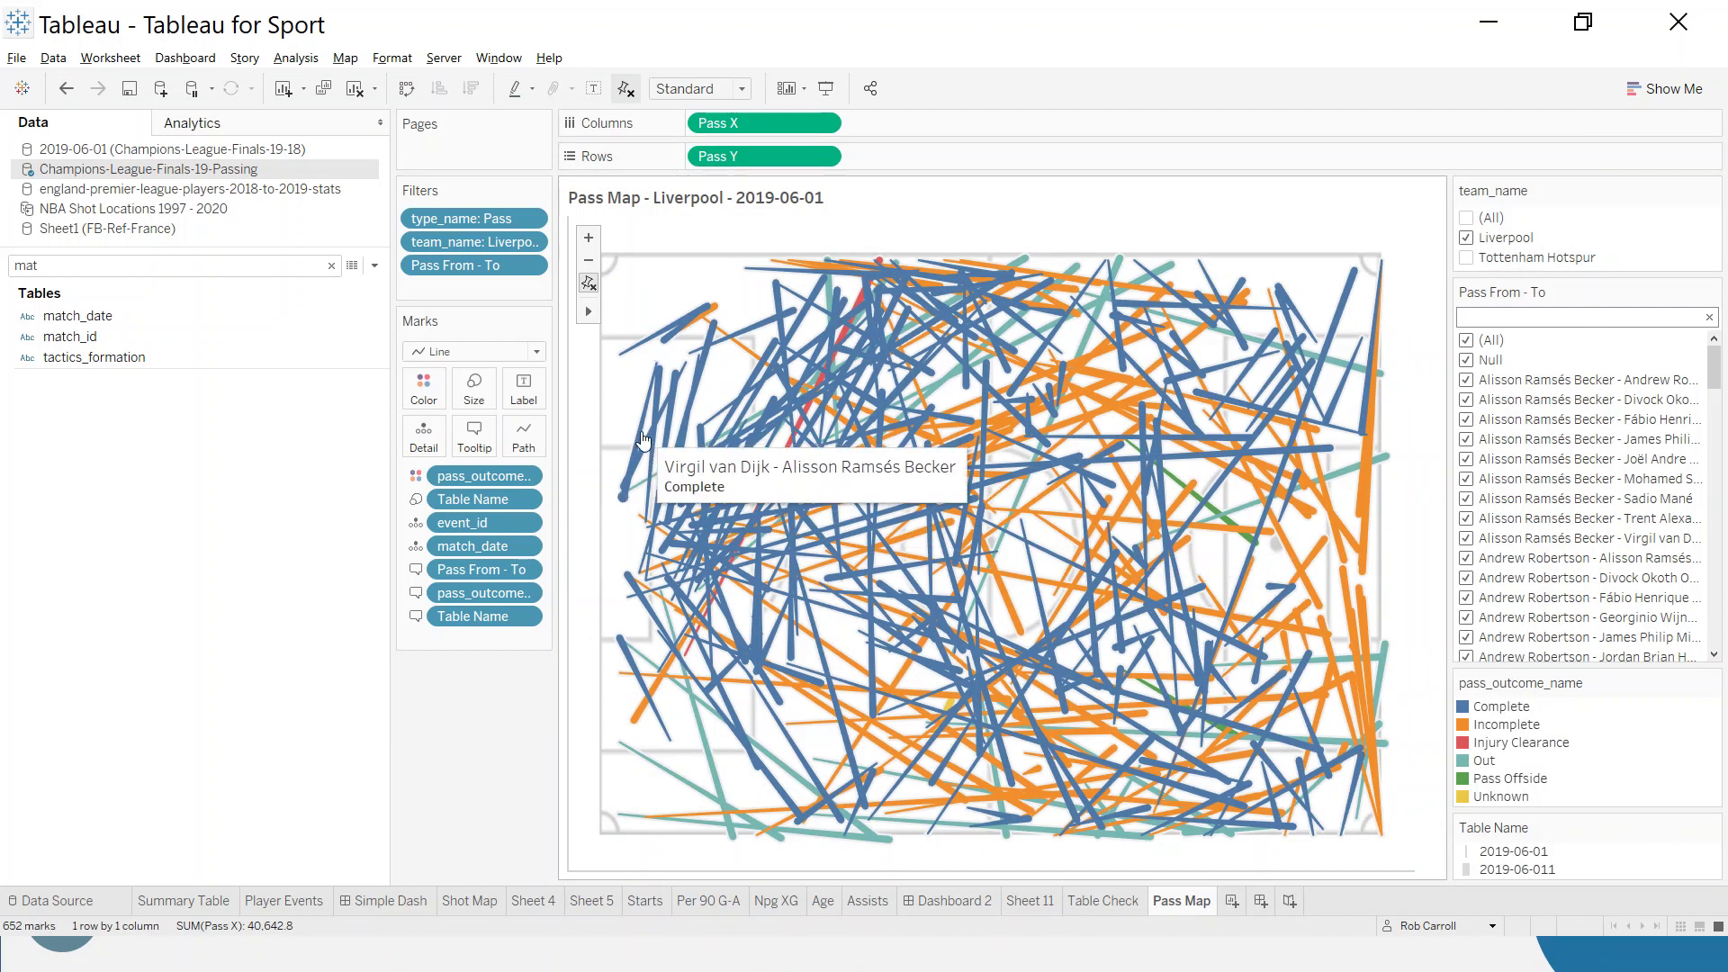
- Reopen the marks tooltip, make the Pass From - To line bold and remove bold from the pass_outcome_name line
left_click(474, 434)
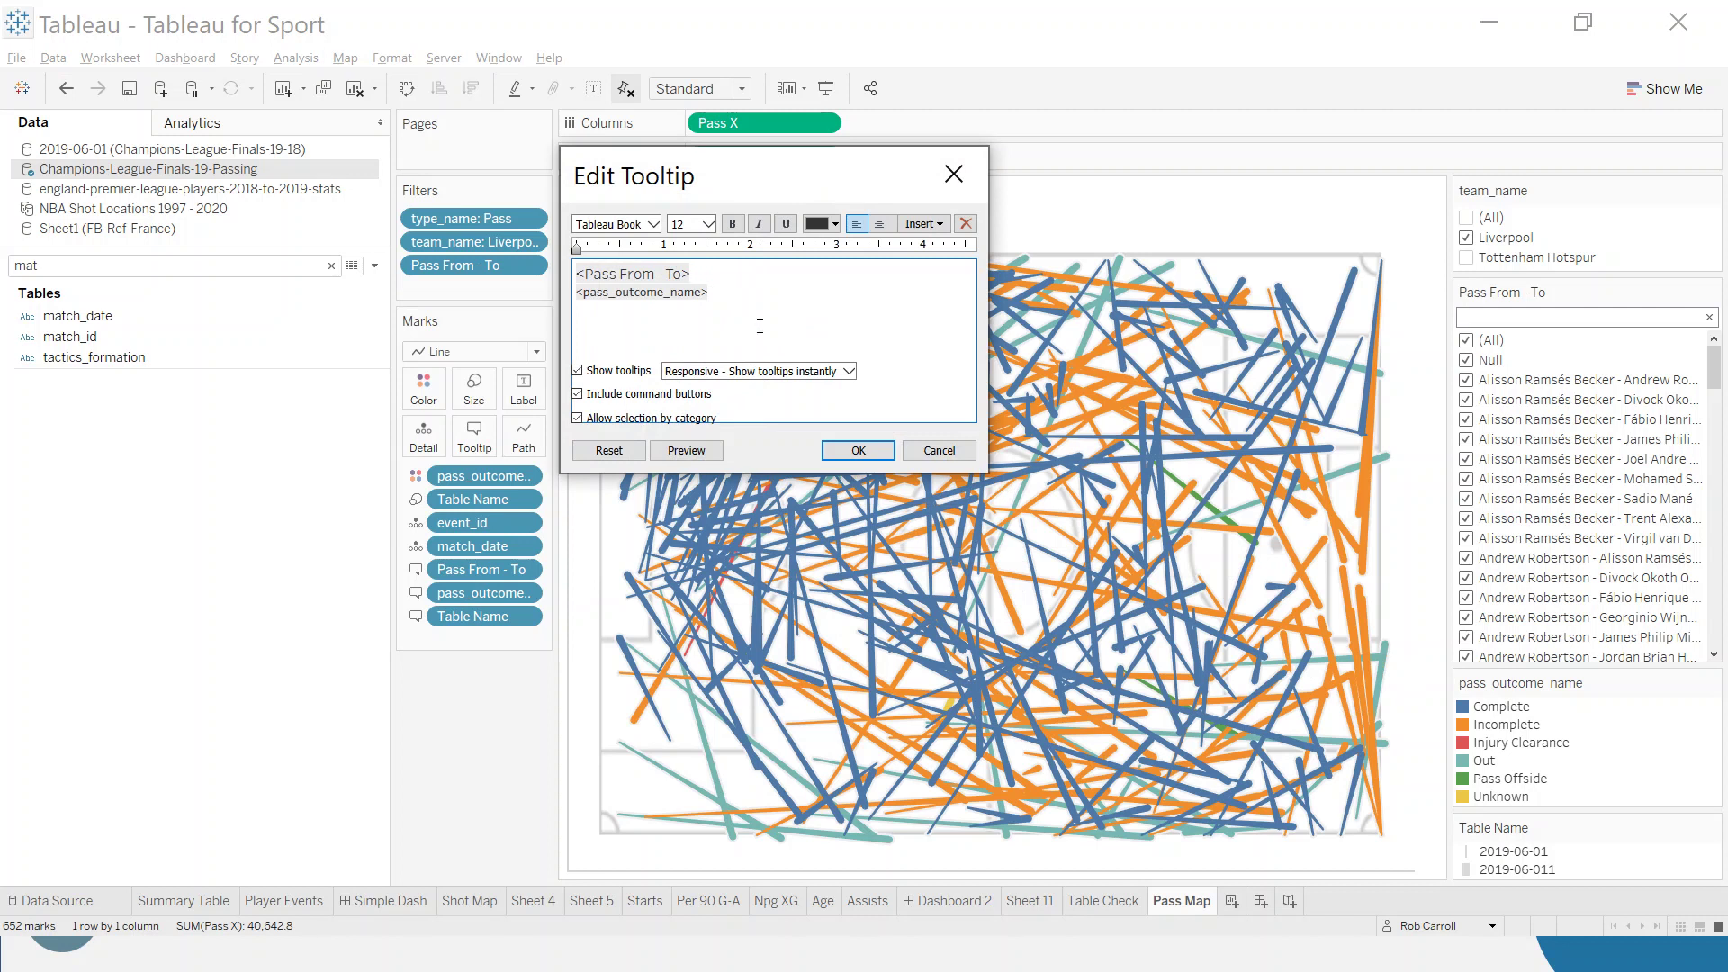
left_click_drag(986, 471, 1222, 639)
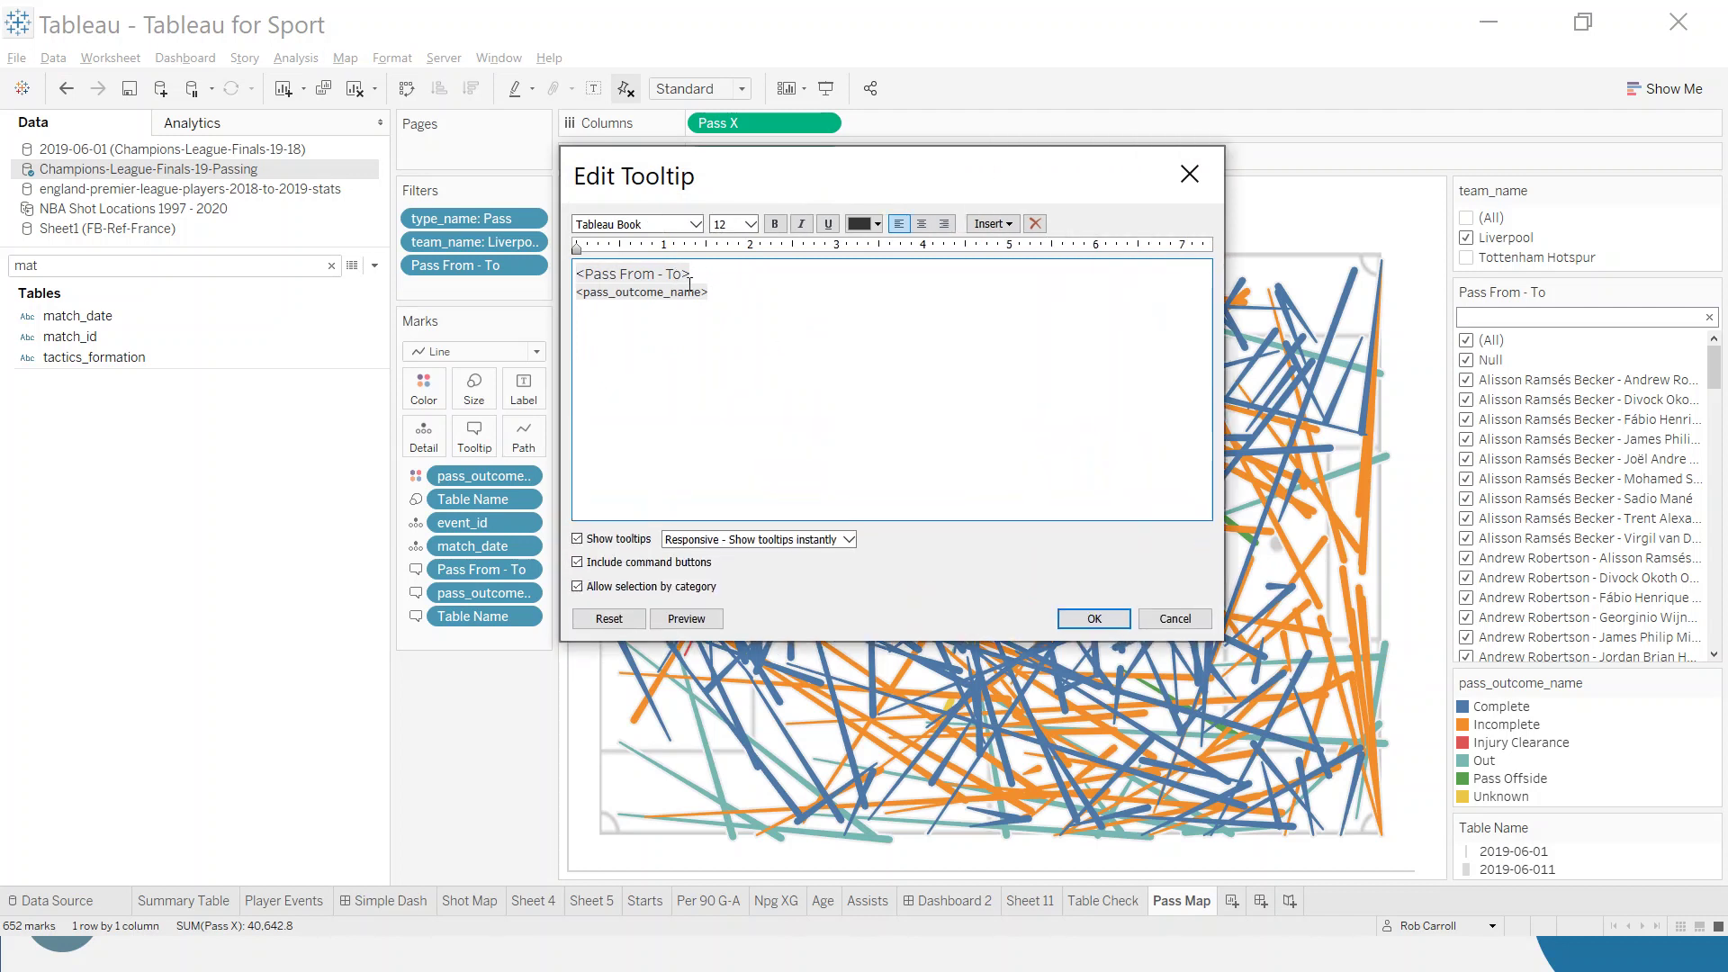
double_click(727, 274)
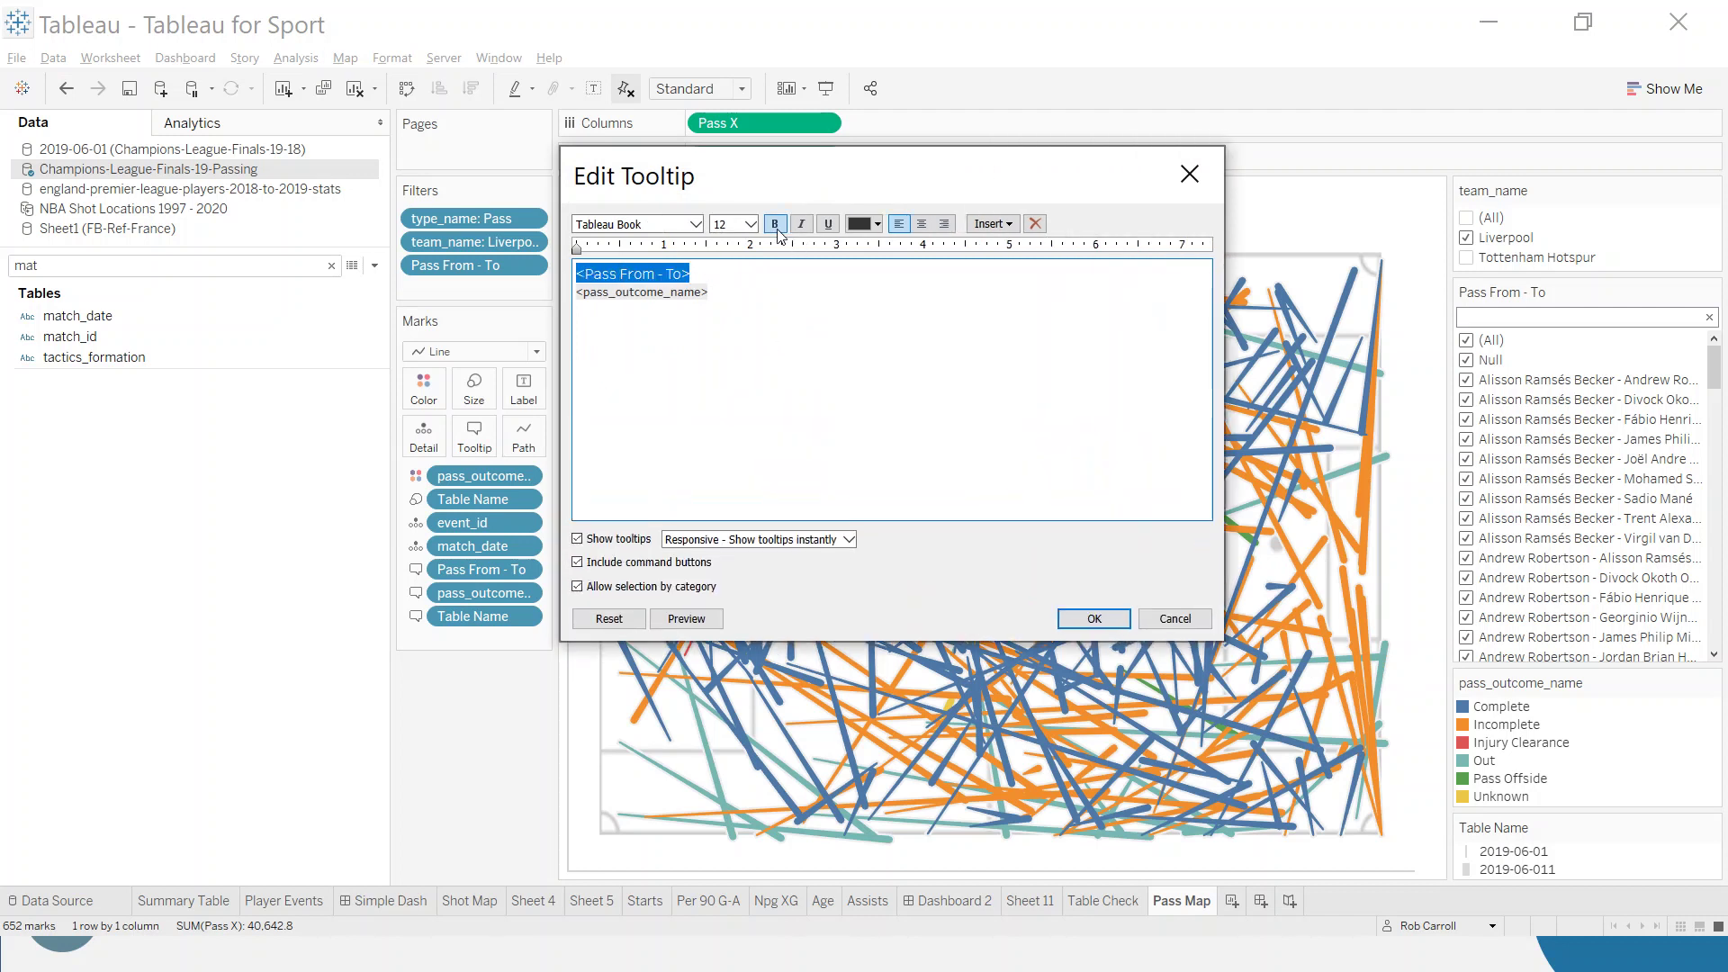
double_click(738, 292)
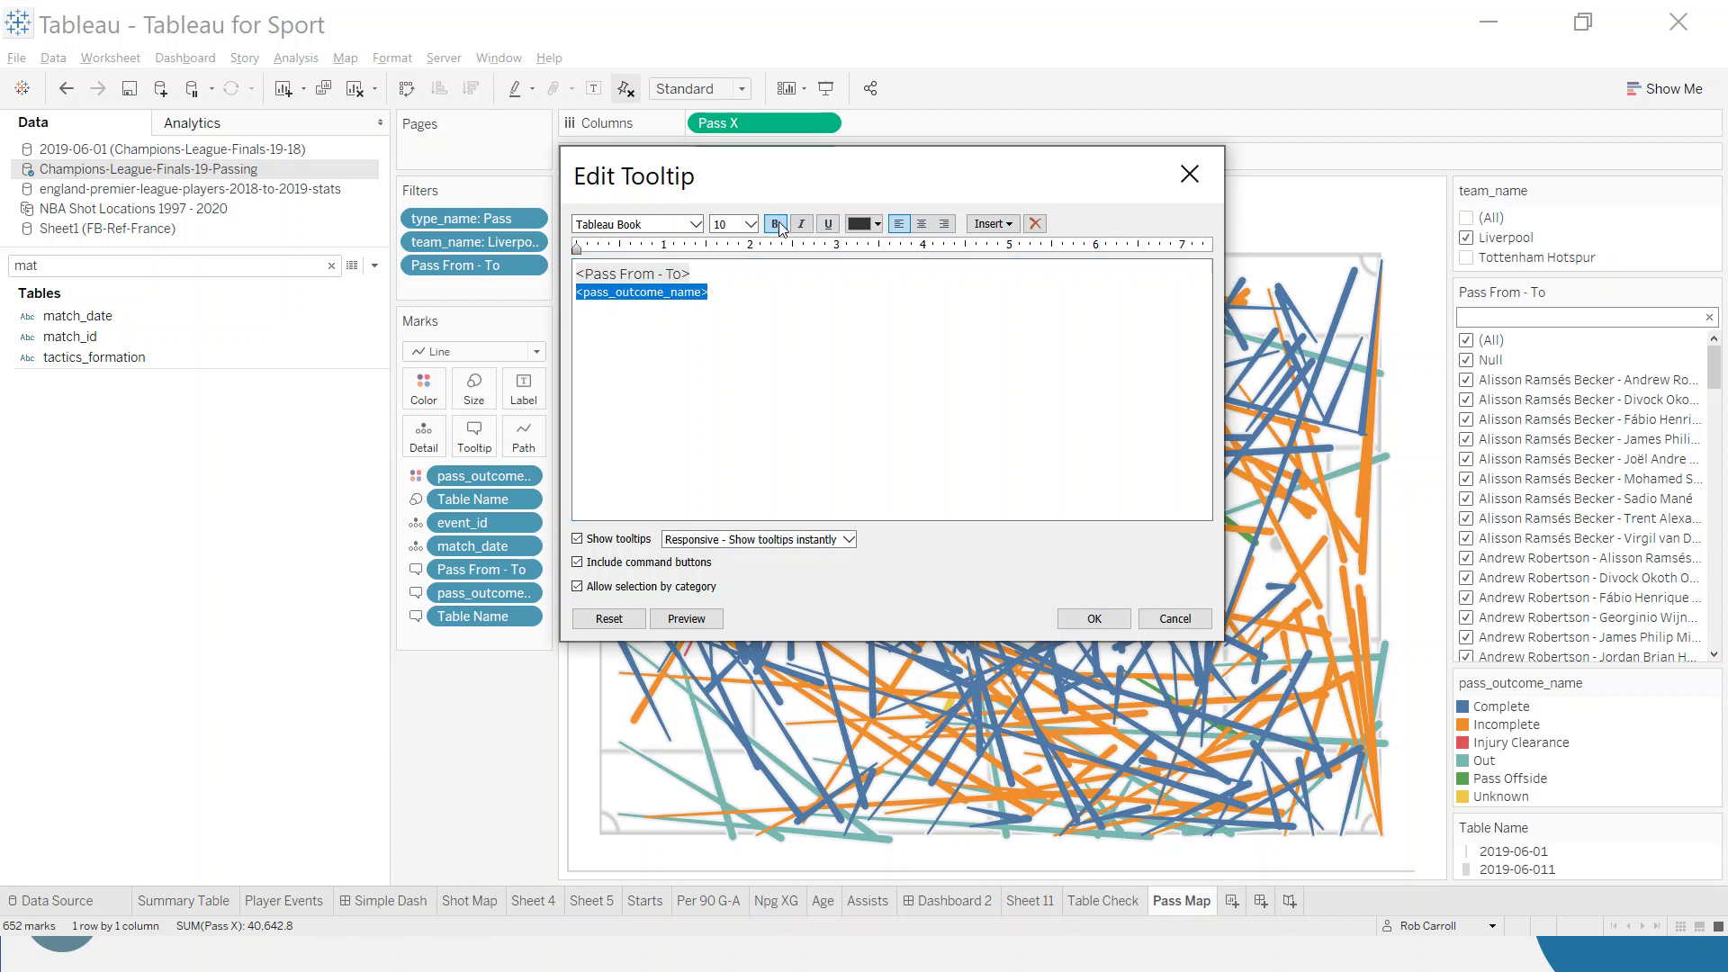
left_click(761, 267)
double_click(695, 274)
left_click(774, 223)
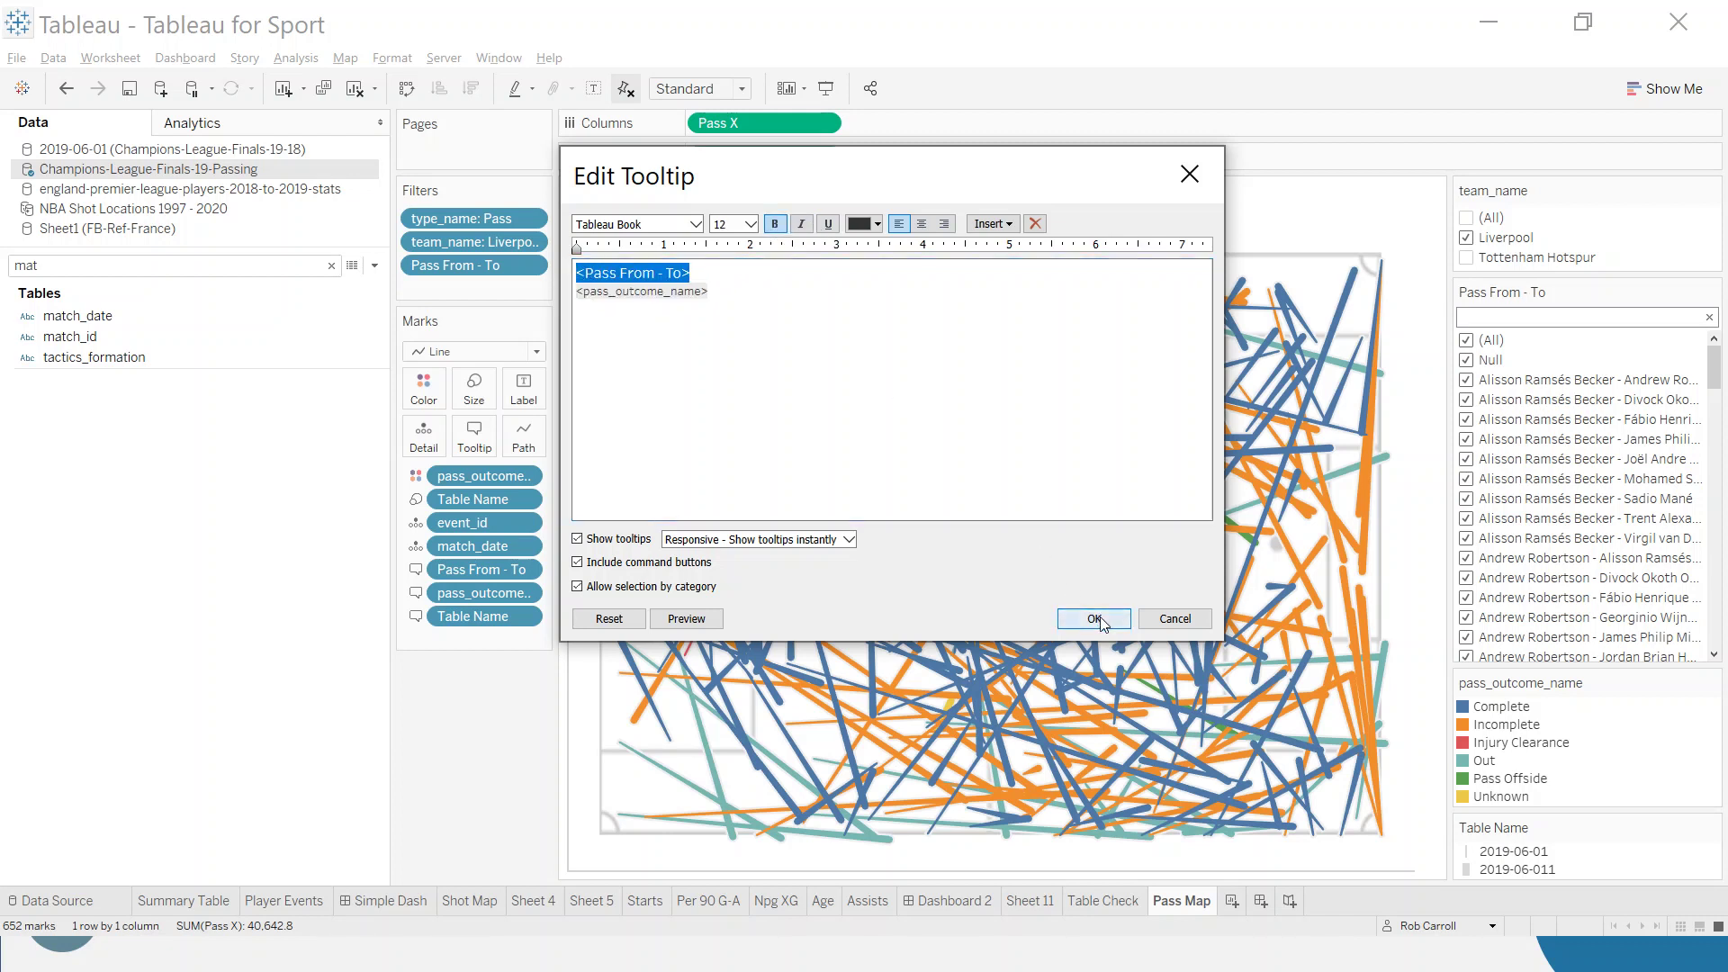
left_click(1095, 619)
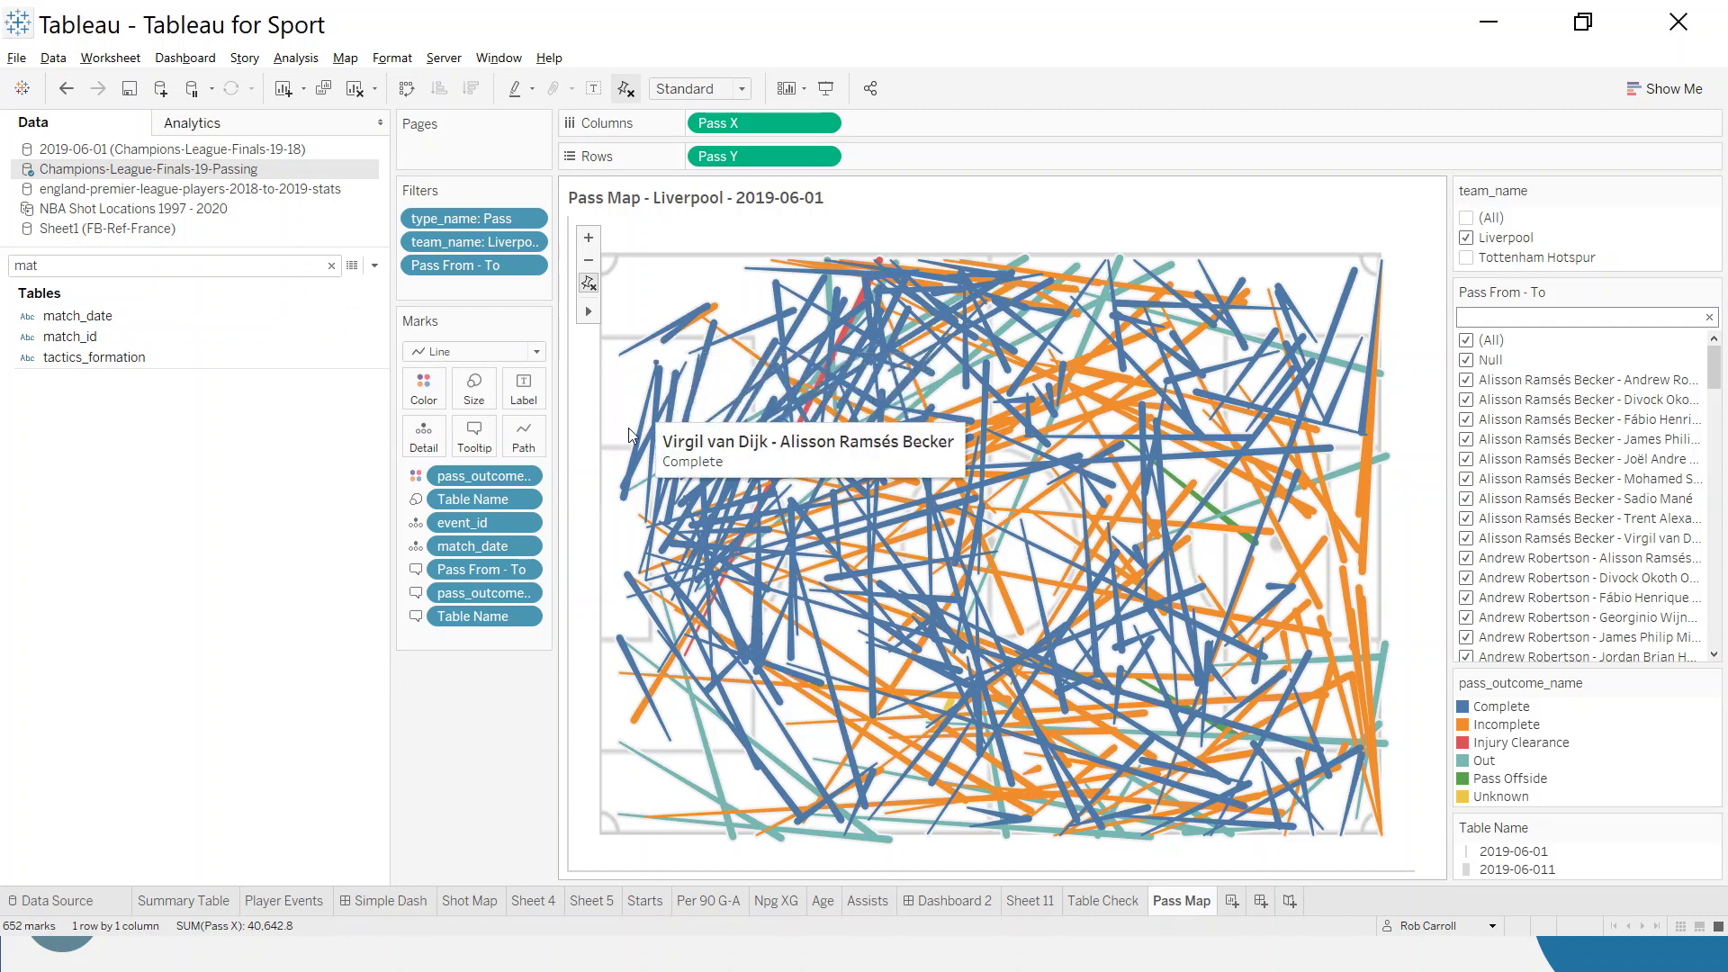
- Find pass_outcome_name among the pass fields and filter the map by it, keeping Complete, Incomplete, Out and Pass Offside
left_click(91, 273)
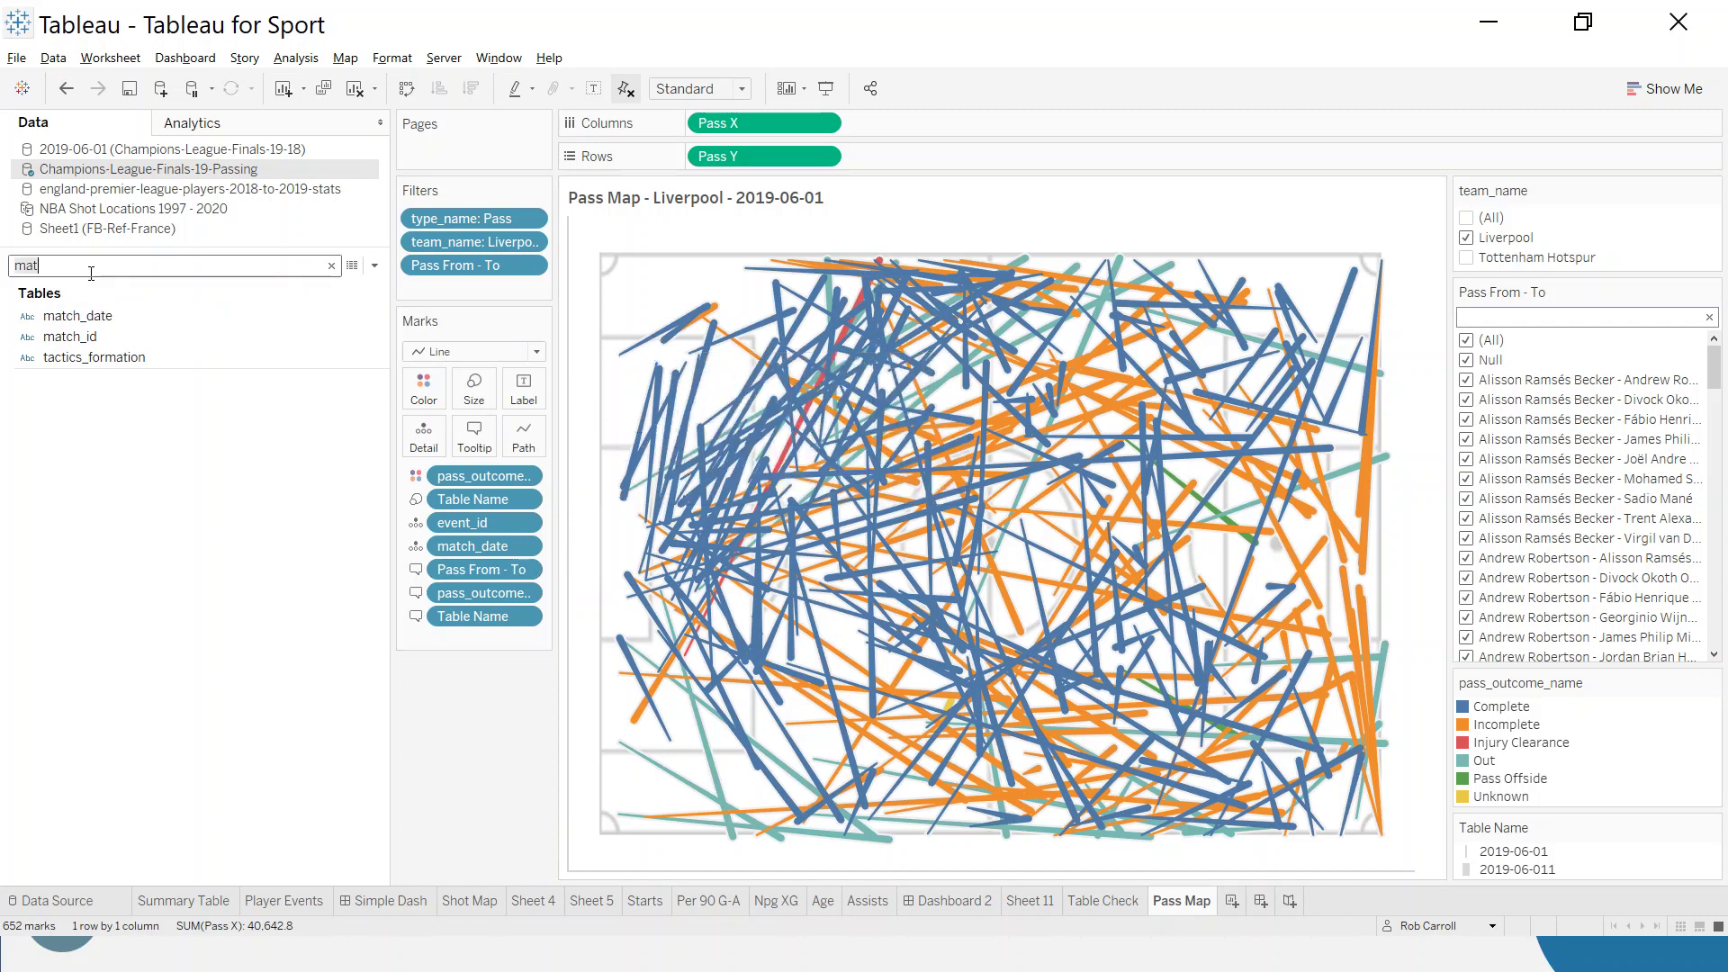
type("pass")
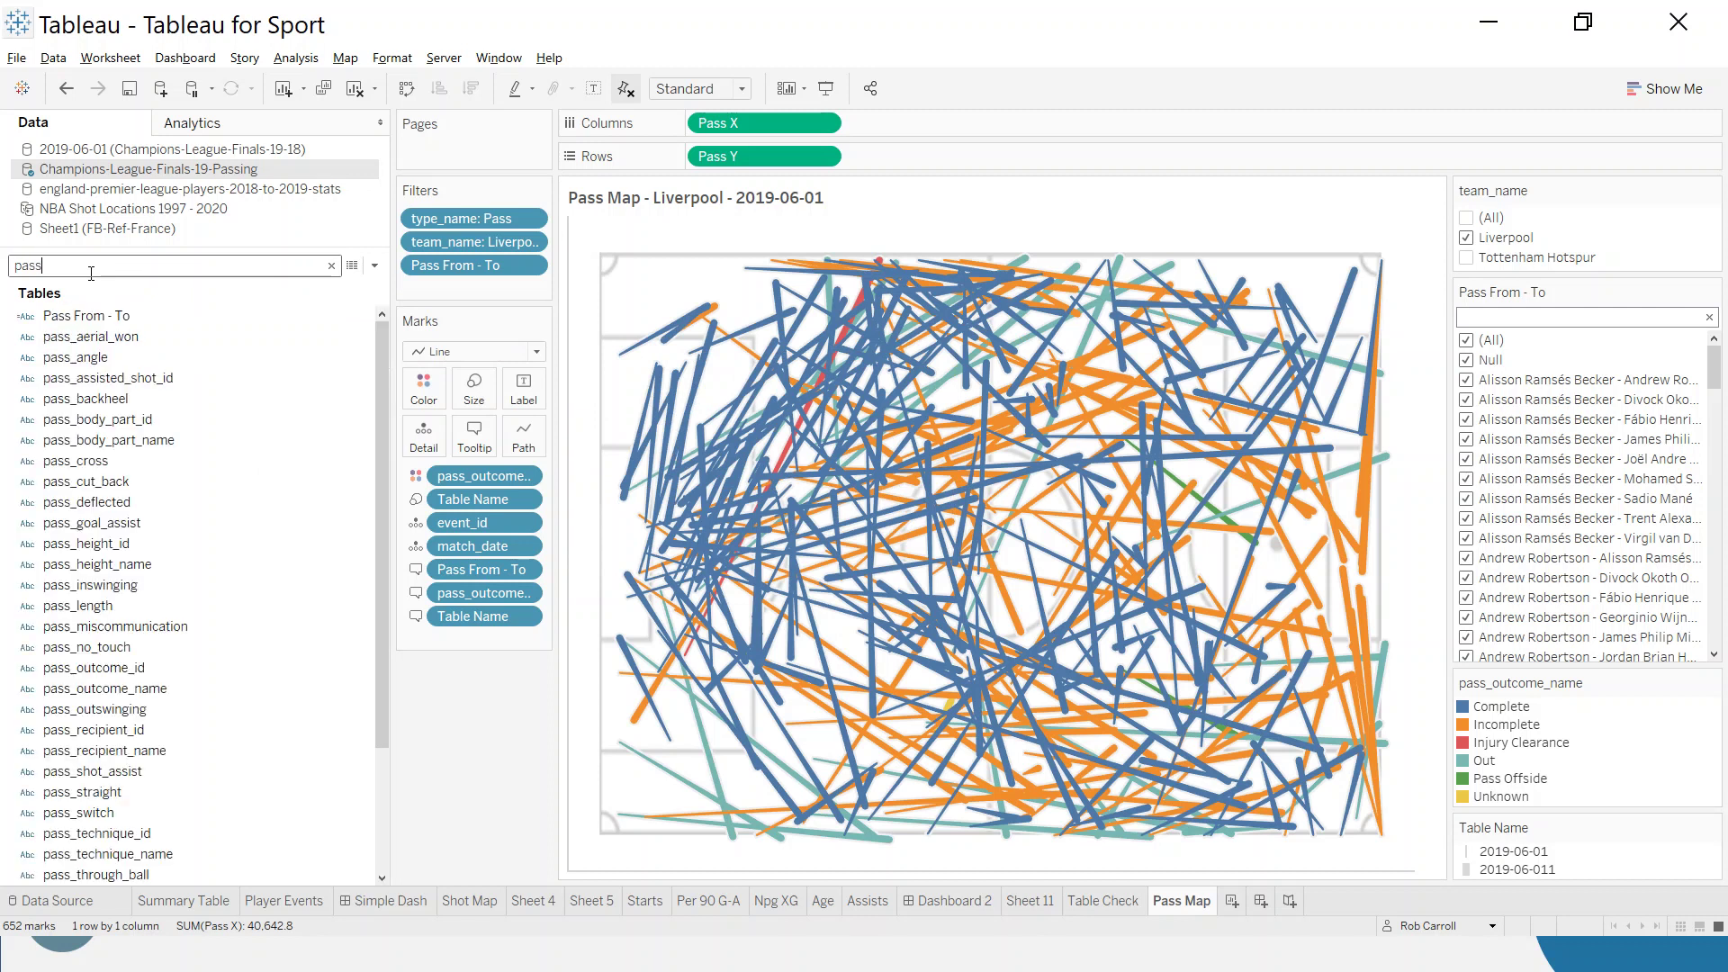
left_click_drag(99, 689, 472, 297)
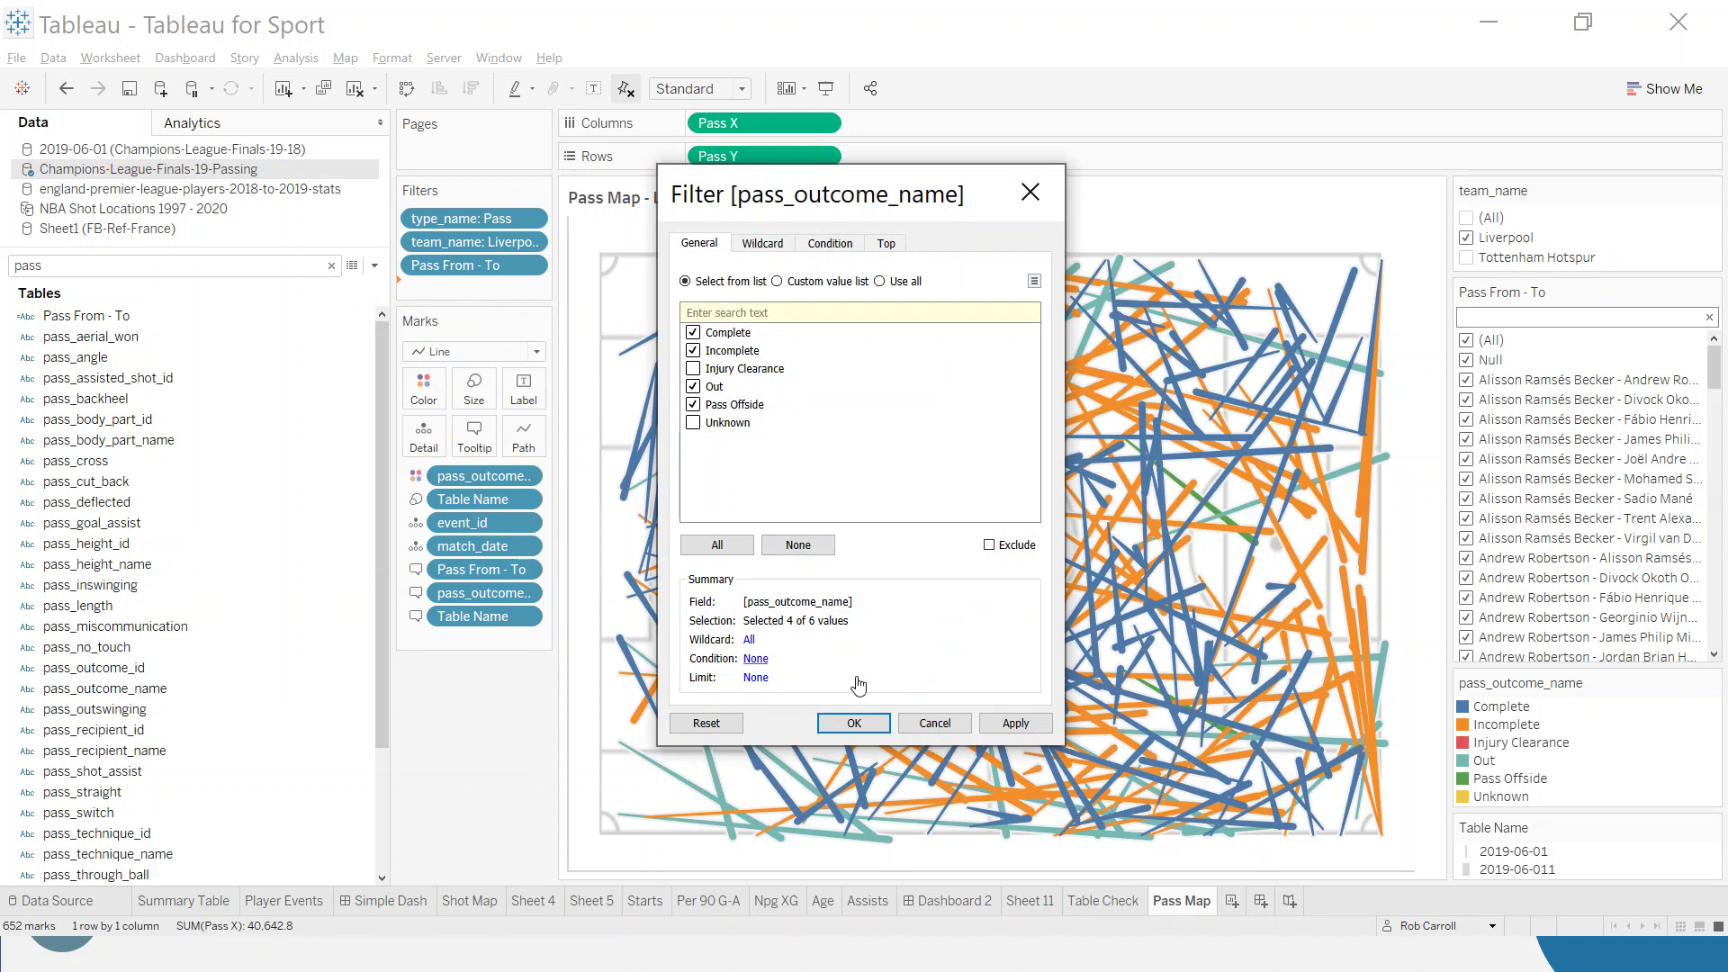
left_click(853, 723)
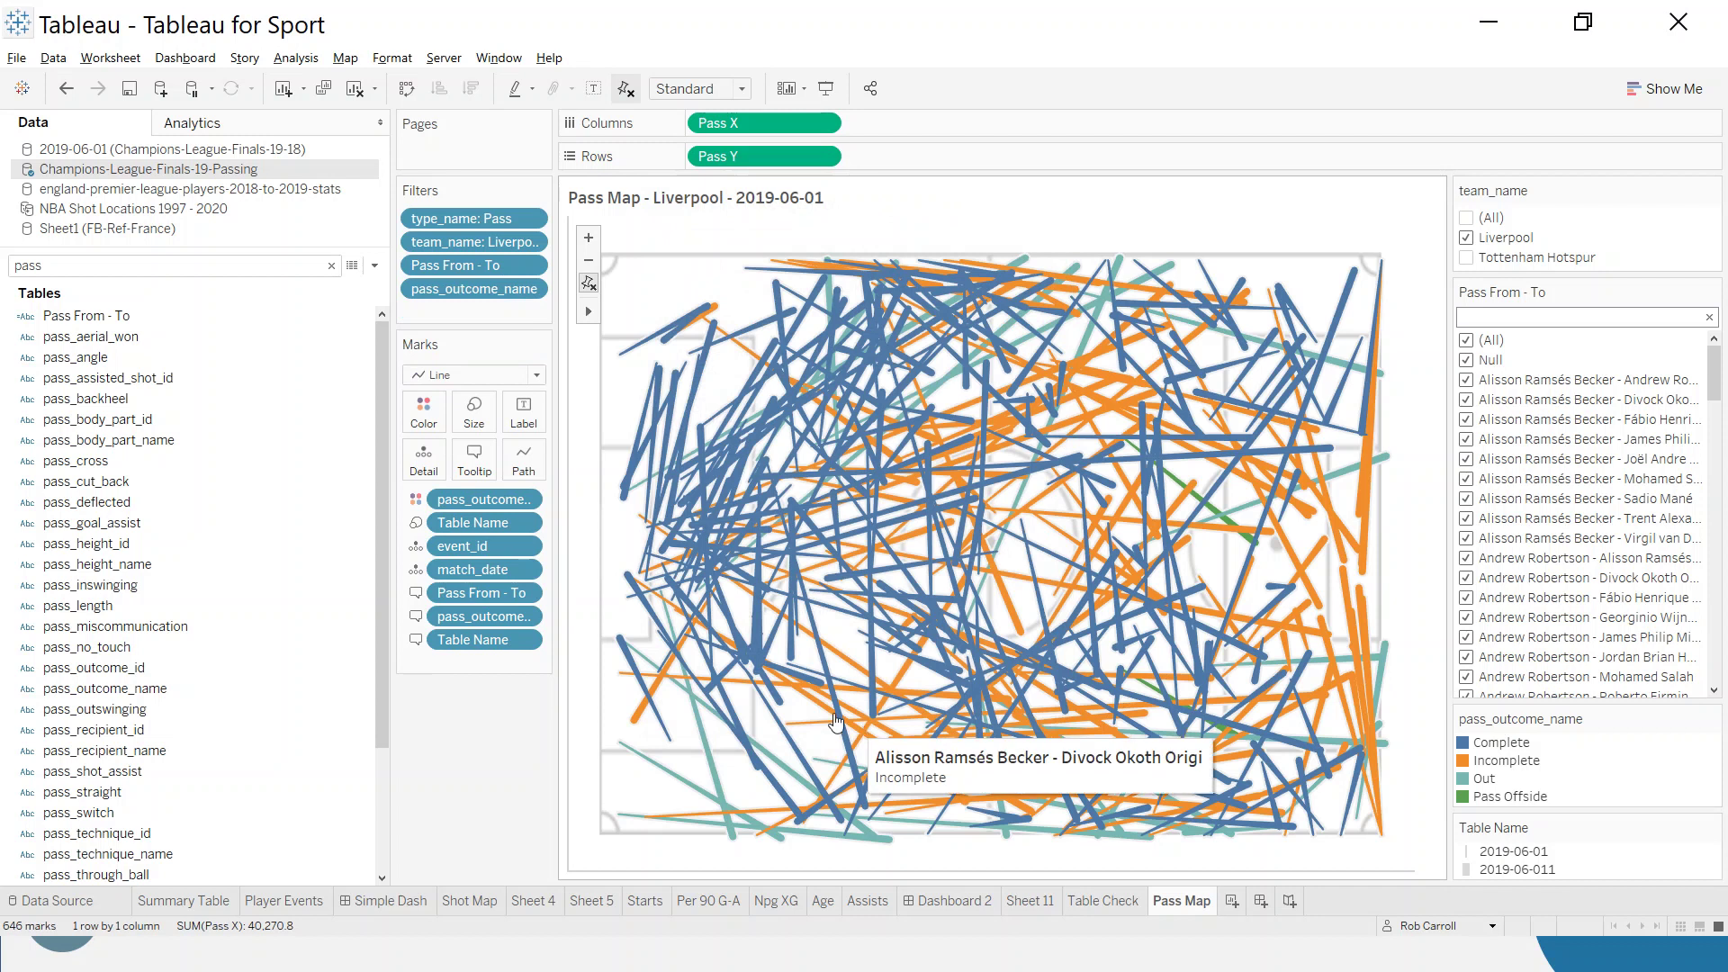
- Open the pass_outcome_name colors for editing and choose the Color Blind palette
left_click(441, 432)
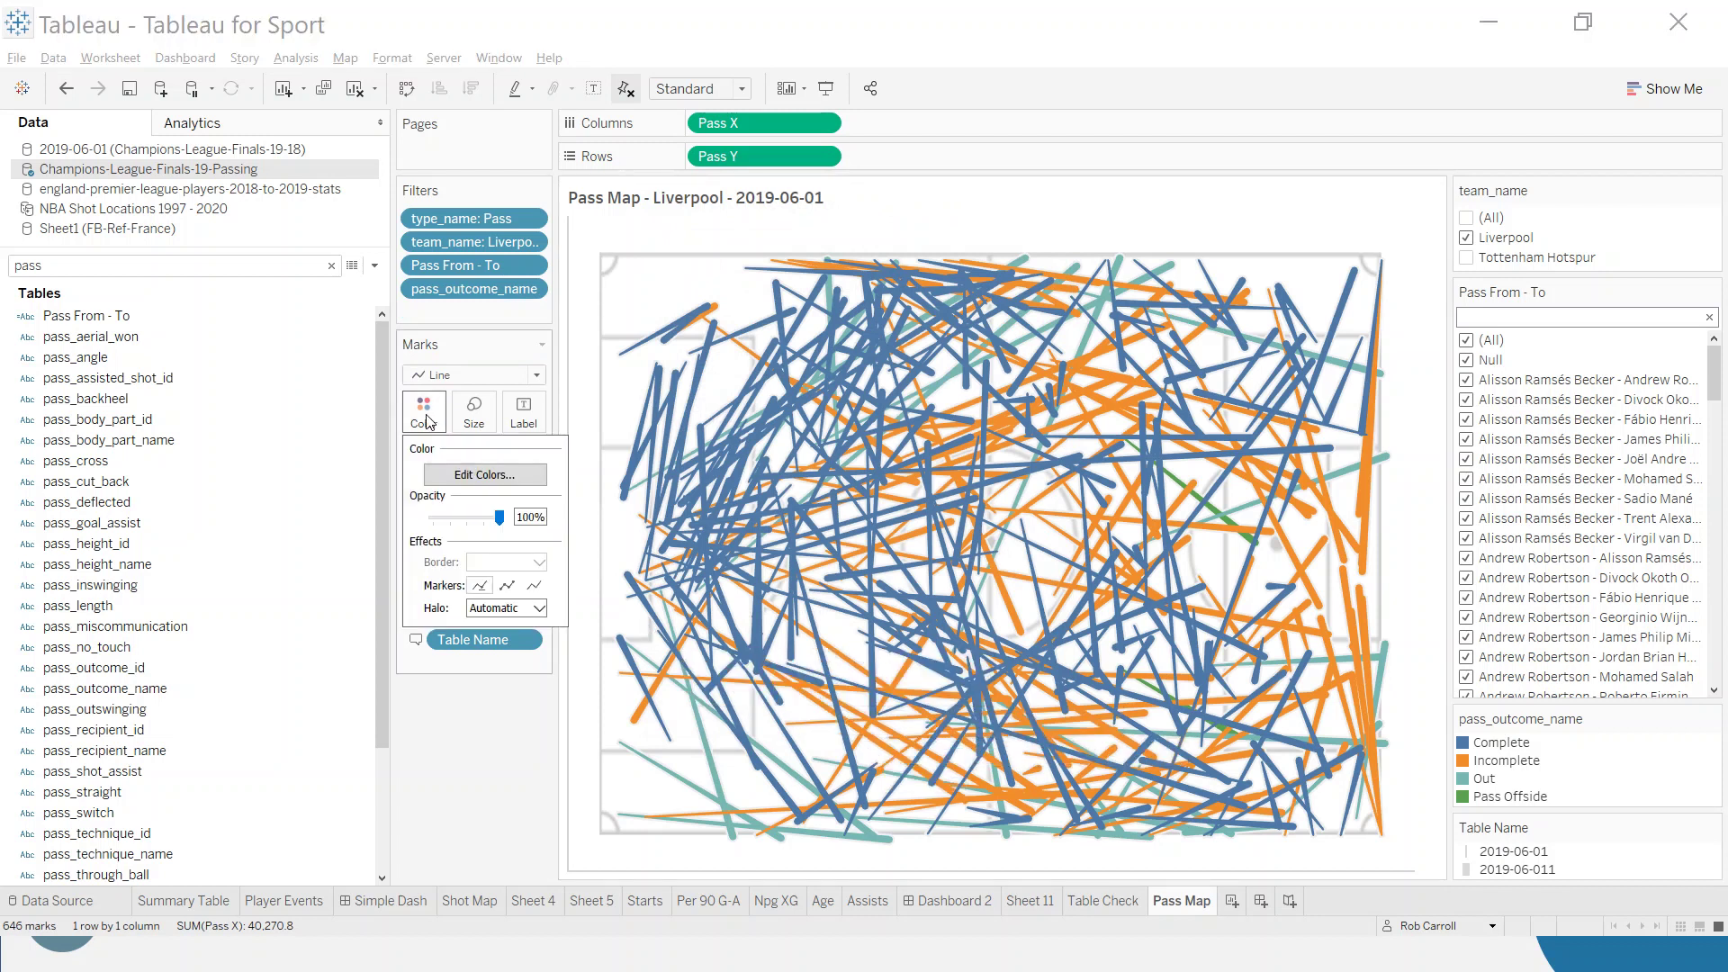
left_click(501, 477)
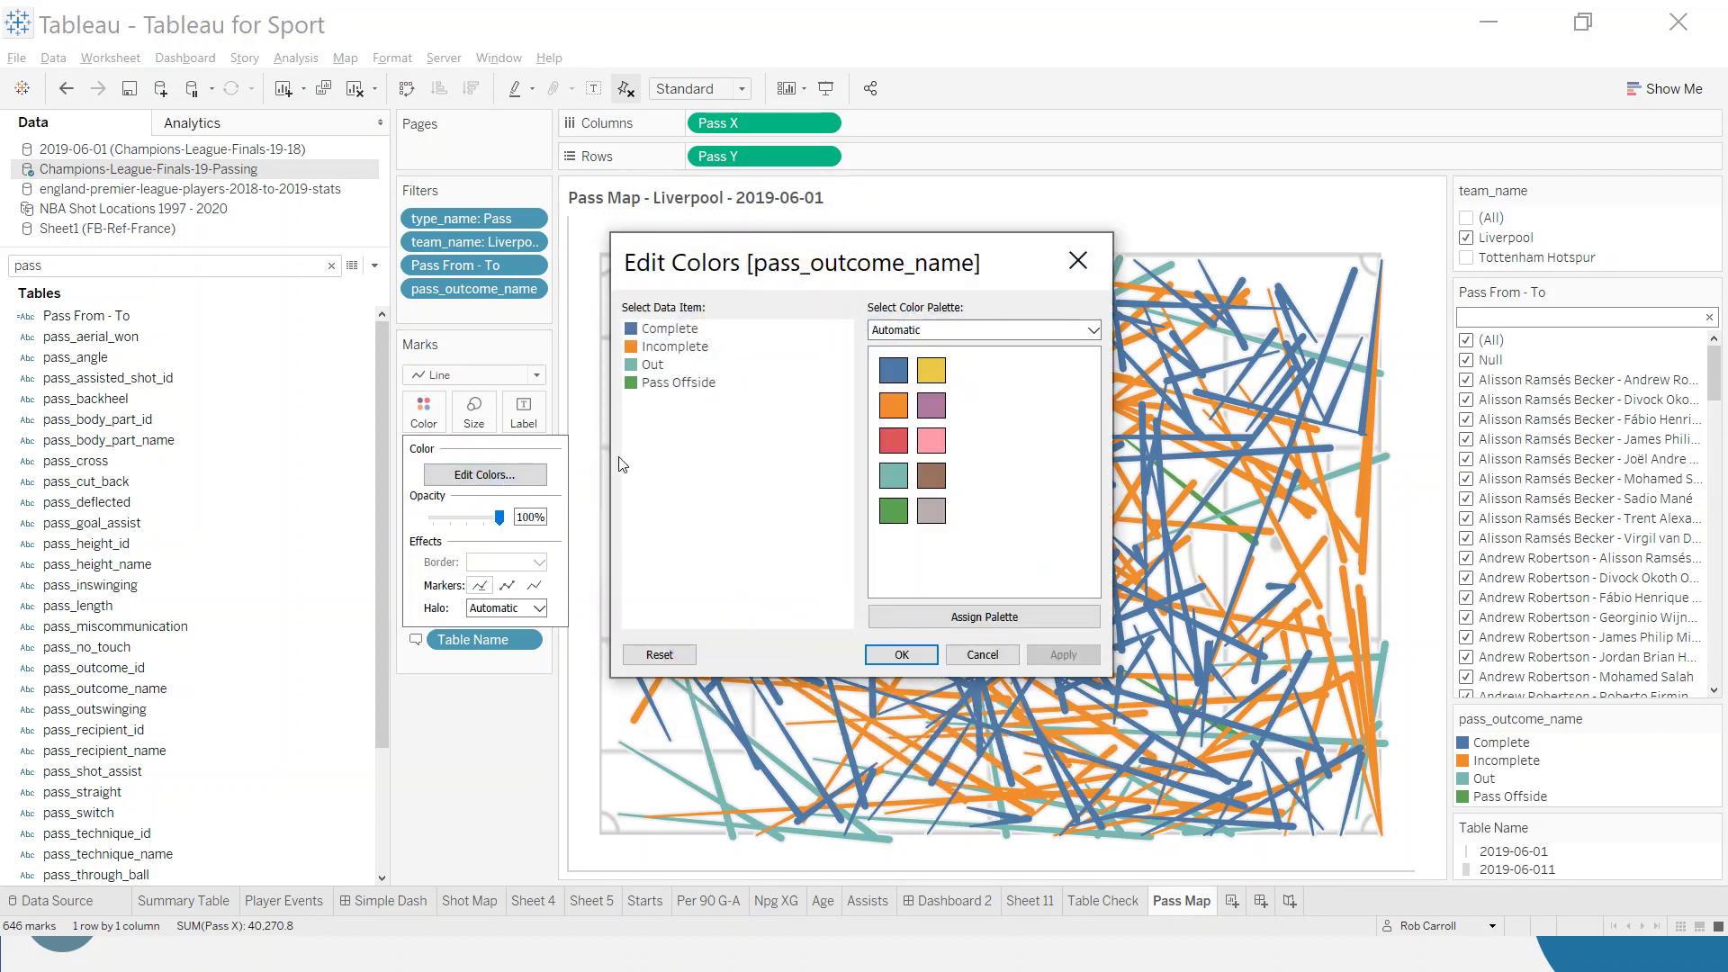
left_click(959, 332)
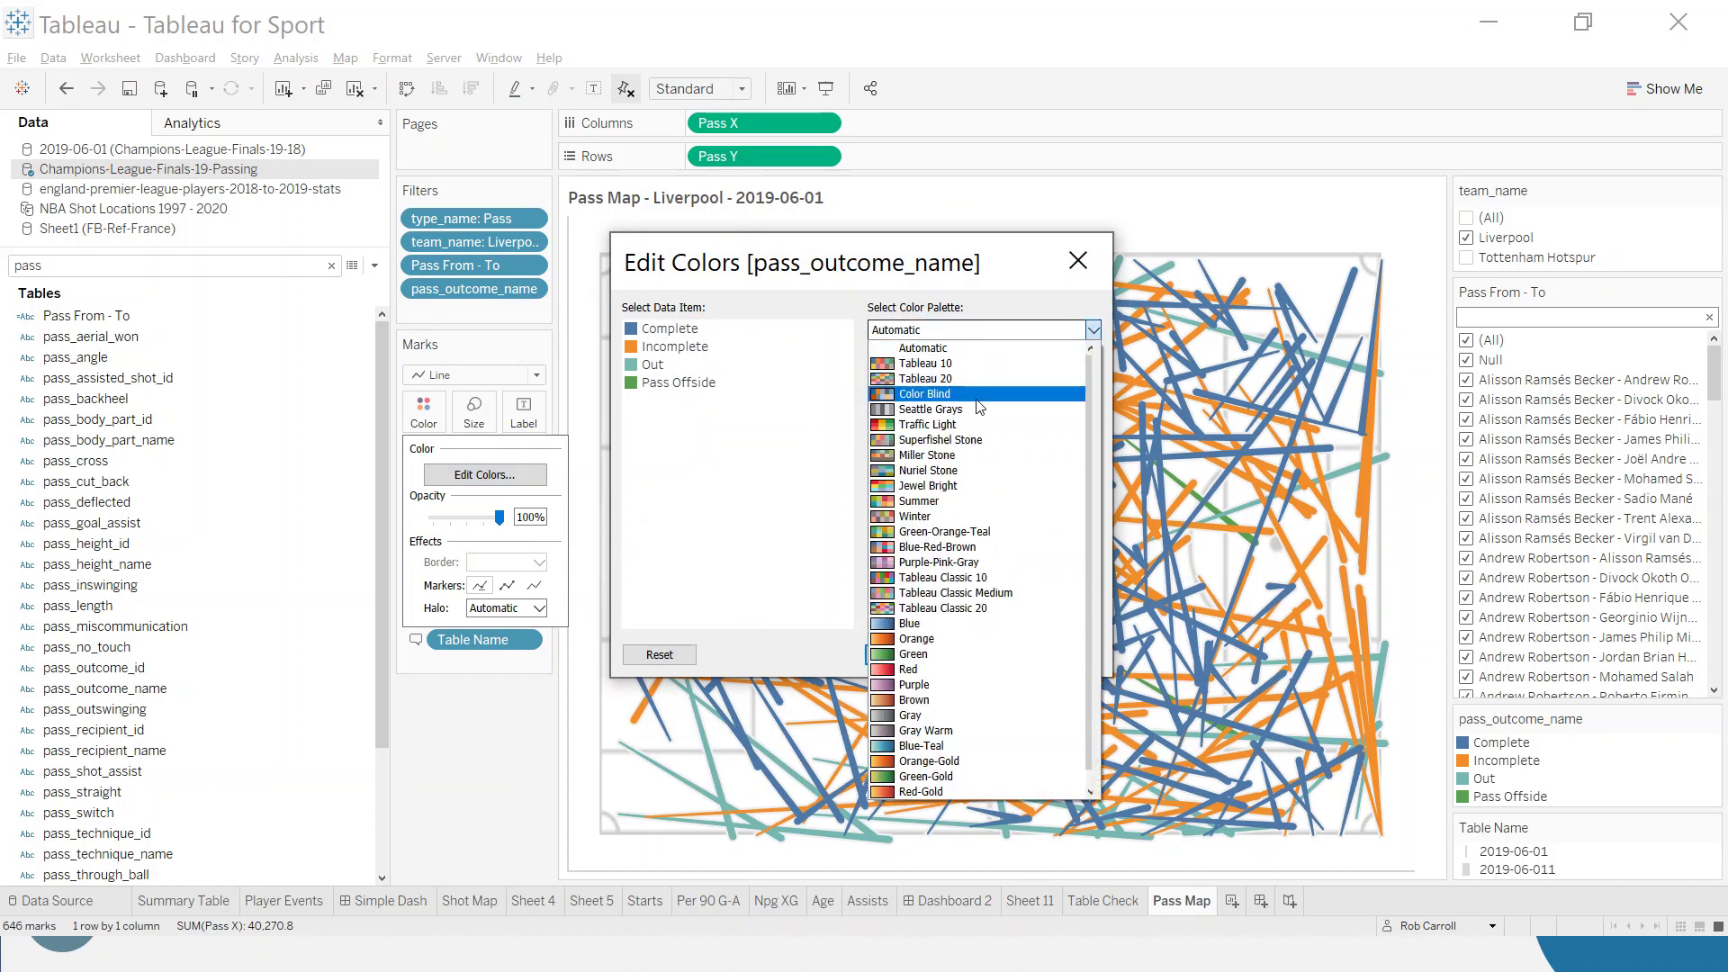
left_click(977, 400)
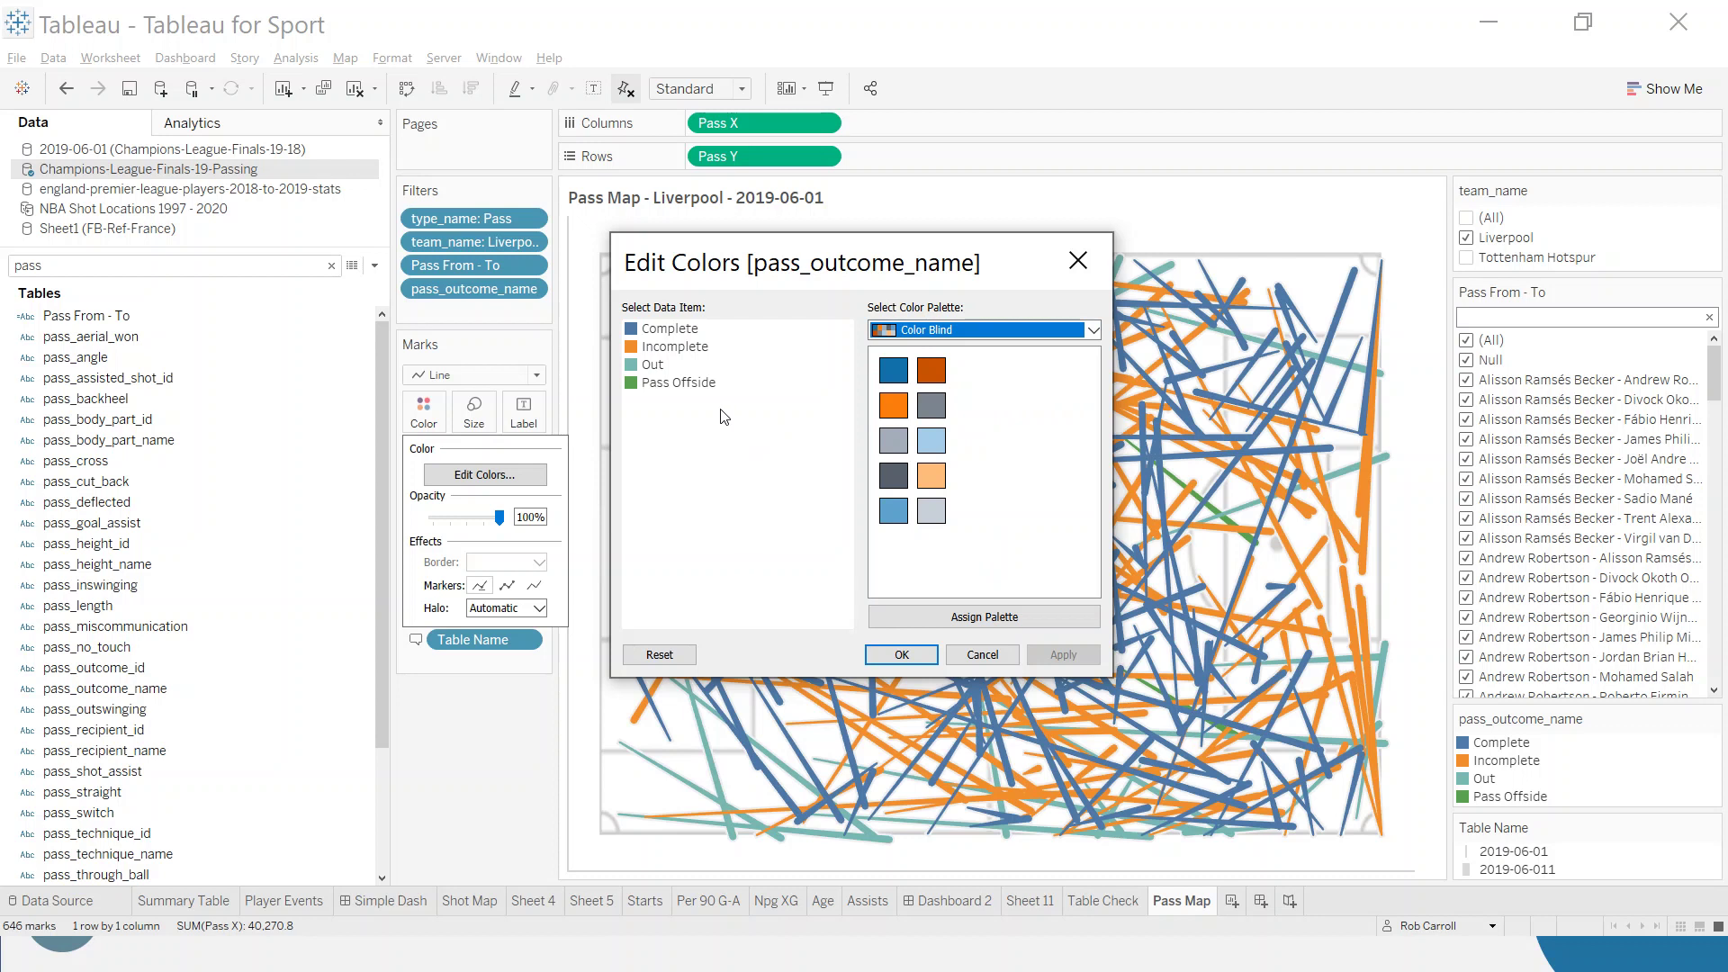
- Assign light orange from the Color Blind palette to the Incomplete and Out outcomes together
left_click(673, 348)
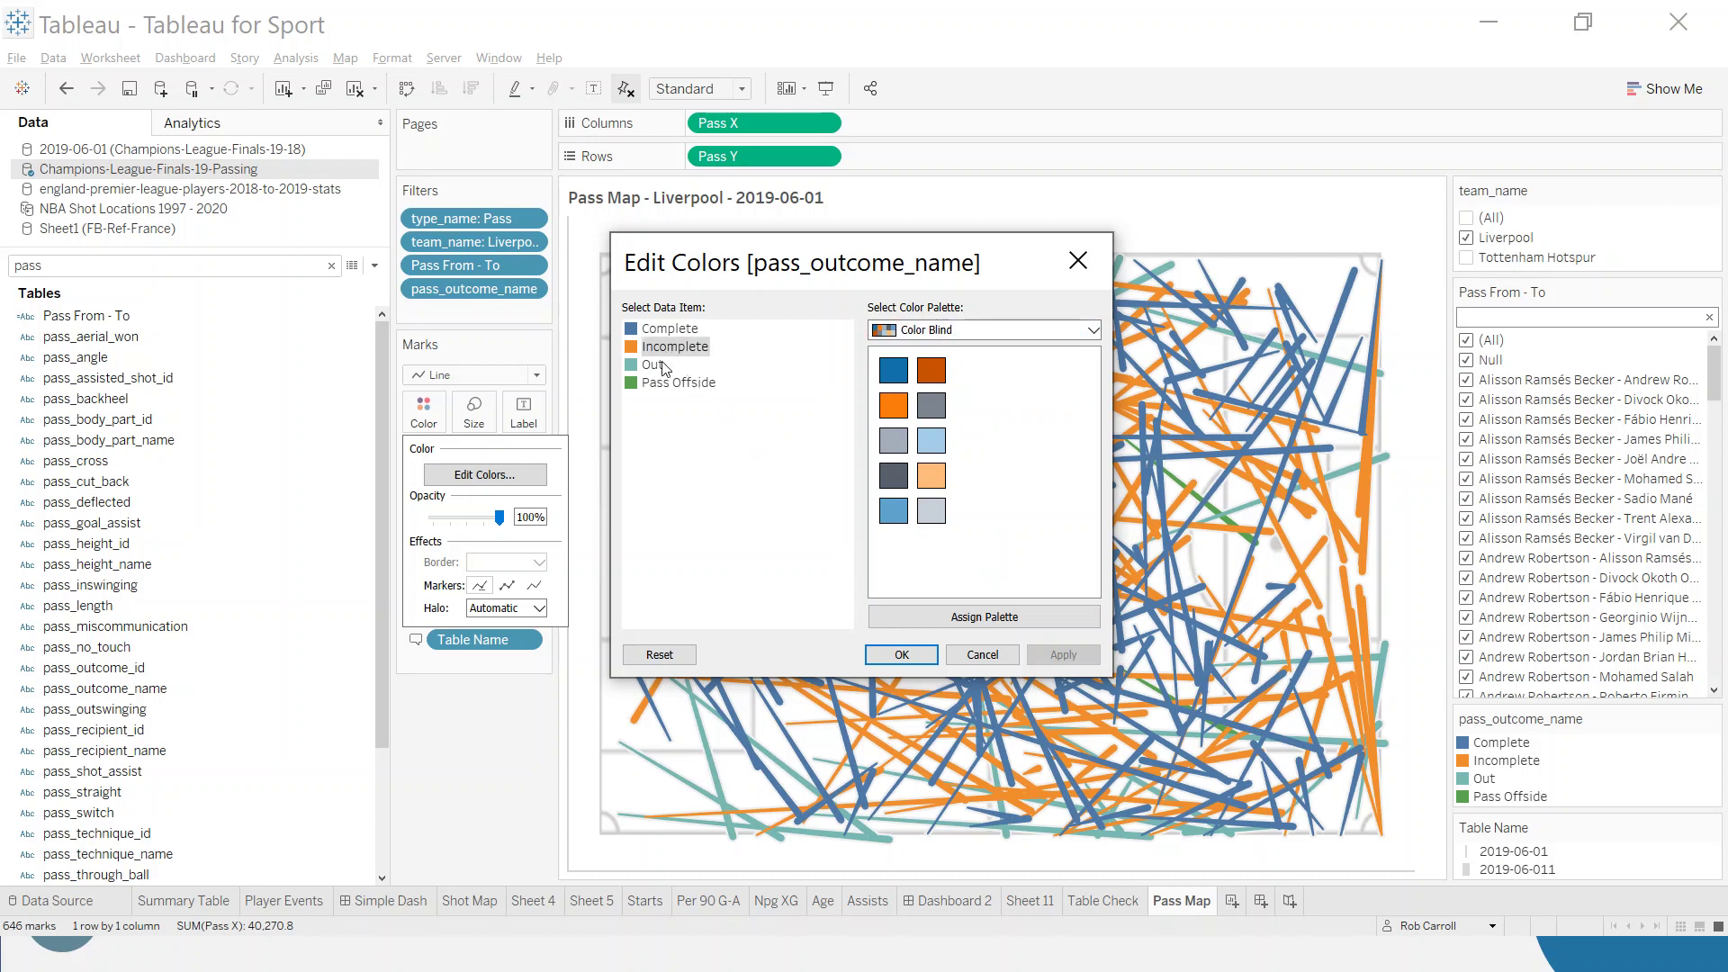
left_click(663, 366, "ctrl")
left_click(932, 475)
- Assign dark blue to Complete and dark gray to Pass Offside, and apply the colors to the map
left_click(684, 385)
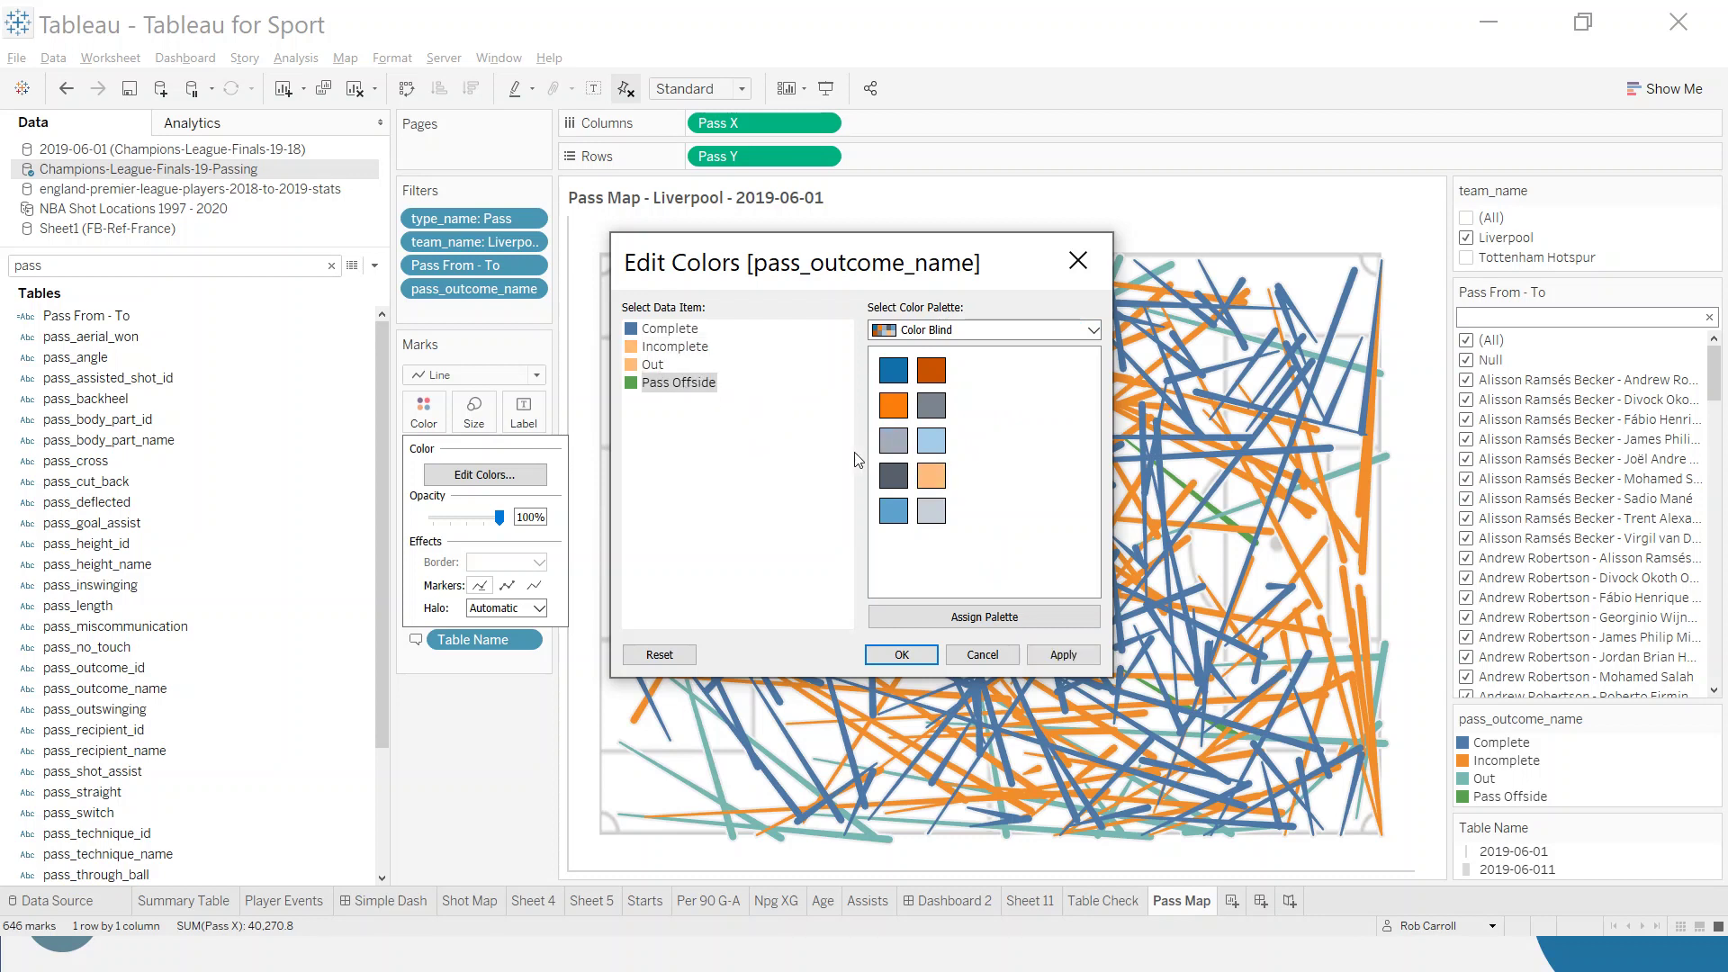
left_click(677, 330)
left_click(894, 371)
left_click(680, 385)
left_click(893, 476)
left_click(1065, 657)
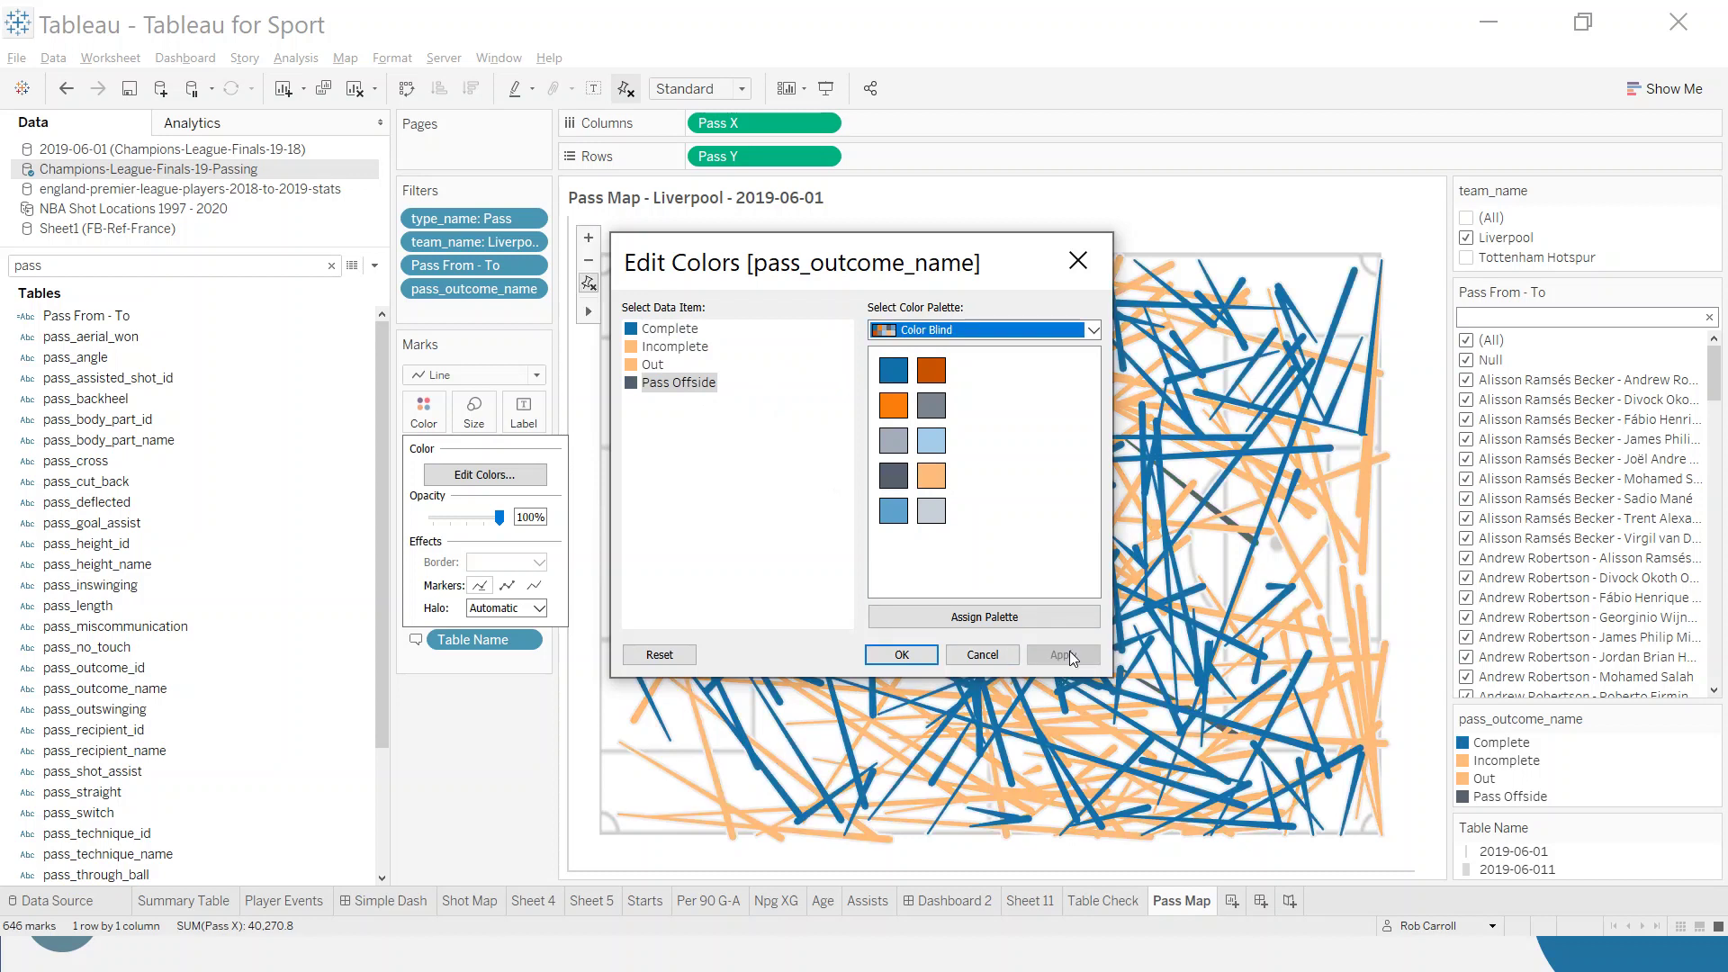
- Recolor Incomplete and Out with the medium gray of the Color Blind palette and confirm the colors
left_click(657, 351)
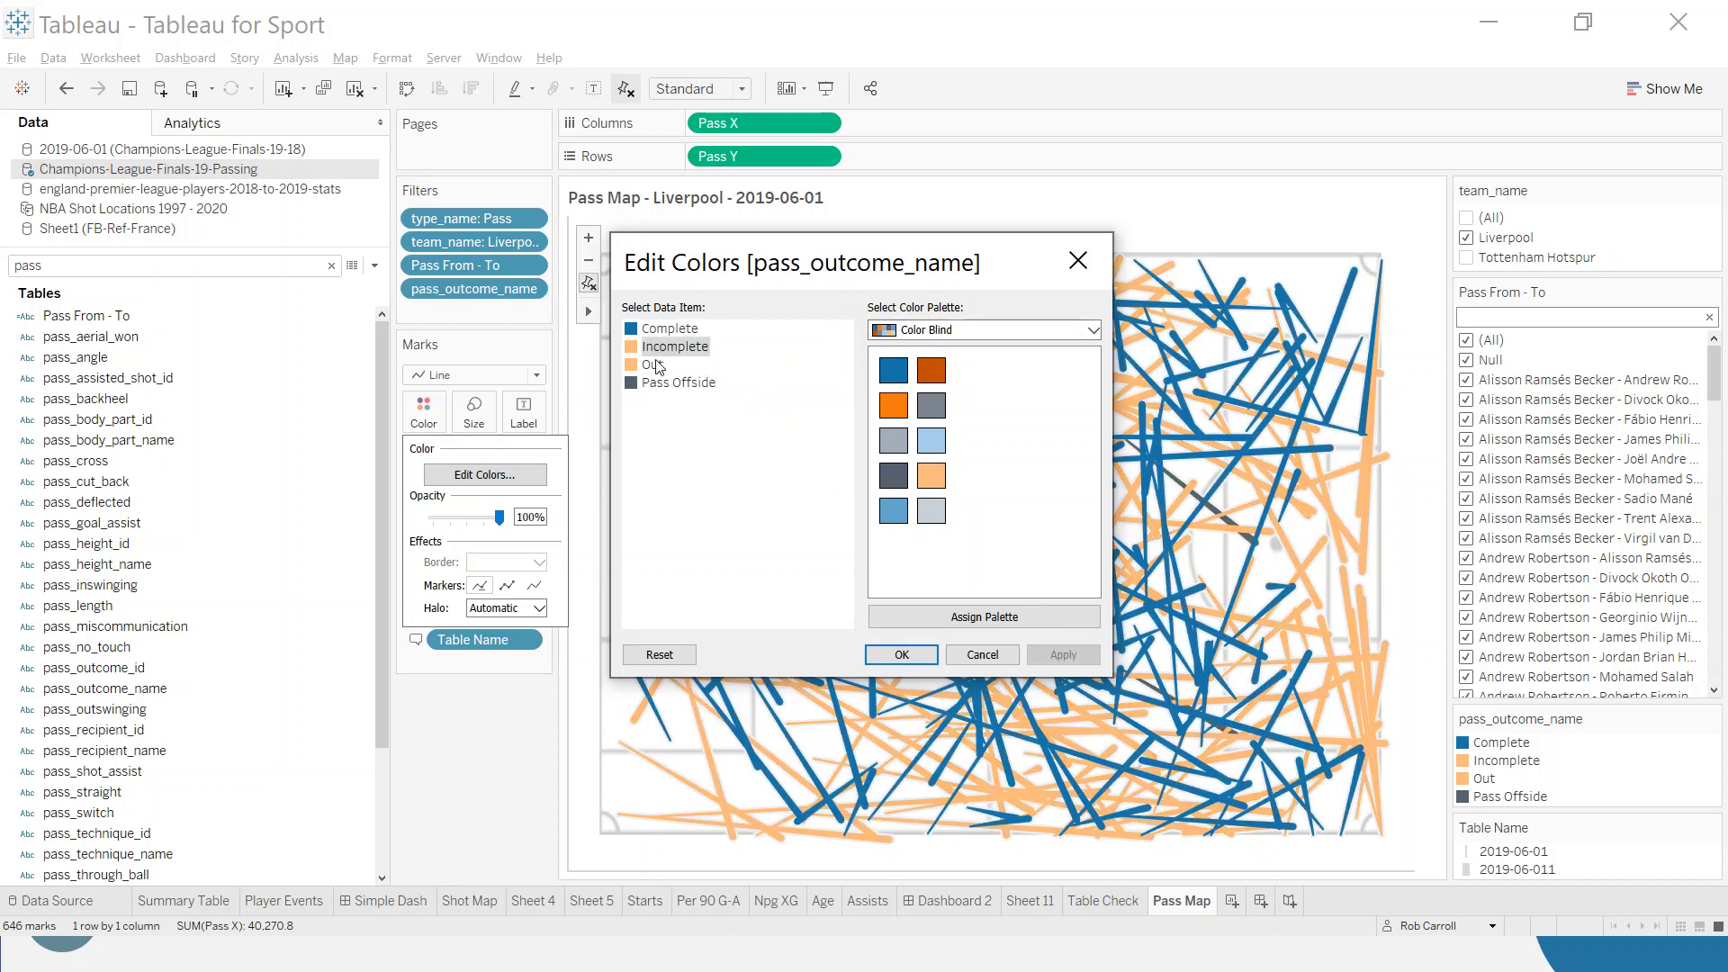
left_click(657, 367)
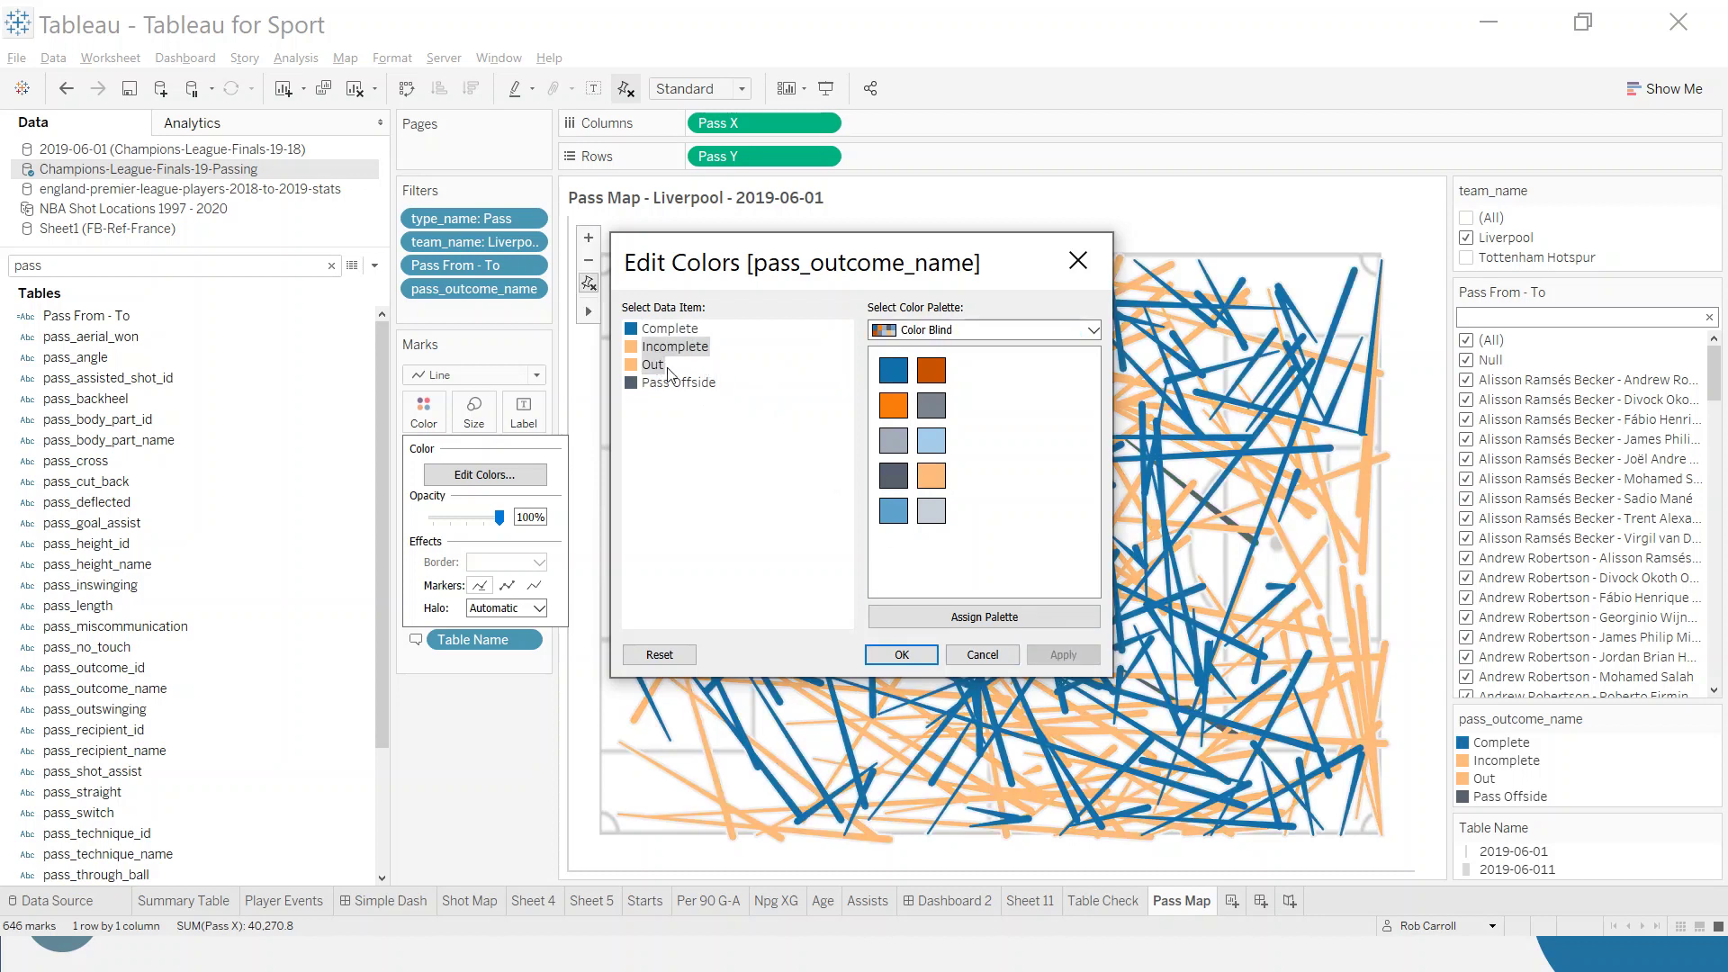
left_click(931, 414)
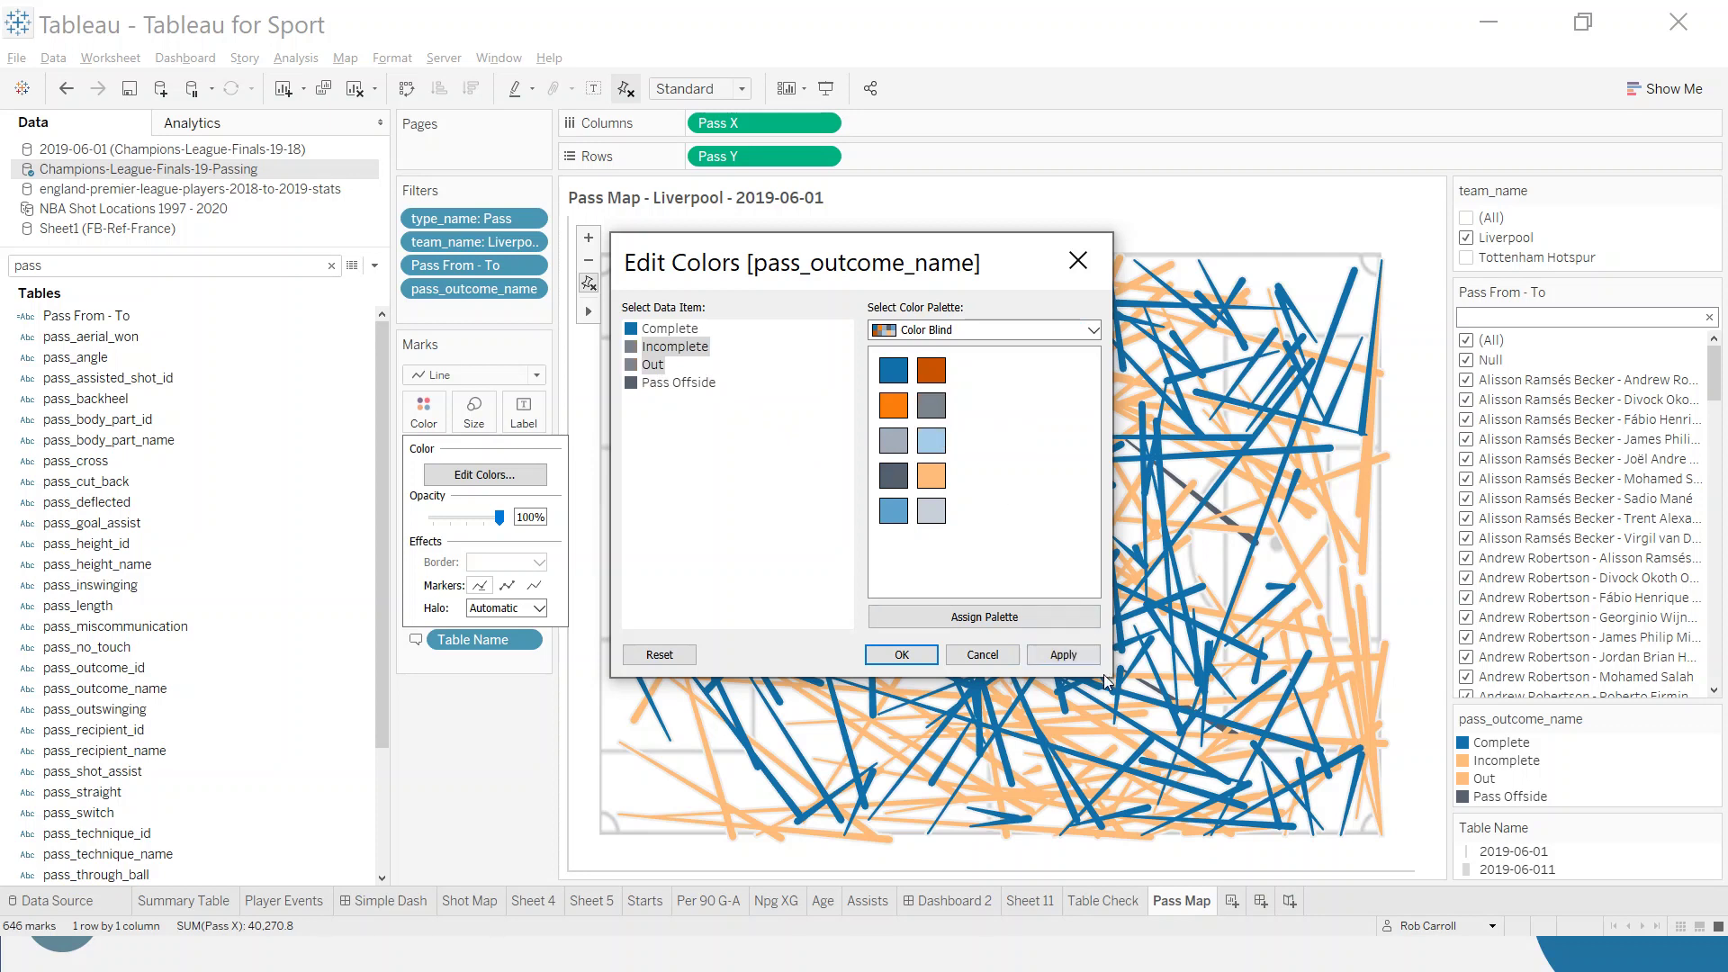
left_click(1064, 655)
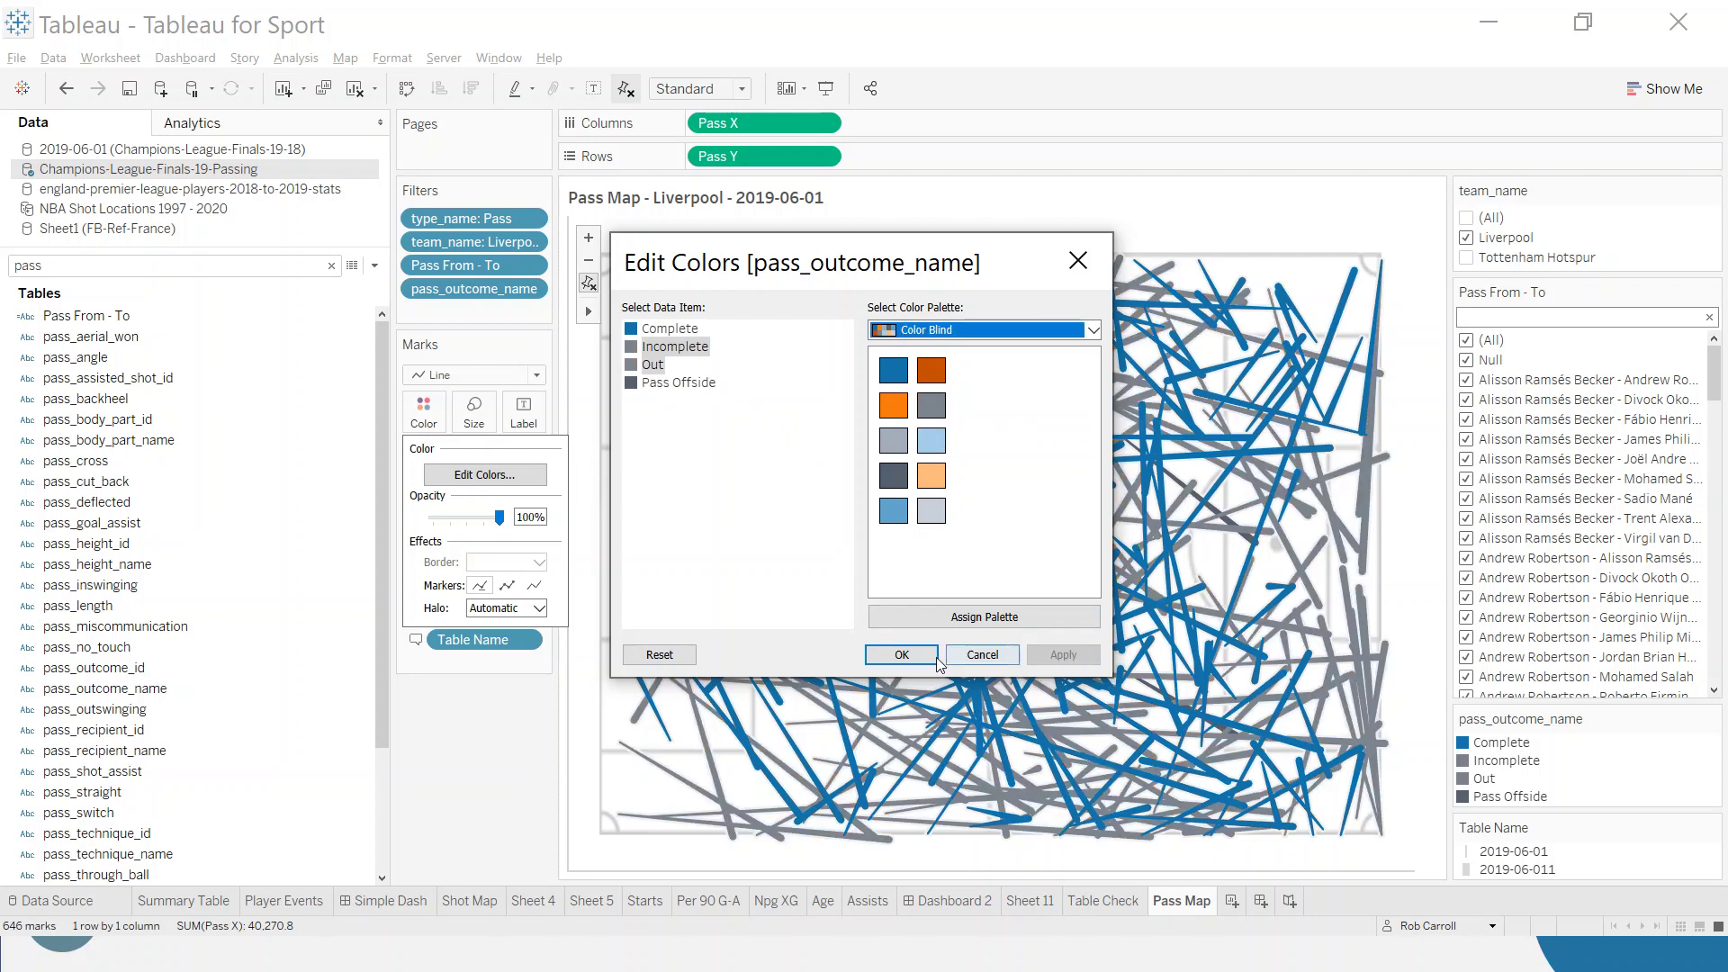
left_click(667, 331)
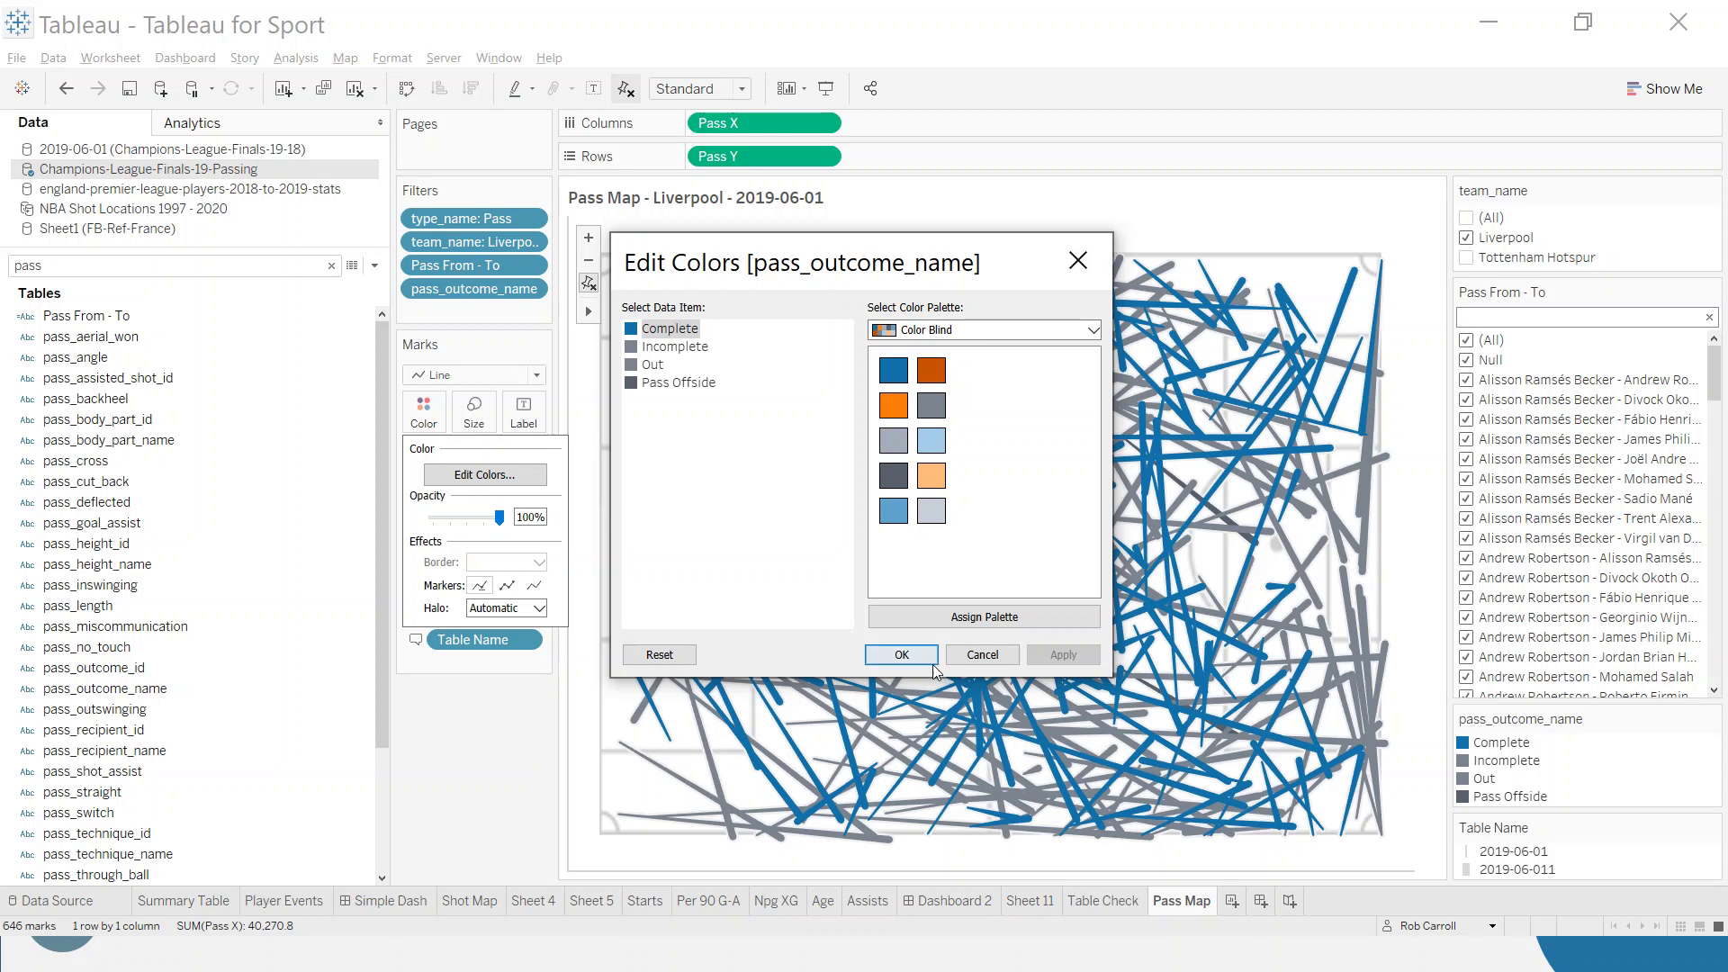
left_click(901, 655)
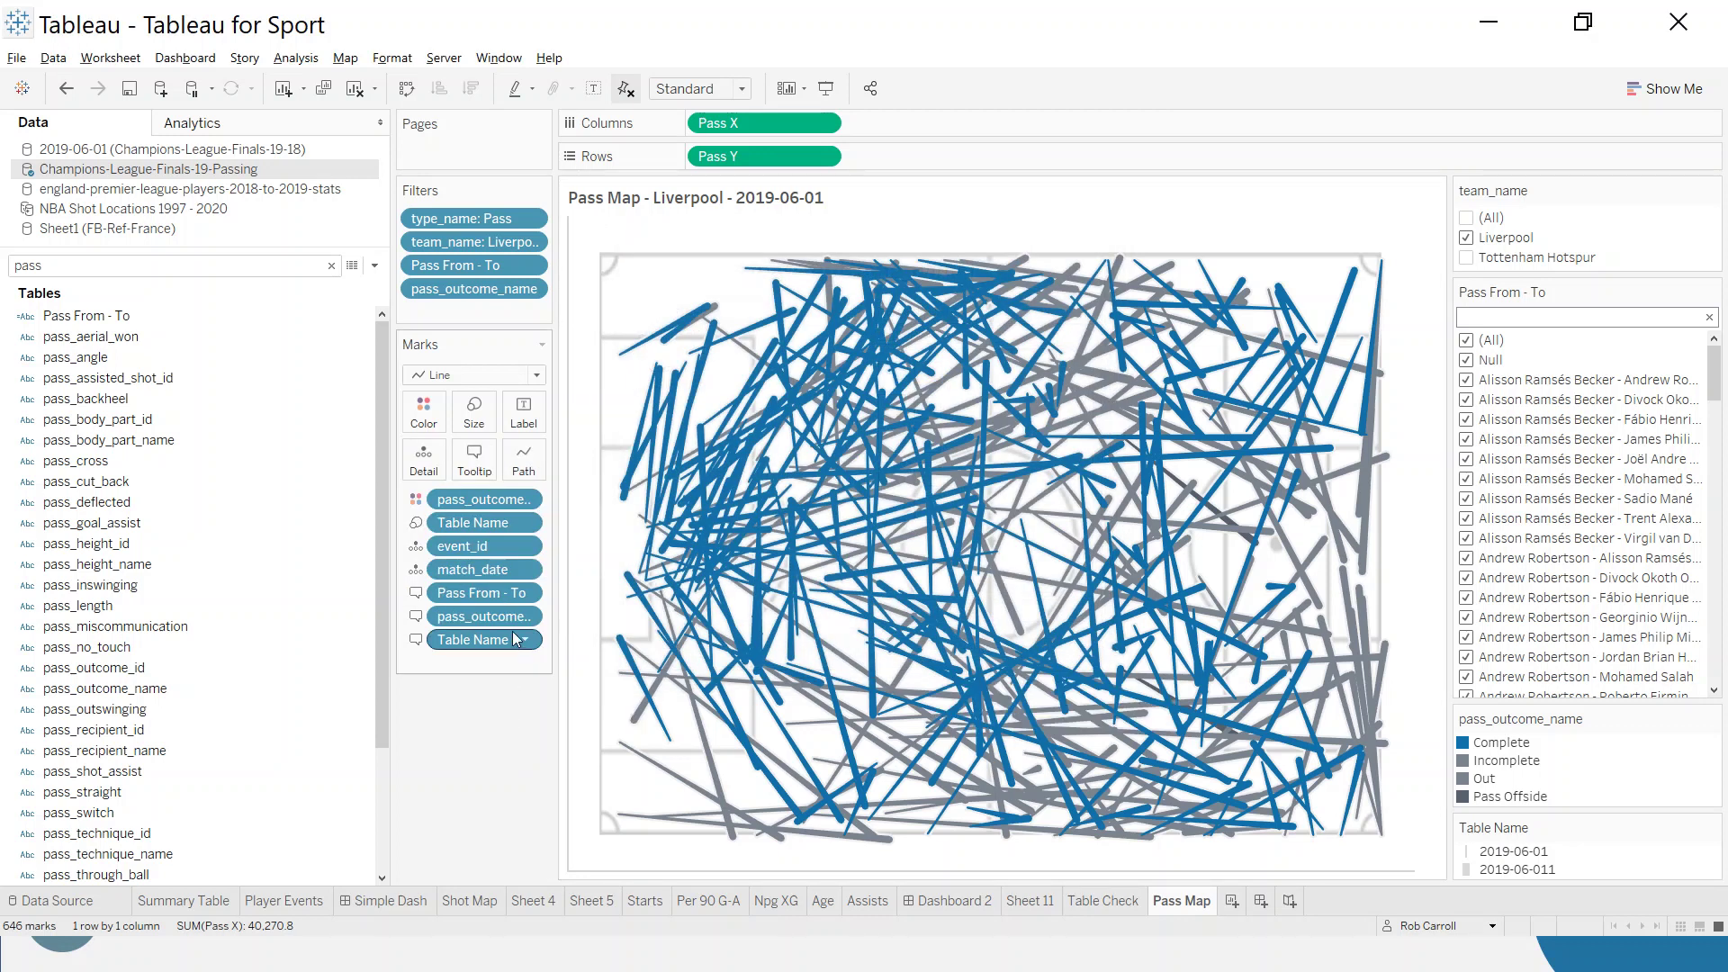
- Edit the pass_outcome_name colors again, giving Incomplete and Out the lighter second gray of the Seattle Grays palette
left_click(423, 412)
left_click(484, 475)
left_click(942, 337)
left_click(940, 409)
left_click_drag(671, 347, 670, 364)
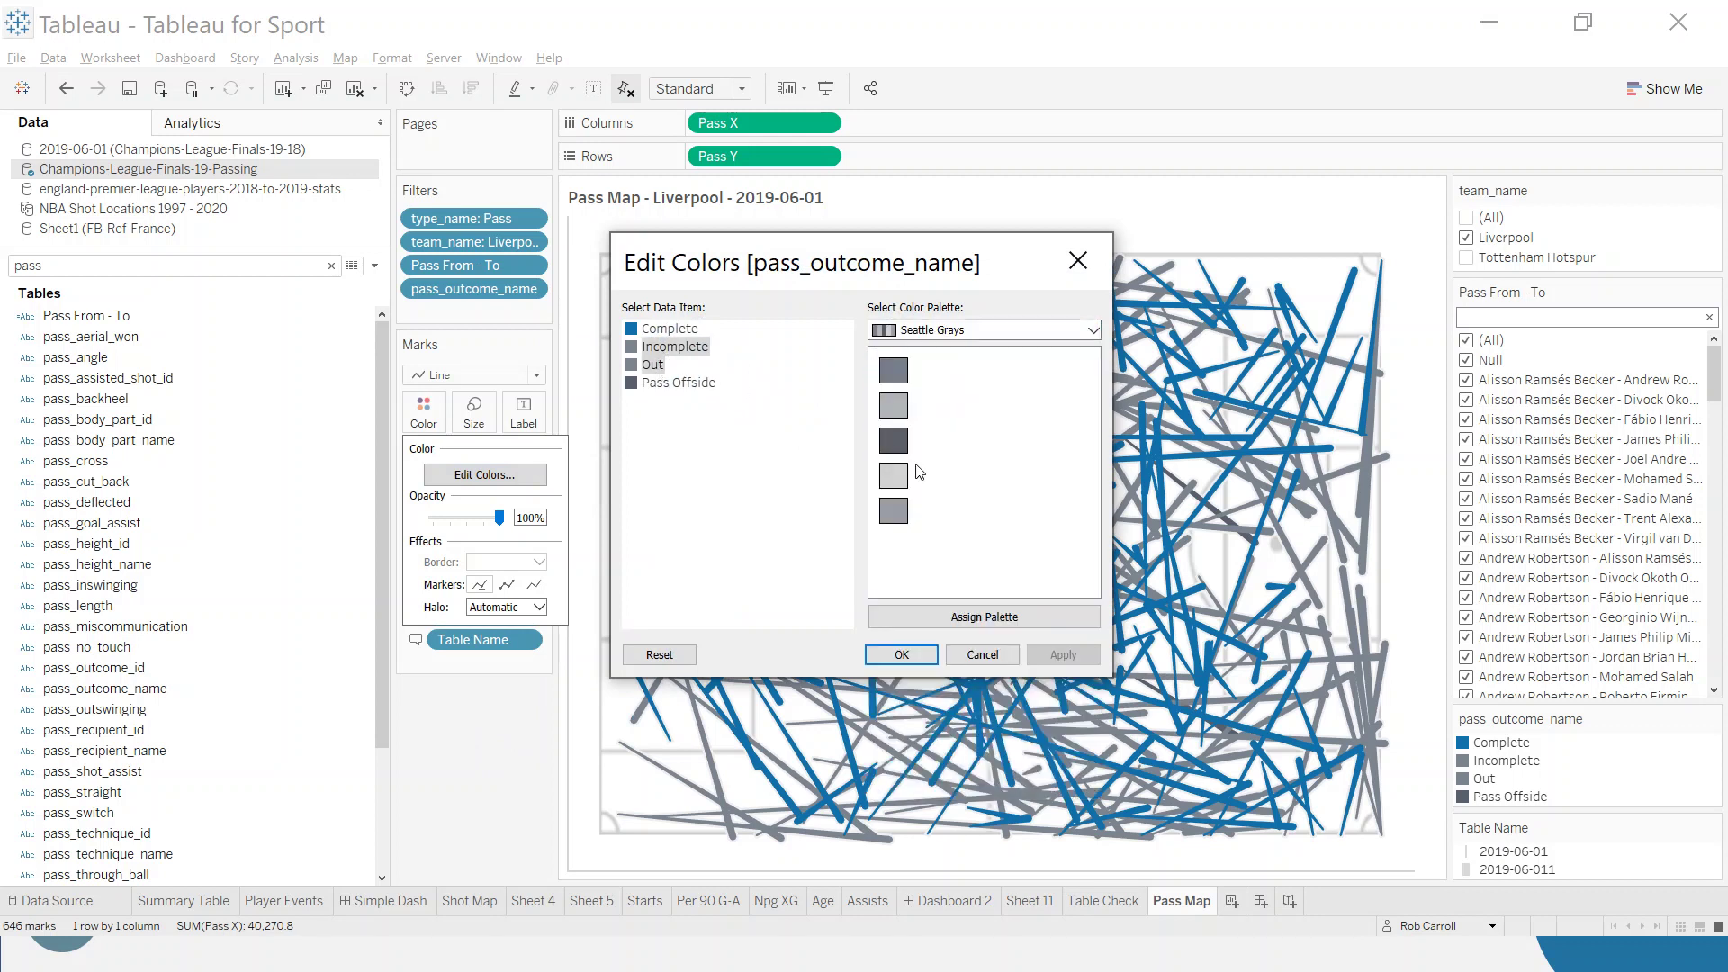
left_click(894, 405)
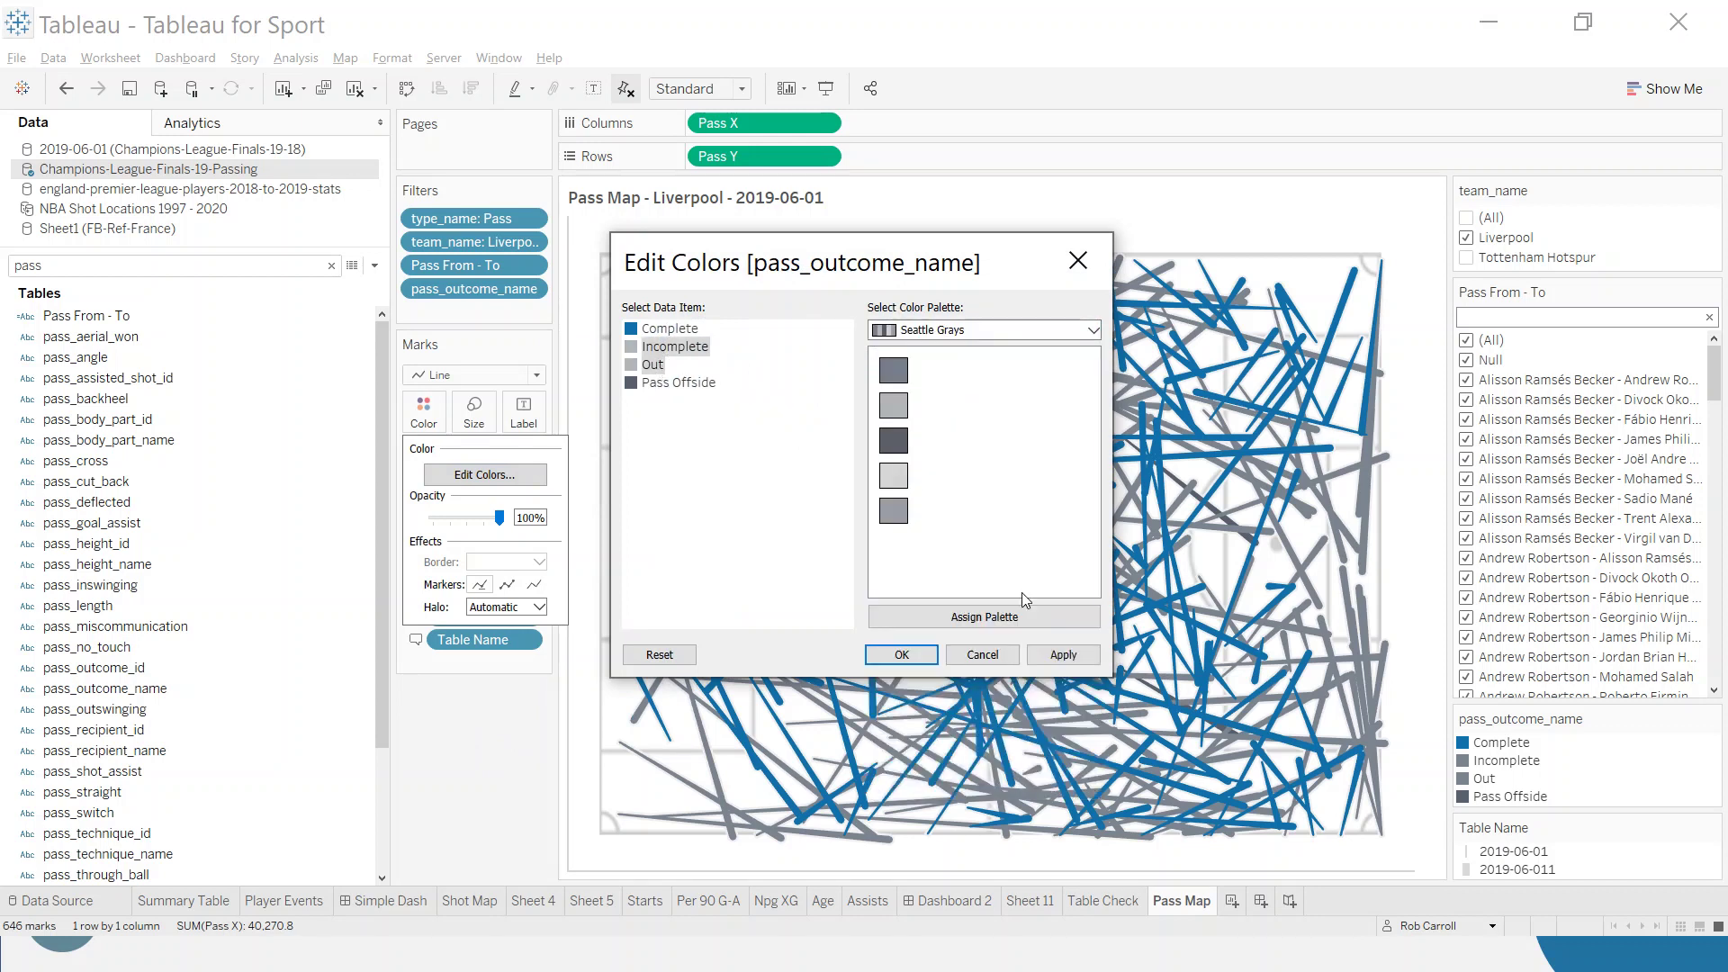
left_click(1063, 654)
left_click(901, 654)
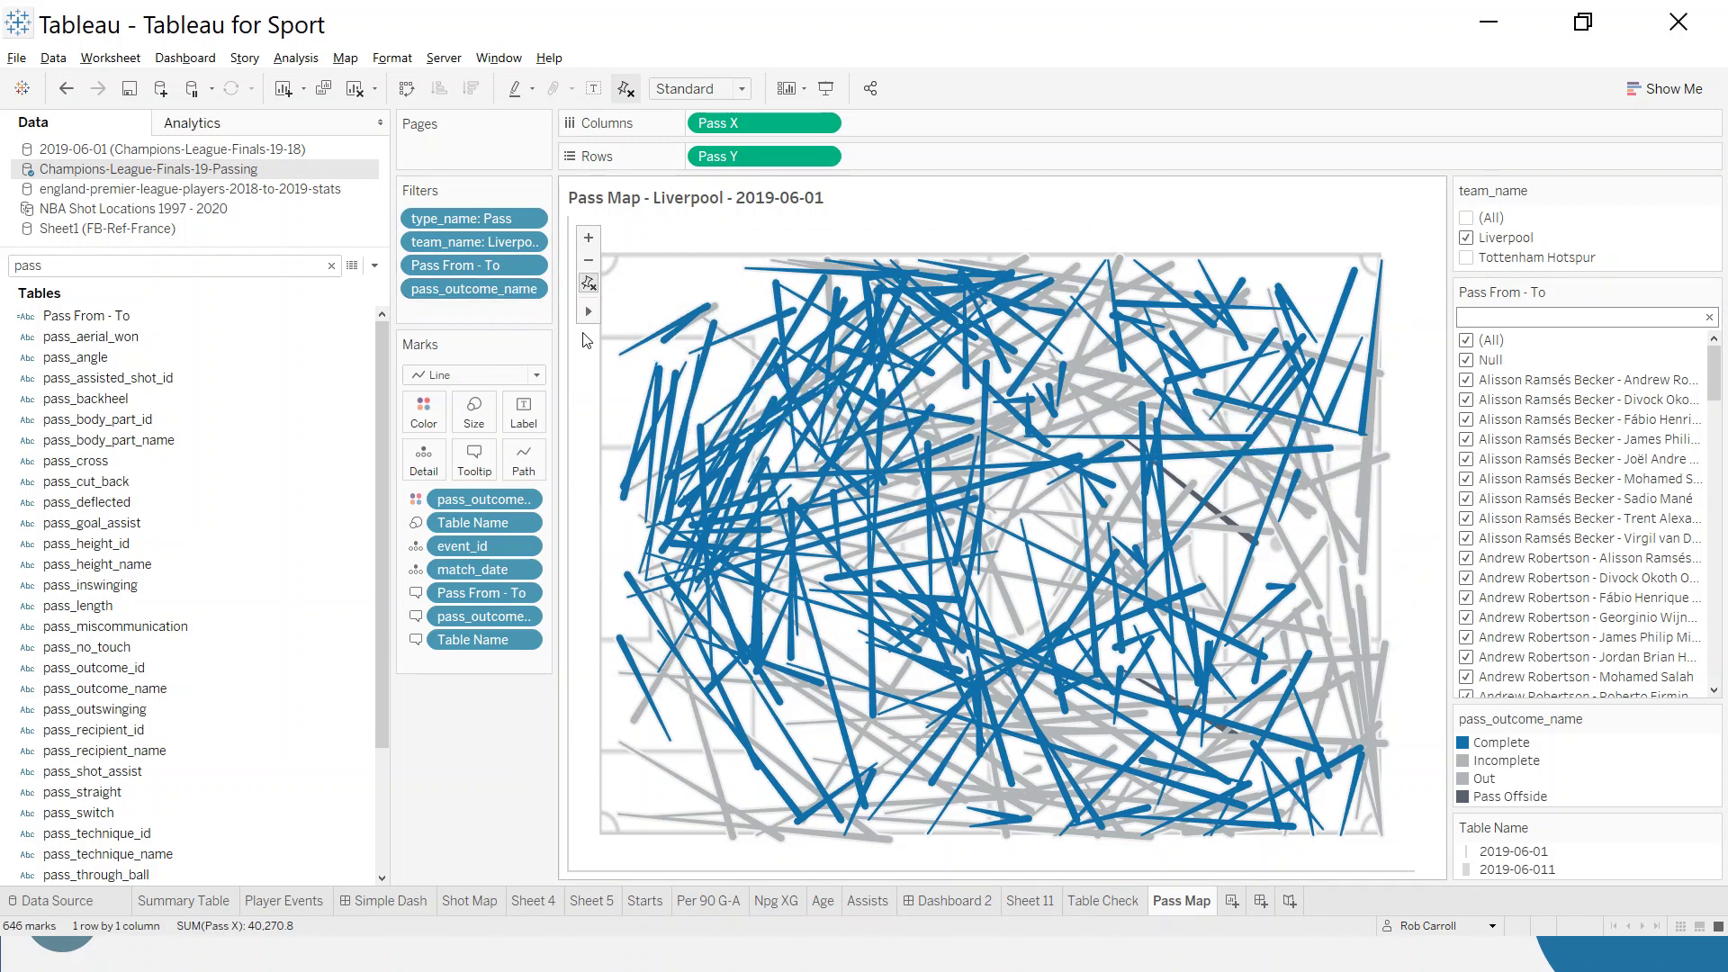
- Open the pass map's line formatting and set the axis rulers for columns to None
left_click(393, 58)
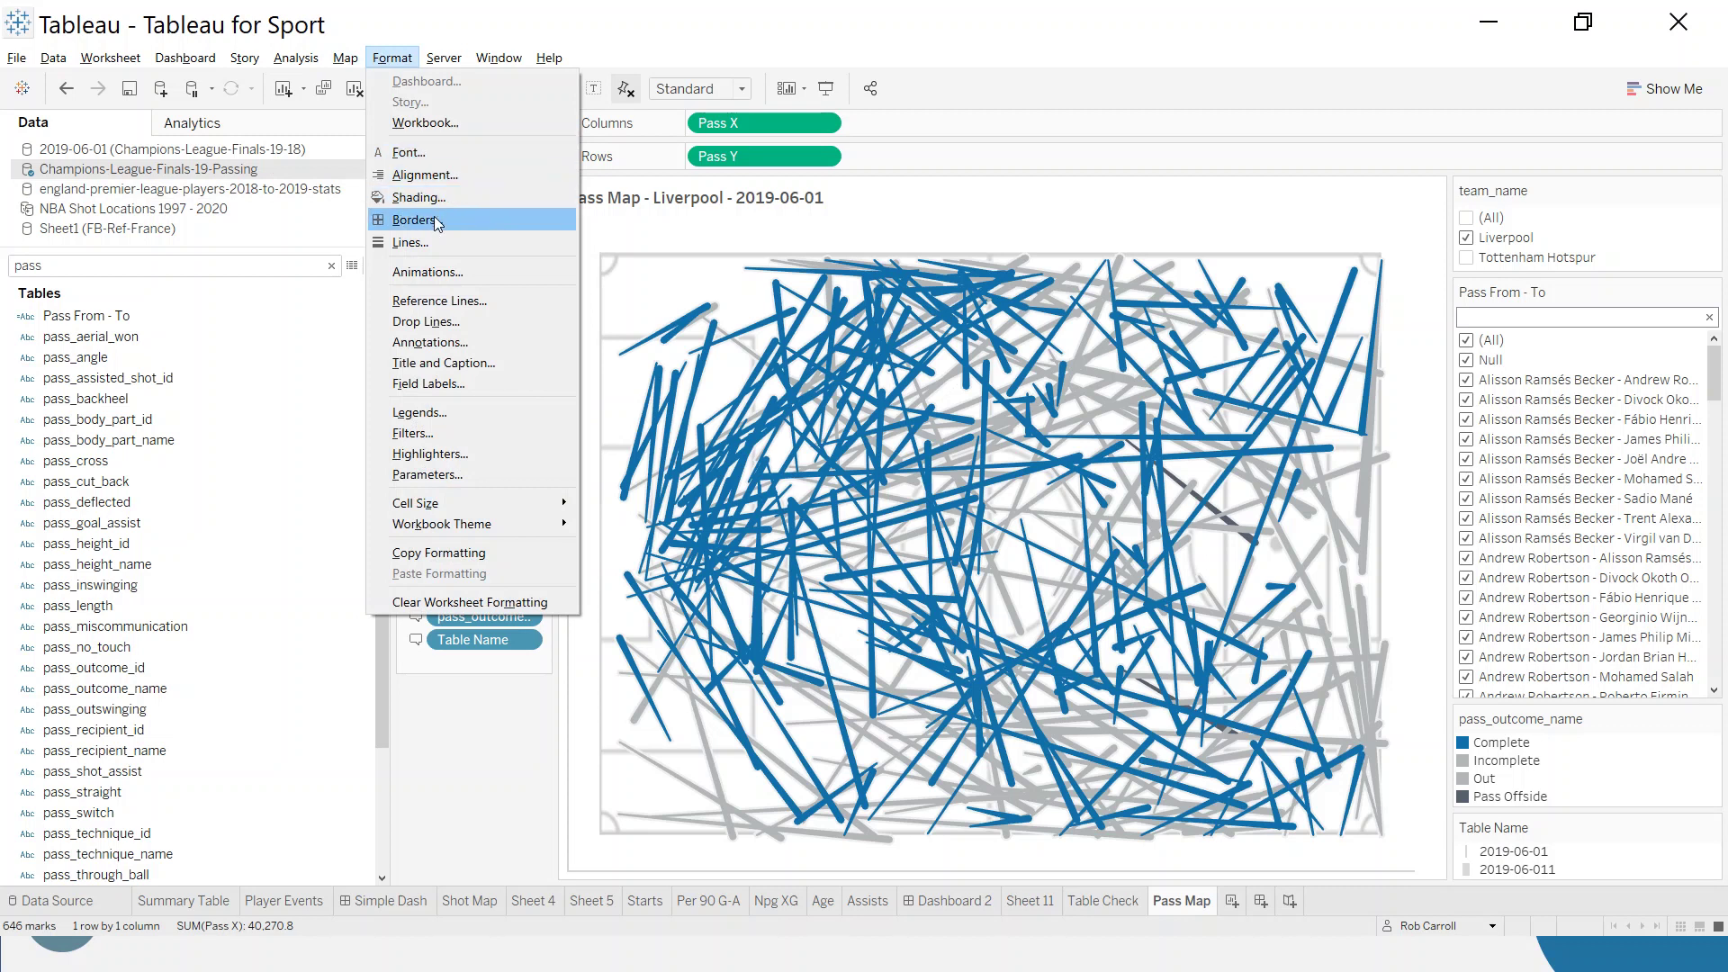
left_click(423, 241)
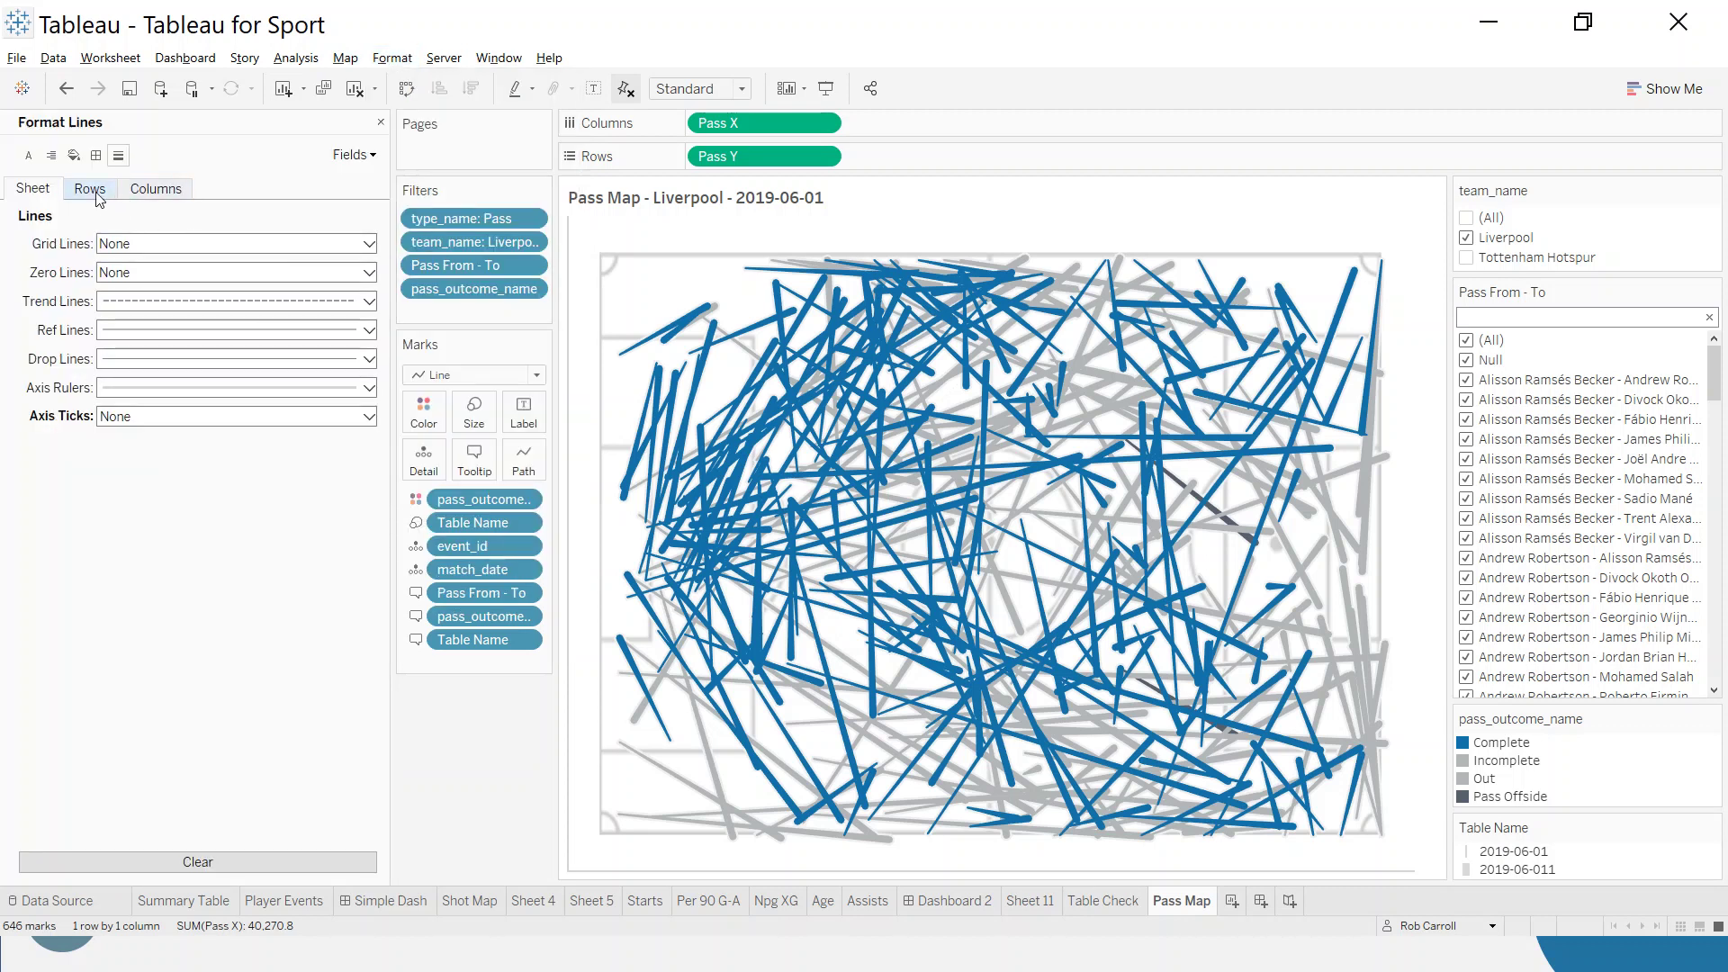
left_click(158, 189)
left_click(160, 388)
left_click(164, 412)
left_click(140, 359)
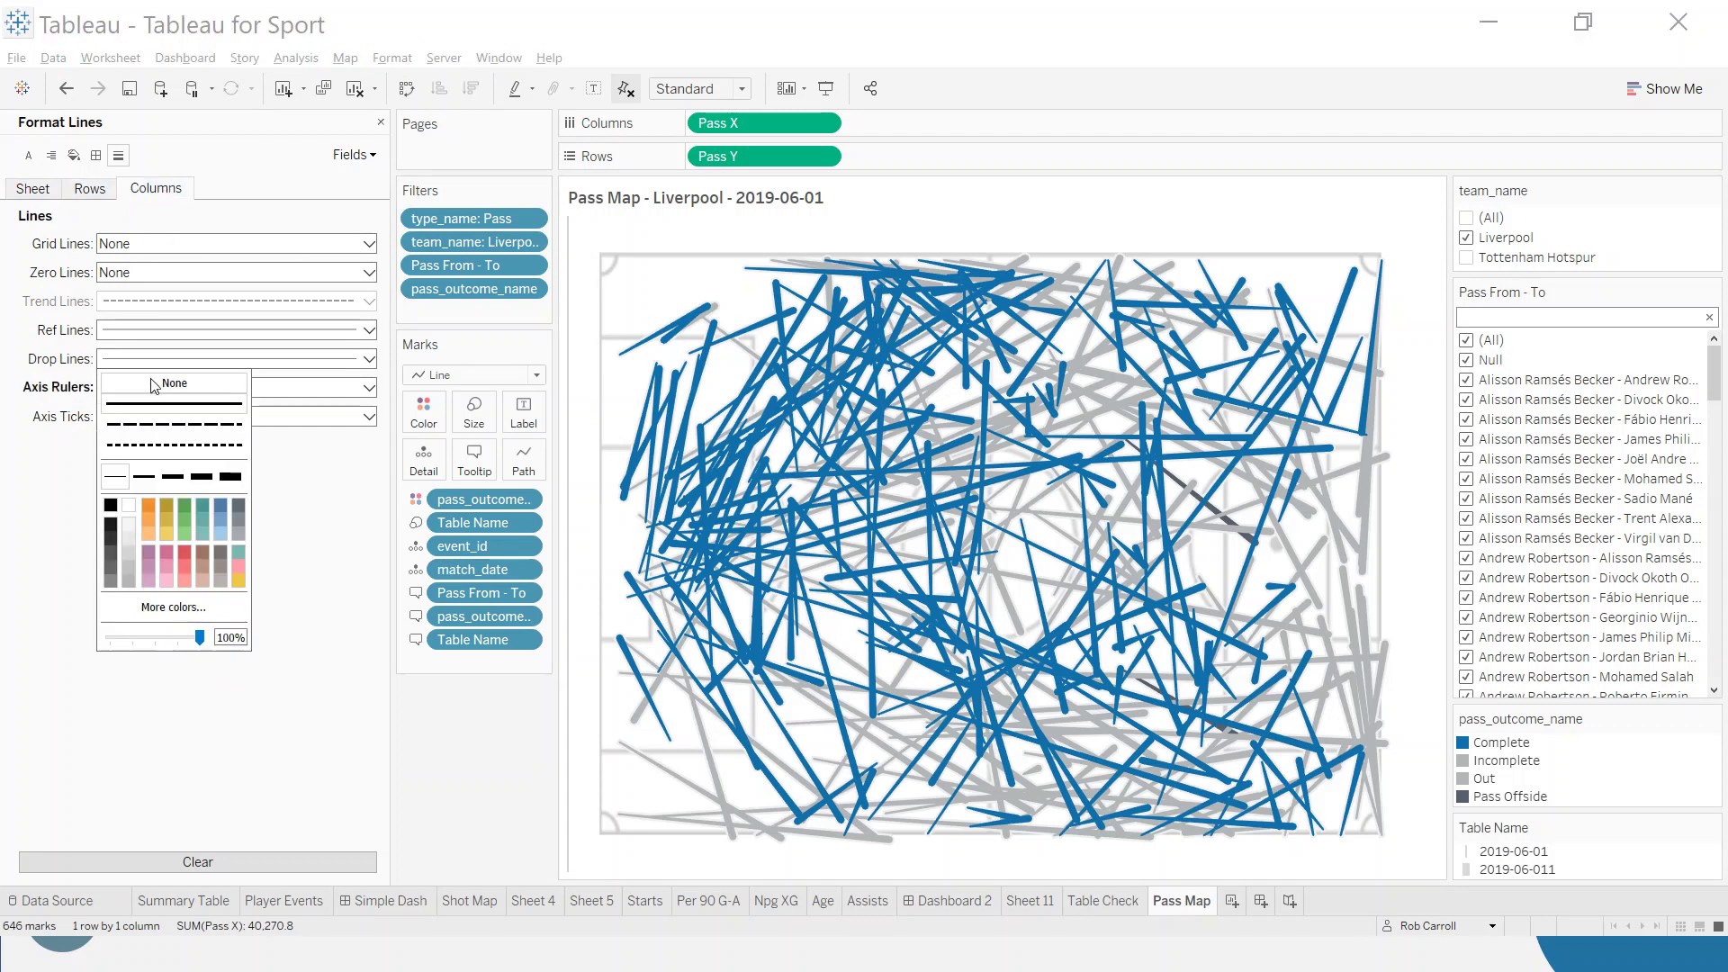
- Set the pass map's column drop lines and row axis rulers to None, check the border settings, and close the formatting
left_click(49, 192)
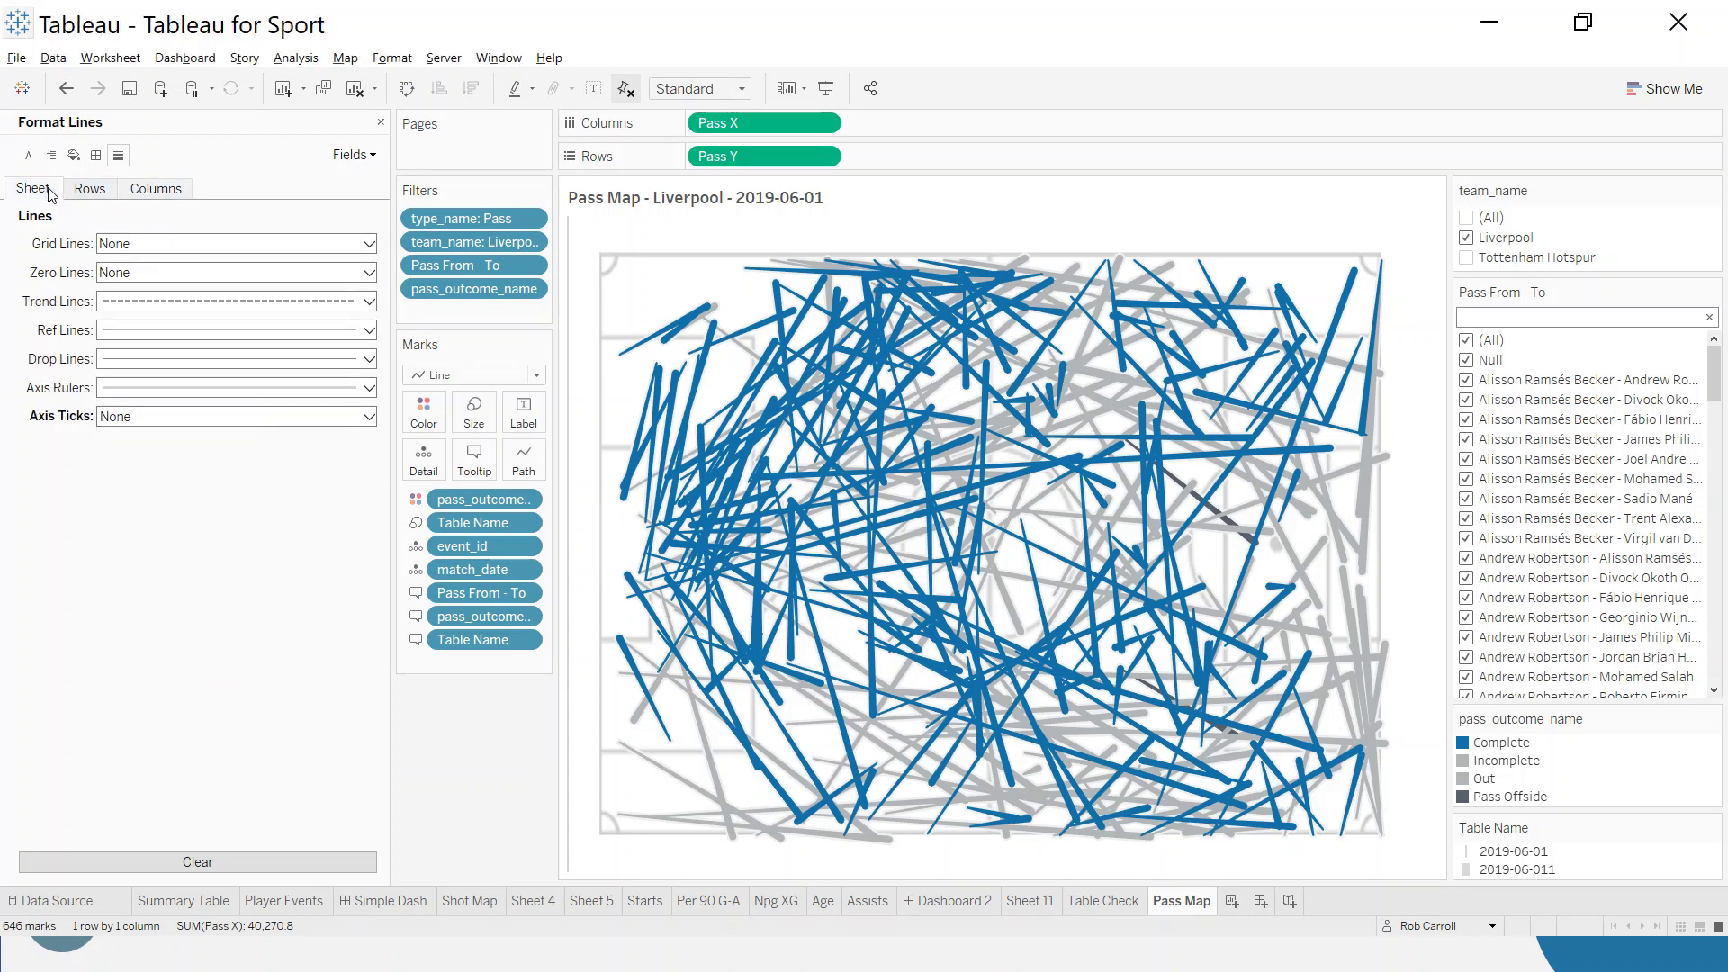
left_click(96, 154)
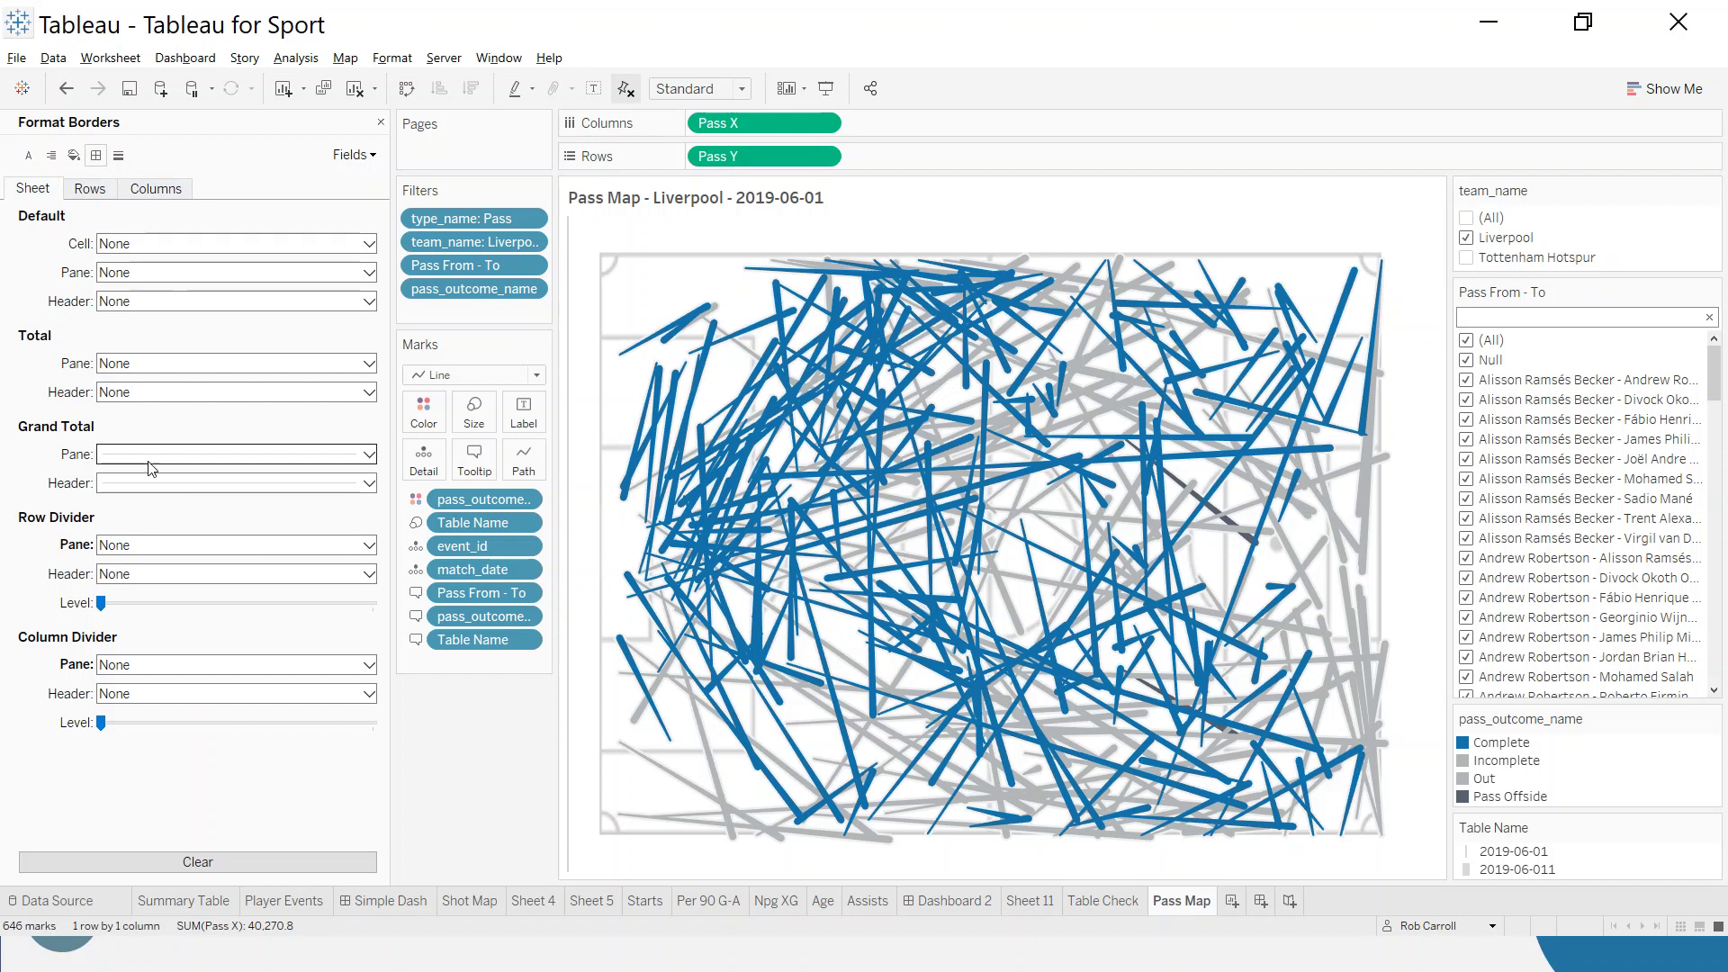
left_click(90, 191)
left_click(139, 193)
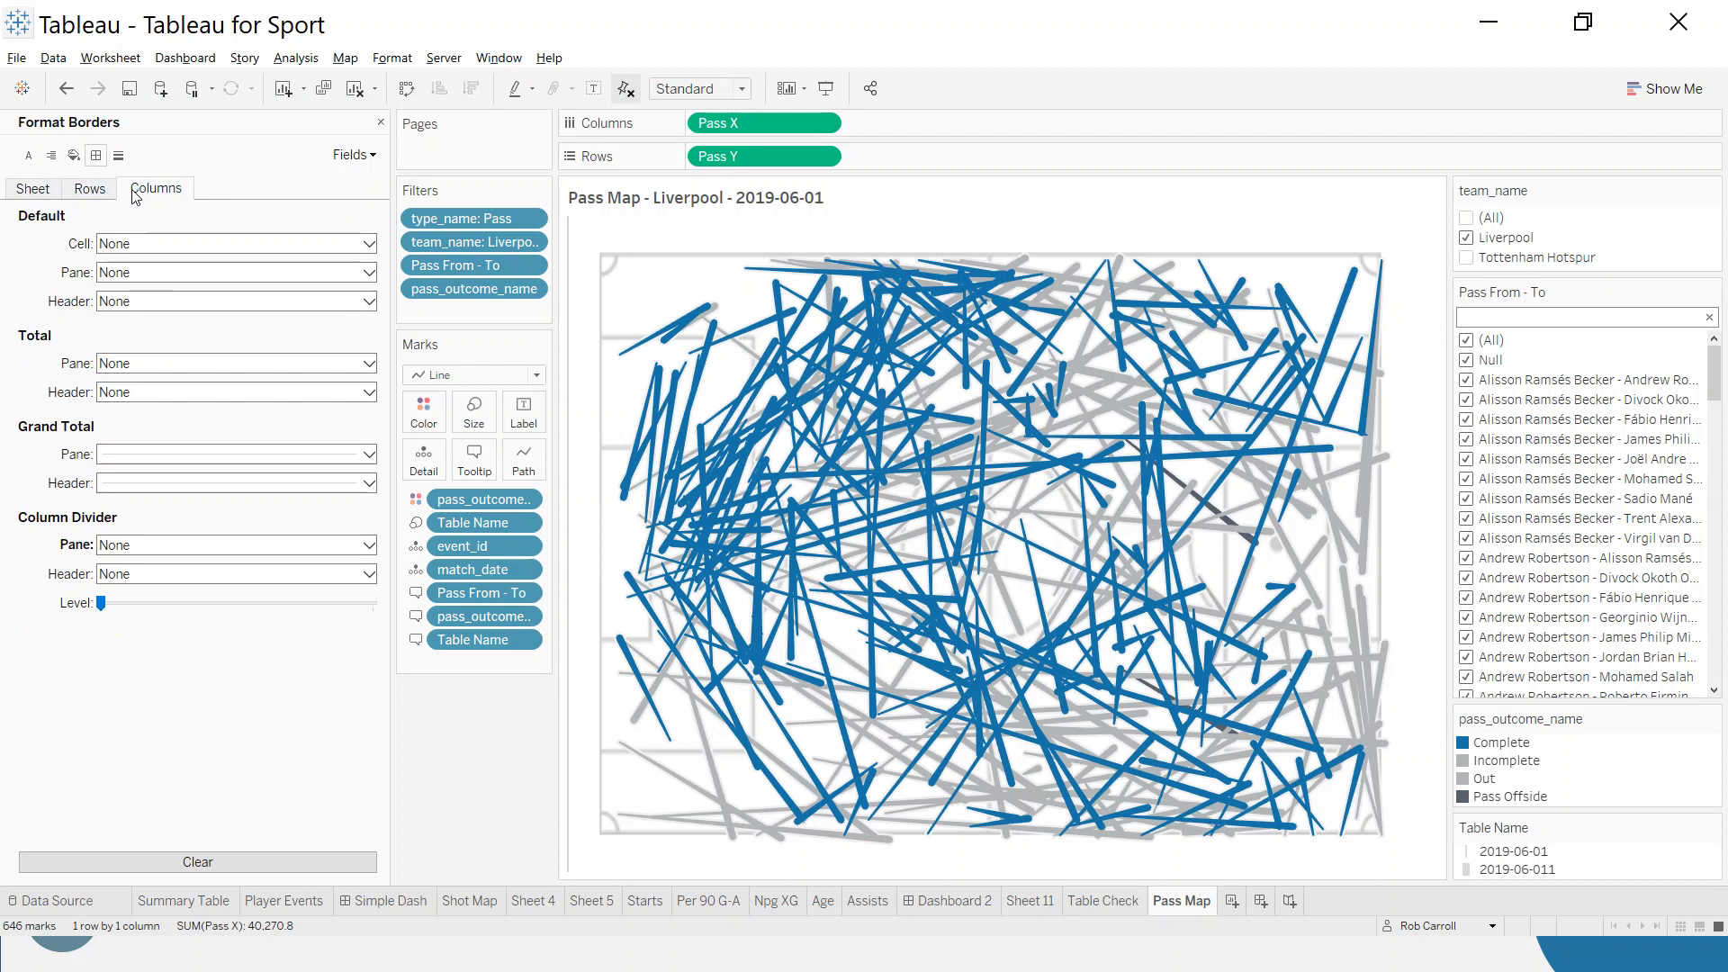
left_click(118, 155)
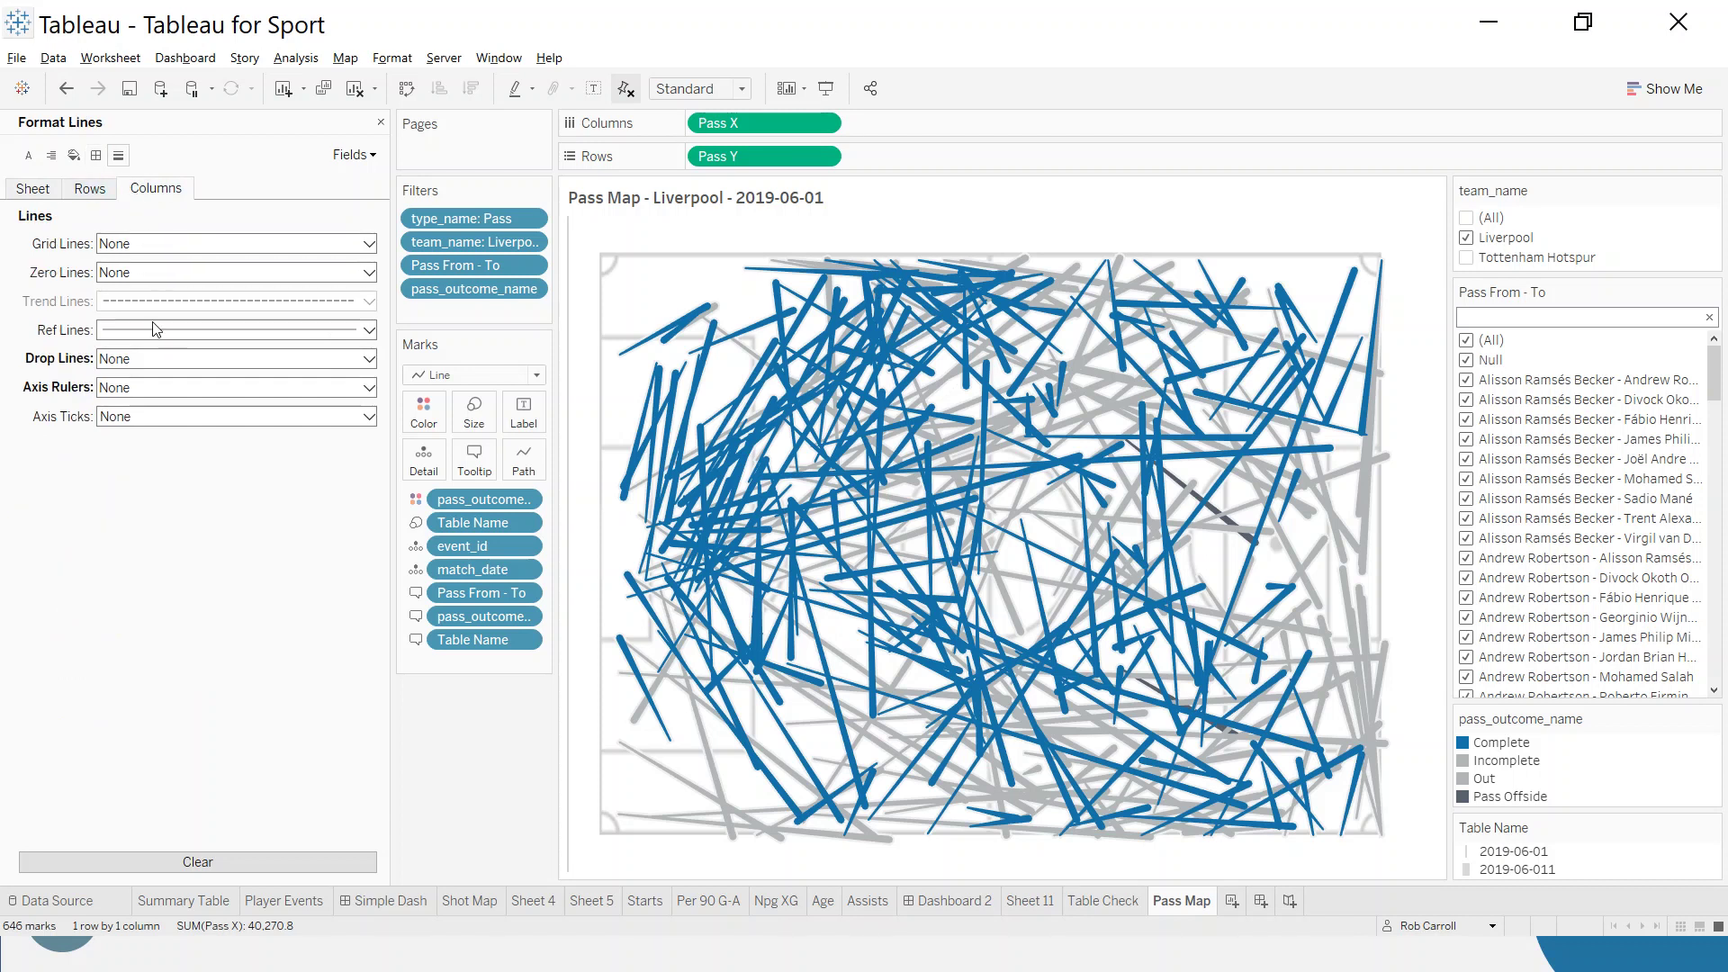
left_click(90, 189)
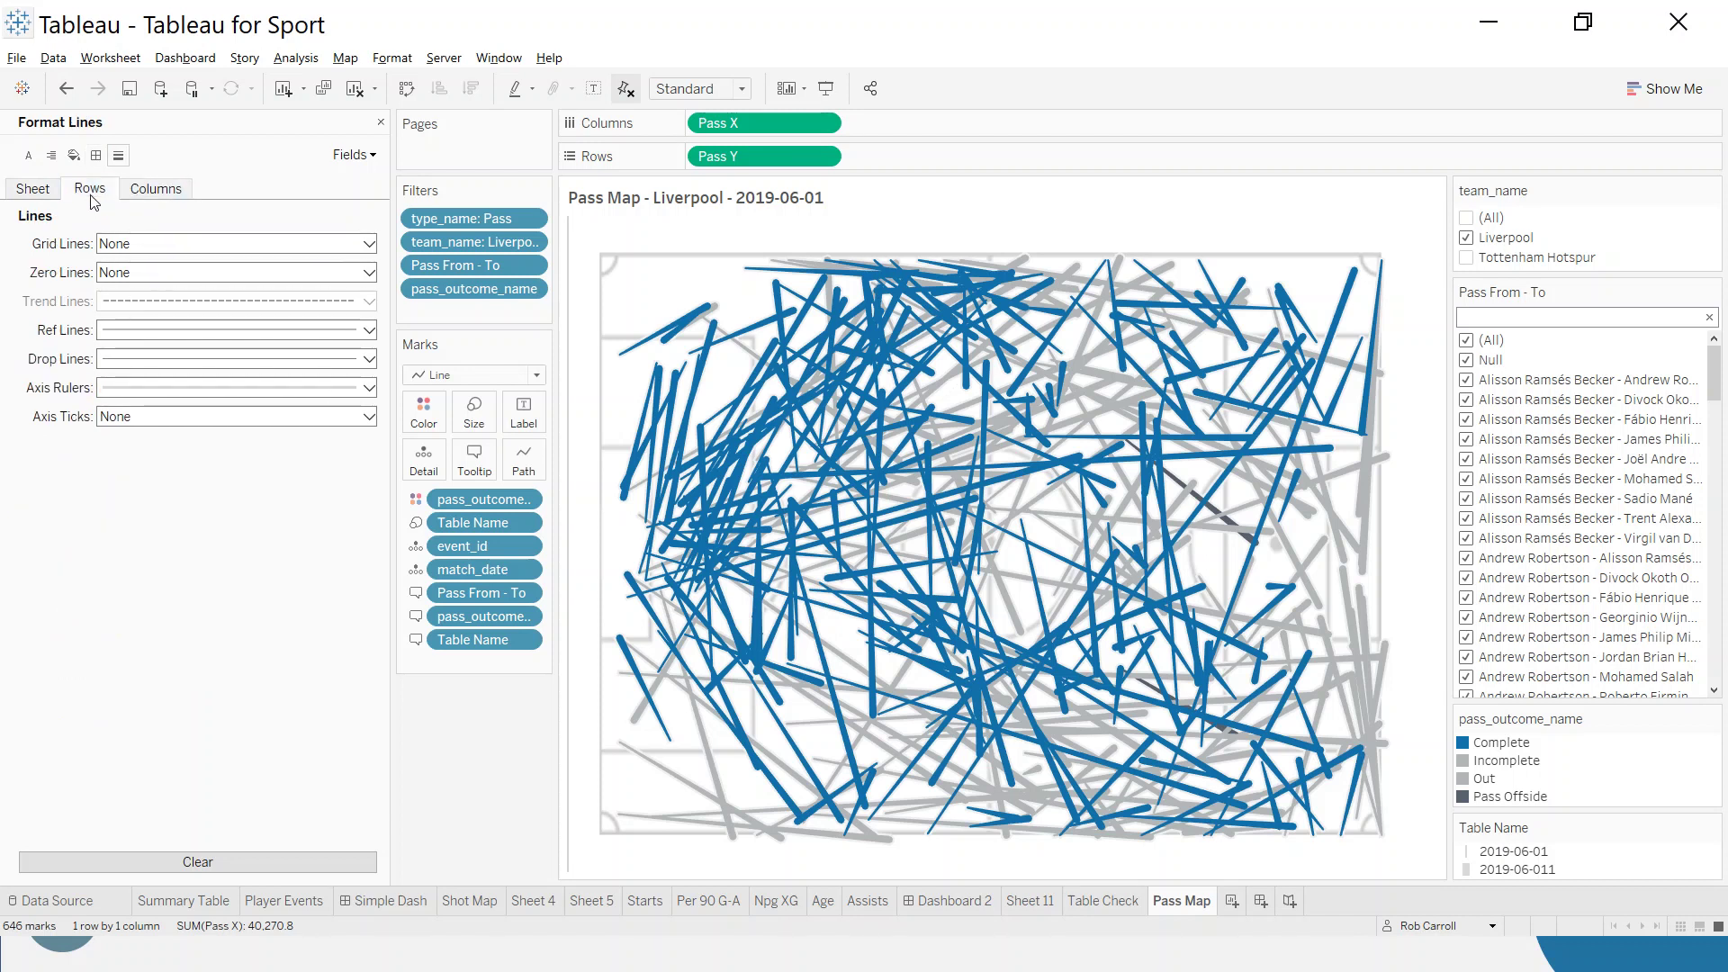
left_click(153, 387)
left_click(154, 411)
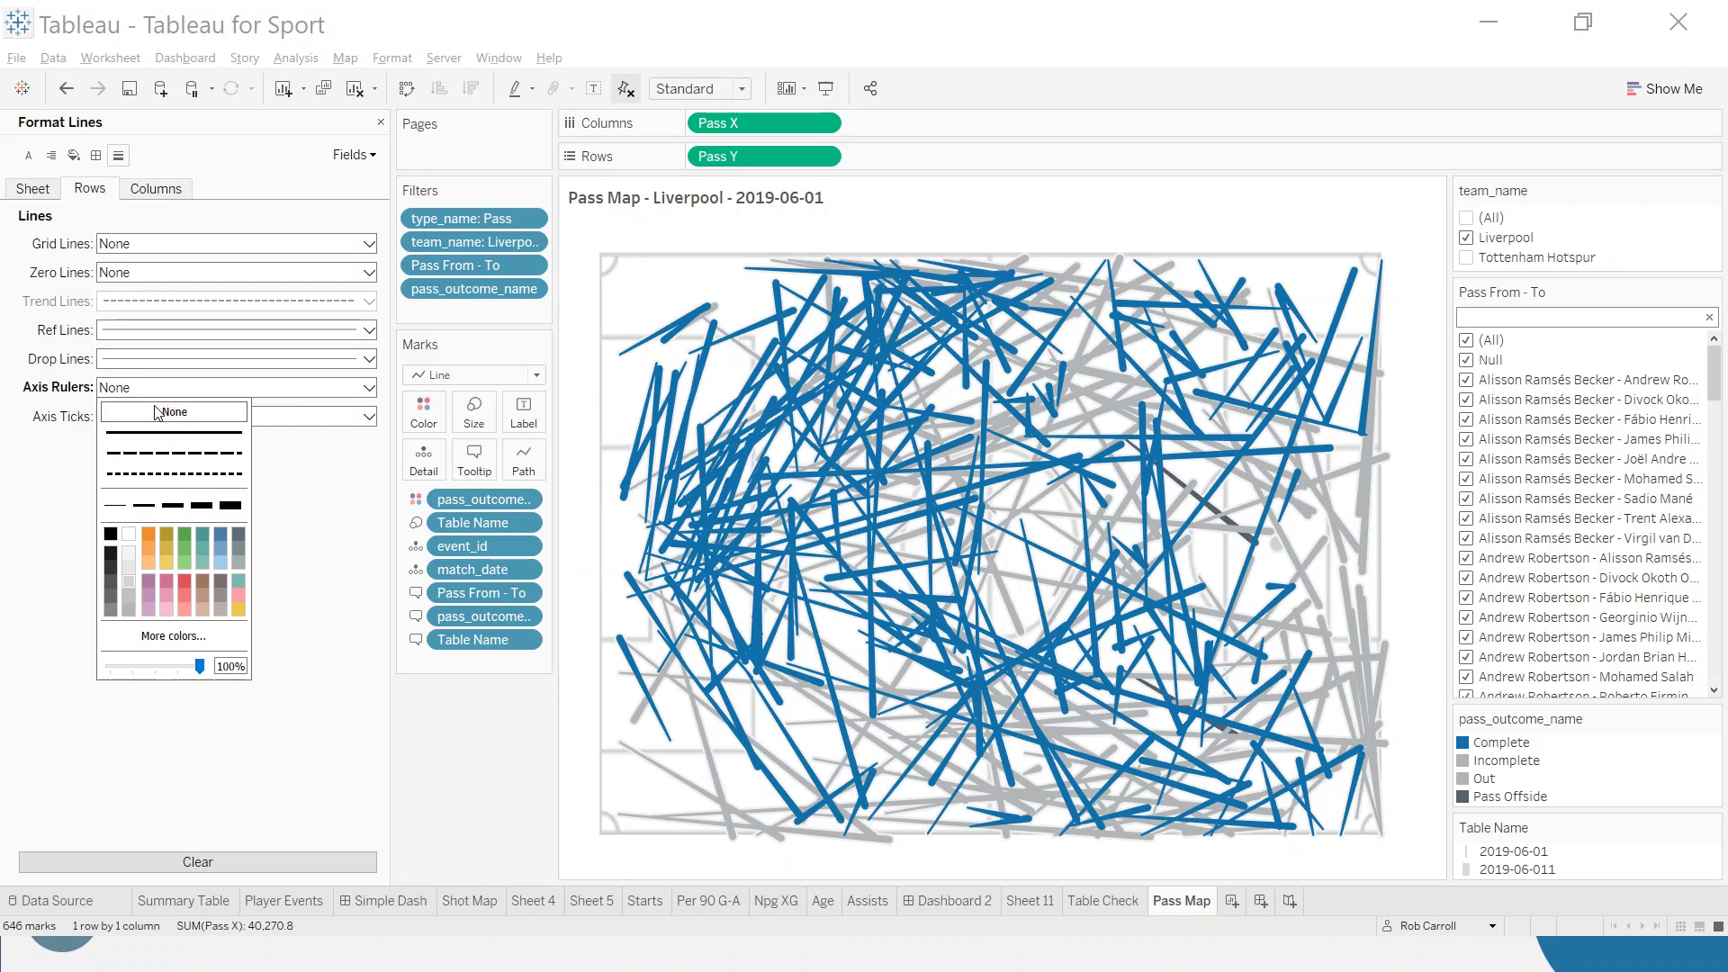
left_click(360, 686)
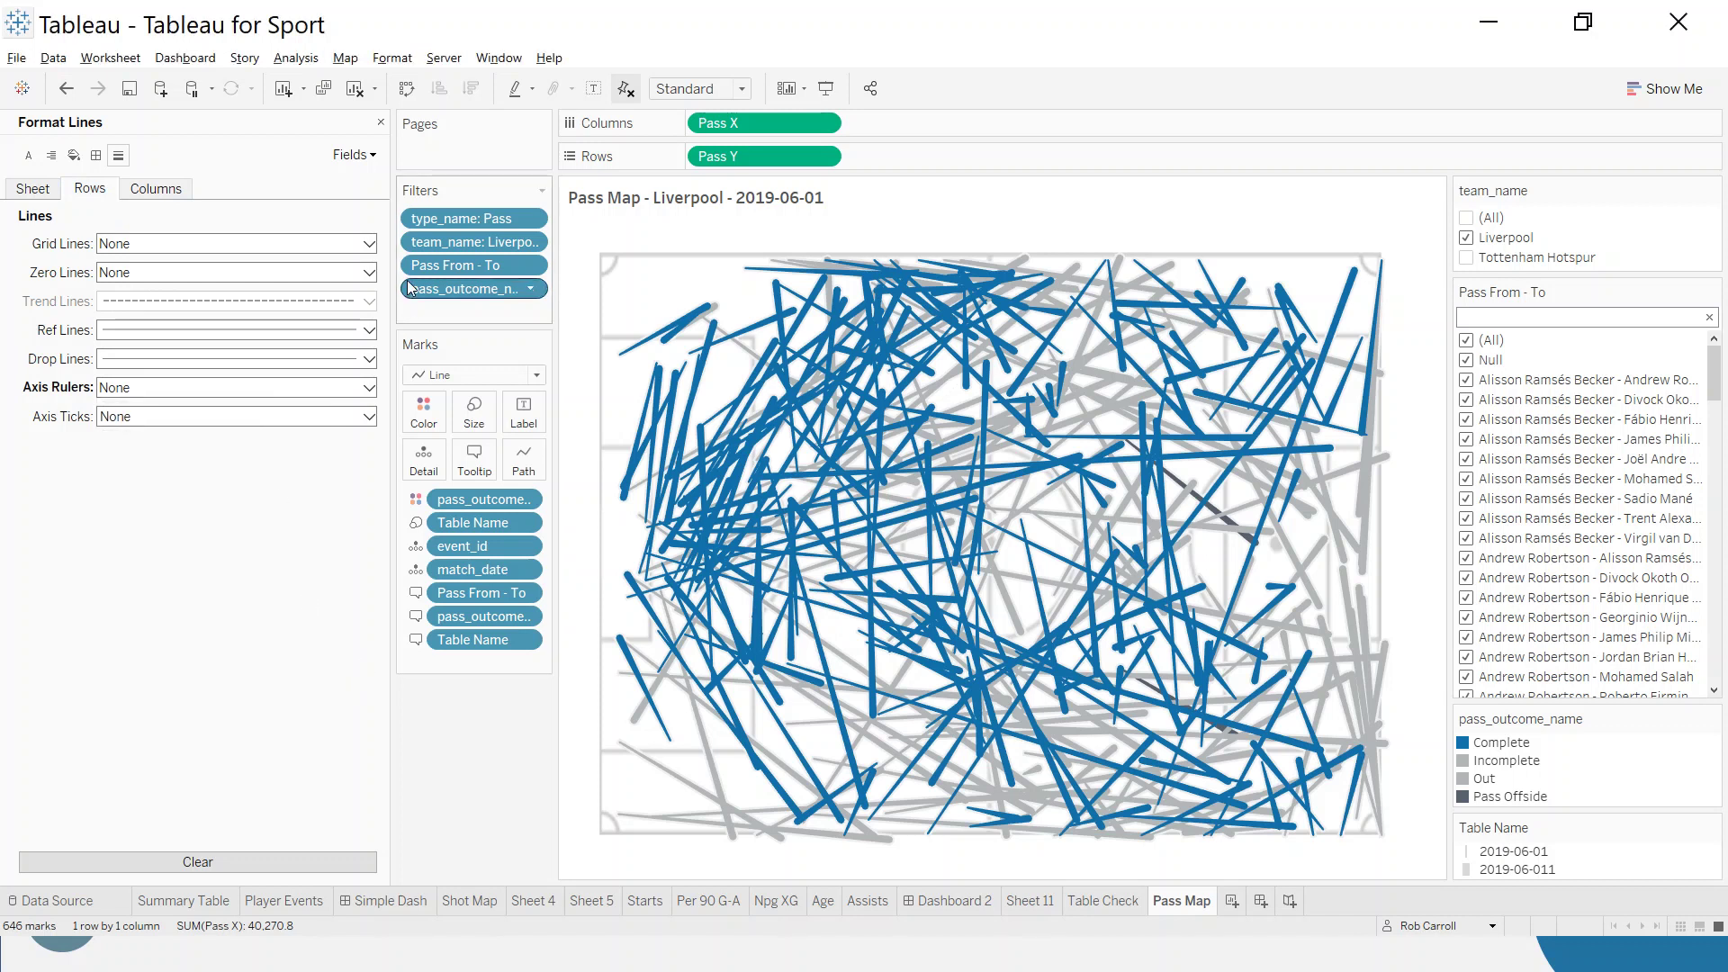
left_click(379, 125)
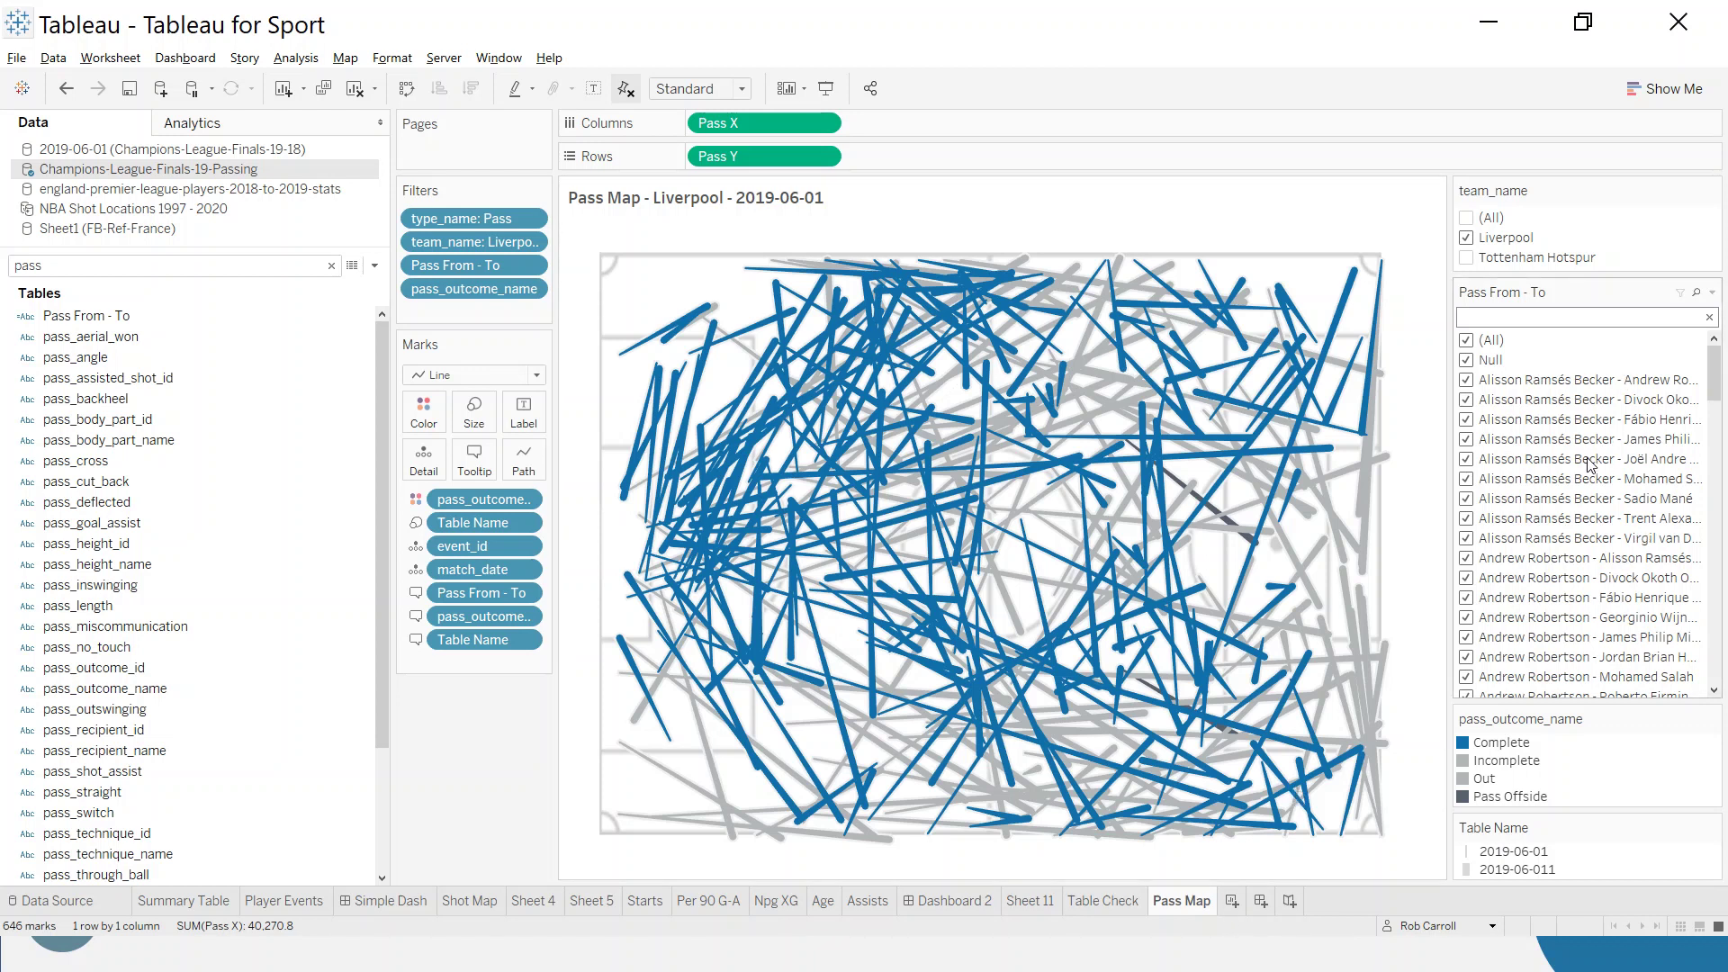
- Create a new worksheet and place the player_name field on the rows
left_click(1232, 901)
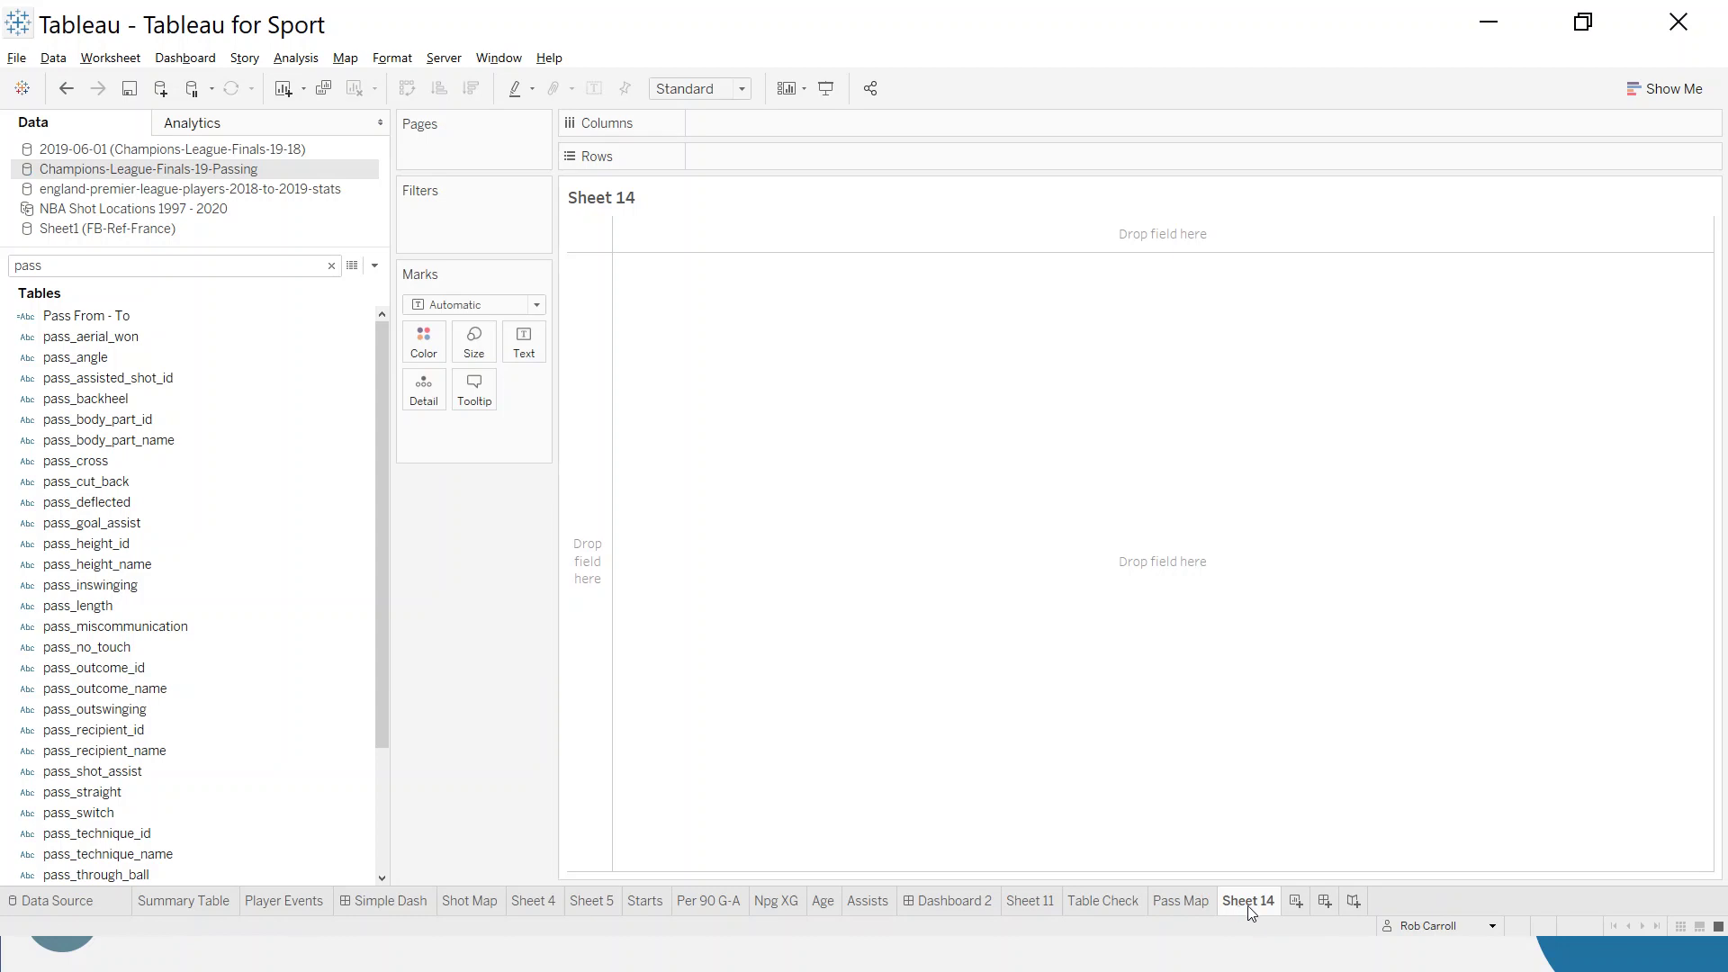
left_click(163, 267)
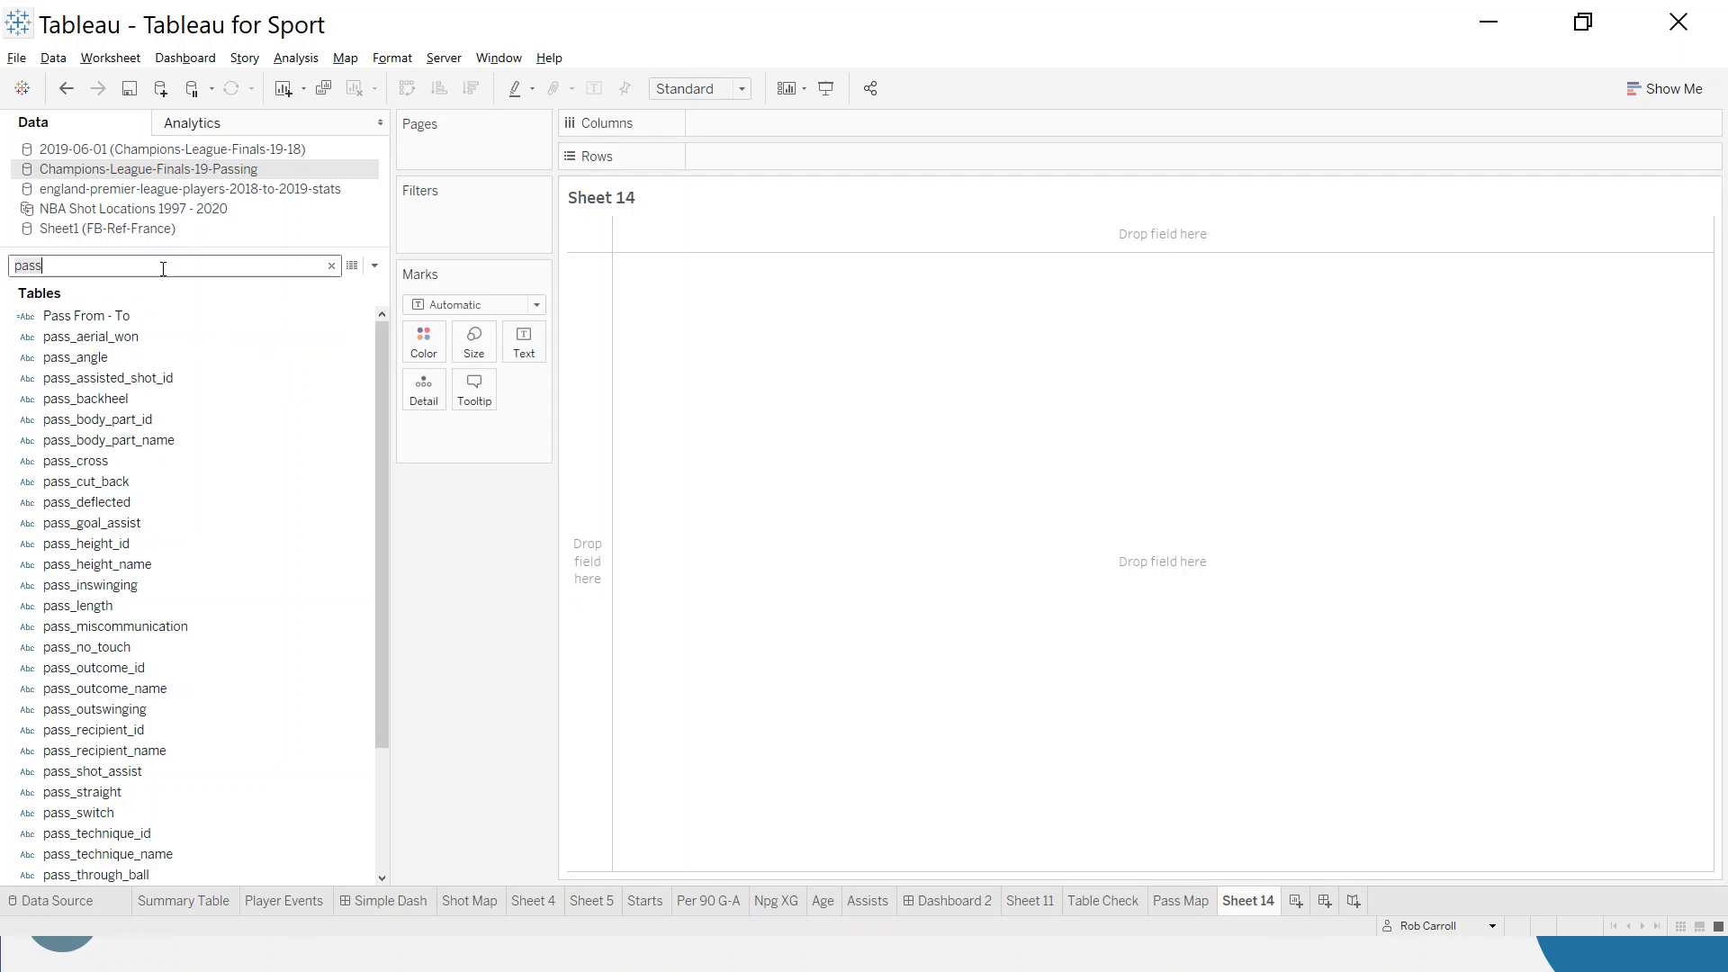
key("BackSpace")
key("BackSpace")
key("BackSpace")
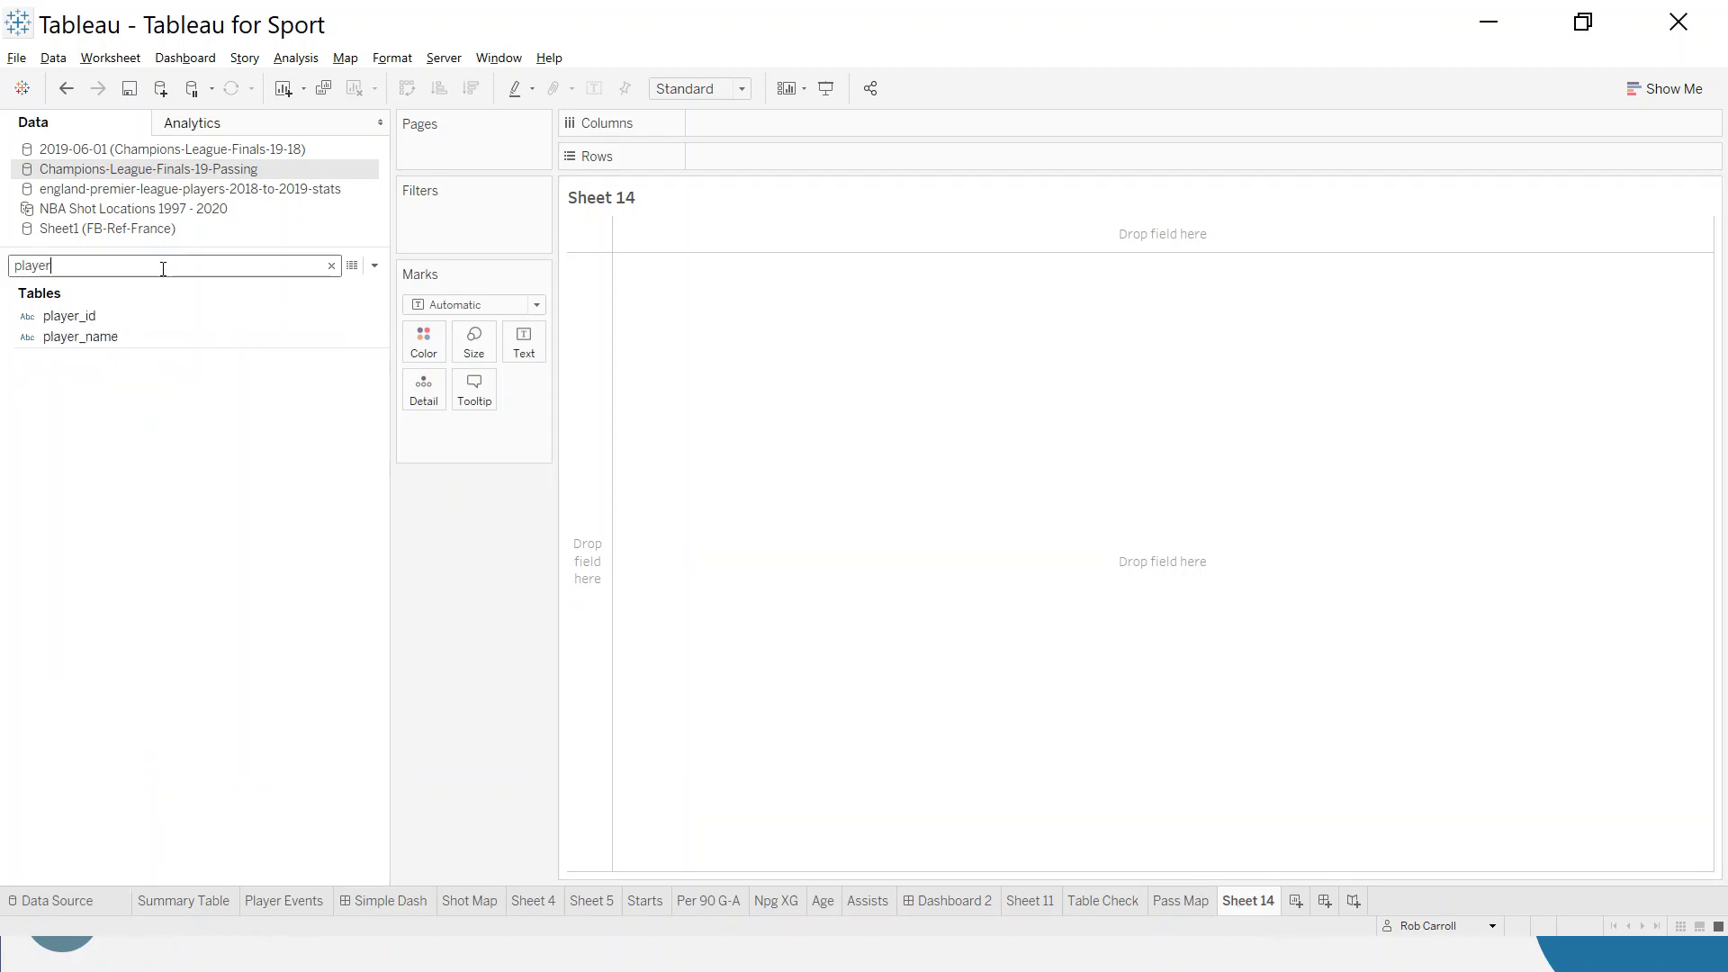
left_click_drag(70, 337, 770, 149)
- Search the fields for recip and place pass_recipient_name on the columns of the new sheet
left_click(125, 264)
key("ctrl+a")
type("re")
left_click_drag(124, 336, 804, 131)
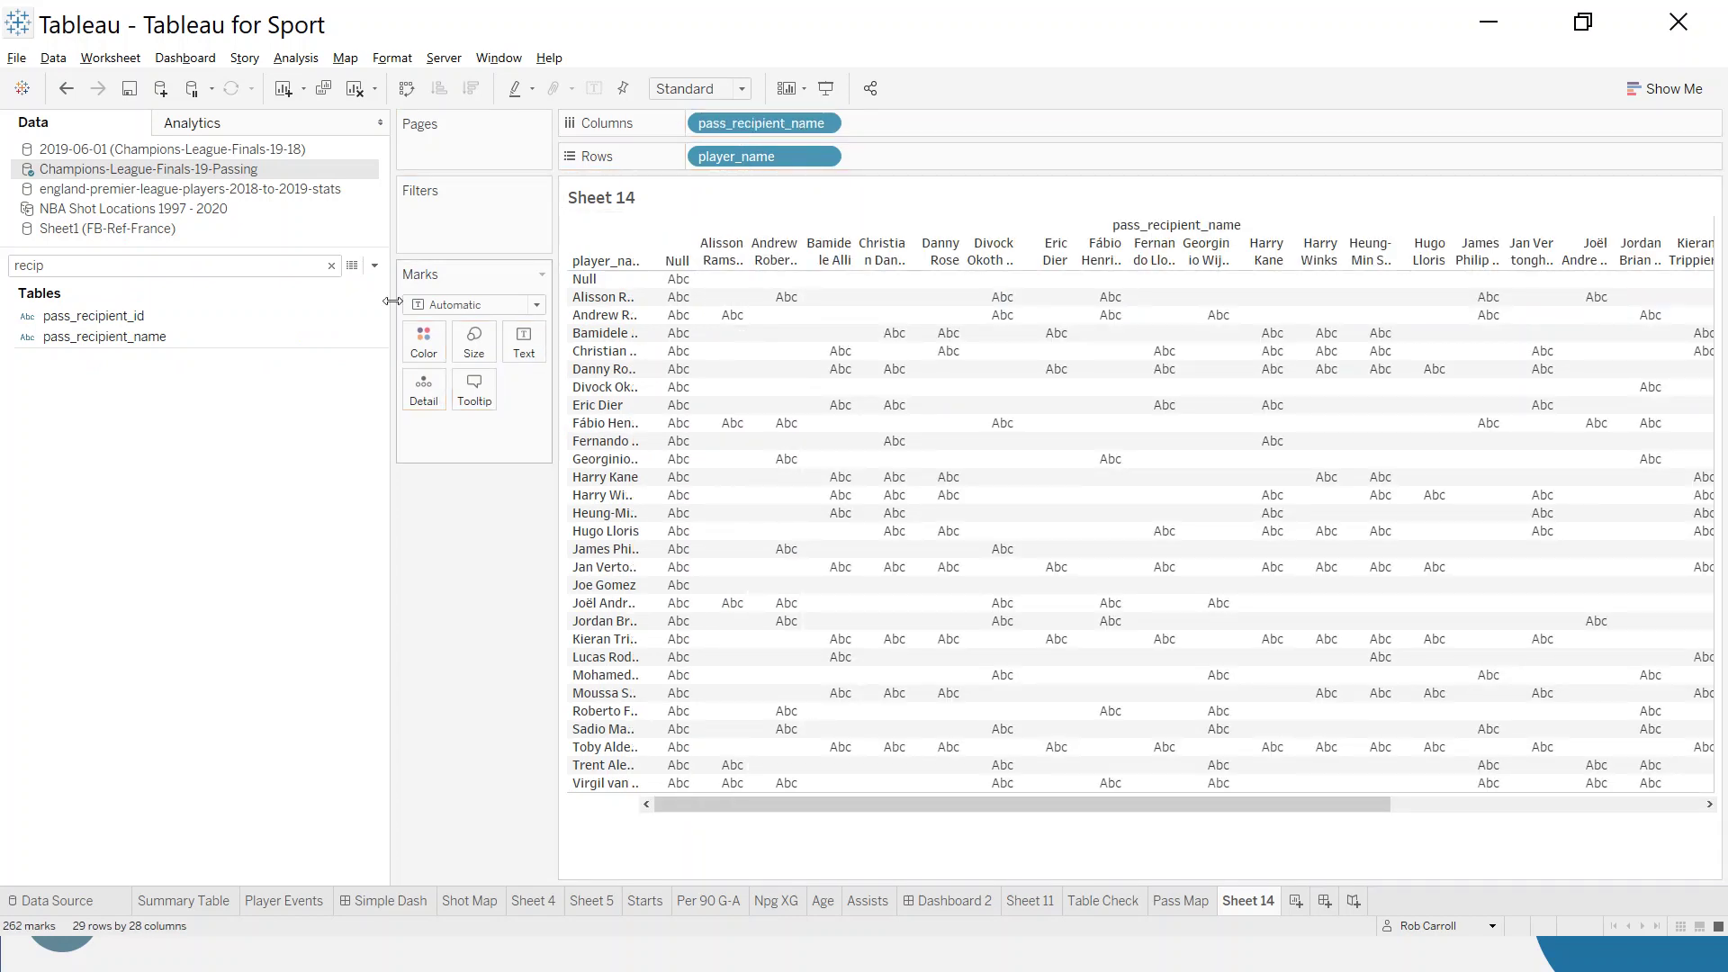
- Filter the new sheet by type_name so that only Pass events are kept
double_click(291, 265)
type("type")
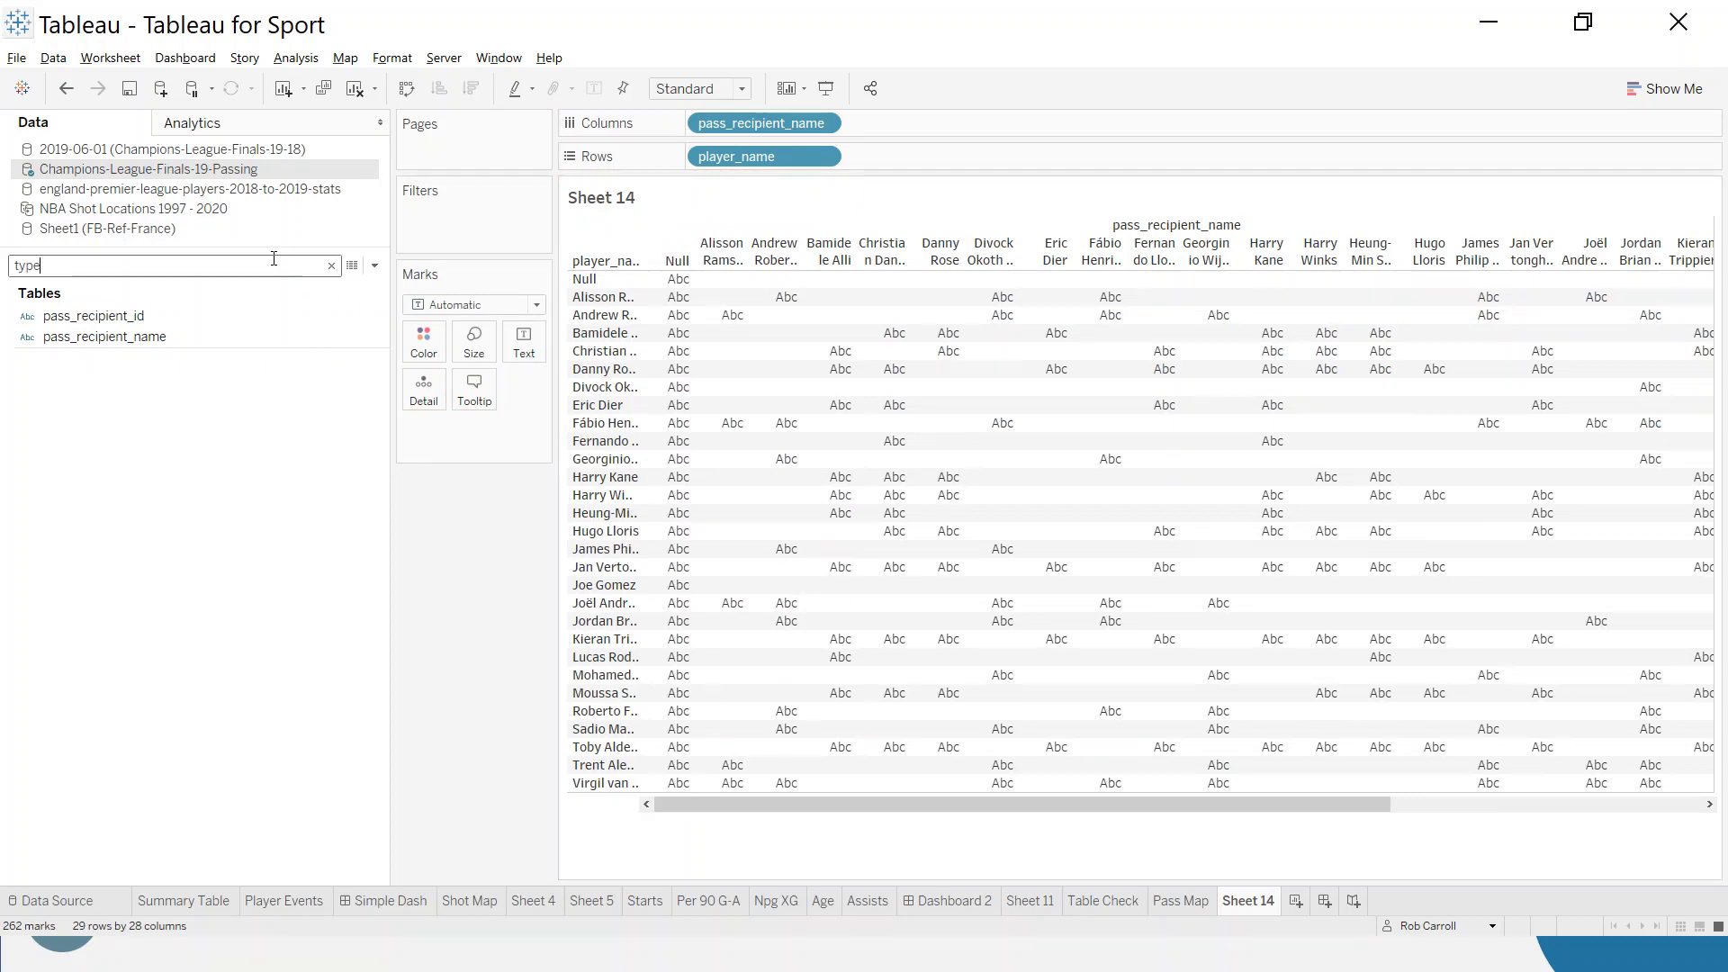
left_click_drag(81, 565, 478, 225)
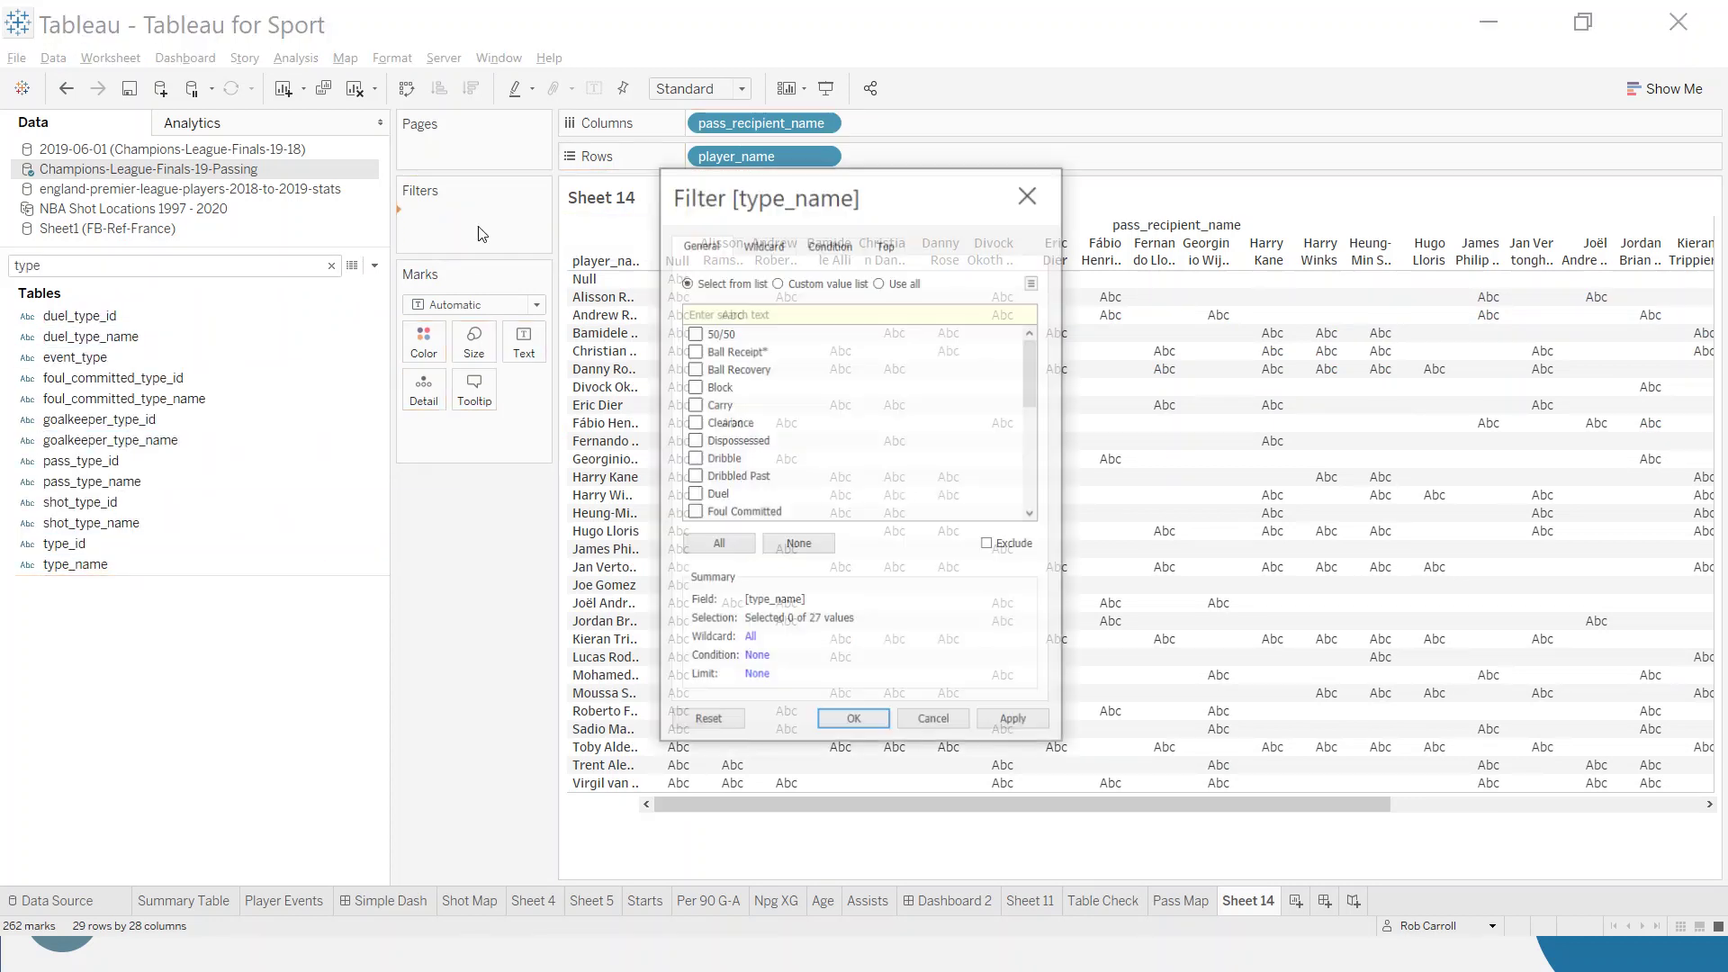
scroll(774, 448, "down", 5)
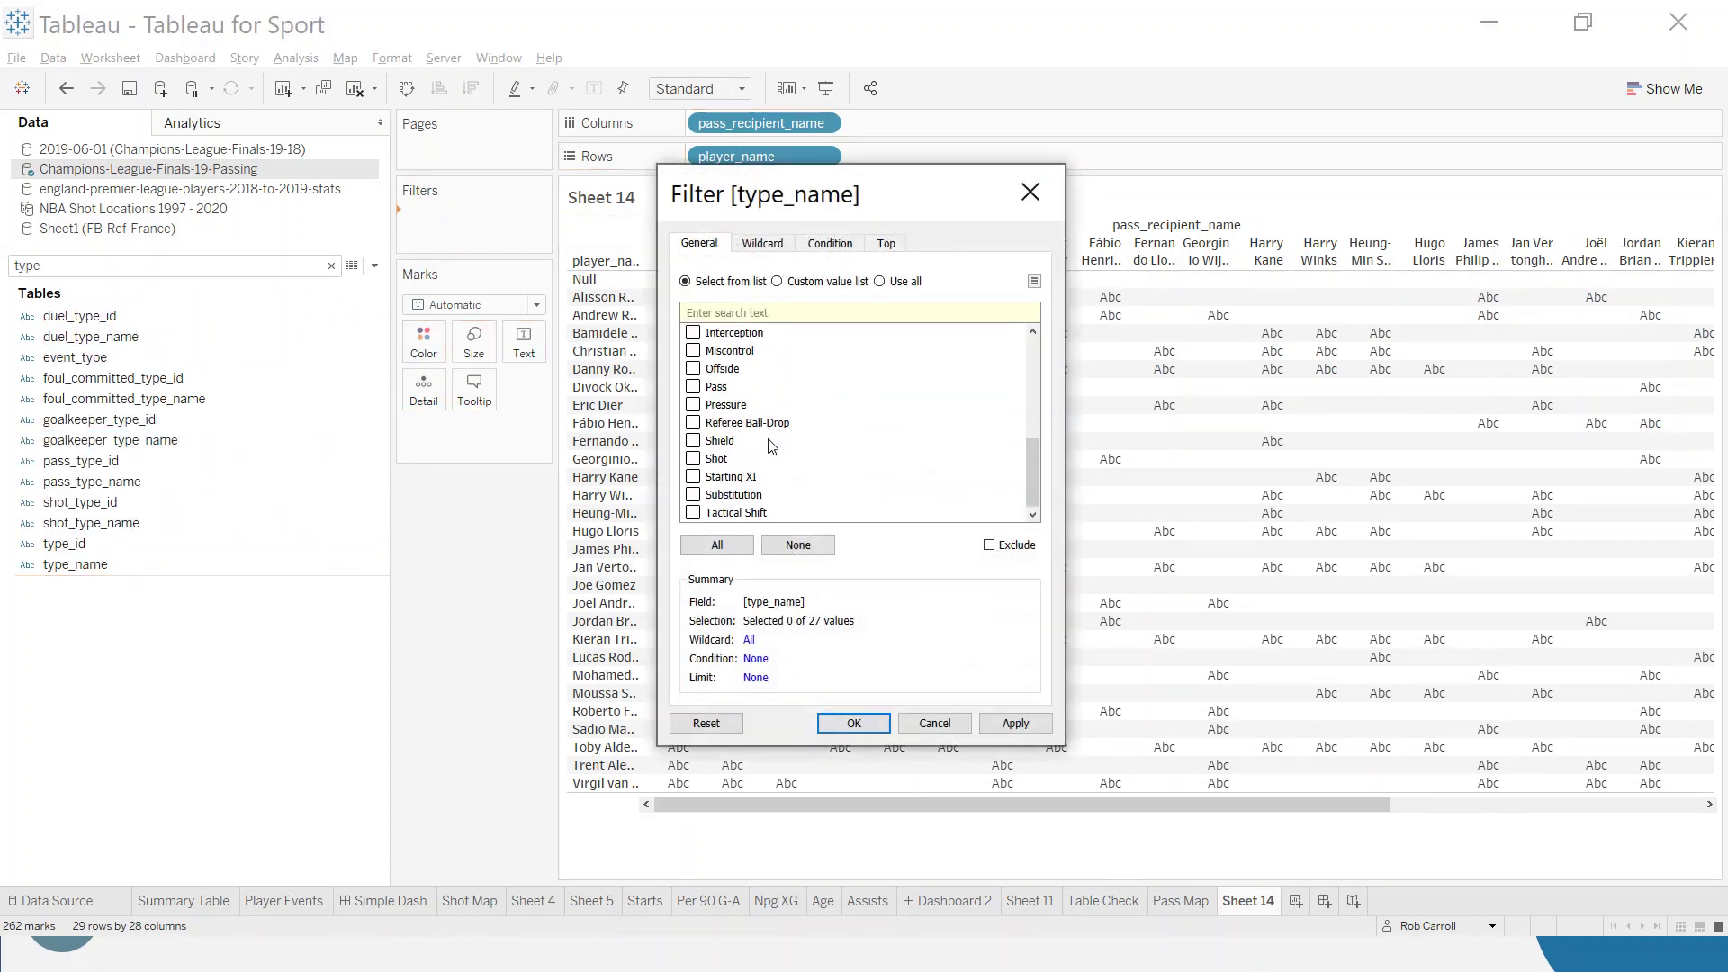
left_click(693, 386)
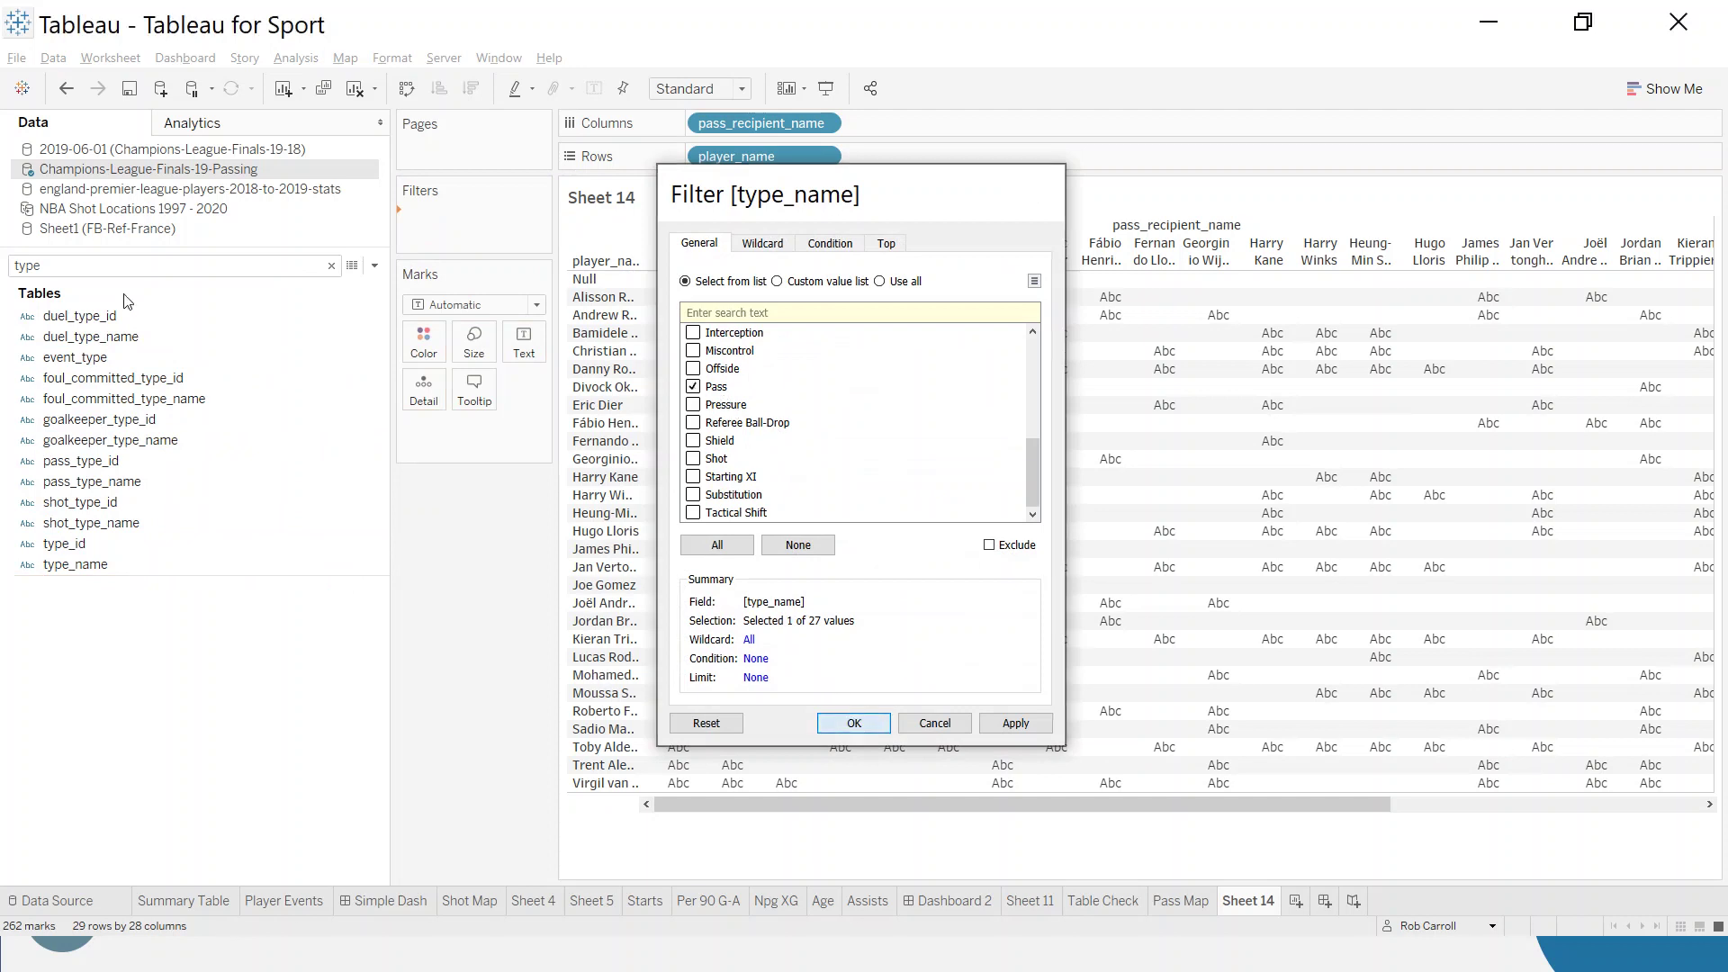
key("Return")
- Clear the field search and fill the table's cells with the 2019-06-01 (Count) measure
key("BackSpace")
key("BackSpace")
key("BackSpace")
key("BackSpace")
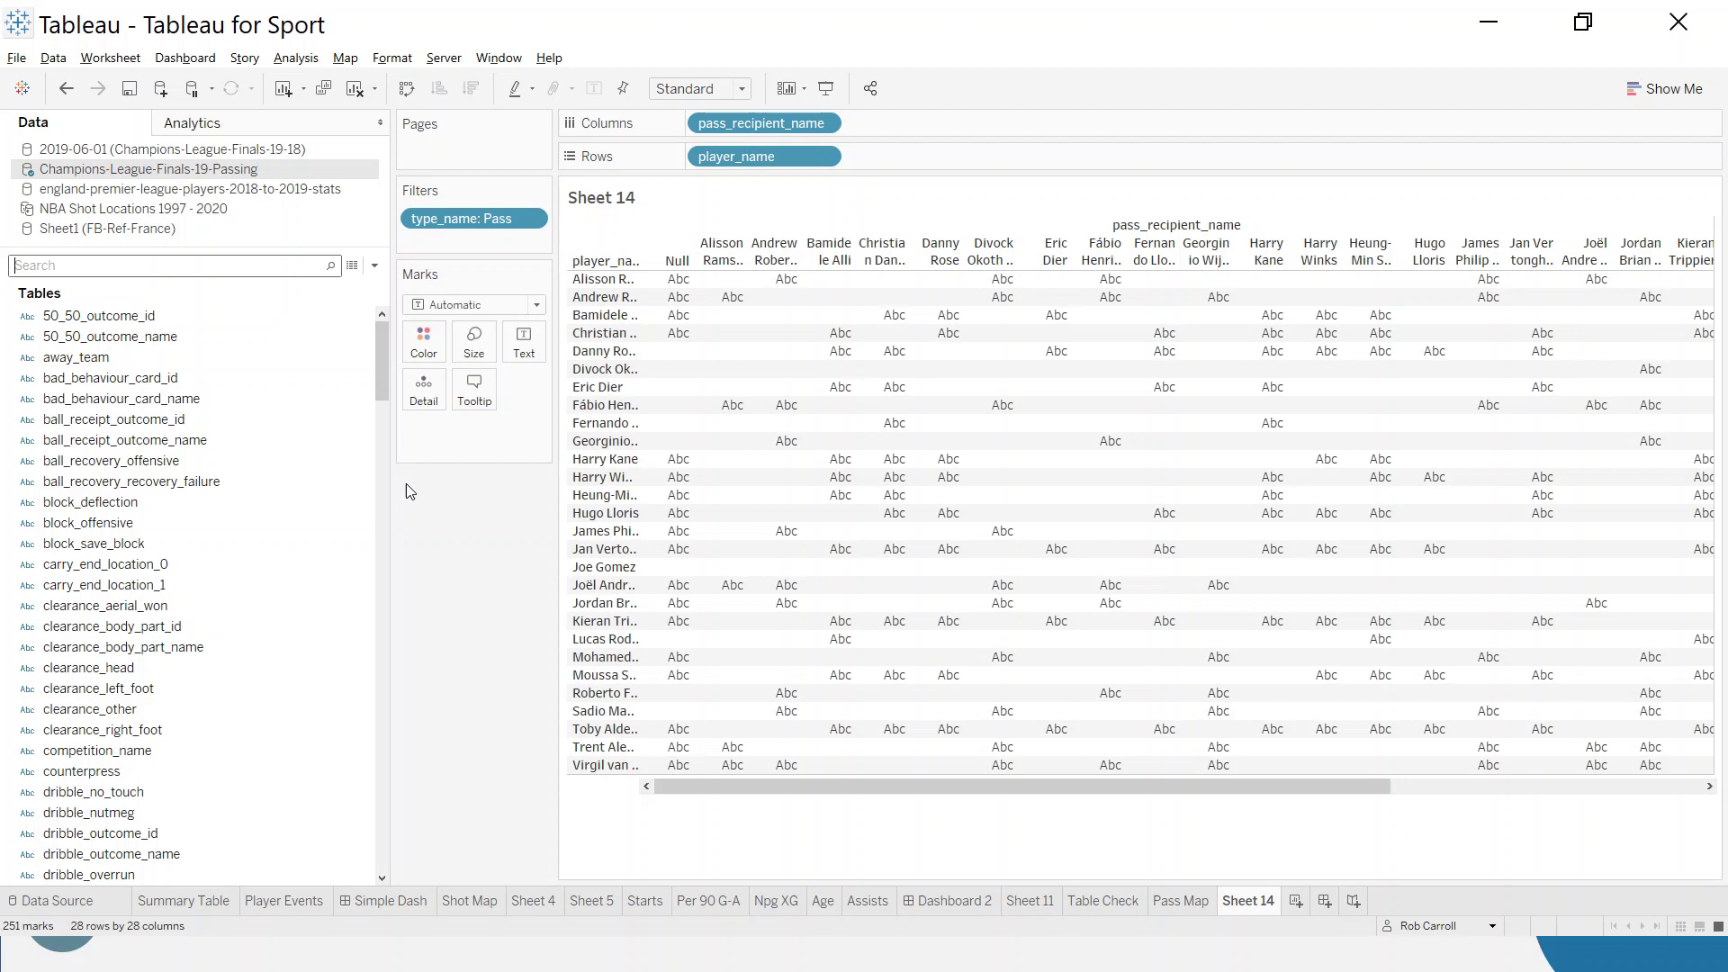
left_click(390, 511)
left_click_drag(390, 511, 404, 871)
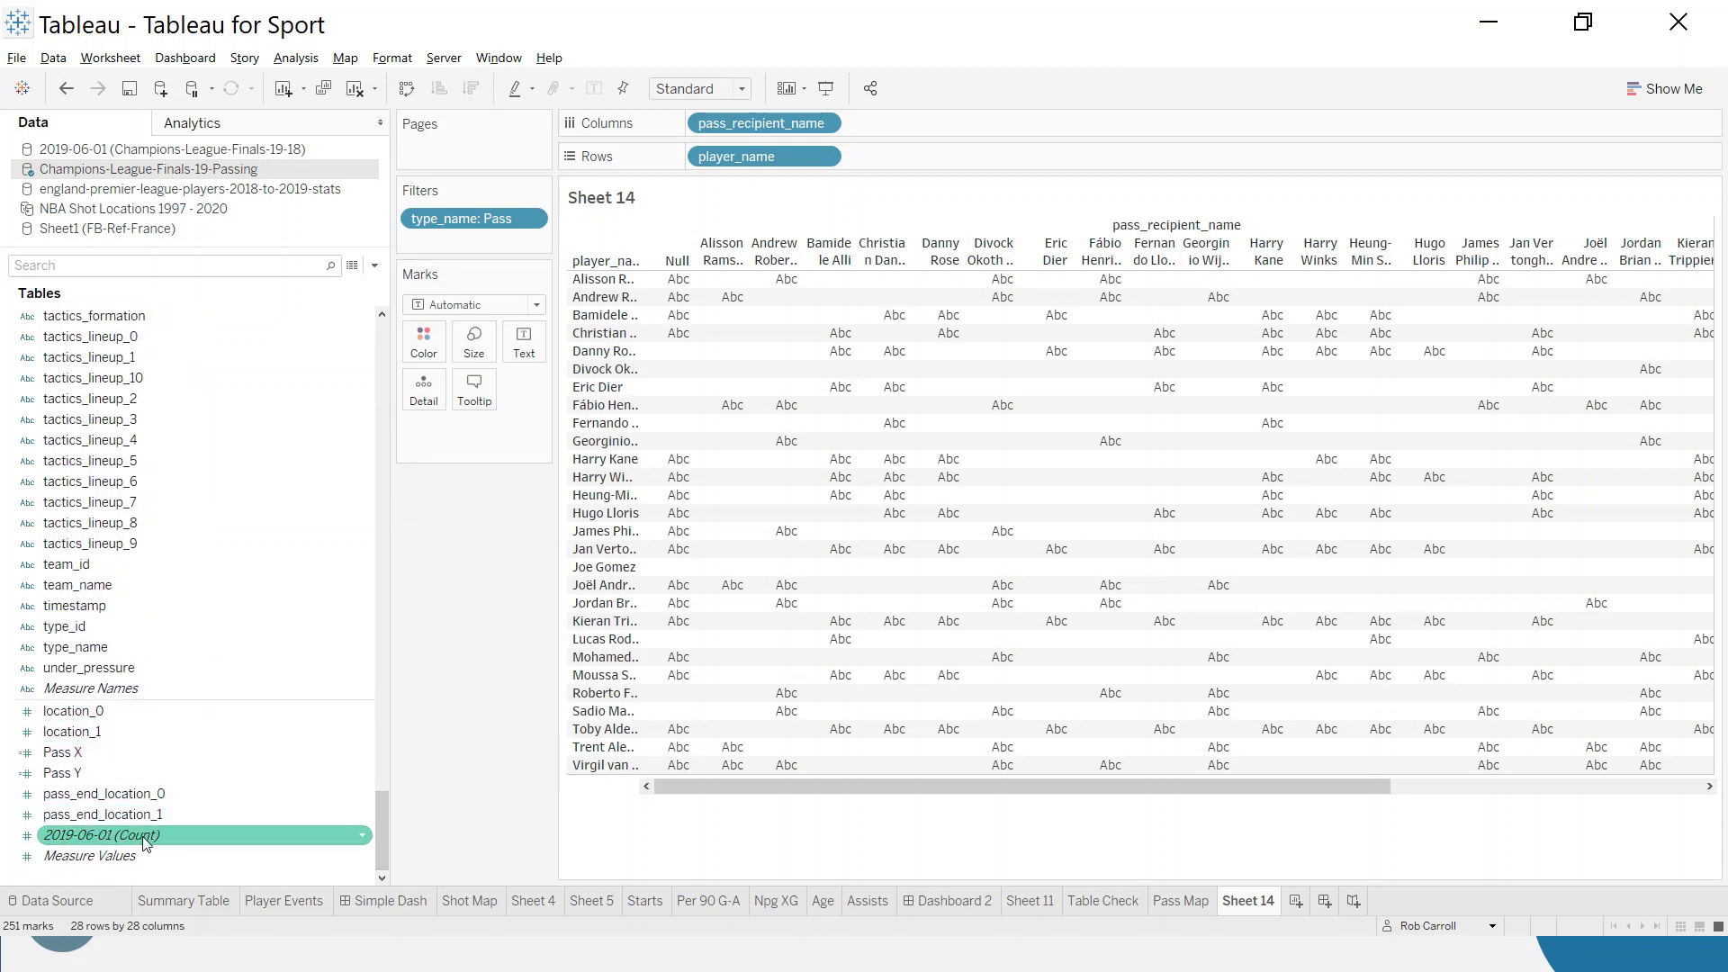
left_click_drag(77, 839, 804, 555)
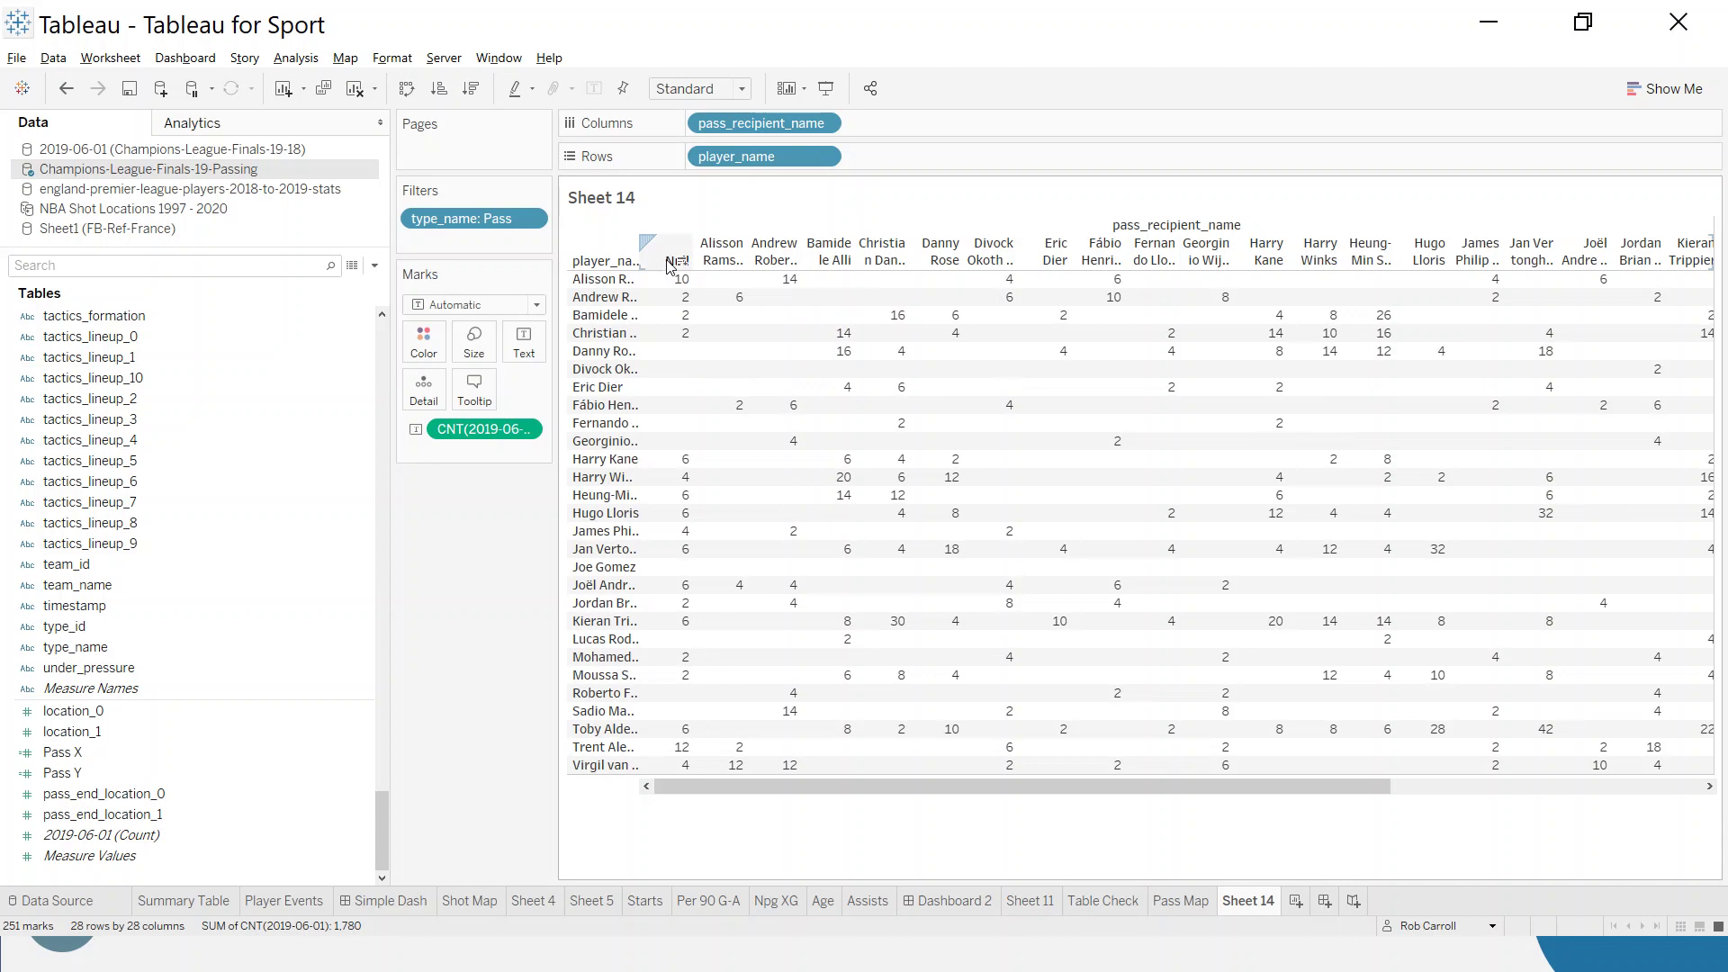
- Widen the player_name header column so that longer player names can be read
mouse_move(681, 752)
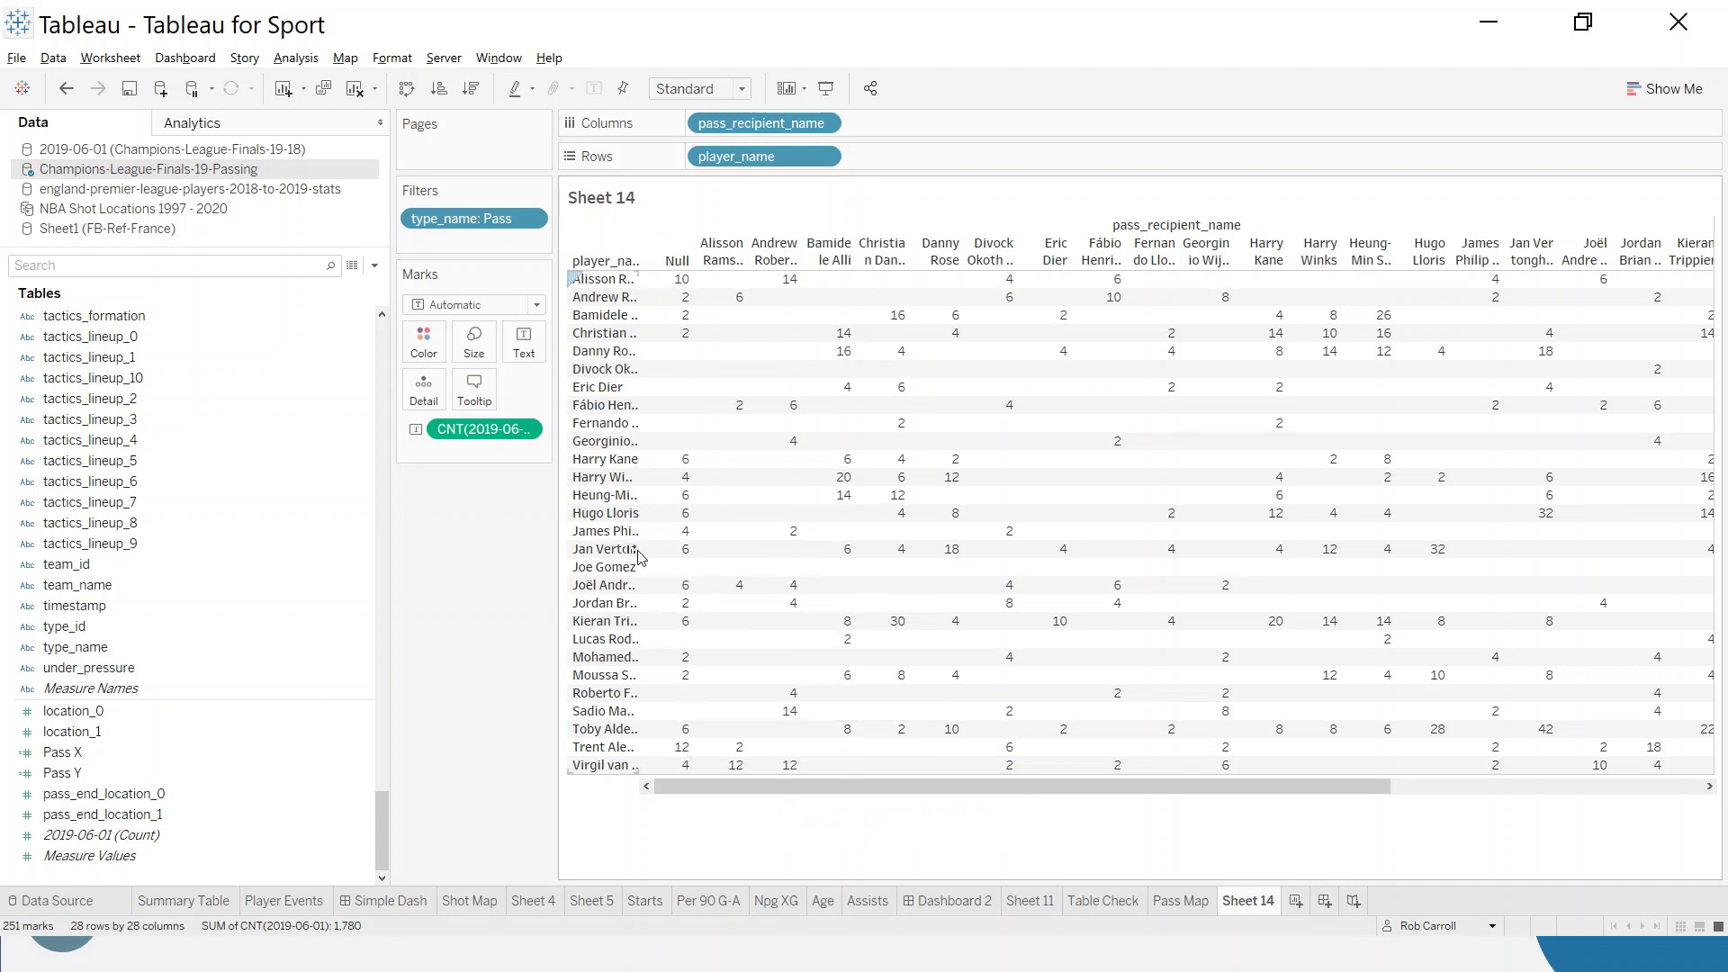
left_click_drag(640, 551, 707, 552)
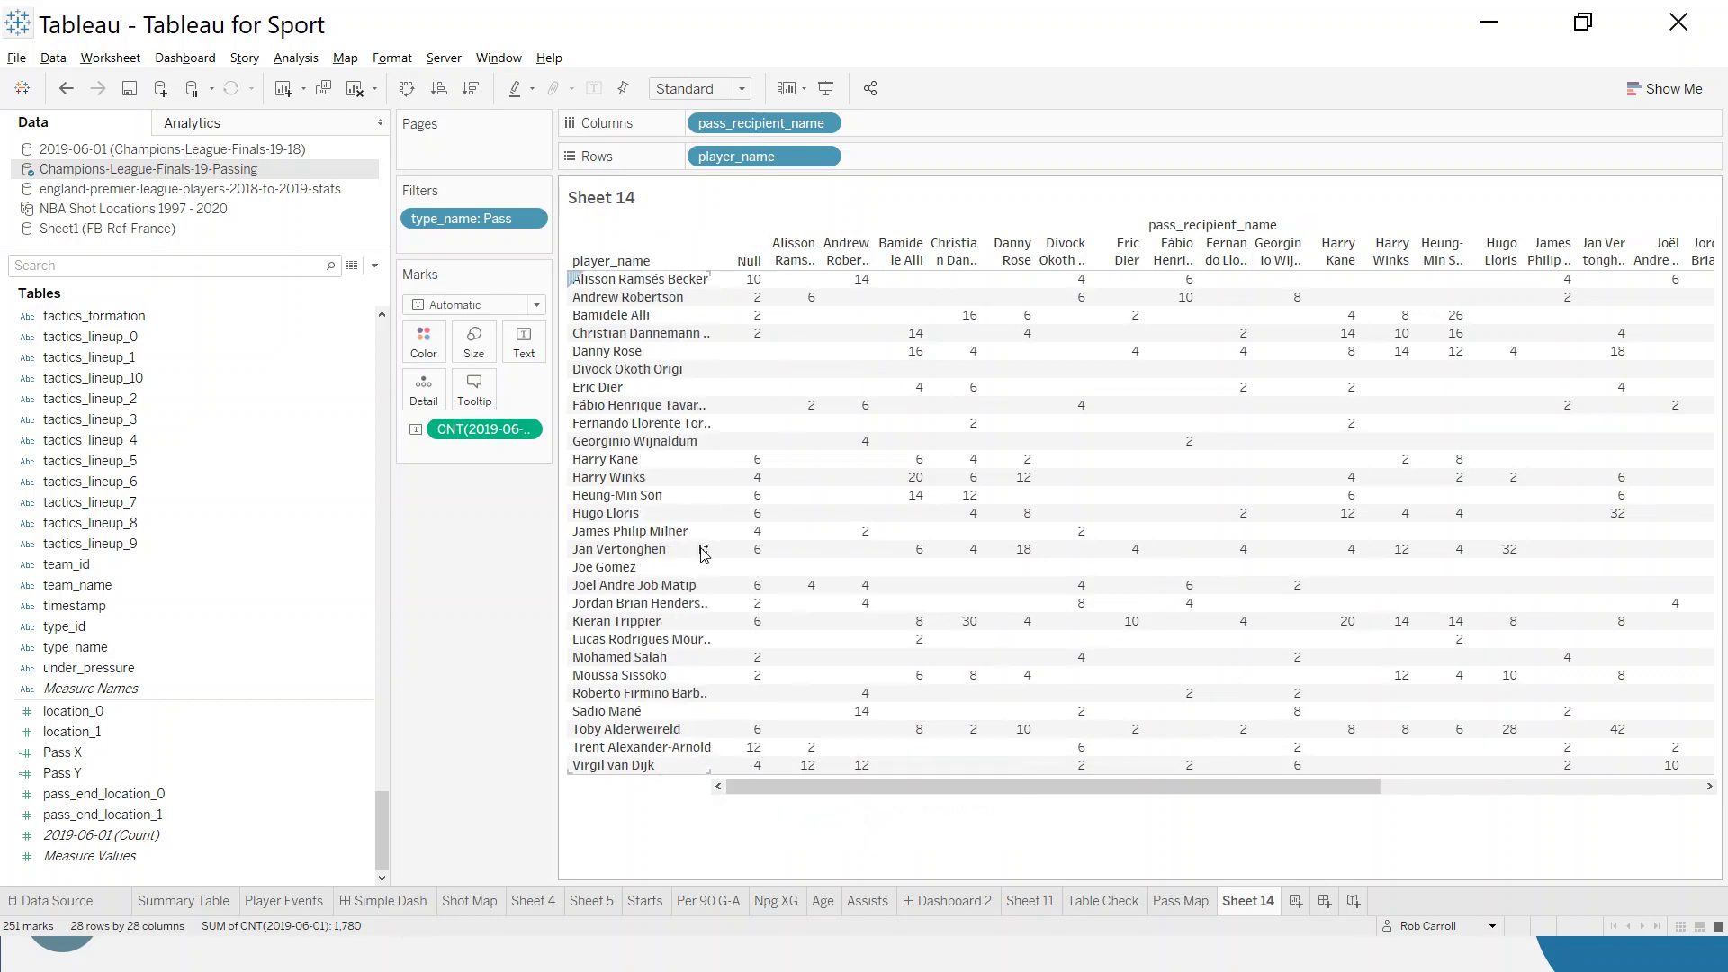
mouse_move(718, 551)
left_click(320, 323)
- Create a custom split of player_name with a space as the separator, splitting off the last 1 column
left_click(116, 270)
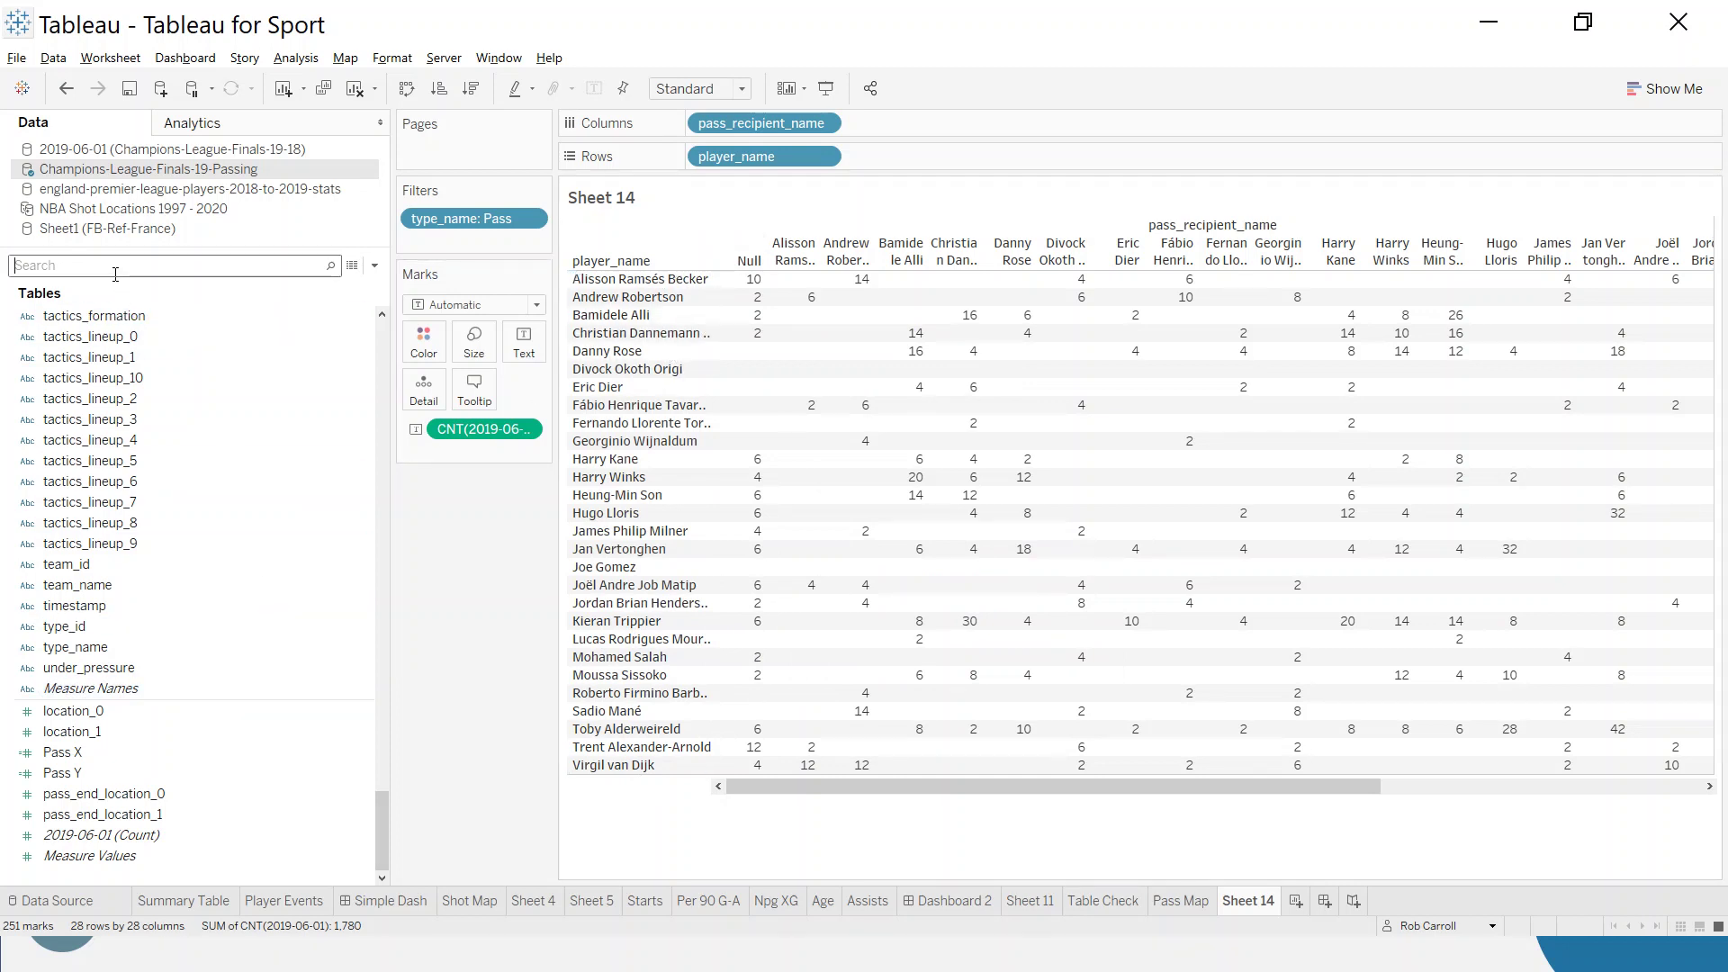
type("player")
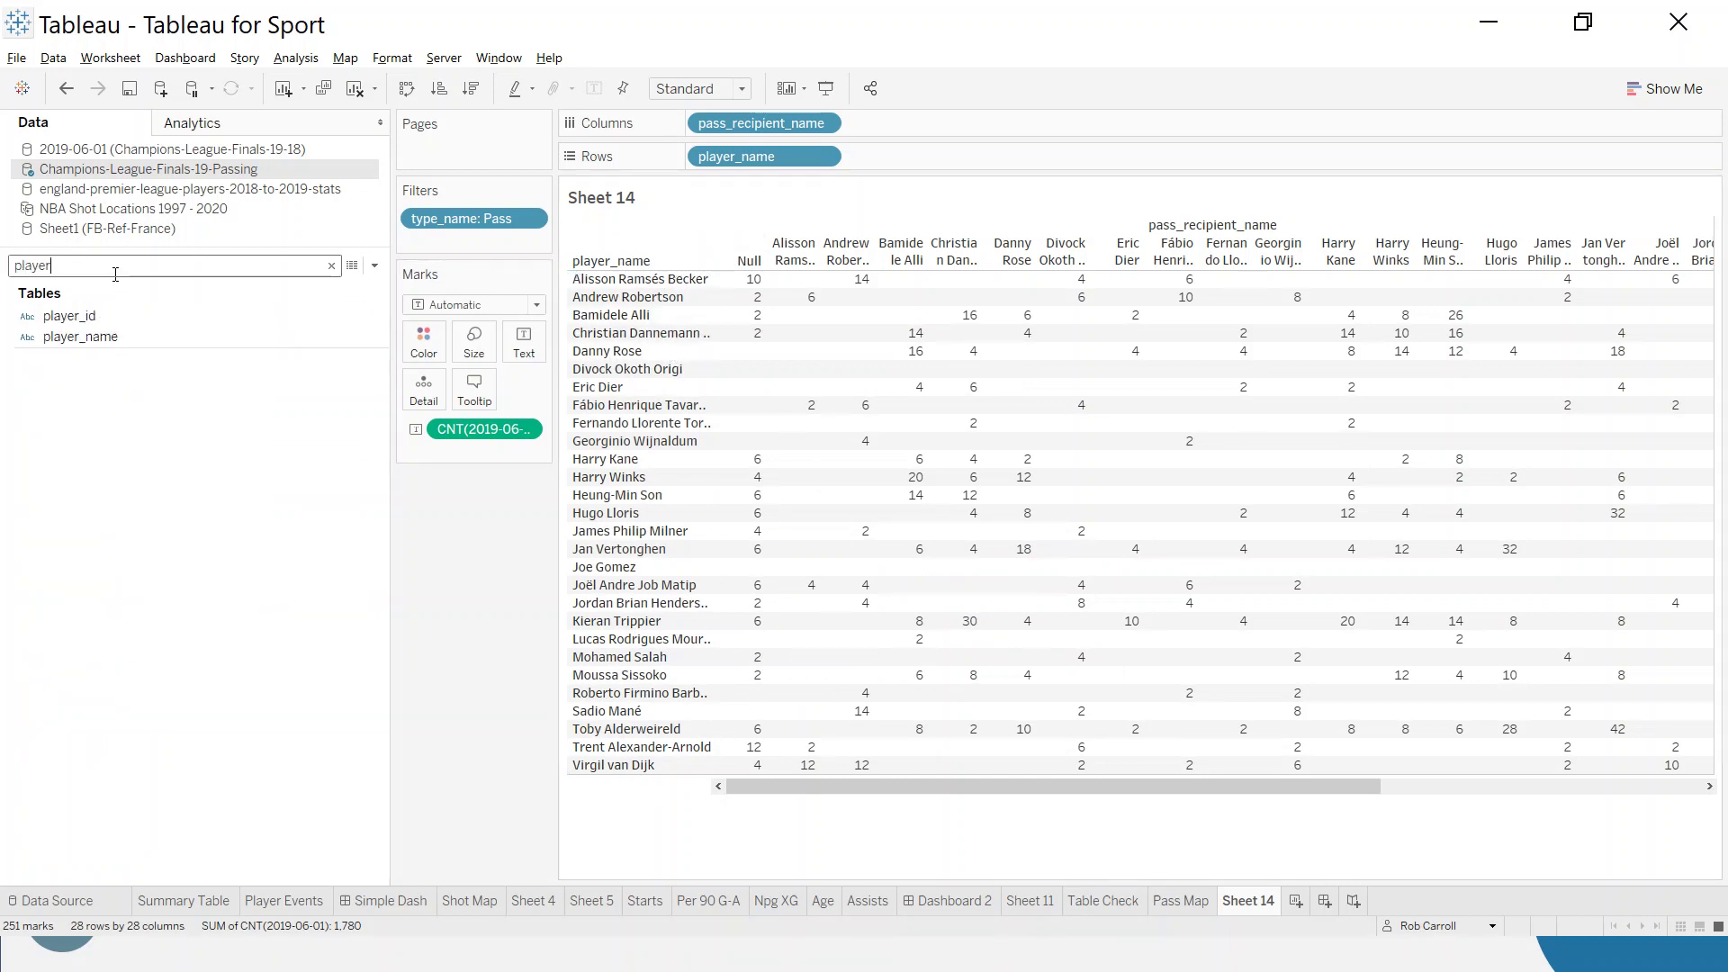
left_click(141, 340)
right_click(140, 350)
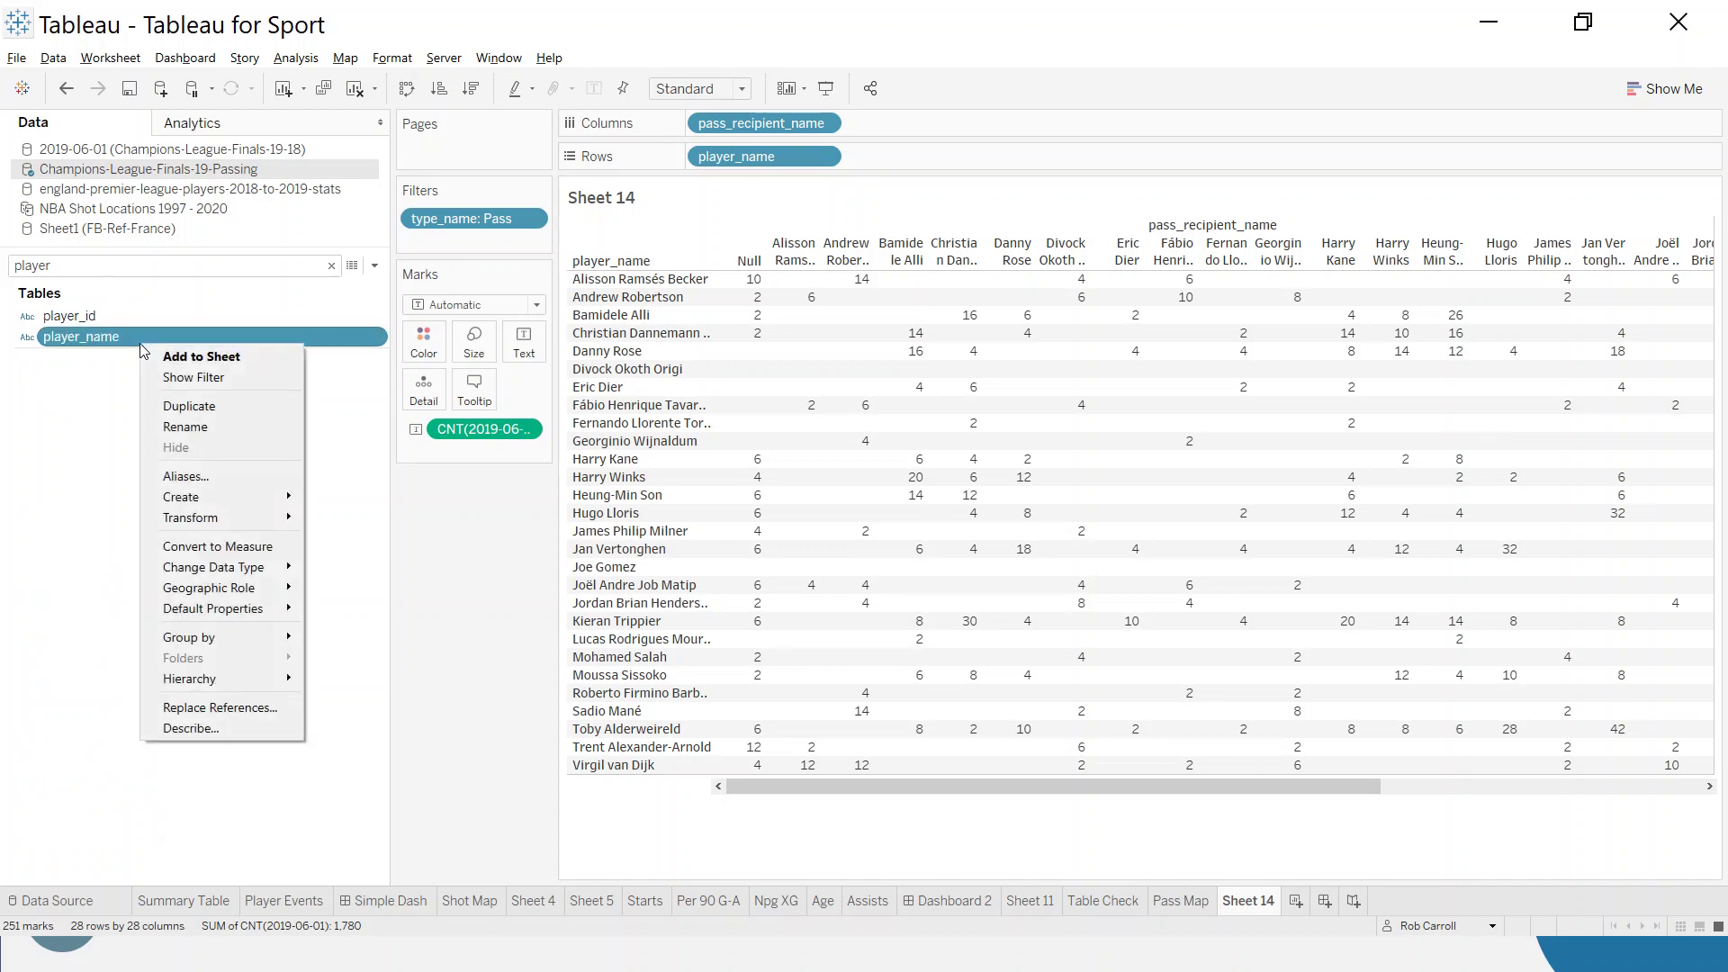
mouse_move(259, 525)
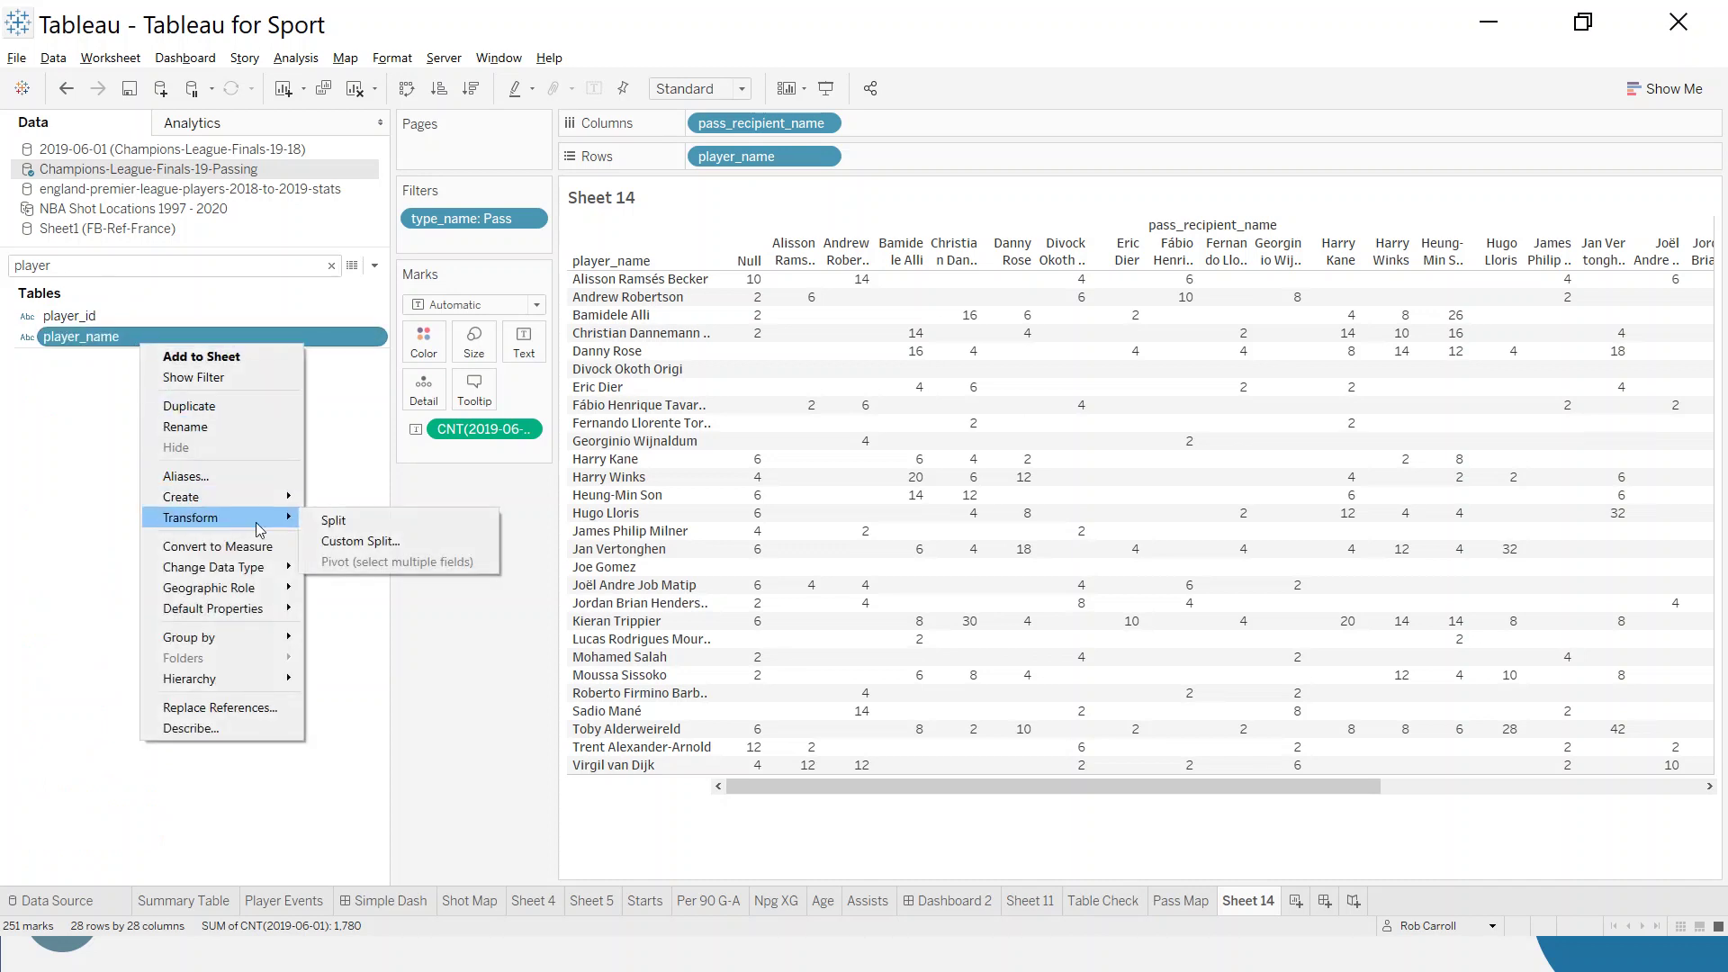
left_click(361, 541)
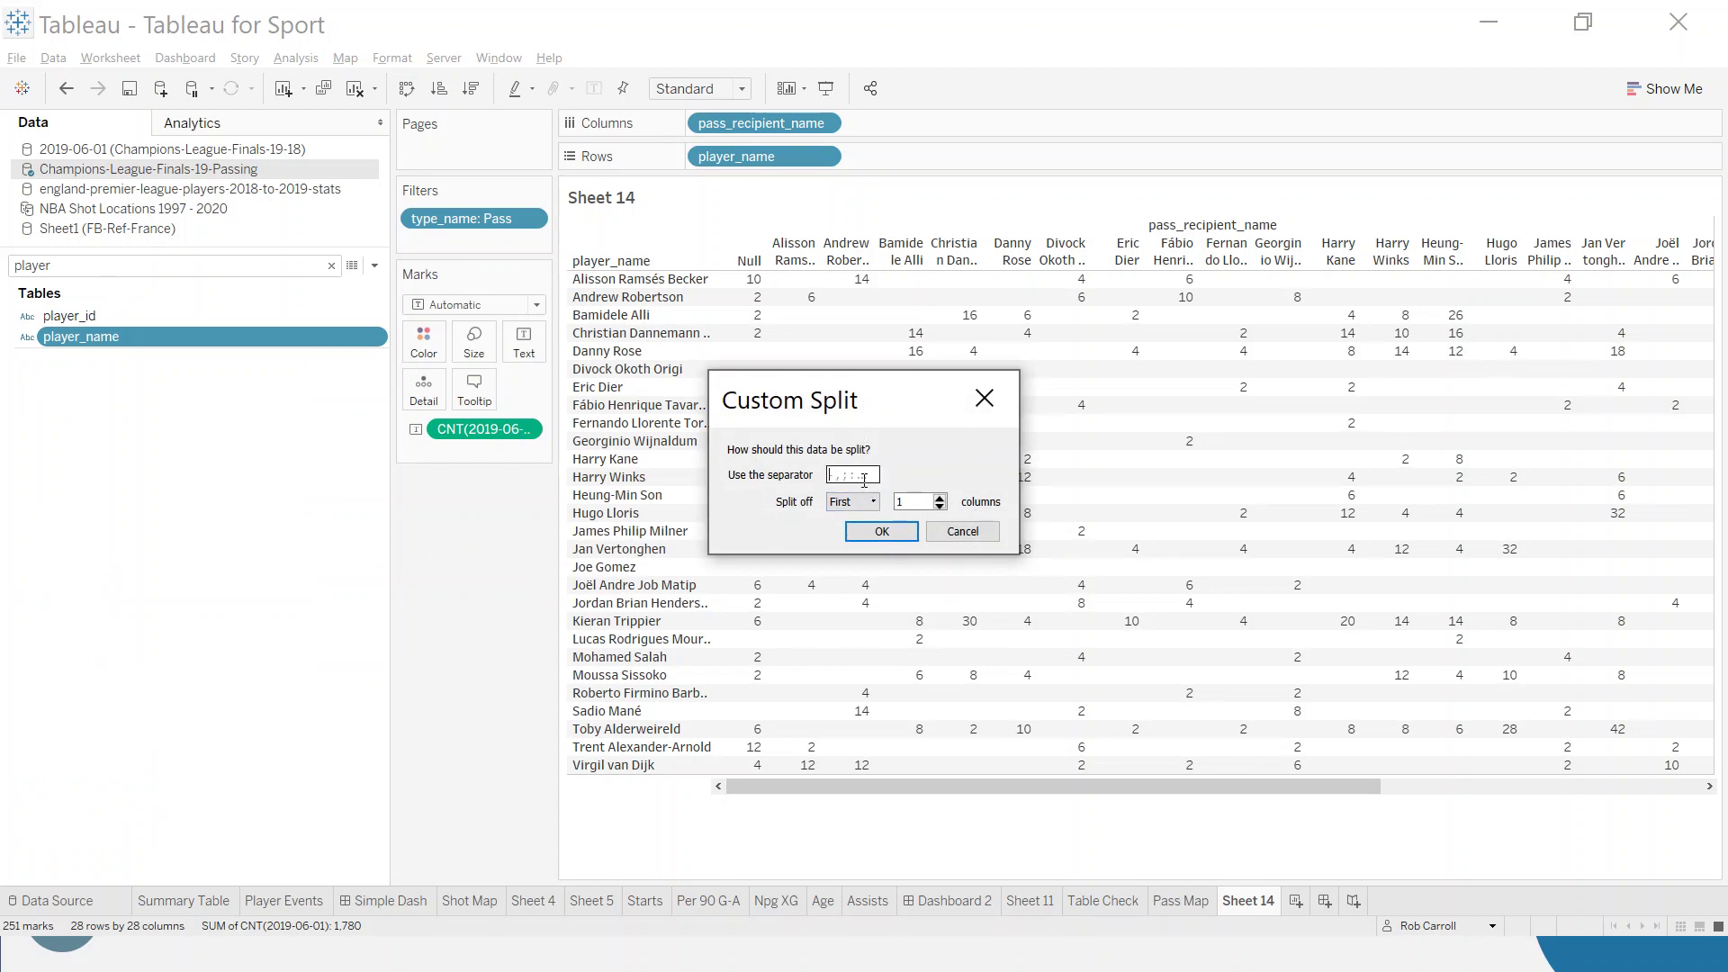
left_click(864, 501)
left_click(868, 528)
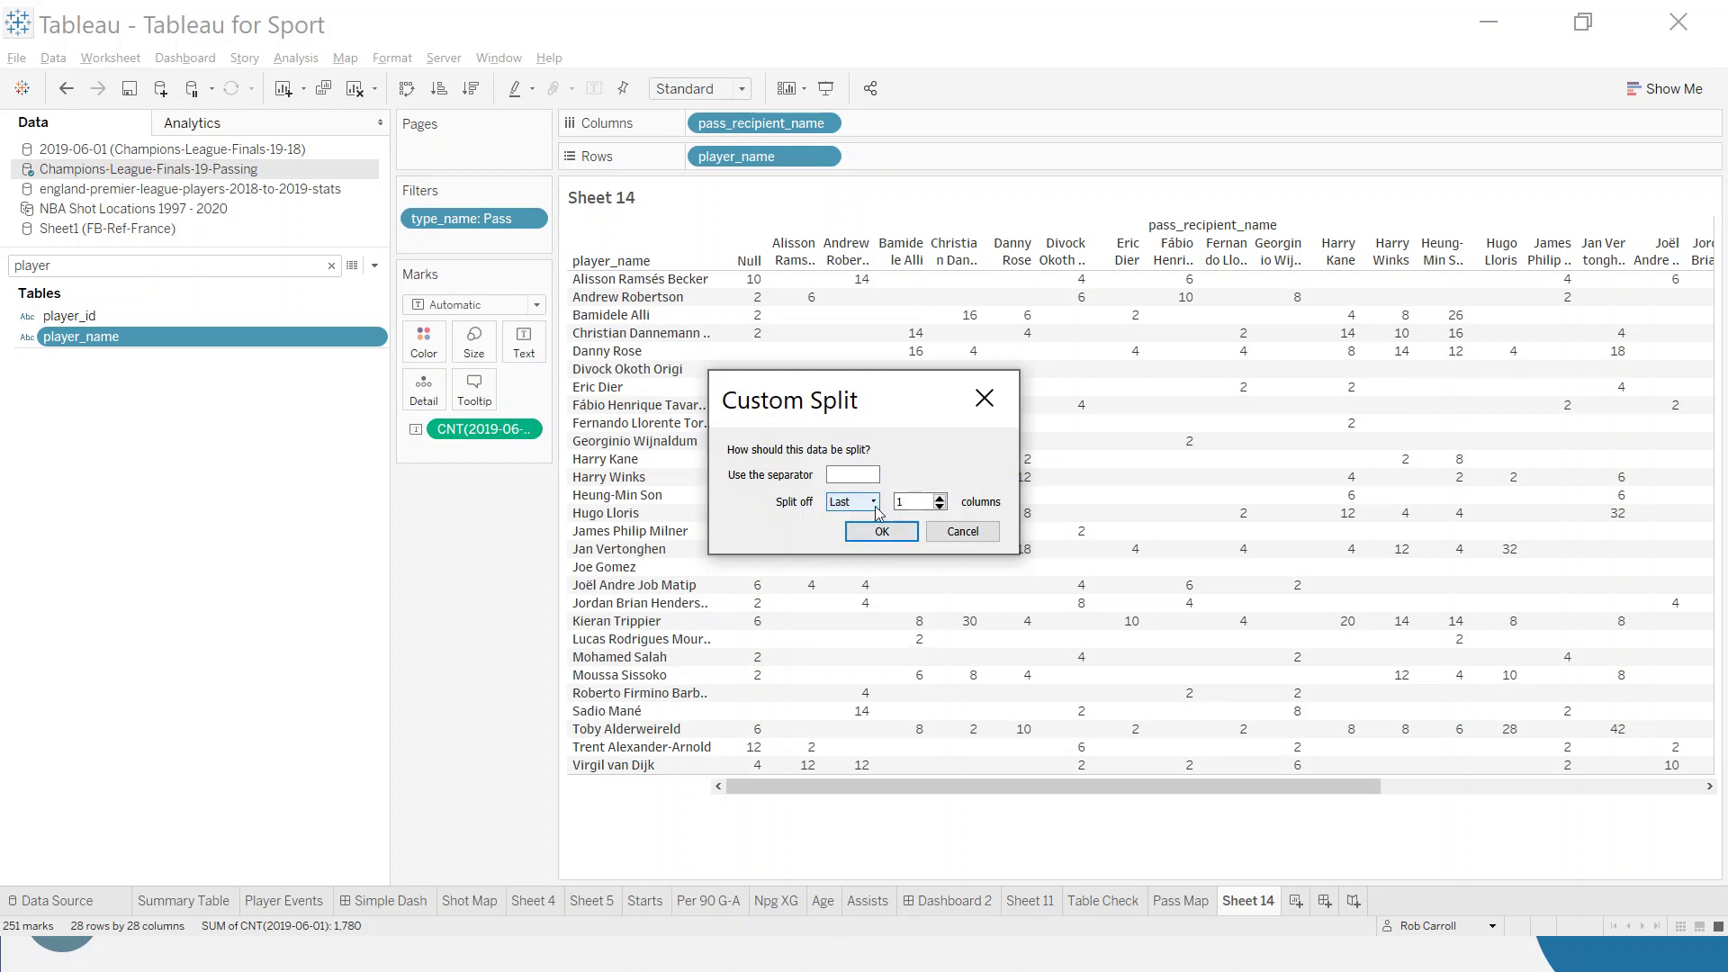
left_click(882, 532)
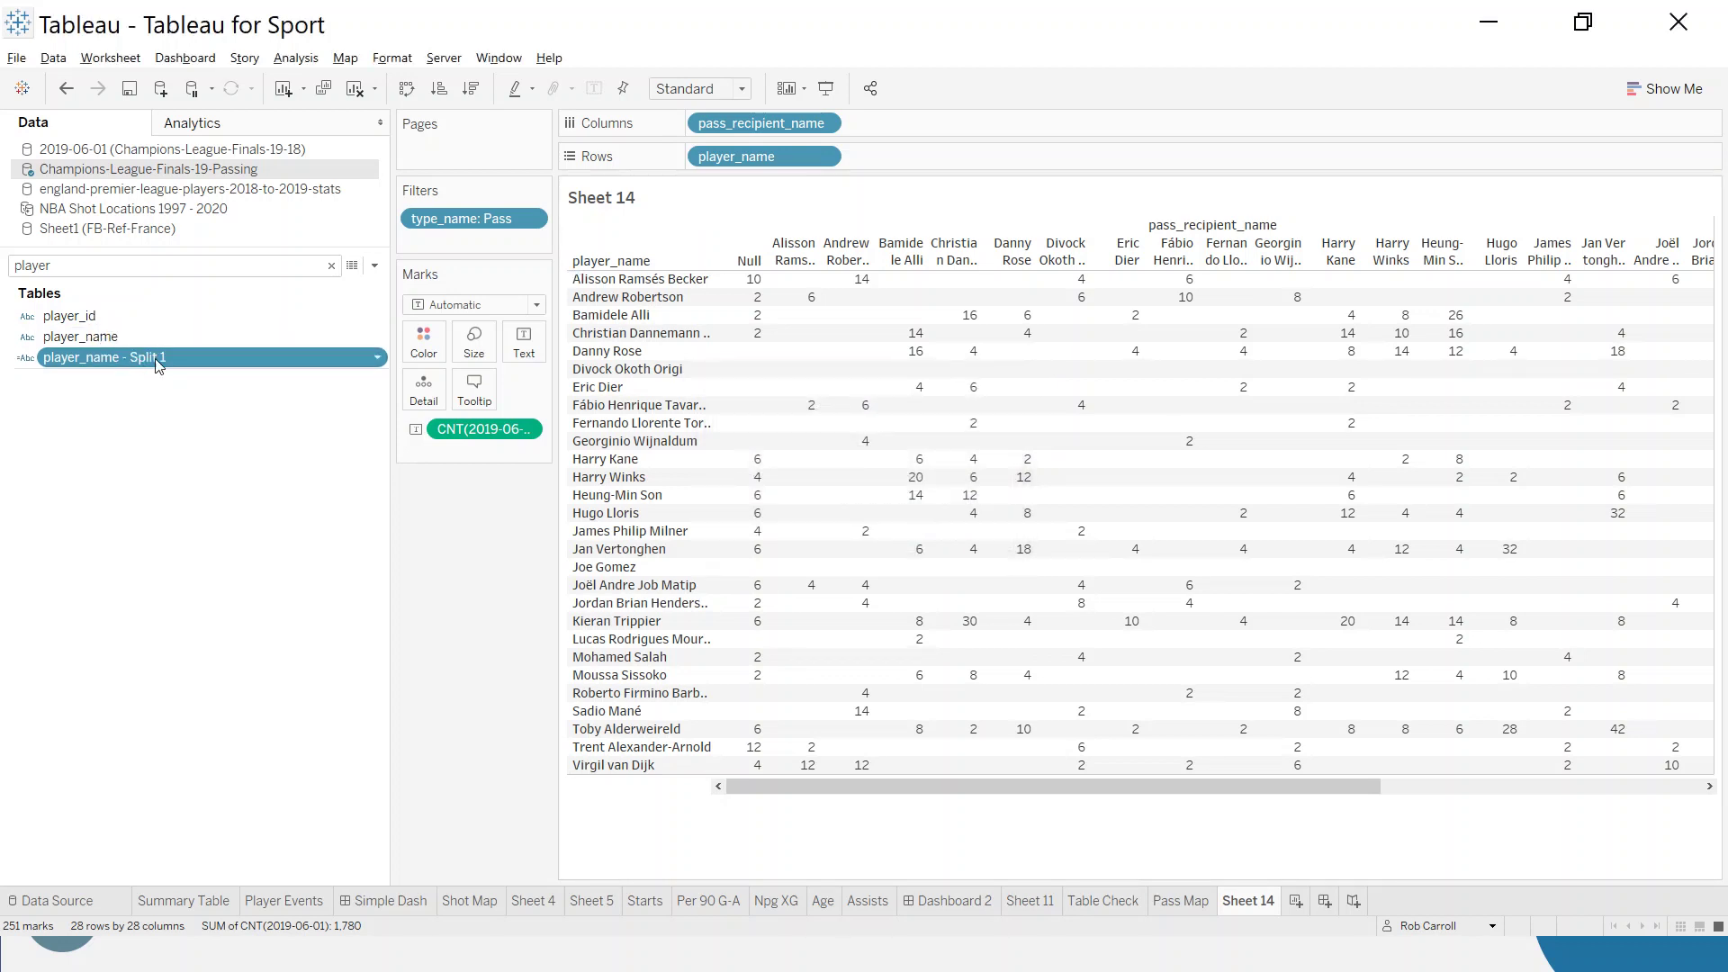
- Replace player_name on the rows with its split field, and rename that field Player Surname
left_click_drag(156, 362, 943, 159)
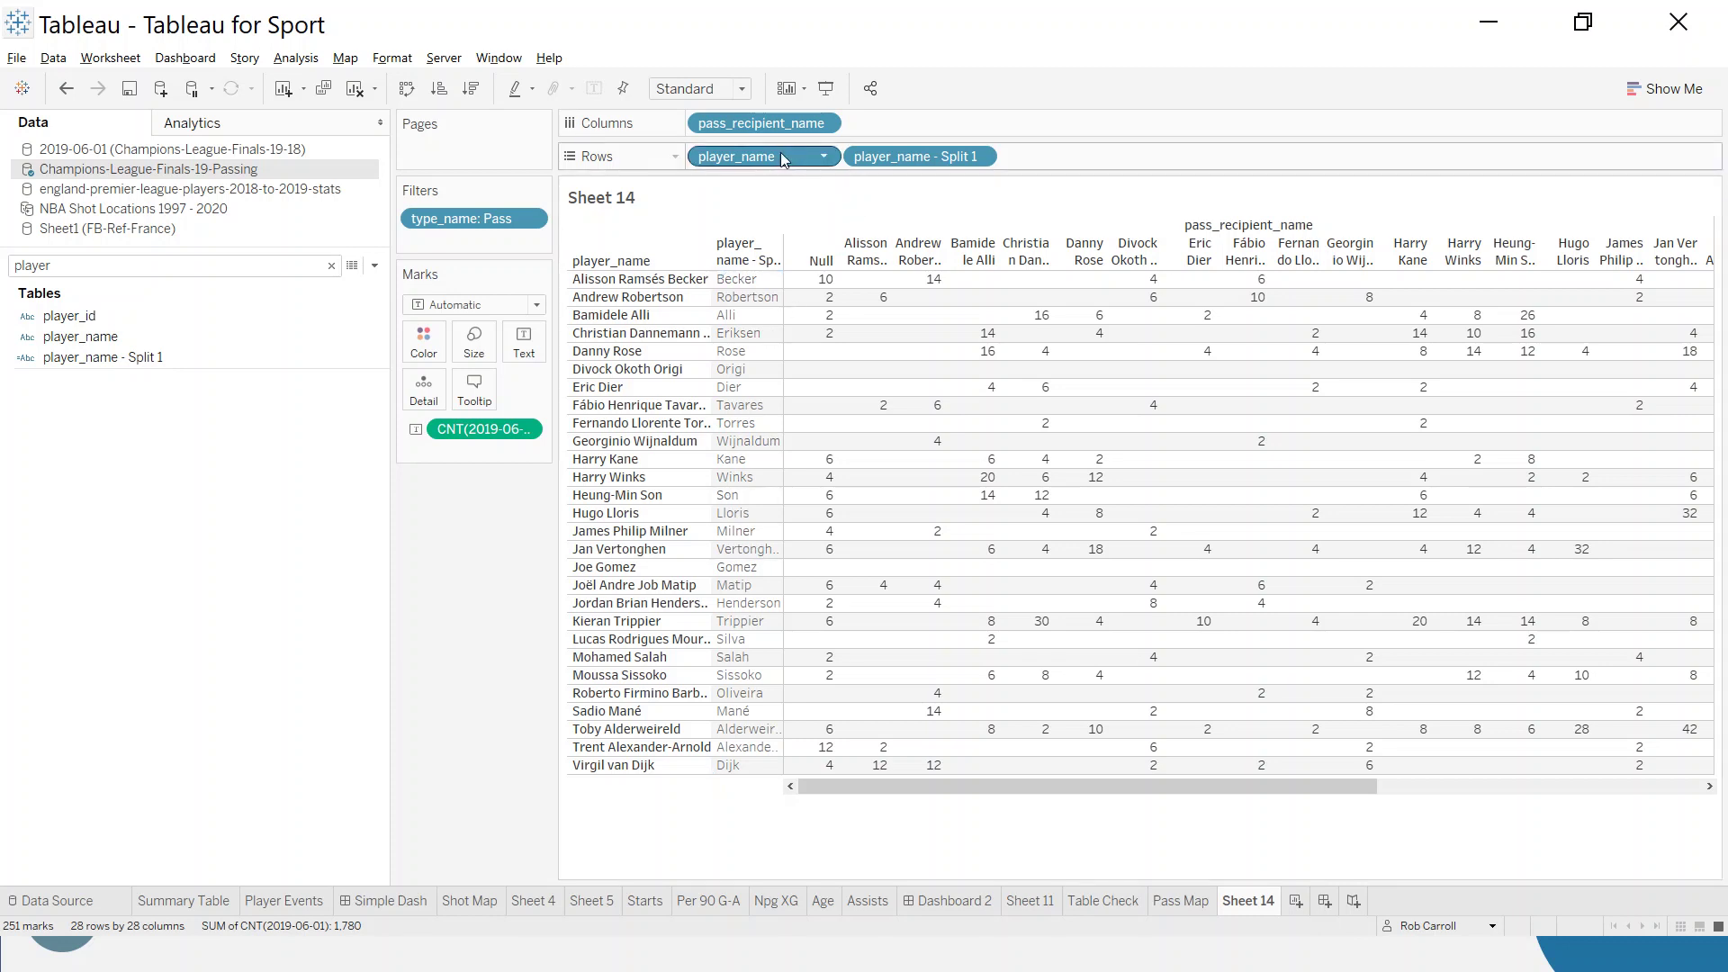
left_click_drag(782, 160, 270, 502)
right_click(144, 369)
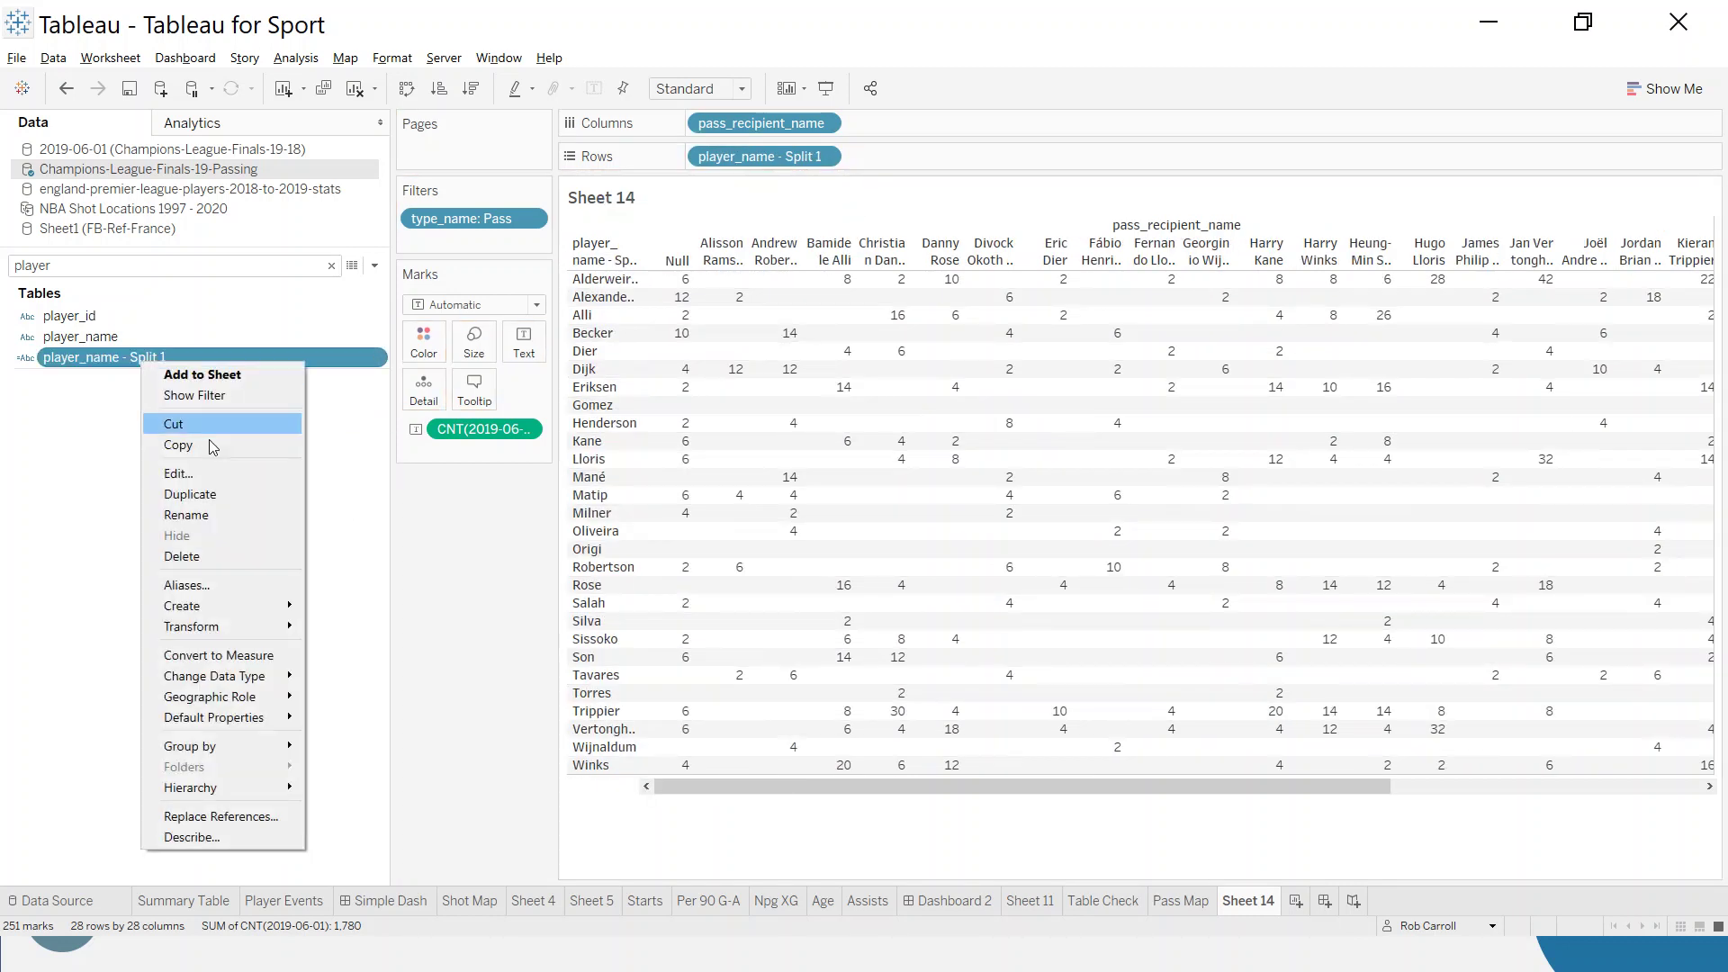
left_click(214, 521)
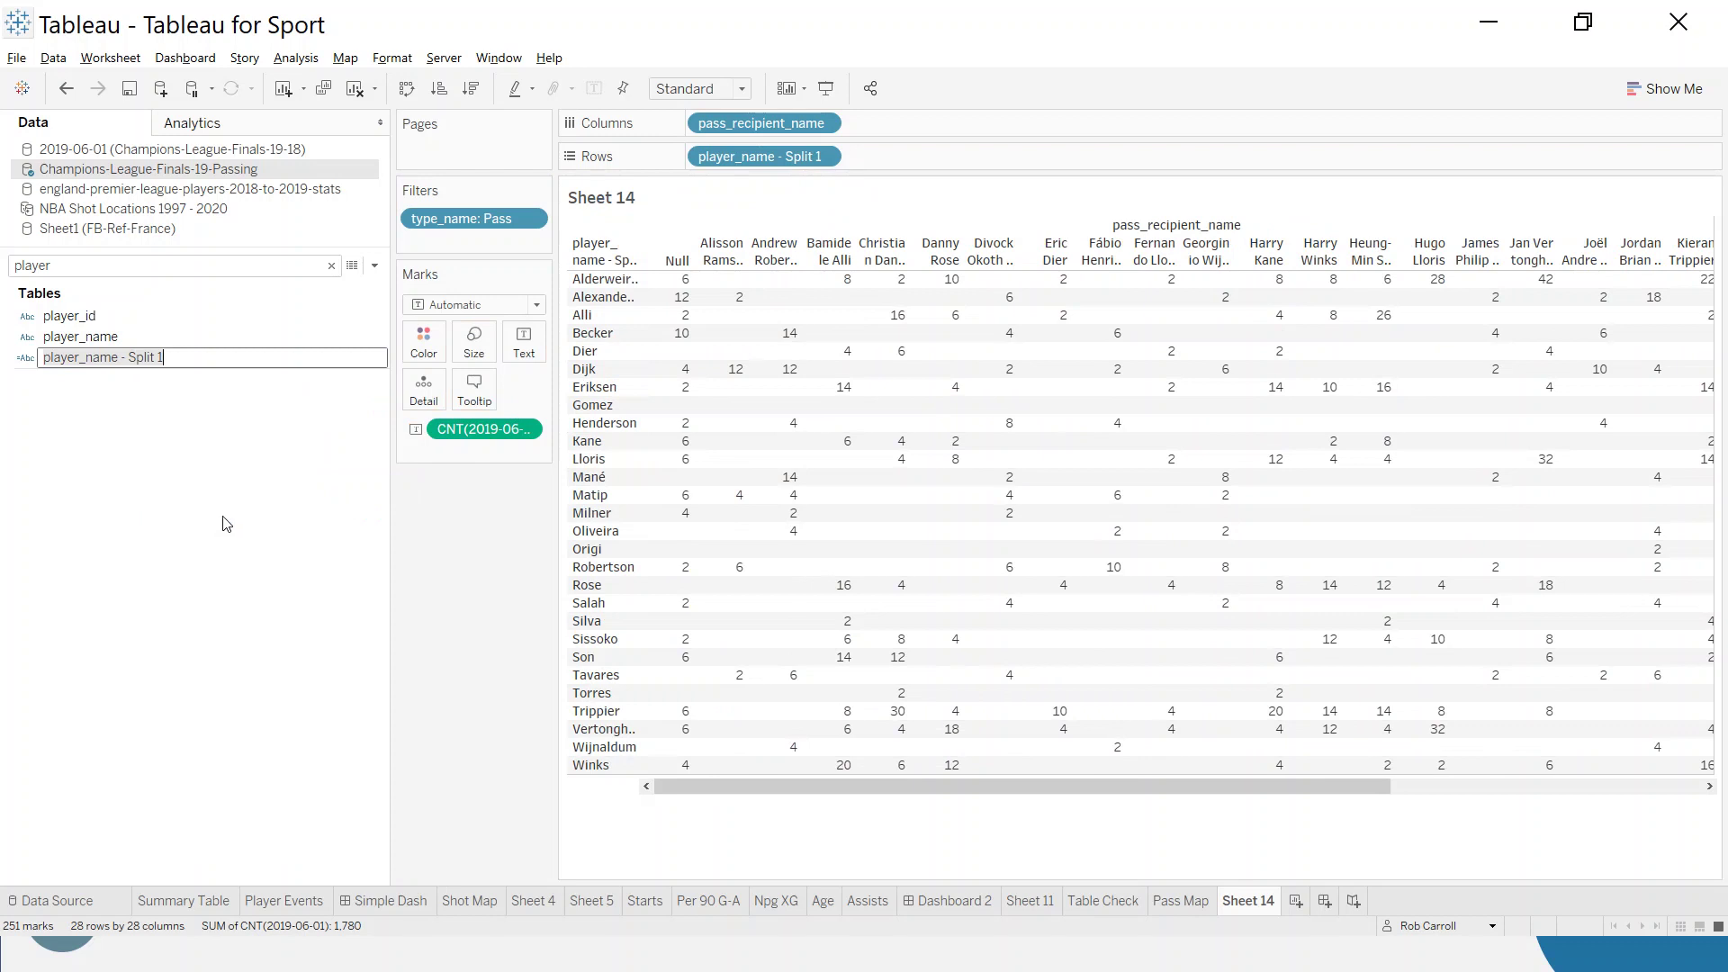
type("Player Surname")
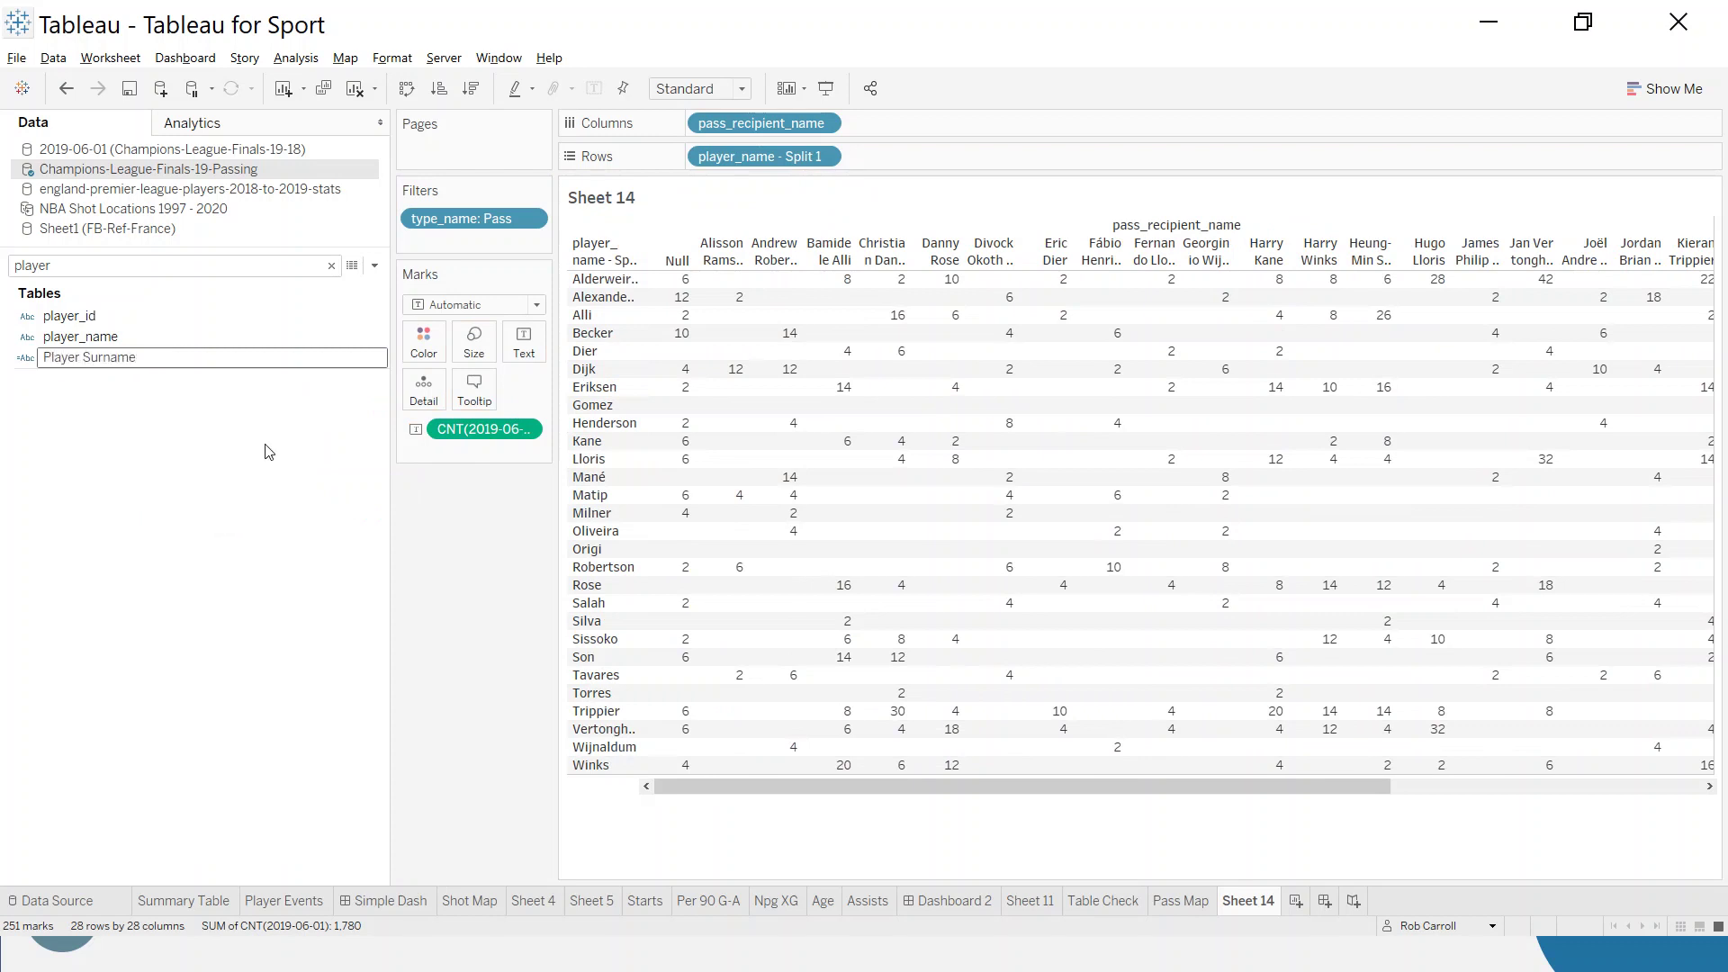
key("Return")
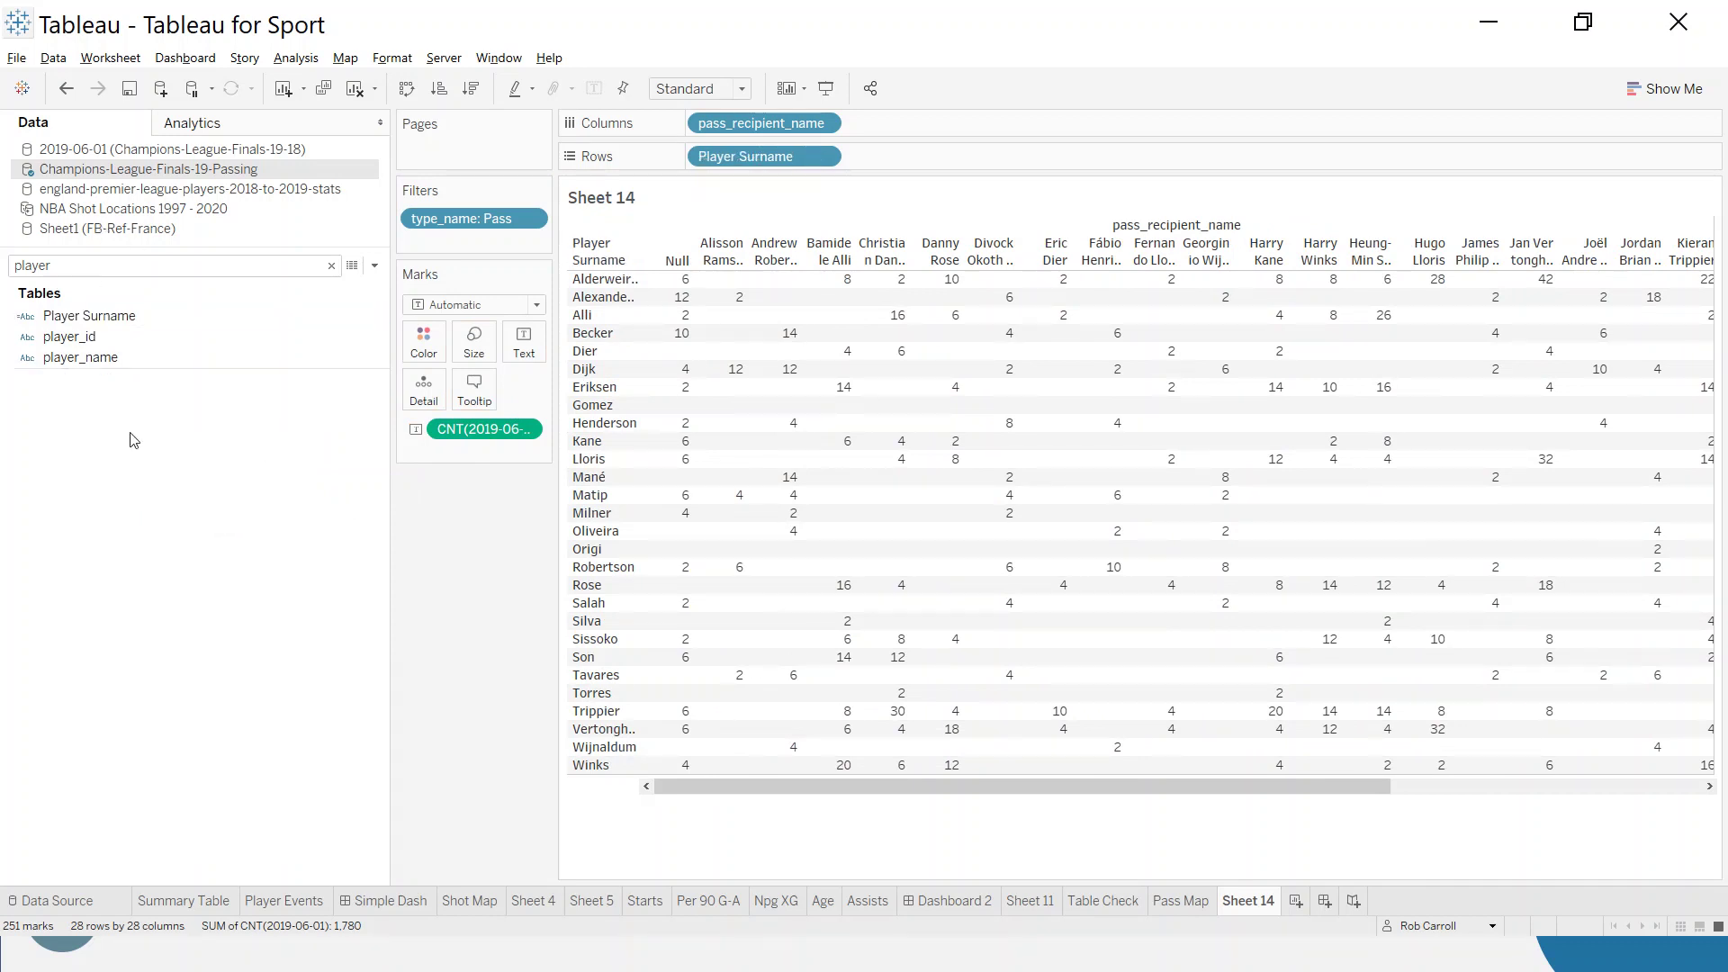
- Find pass_recipient_name and create a custom split of it with a space separator, splitting off the last 1 column
left_click(92, 273)
key("ctrl+a")
type("r")
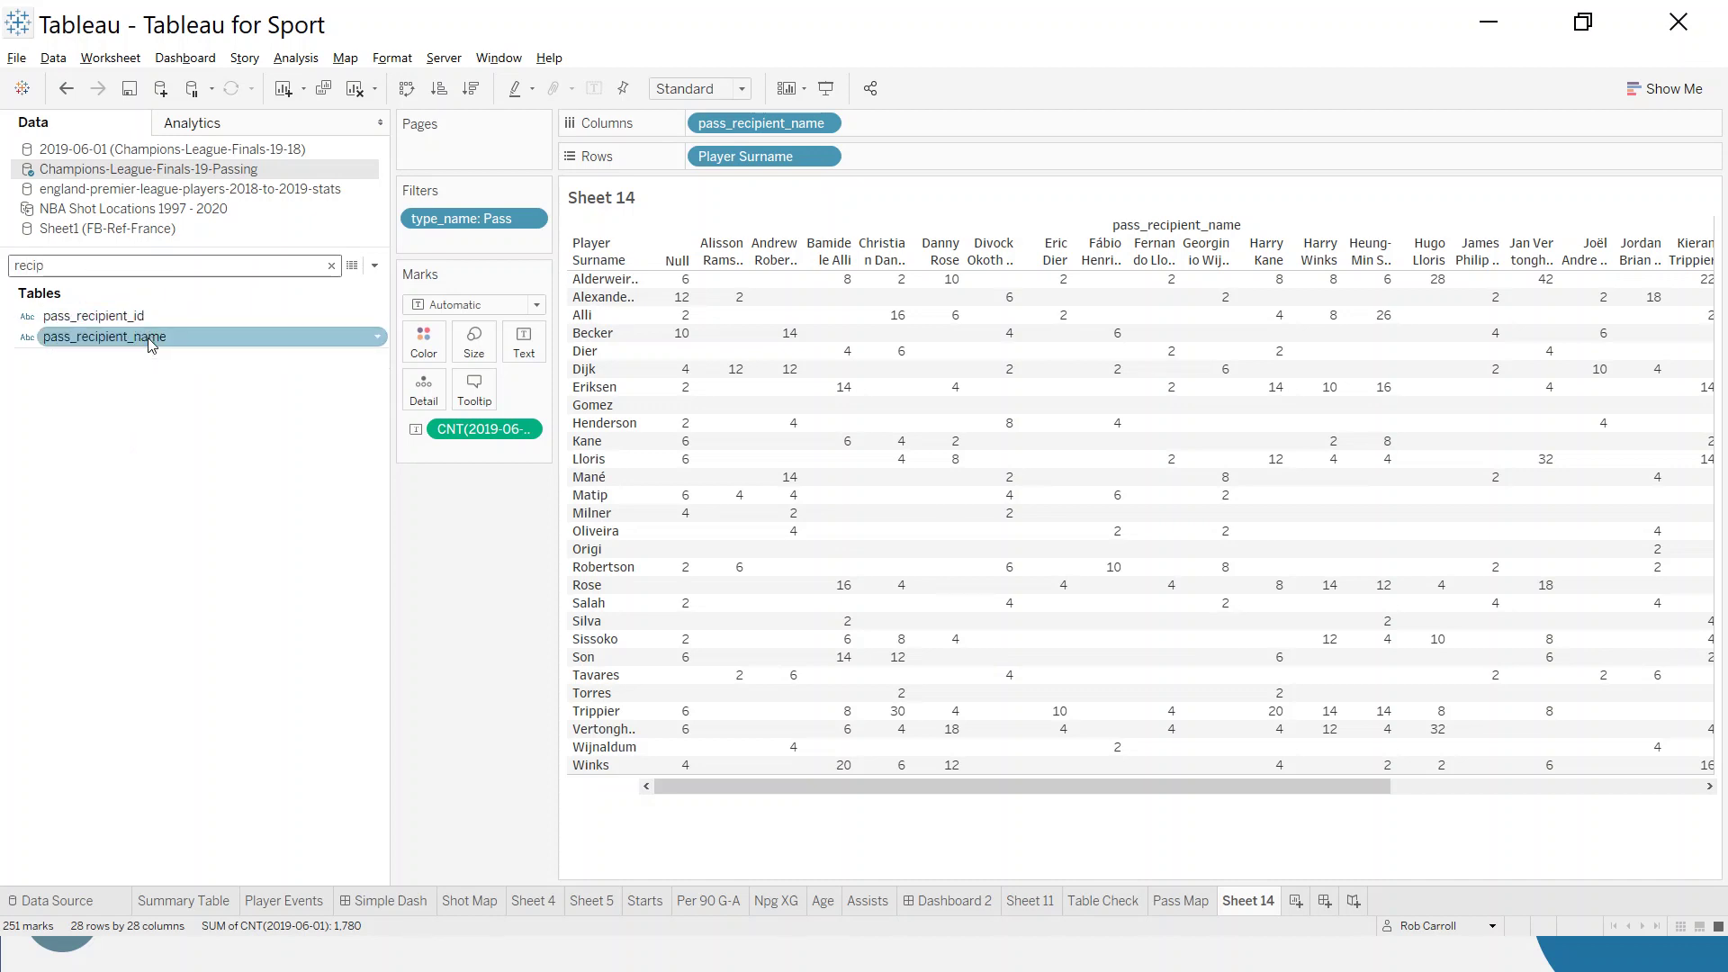
right_click(148, 338)
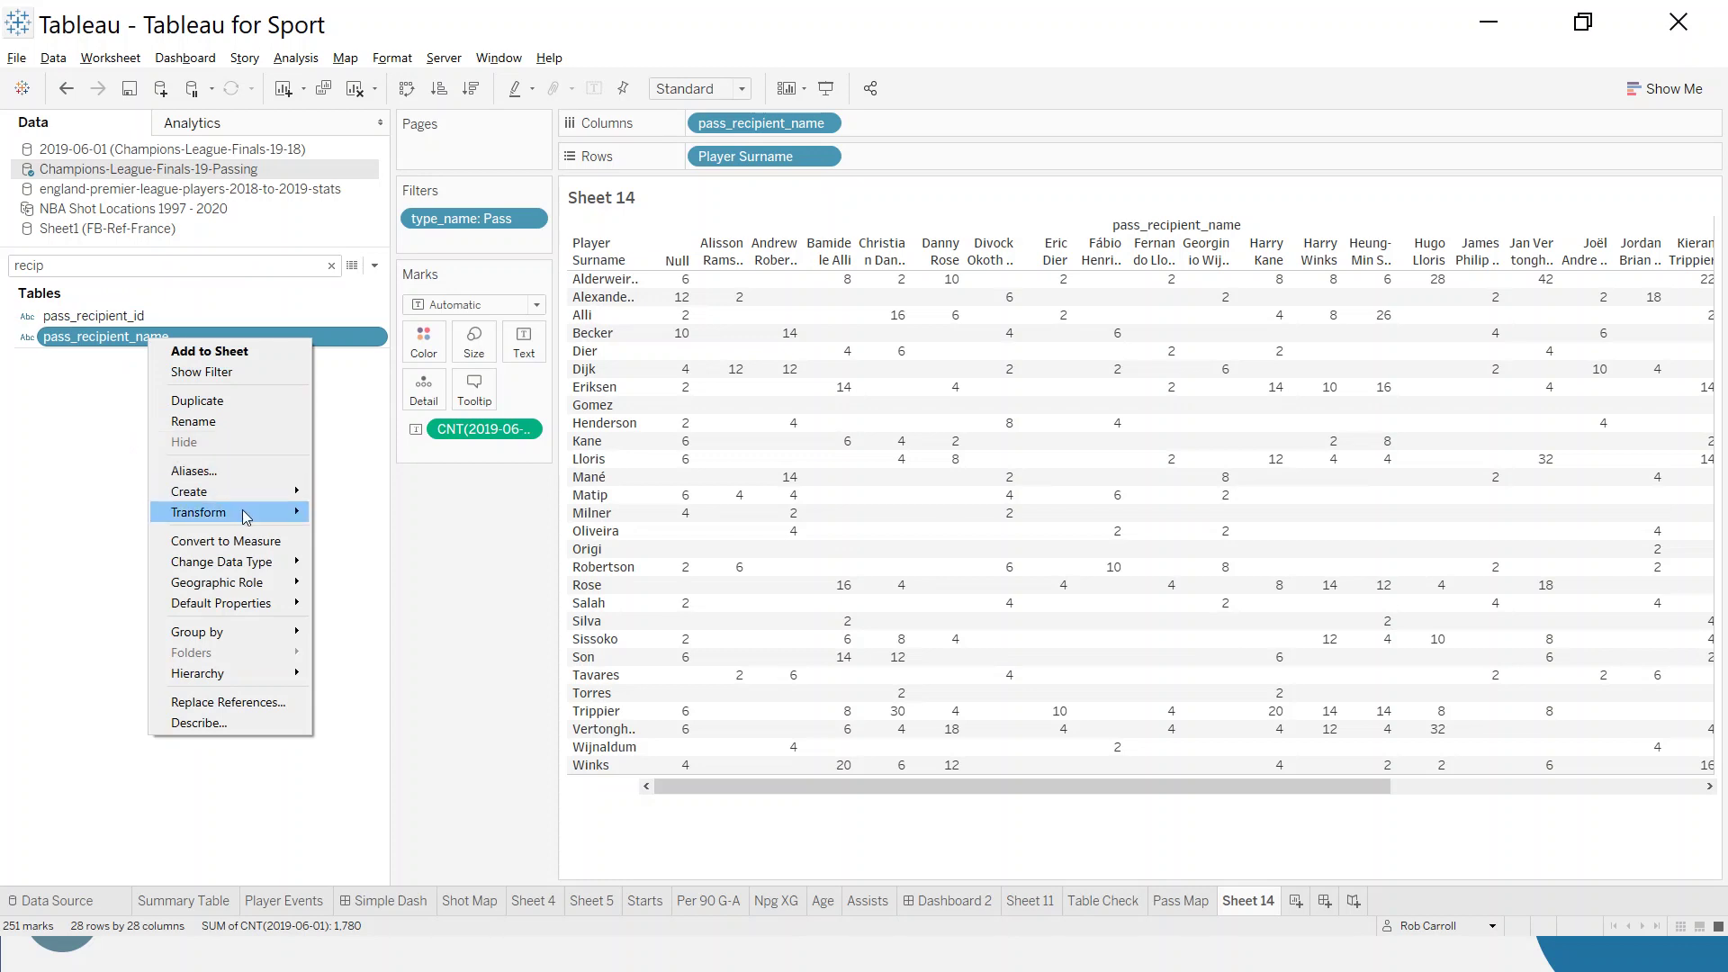
mouse_move(245, 515)
left_click(420, 541)
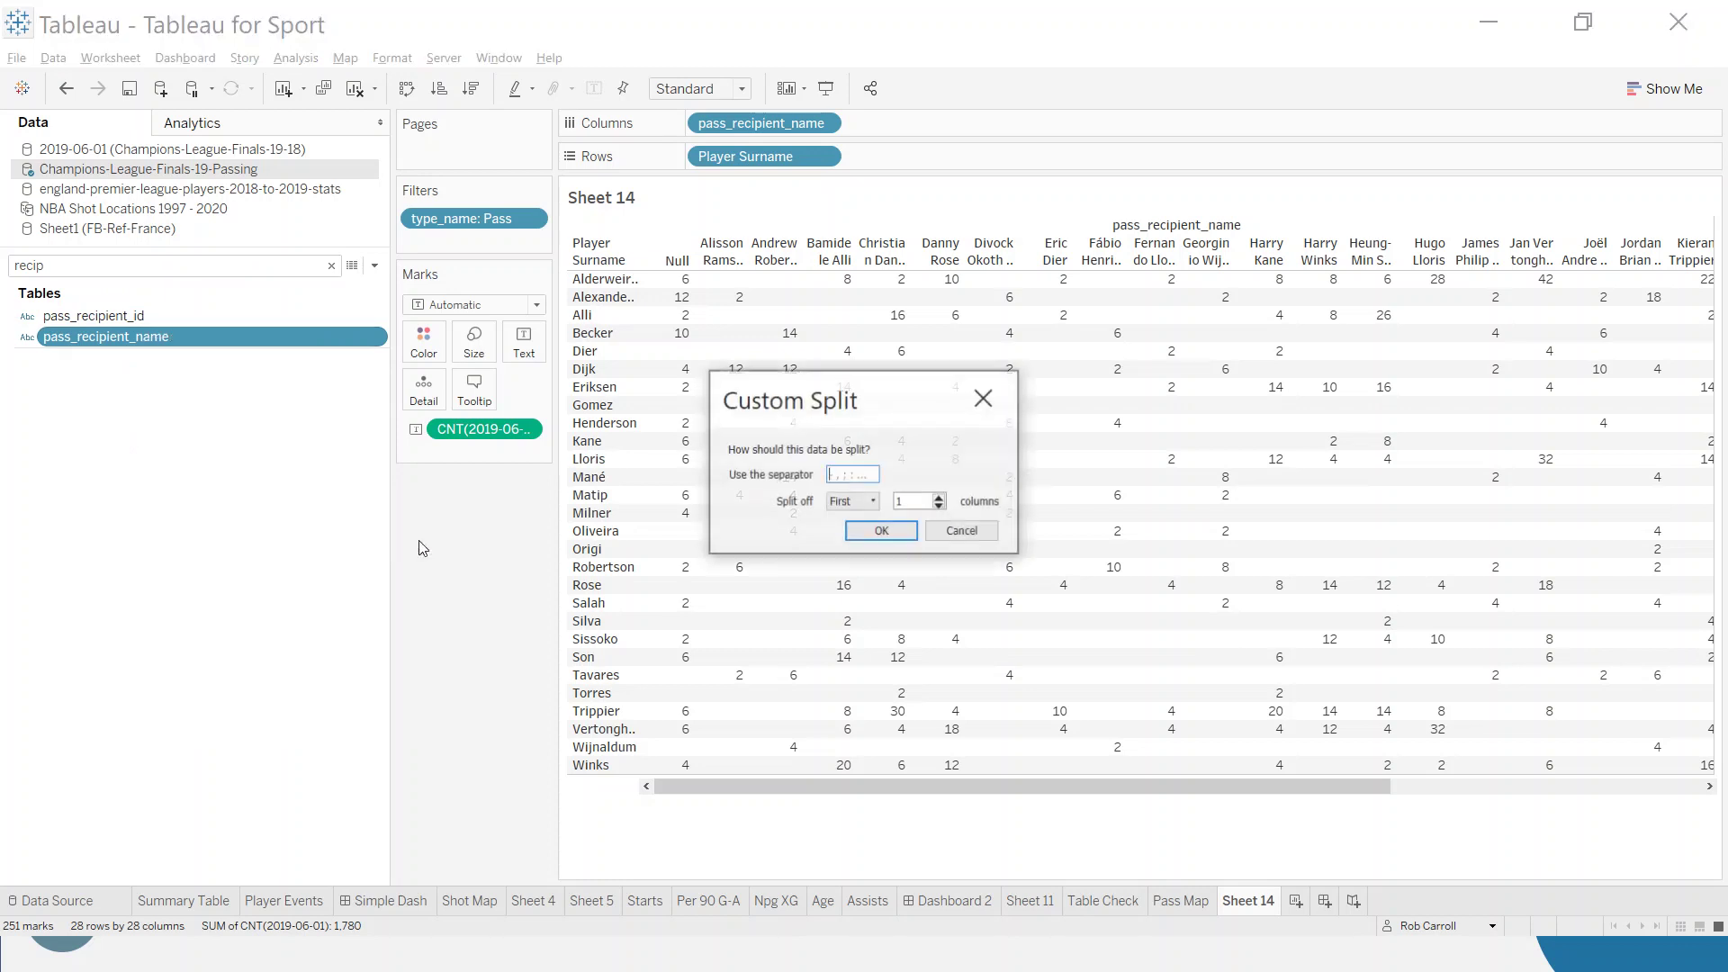
left_click(864, 502)
left_click(856, 528)
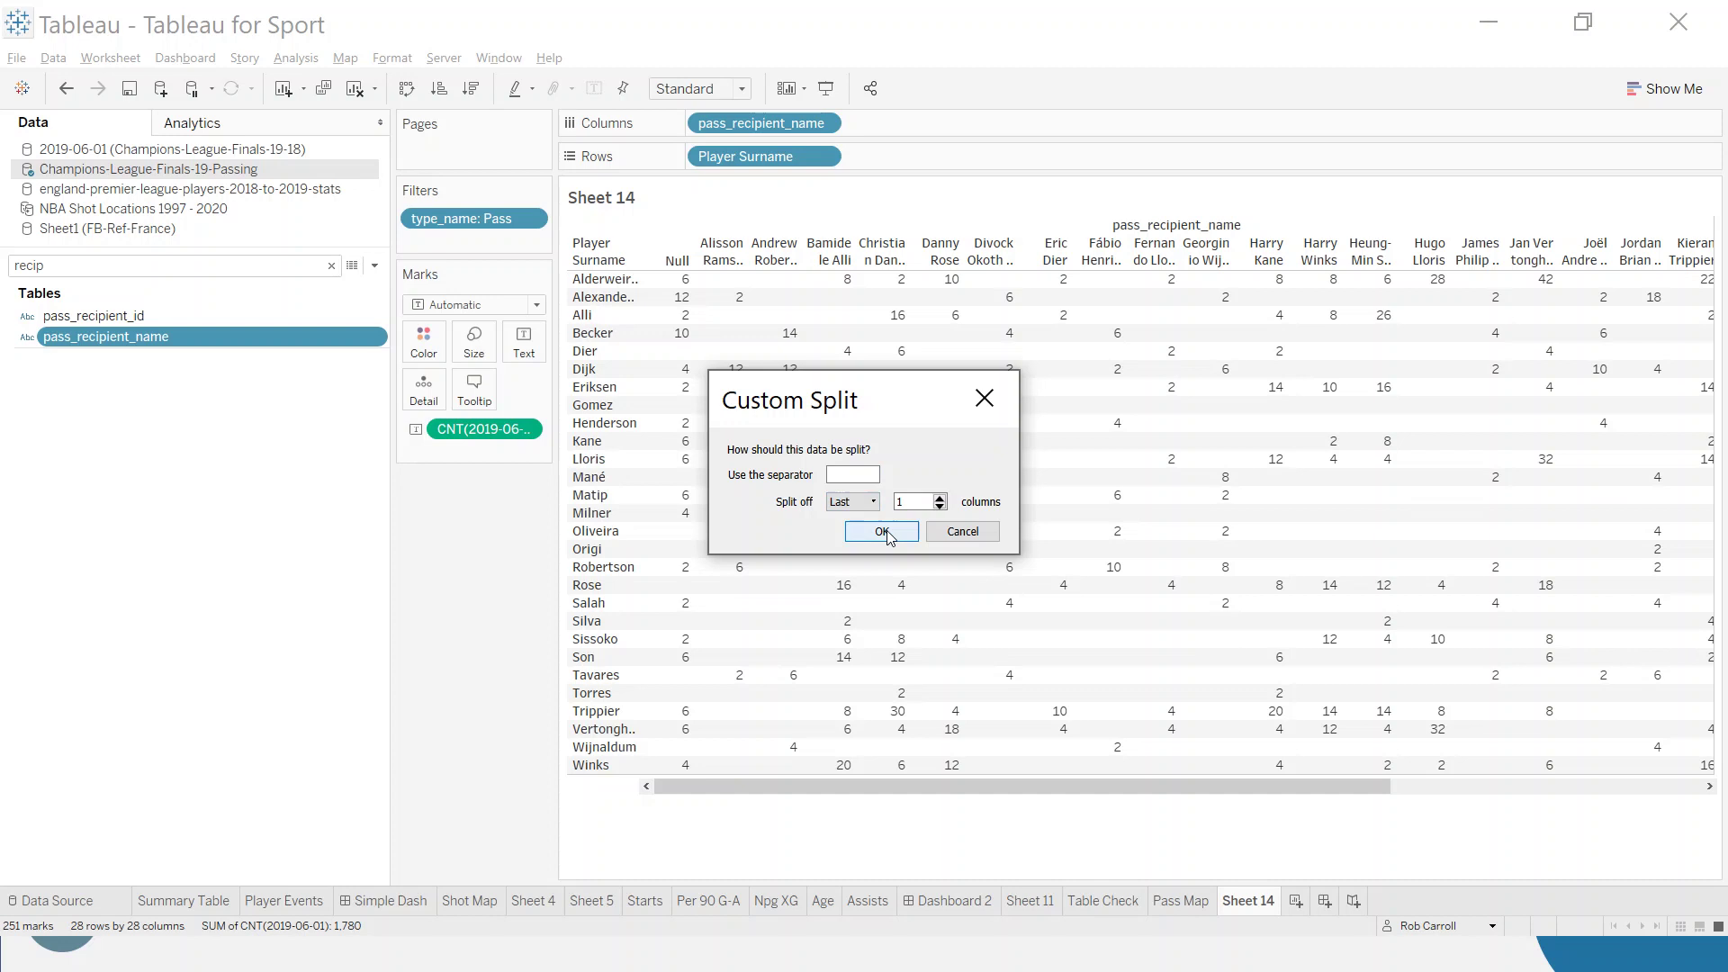
left_click(882, 532)
- Rename the split field as Recipient Surname, replace pass_recipient_name on the columns with it, and make the column header row taller
right_click(197, 362)
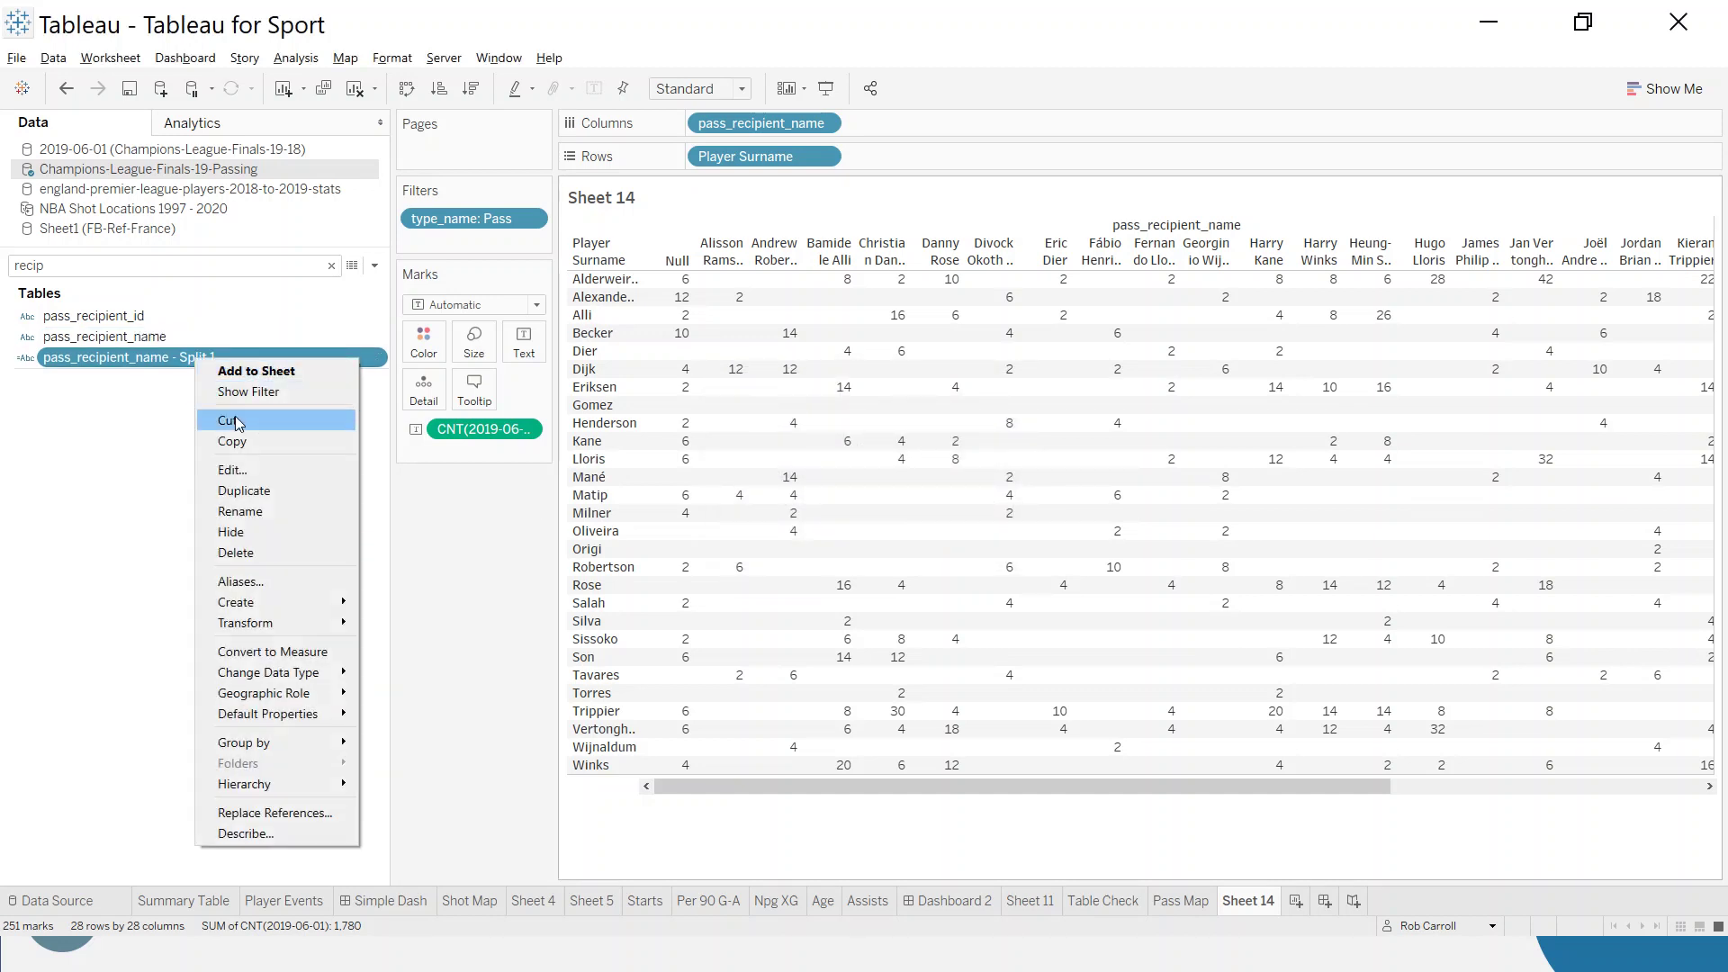
left_click(259, 511)
type("Recipient Surname")
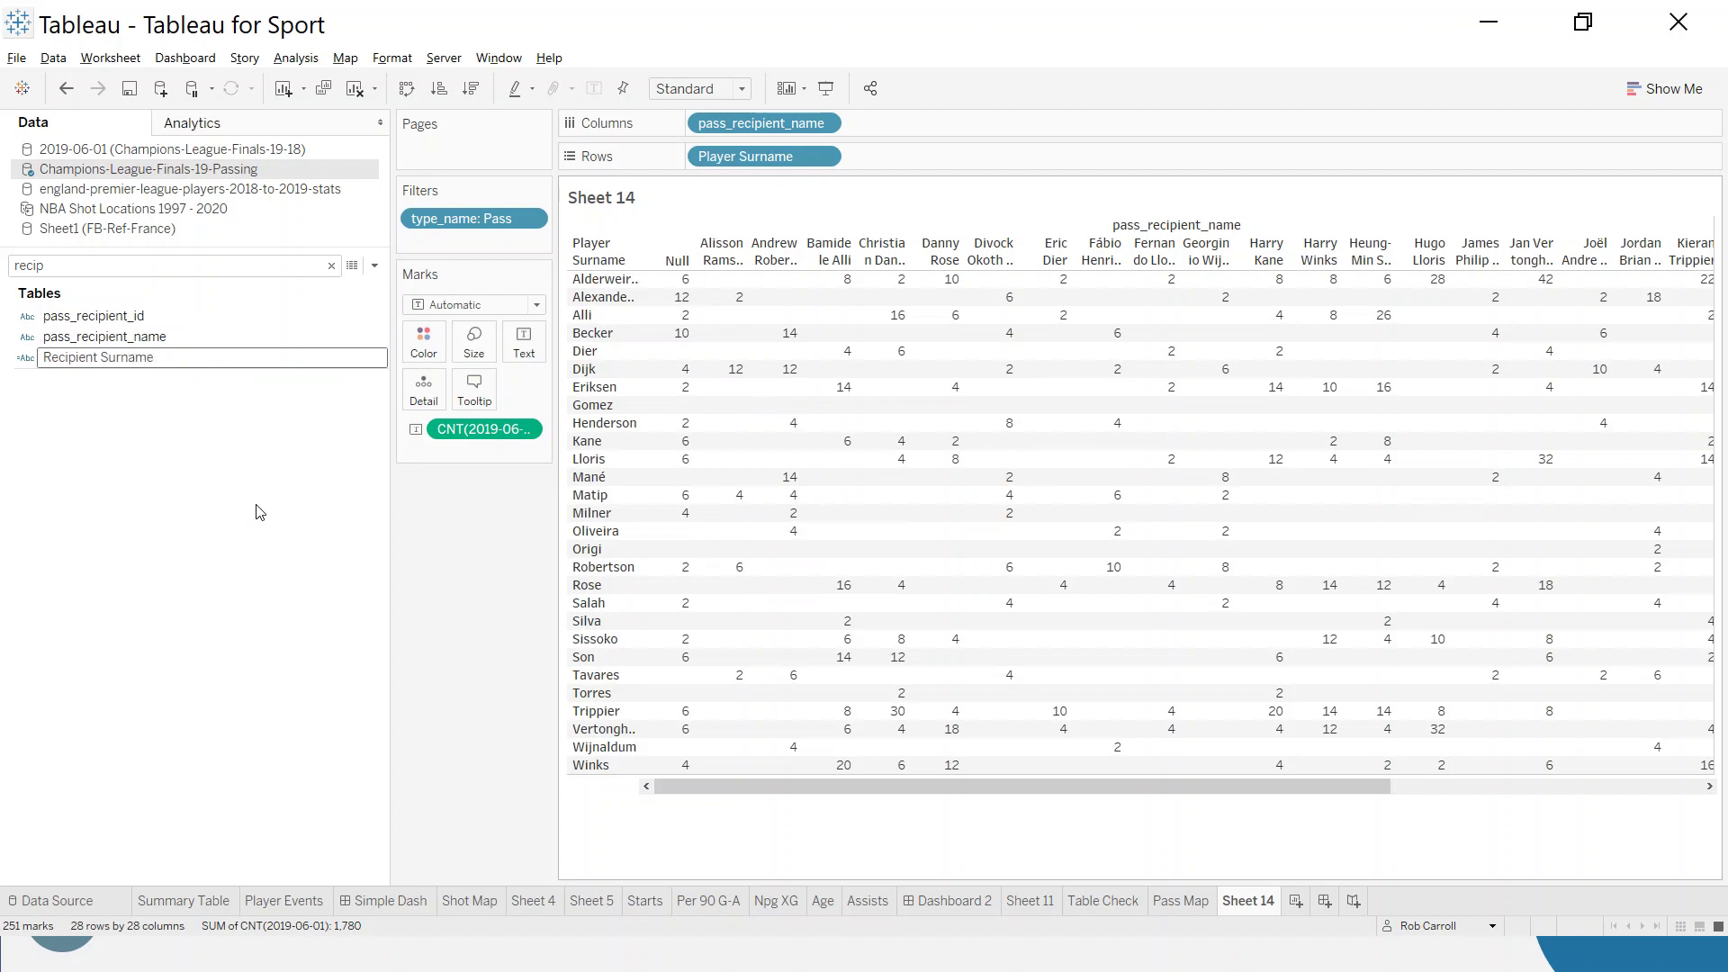
key("Return")
left_click_drag(102, 371, 769, 129)
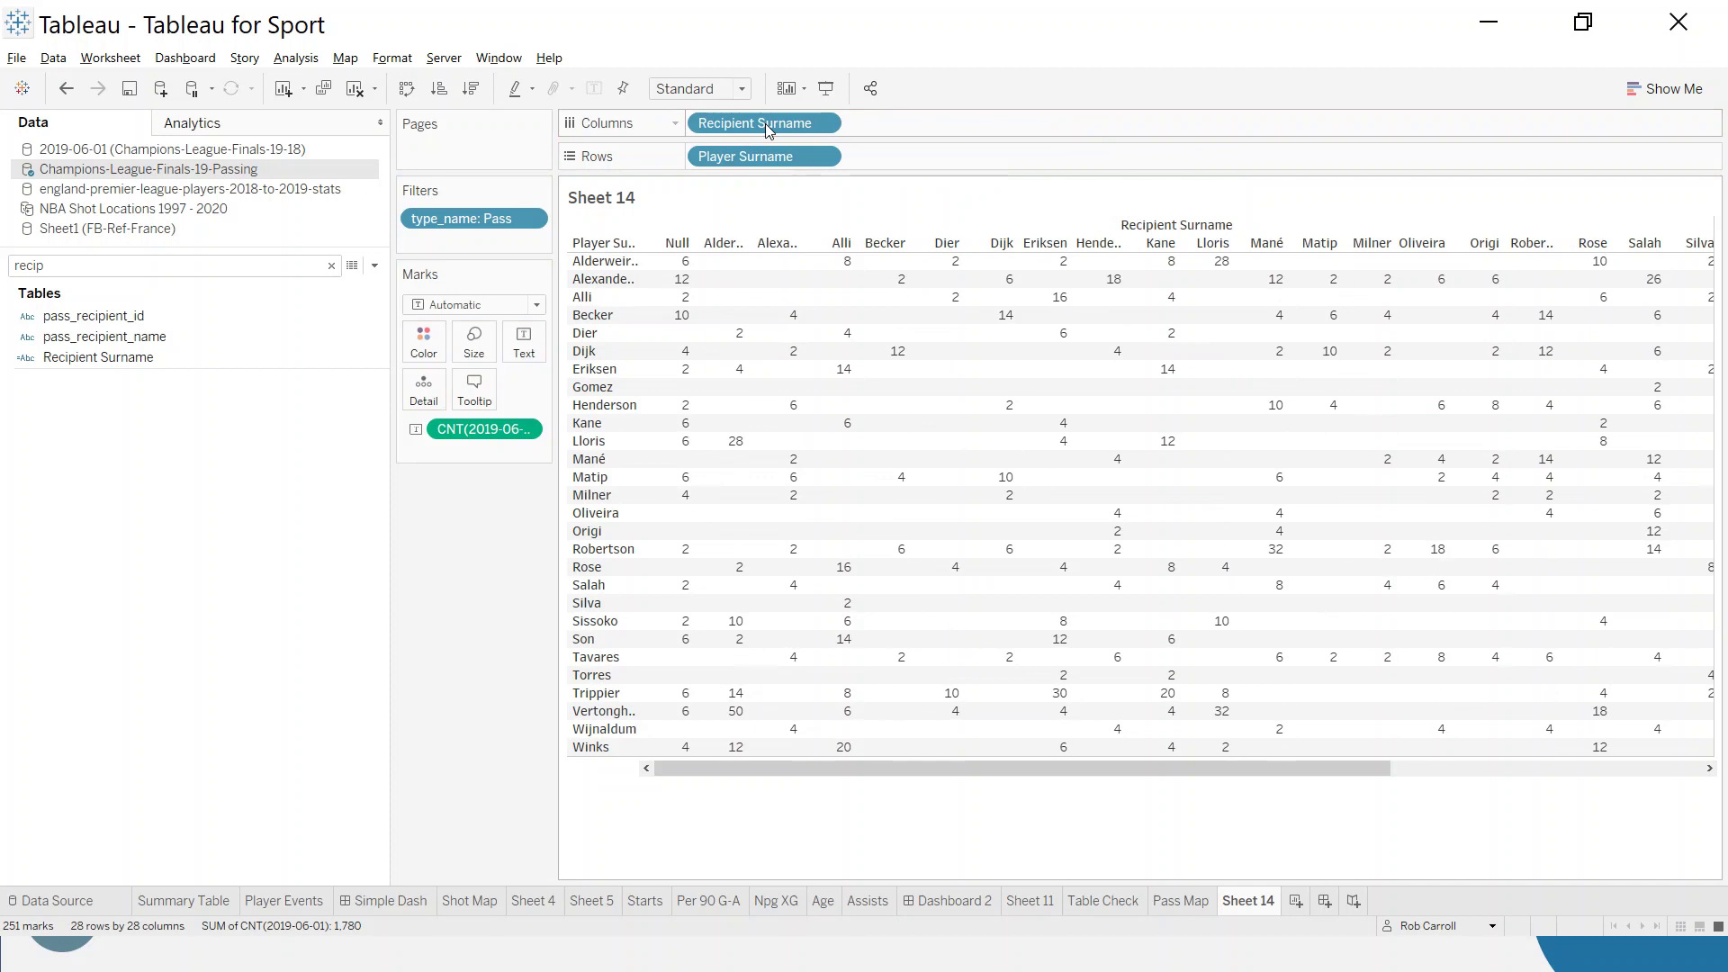
left_click_drag(757, 253, 761, 297)
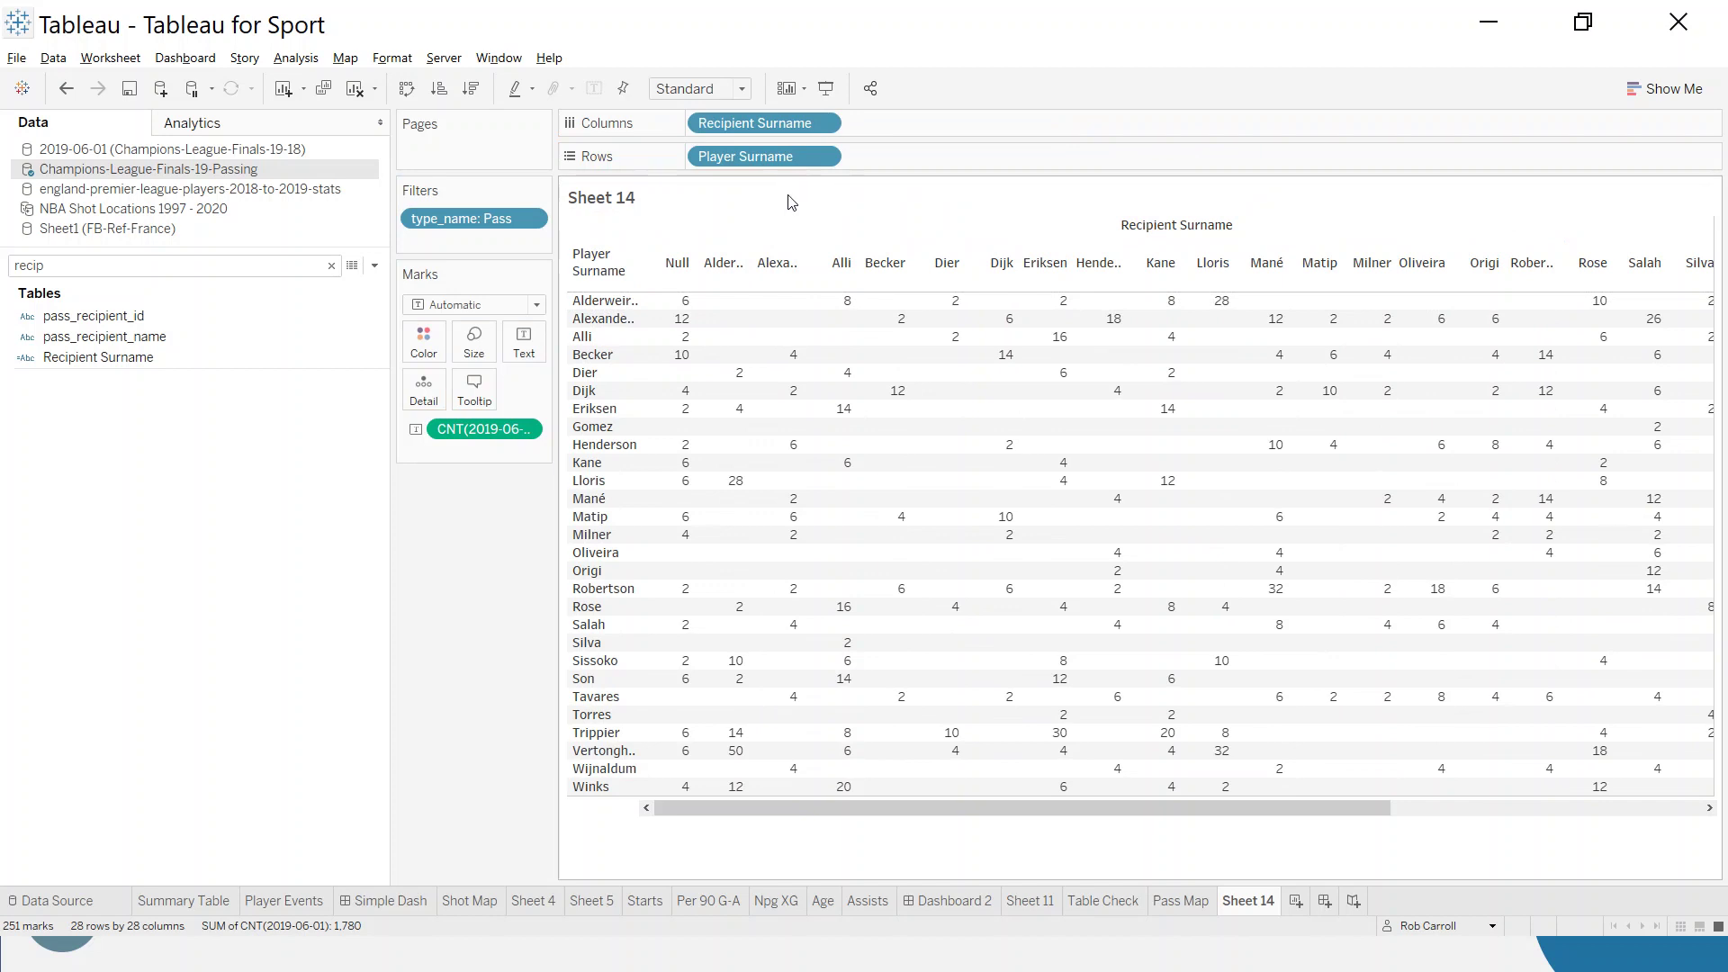
- Search the fields for team and filter the matrix by team_name to Liverpool only
left_click(84, 271)
type("team")
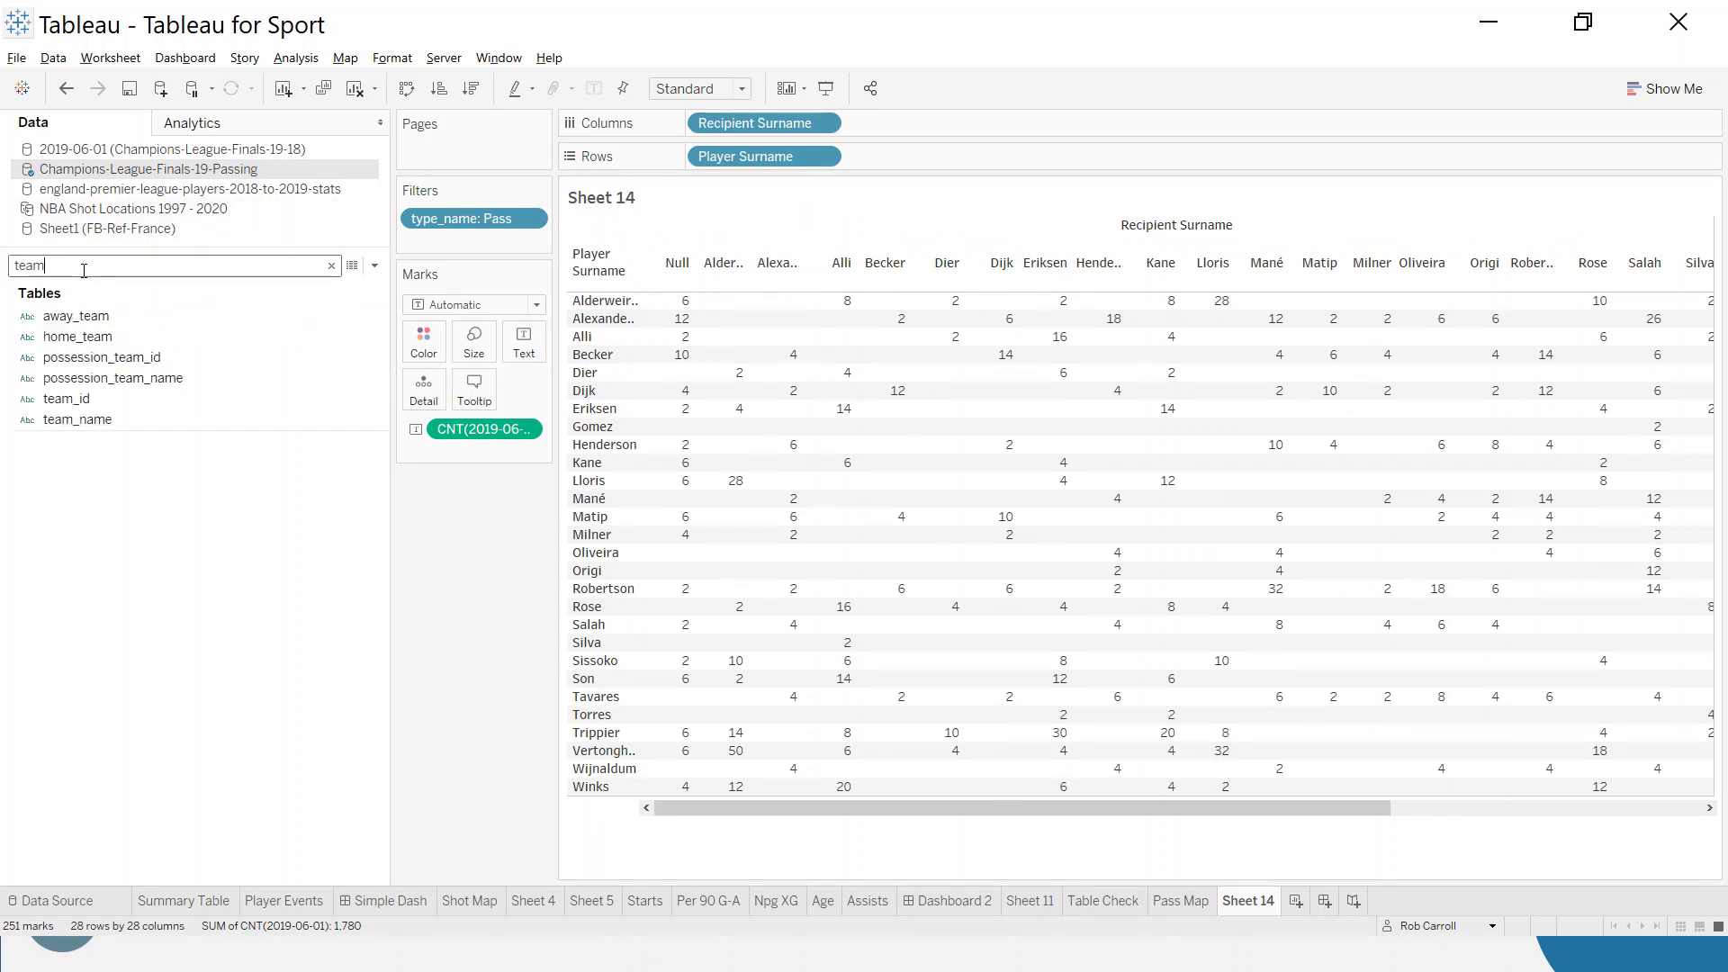
left_click_drag(78, 419, 464, 242)
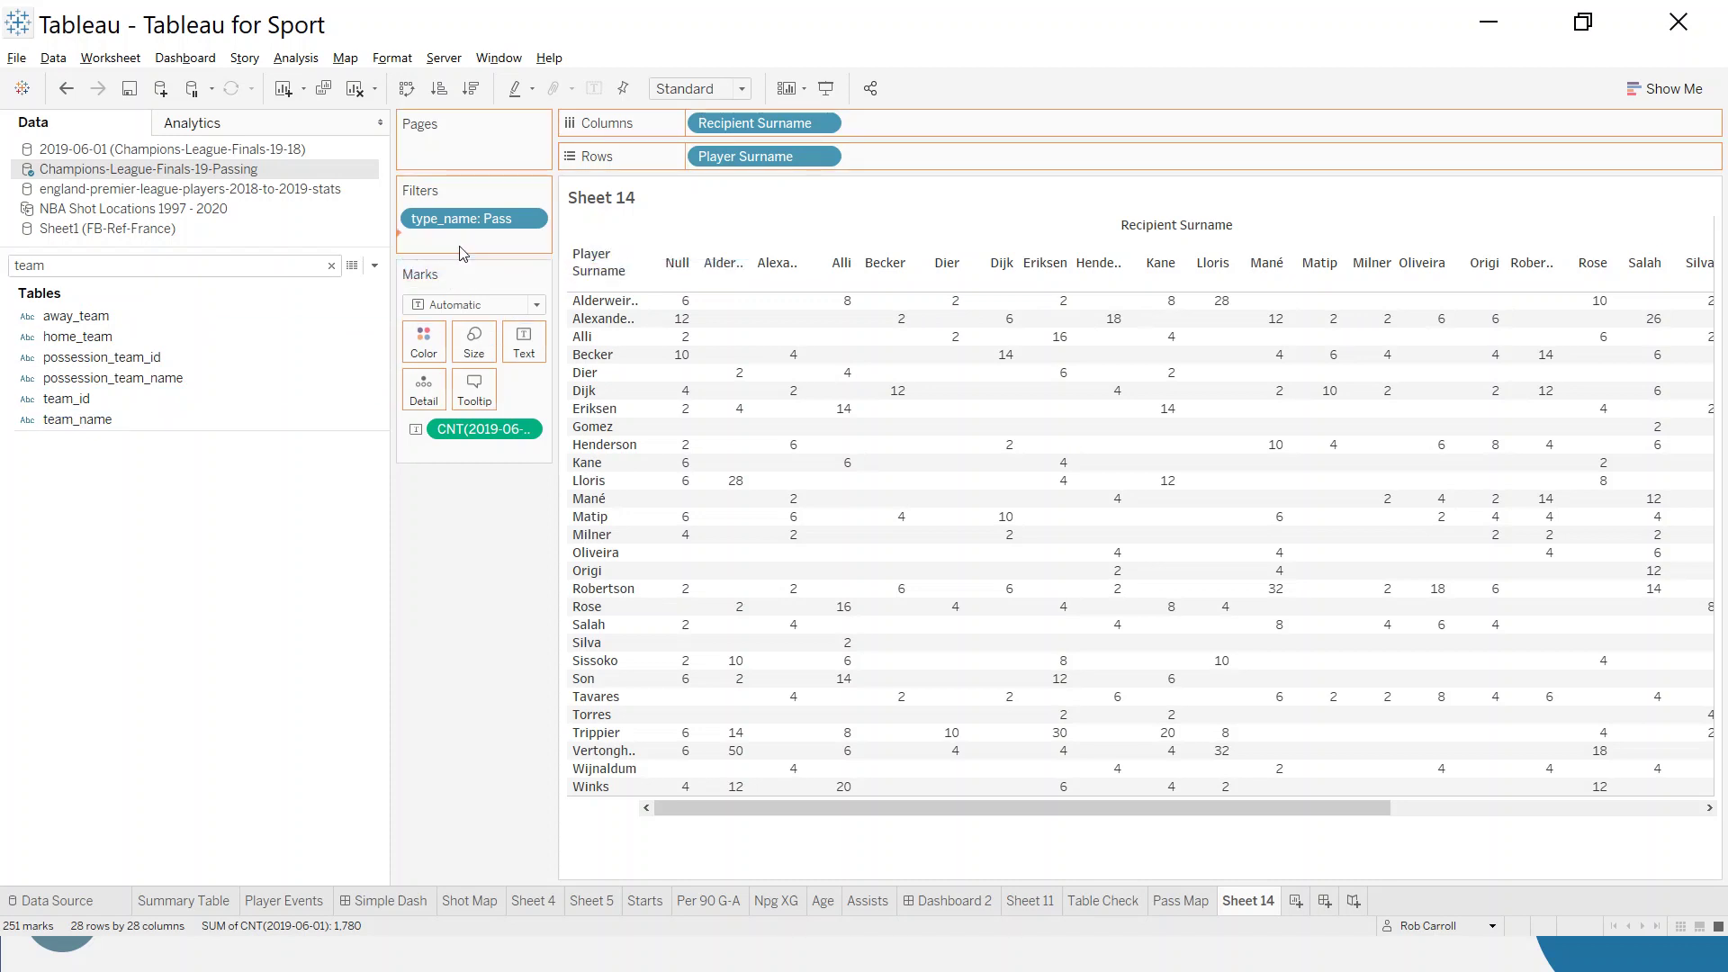
left_click(854, 723)
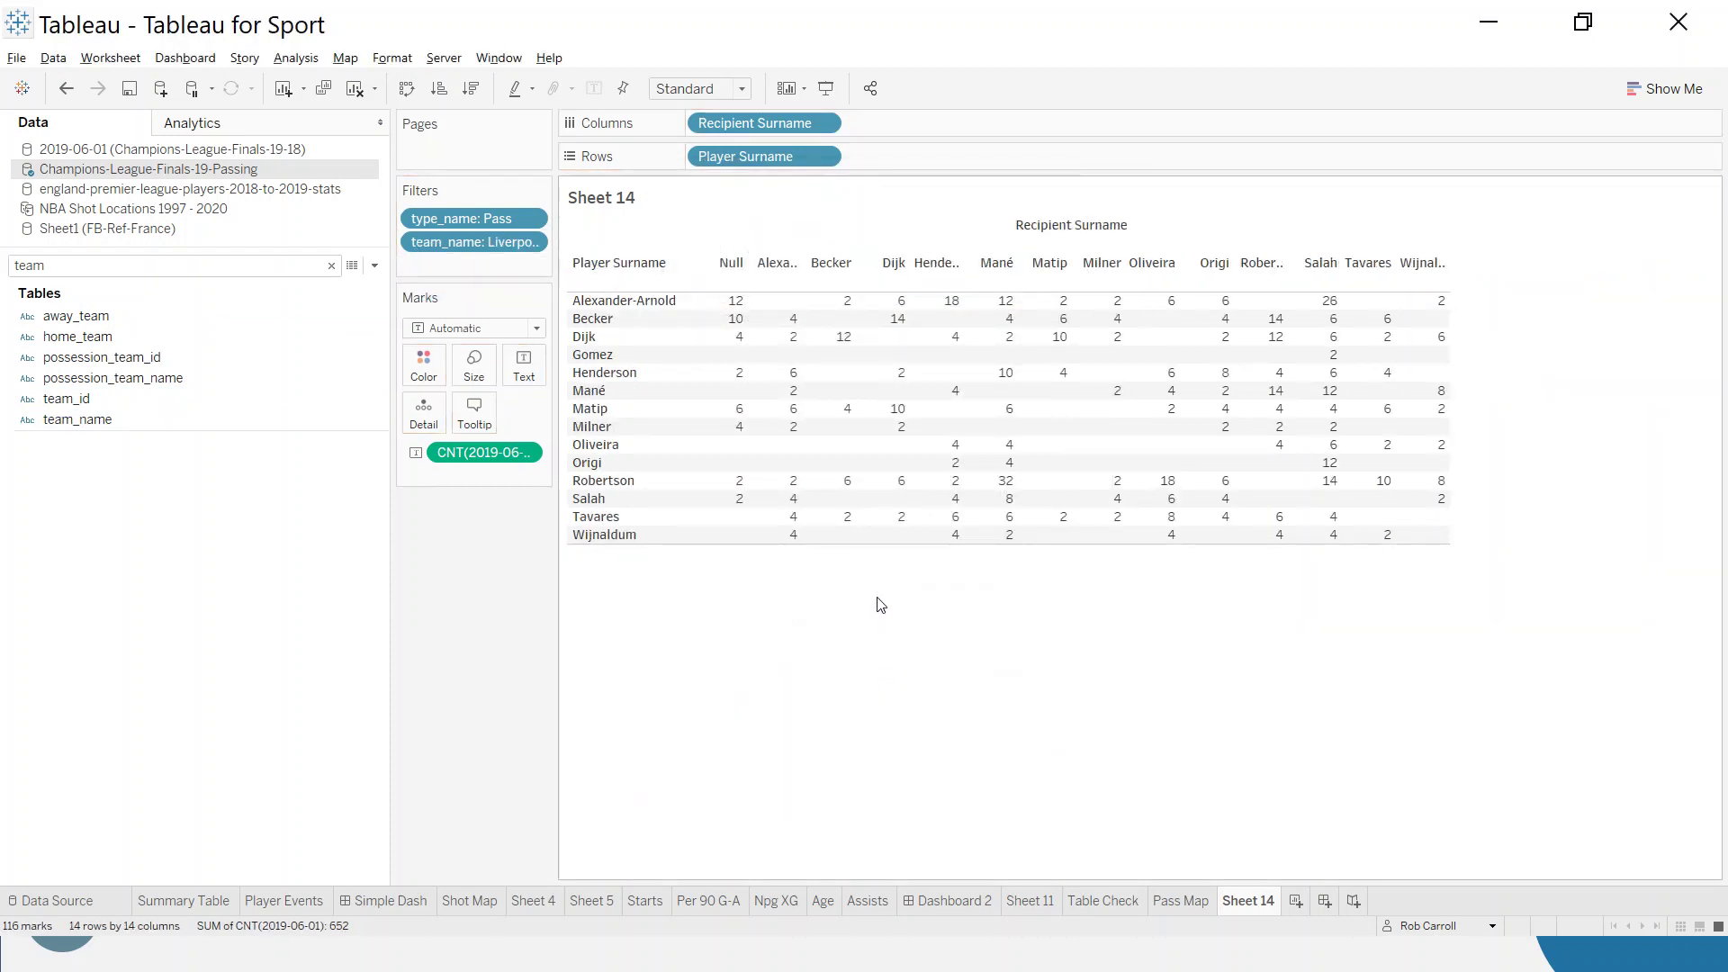
- Fit the matrix to Entire View and set the cell text alignment to Center
left_click(741, 89)
left_click(720, 159)
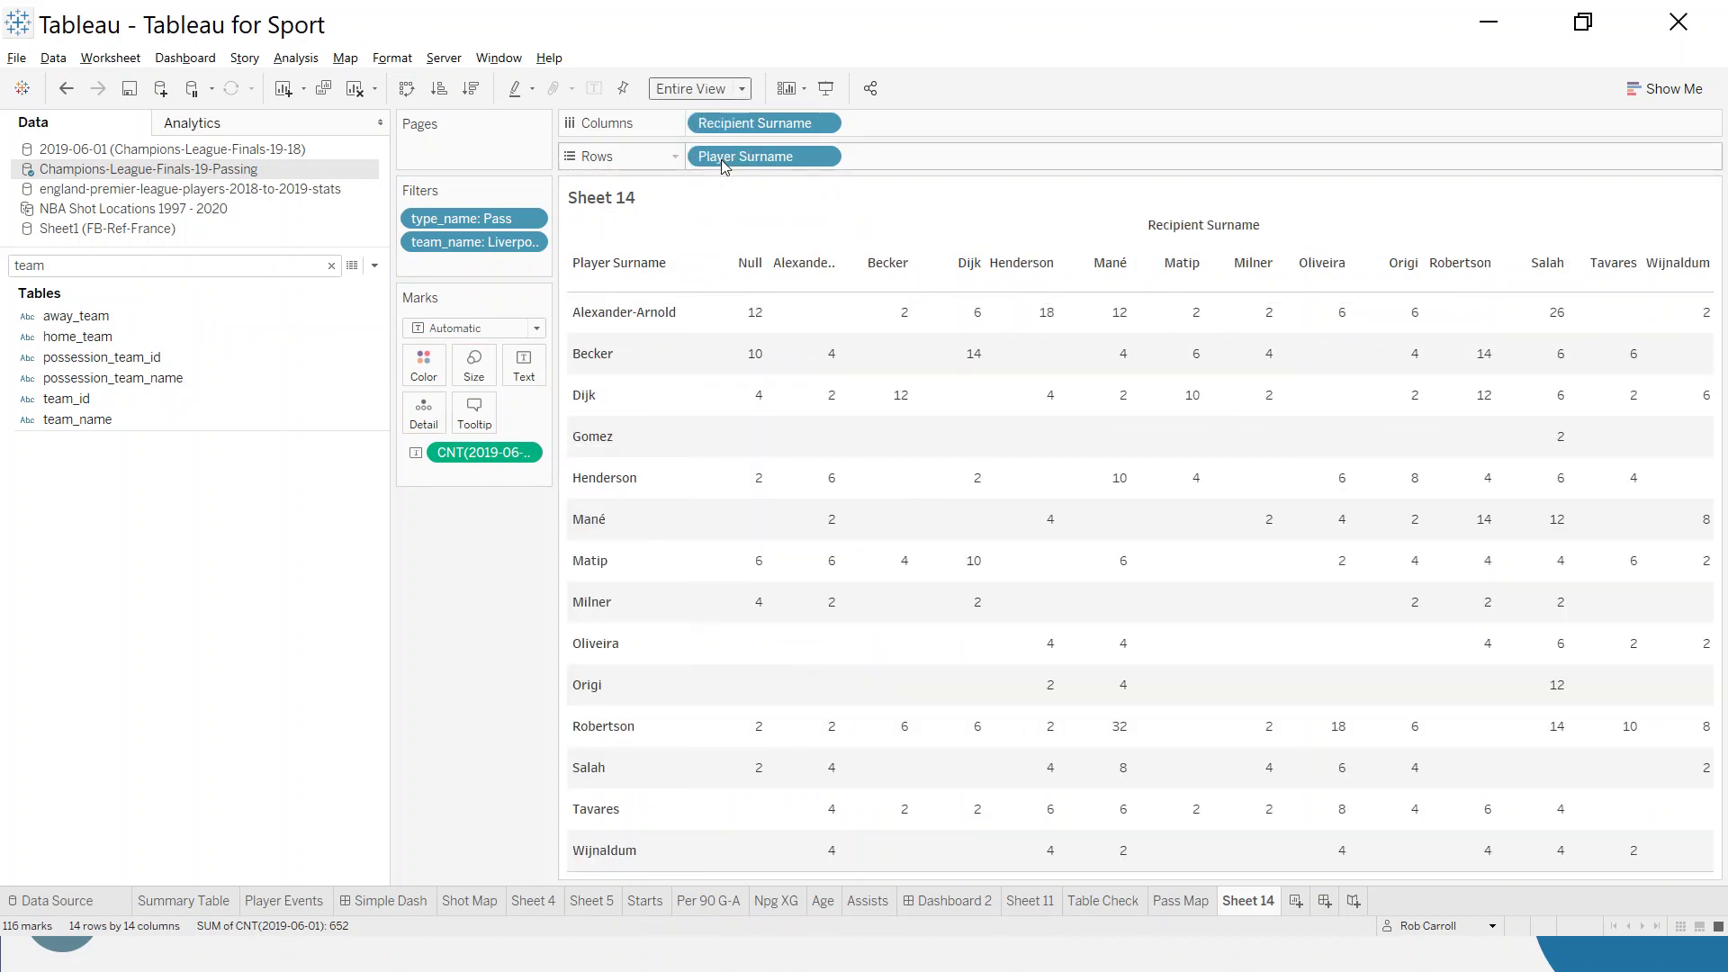
left_click(524, 364)
left_click(629, 433)
left_click(629, 506)
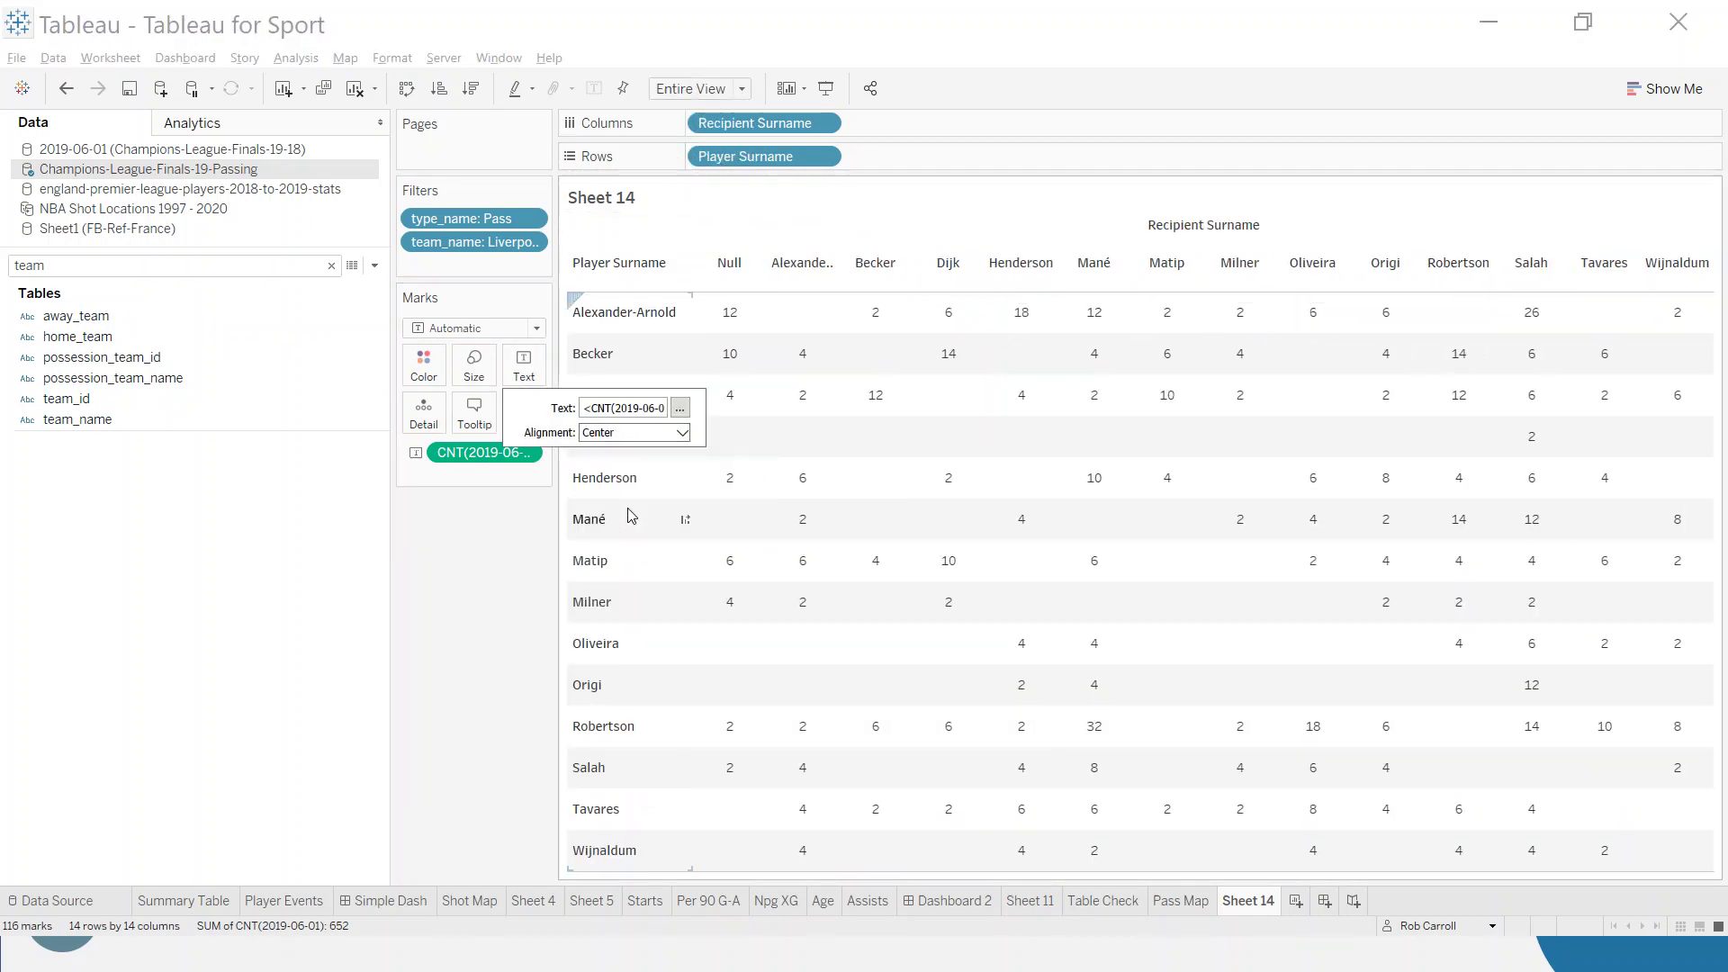
left_click(462, 570)
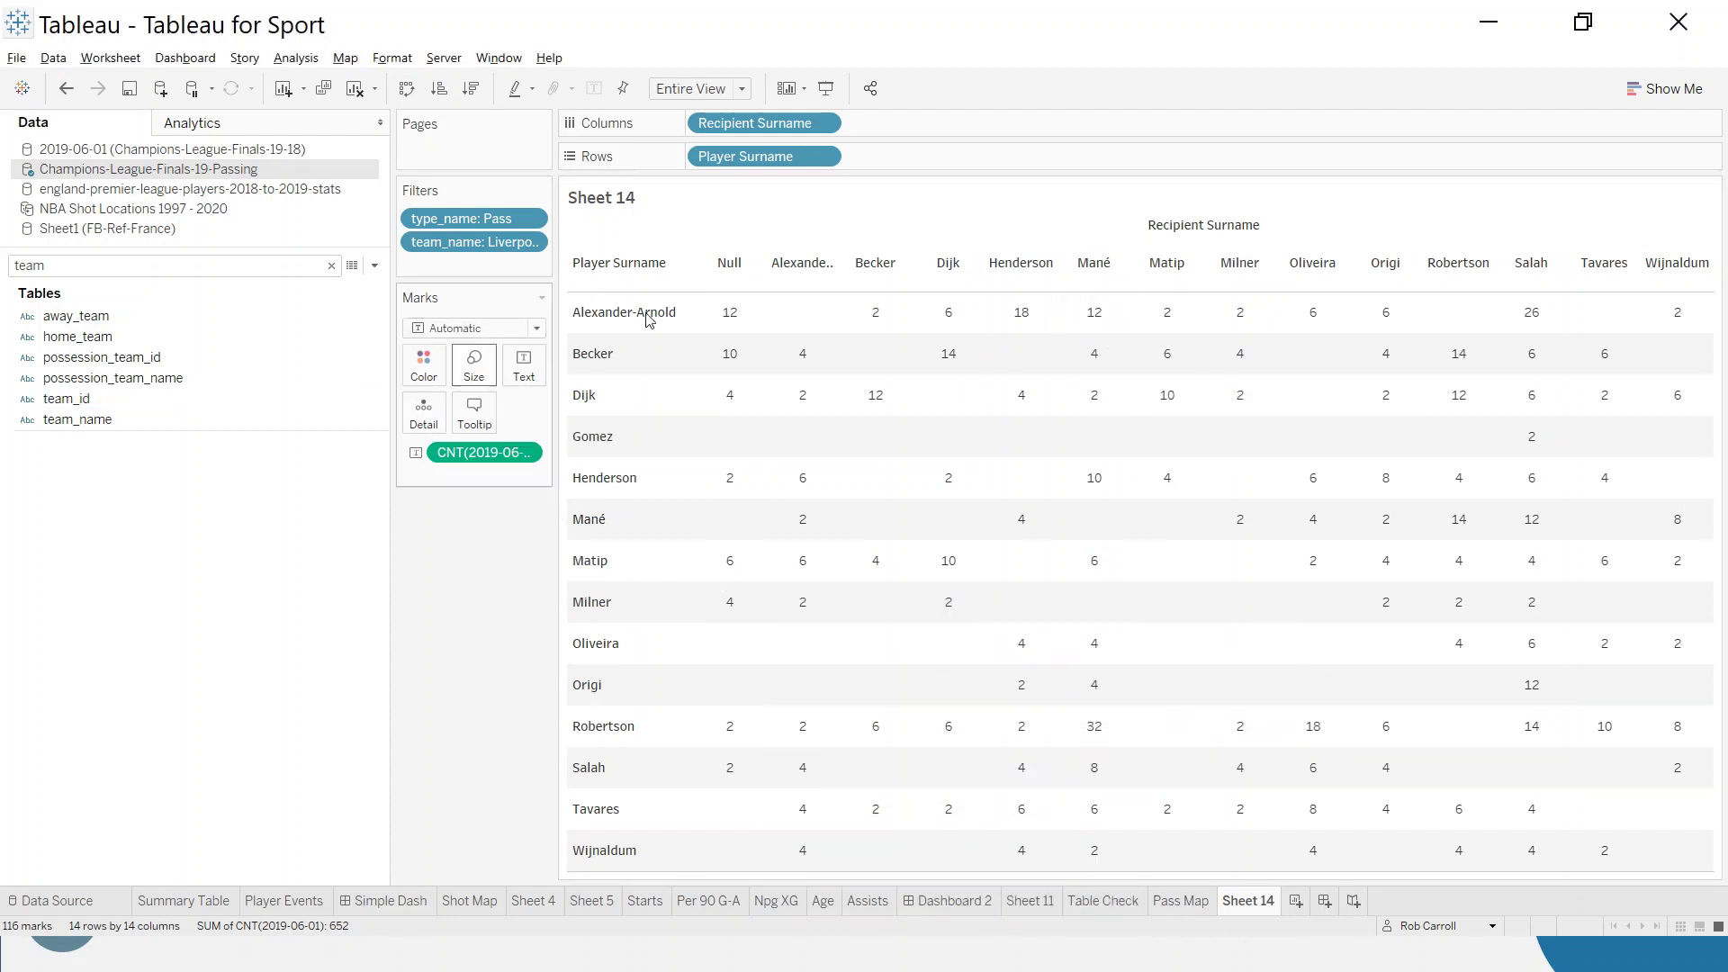
- Convert the text table into a highlight table coloured by count and fit it to Entire View
left_click(1676, 89)
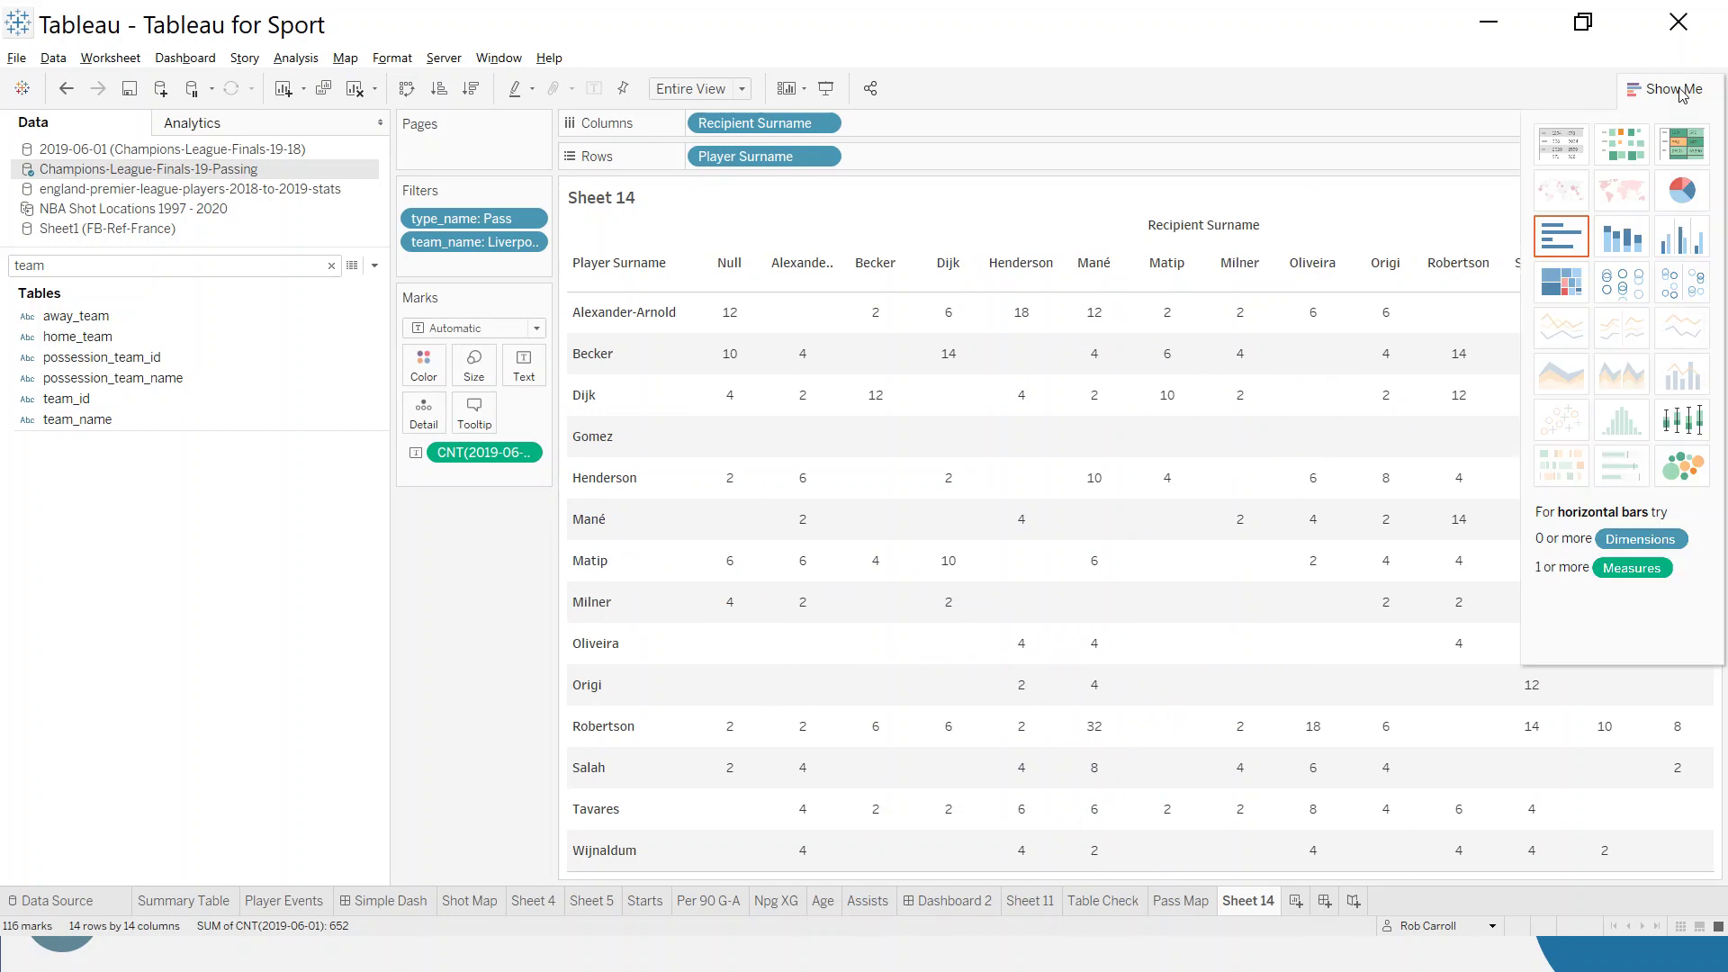
left_click(1690, 140)
left_click(742, 88)
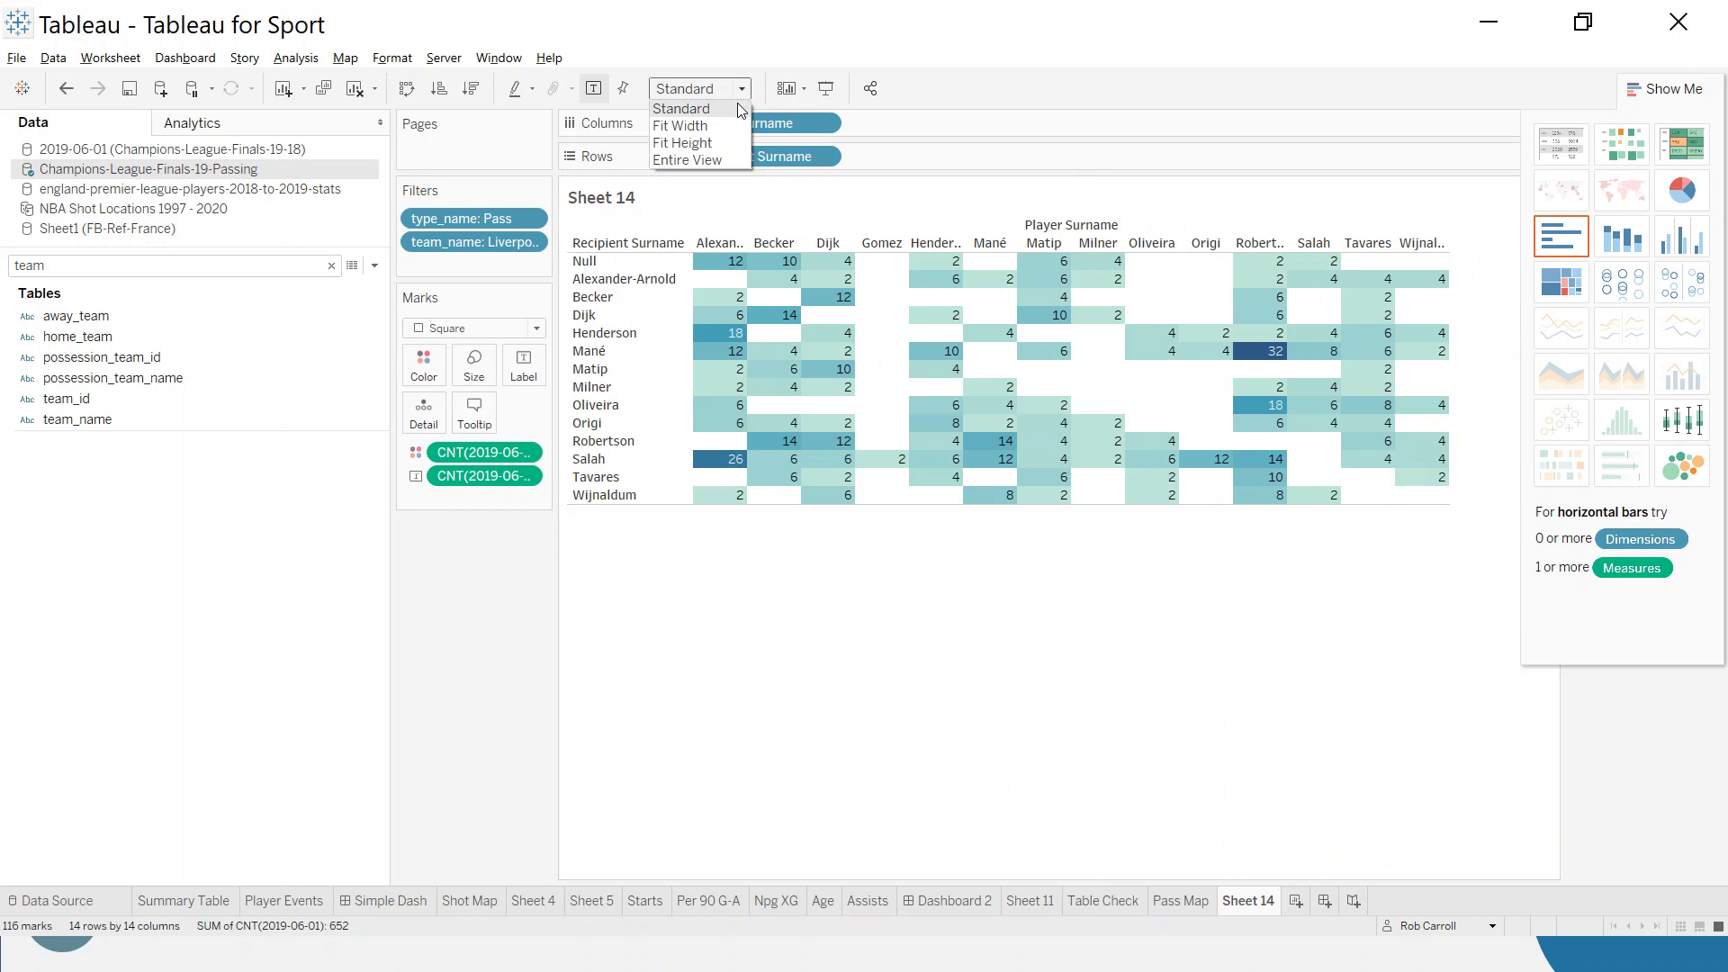
left_click(720, 160)
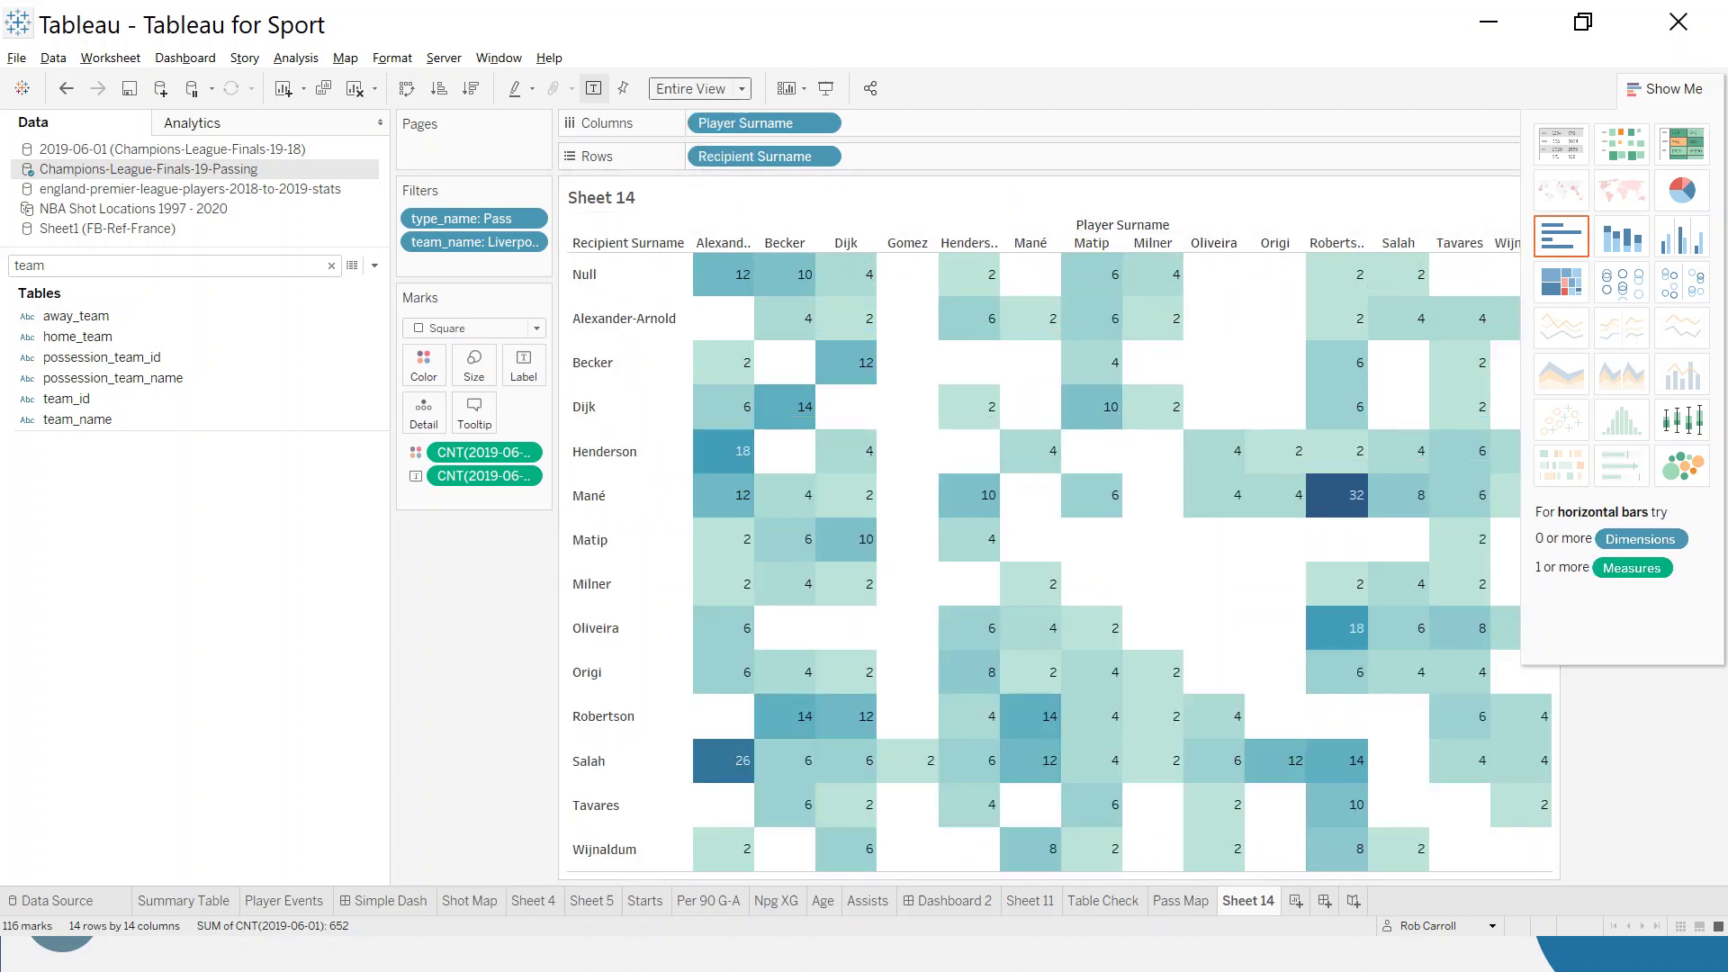
left_click(1684, 91)
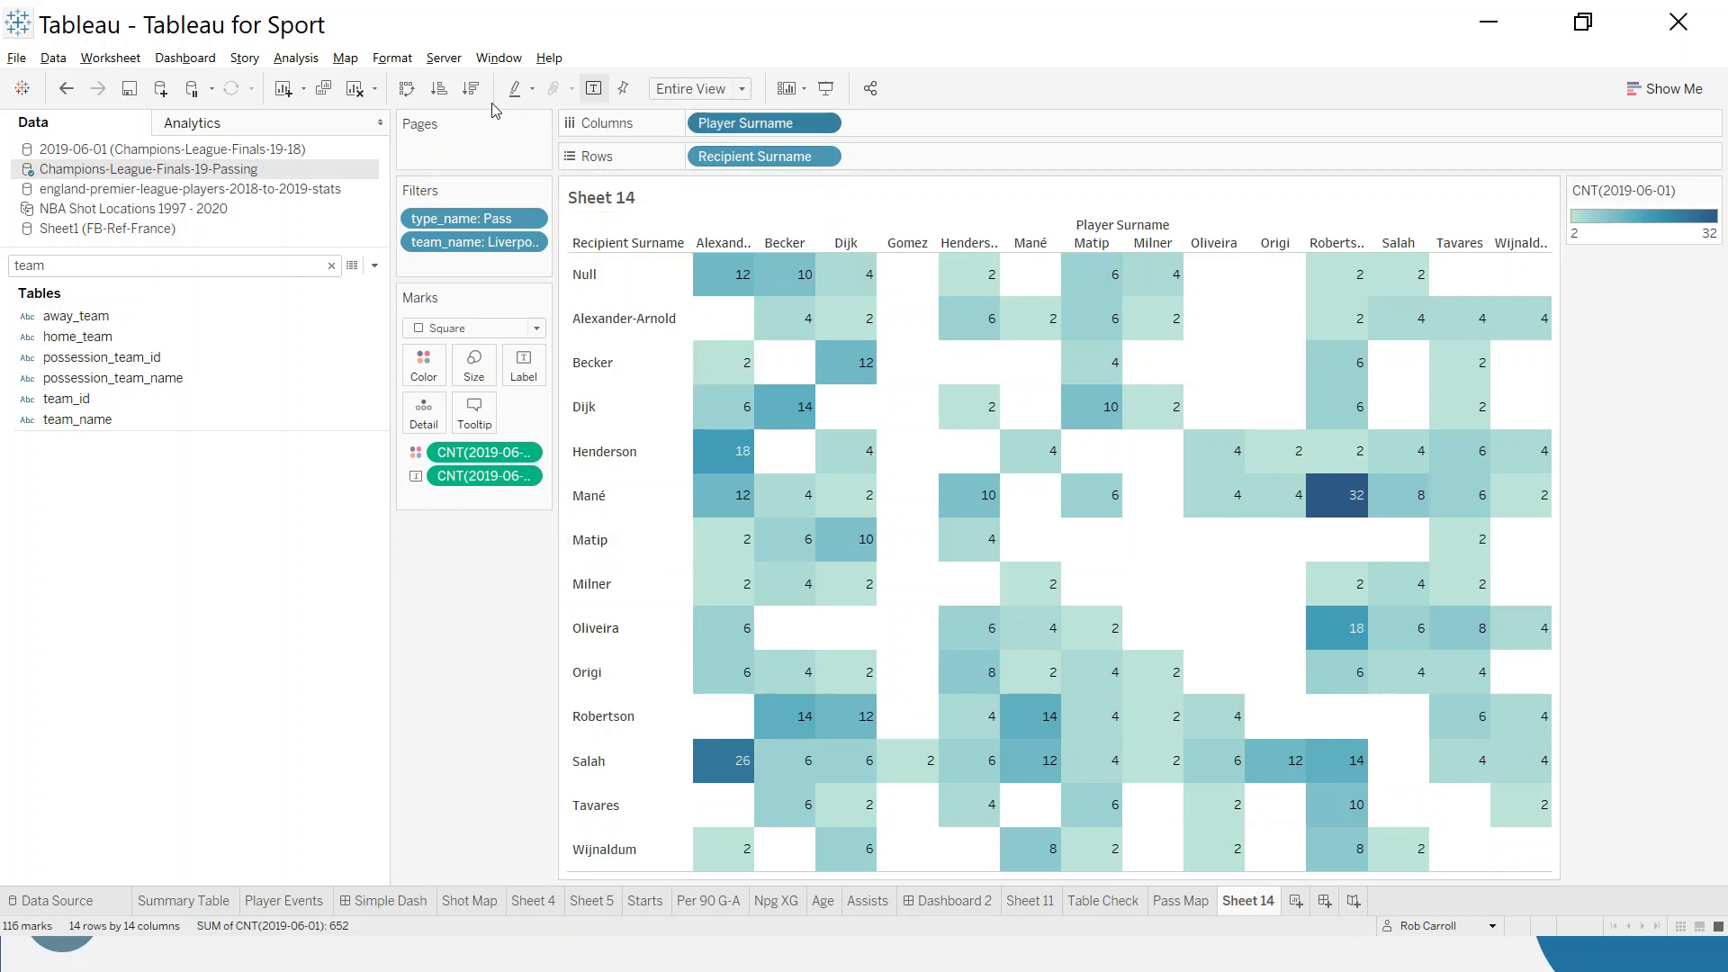
- Swap rows and columns so that Player Surname is on the rows and Recipient Surname is on the columns
left_click(406, 88)
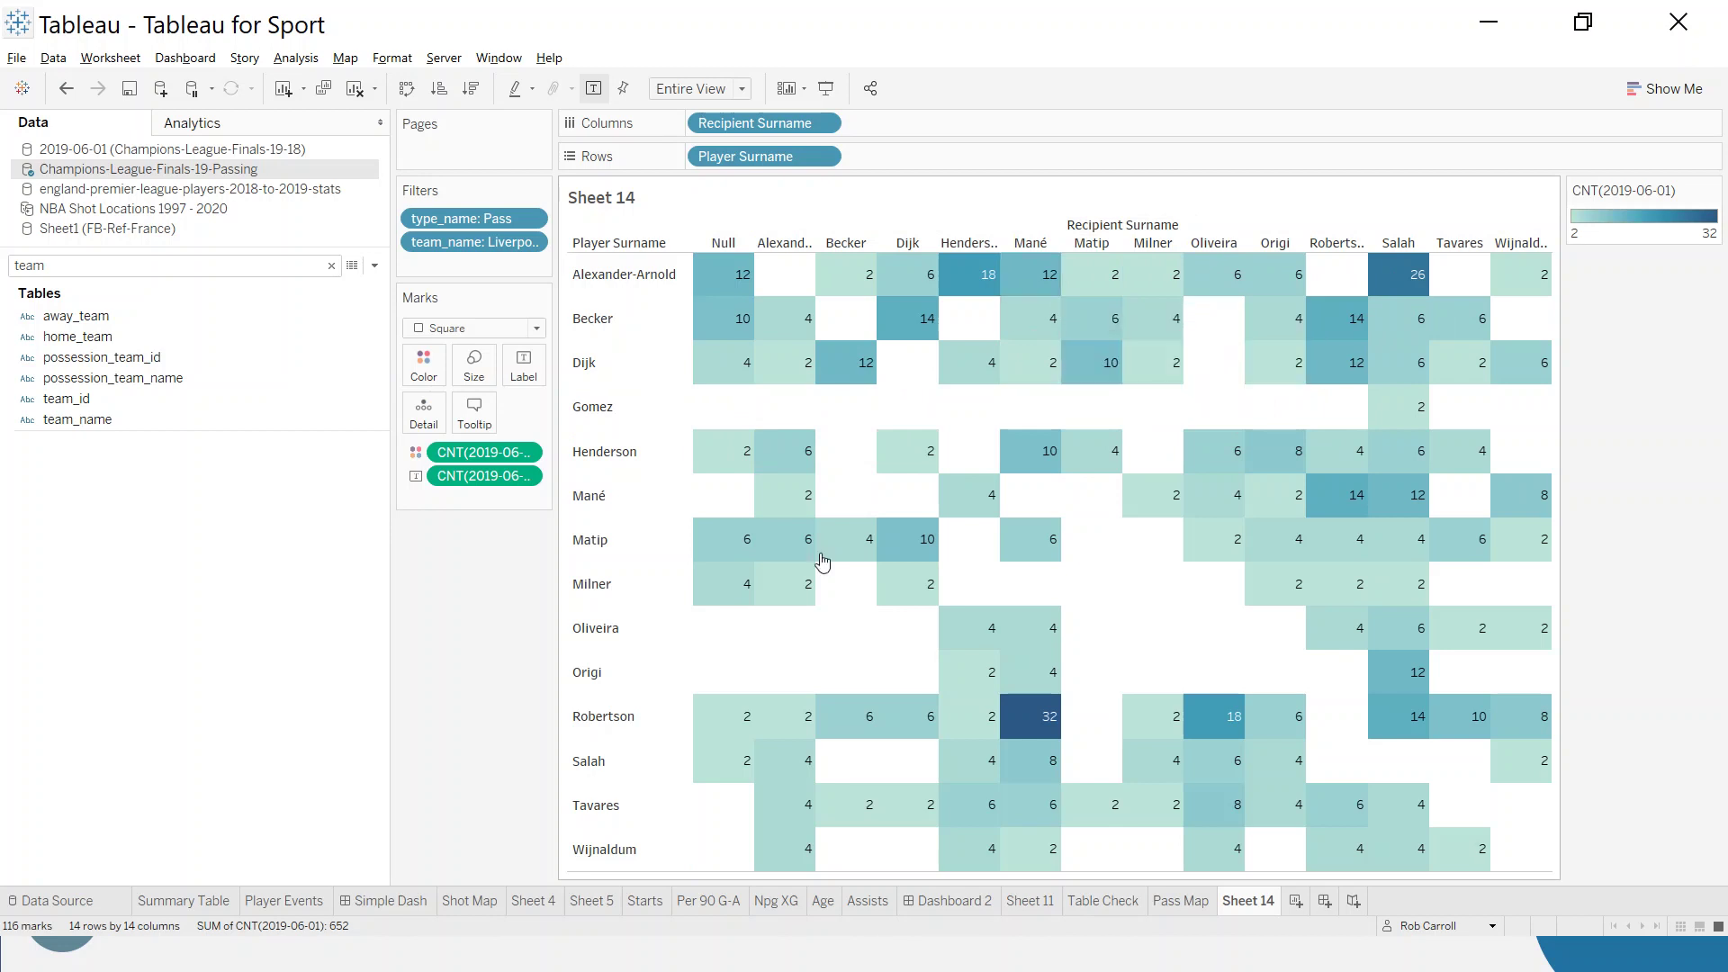
mouse_move(1018, 717)
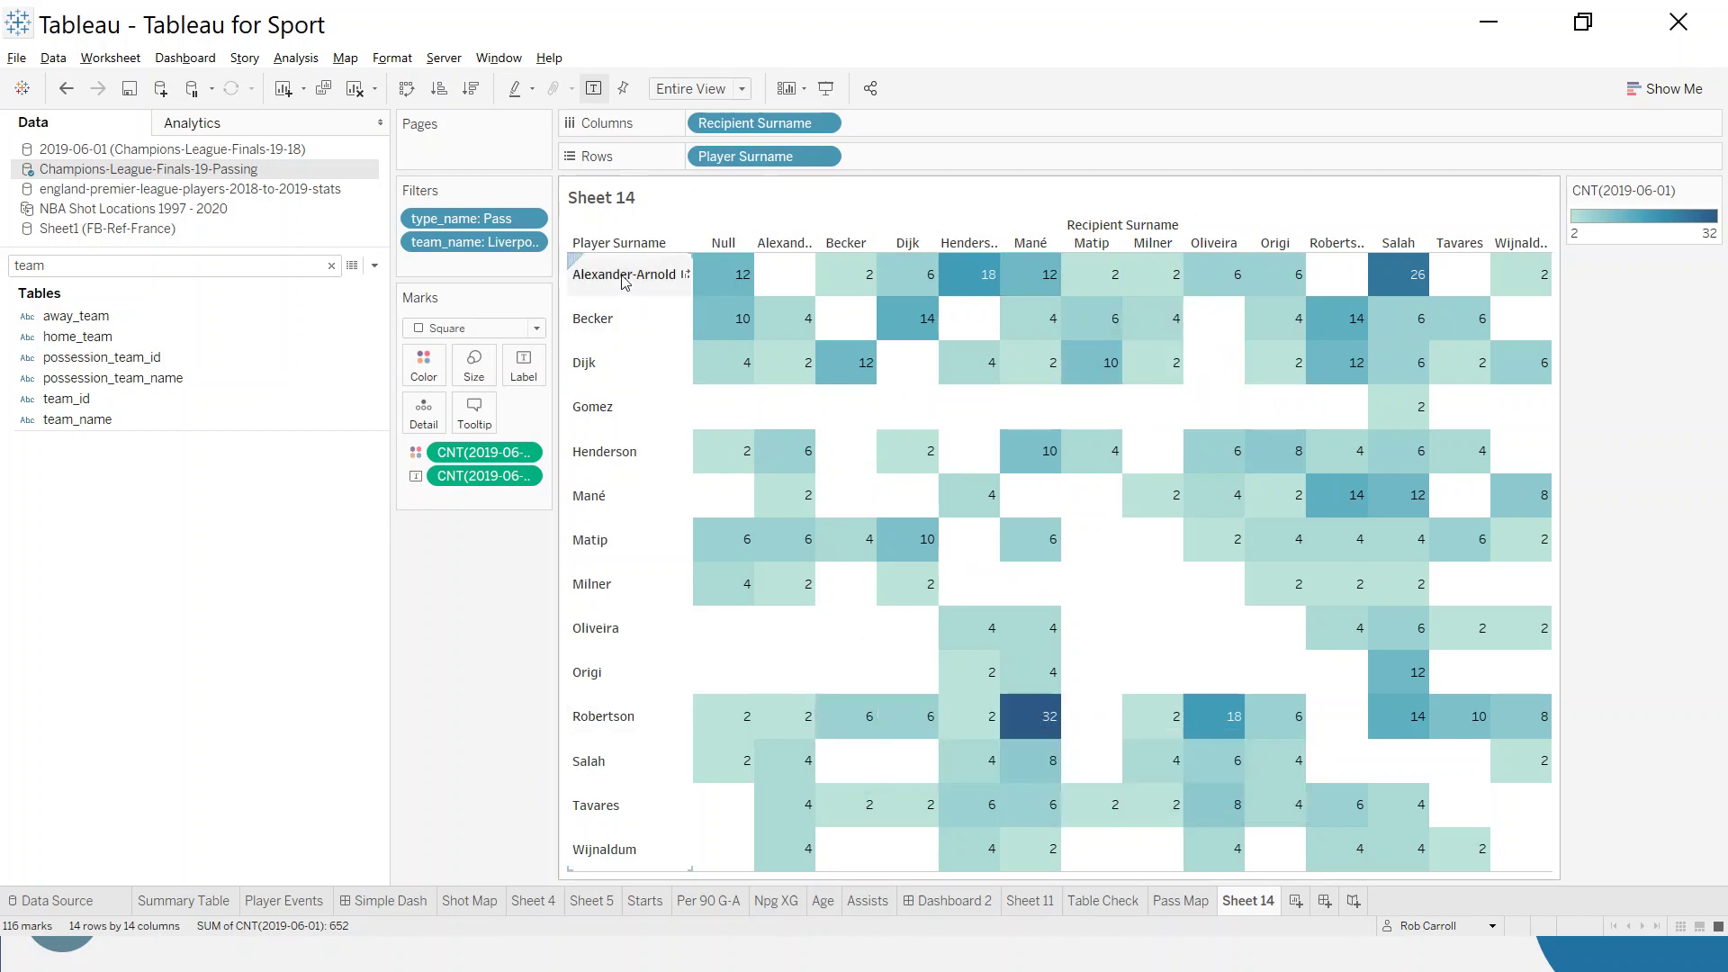
mouse_move(1407, 284)
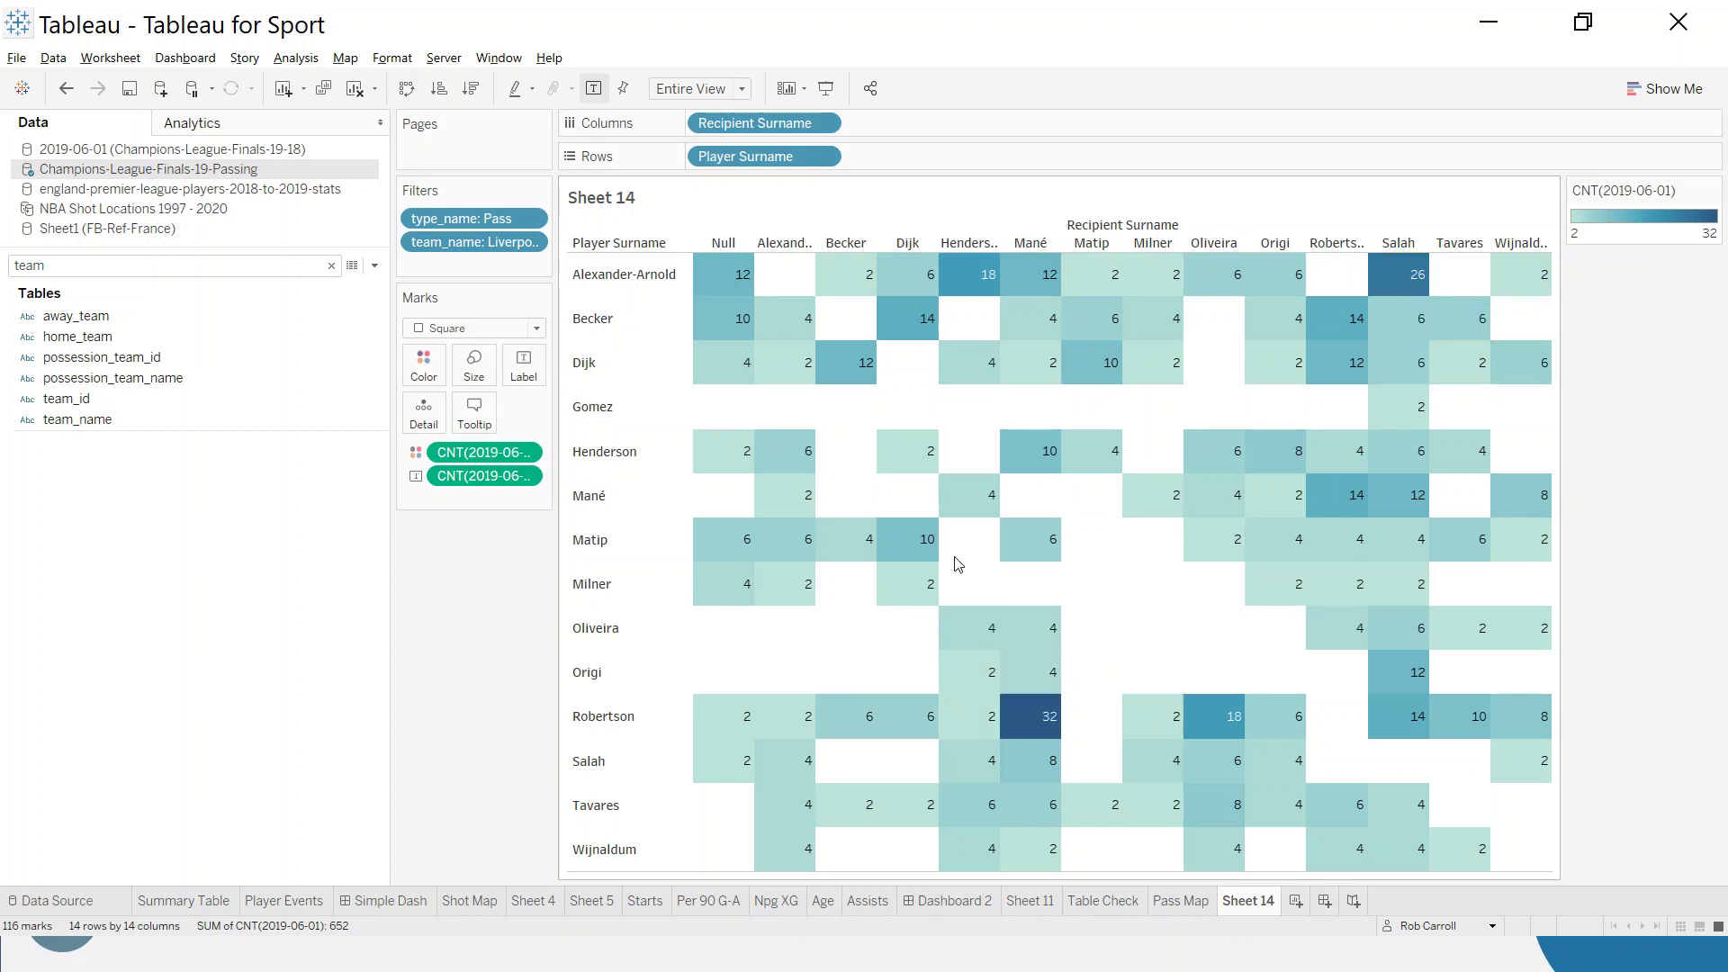
- Replace the worksheet's title with "Passing Matrix"
double_click(612, 199)
key("ctrl+a")
type("Passing Matr")
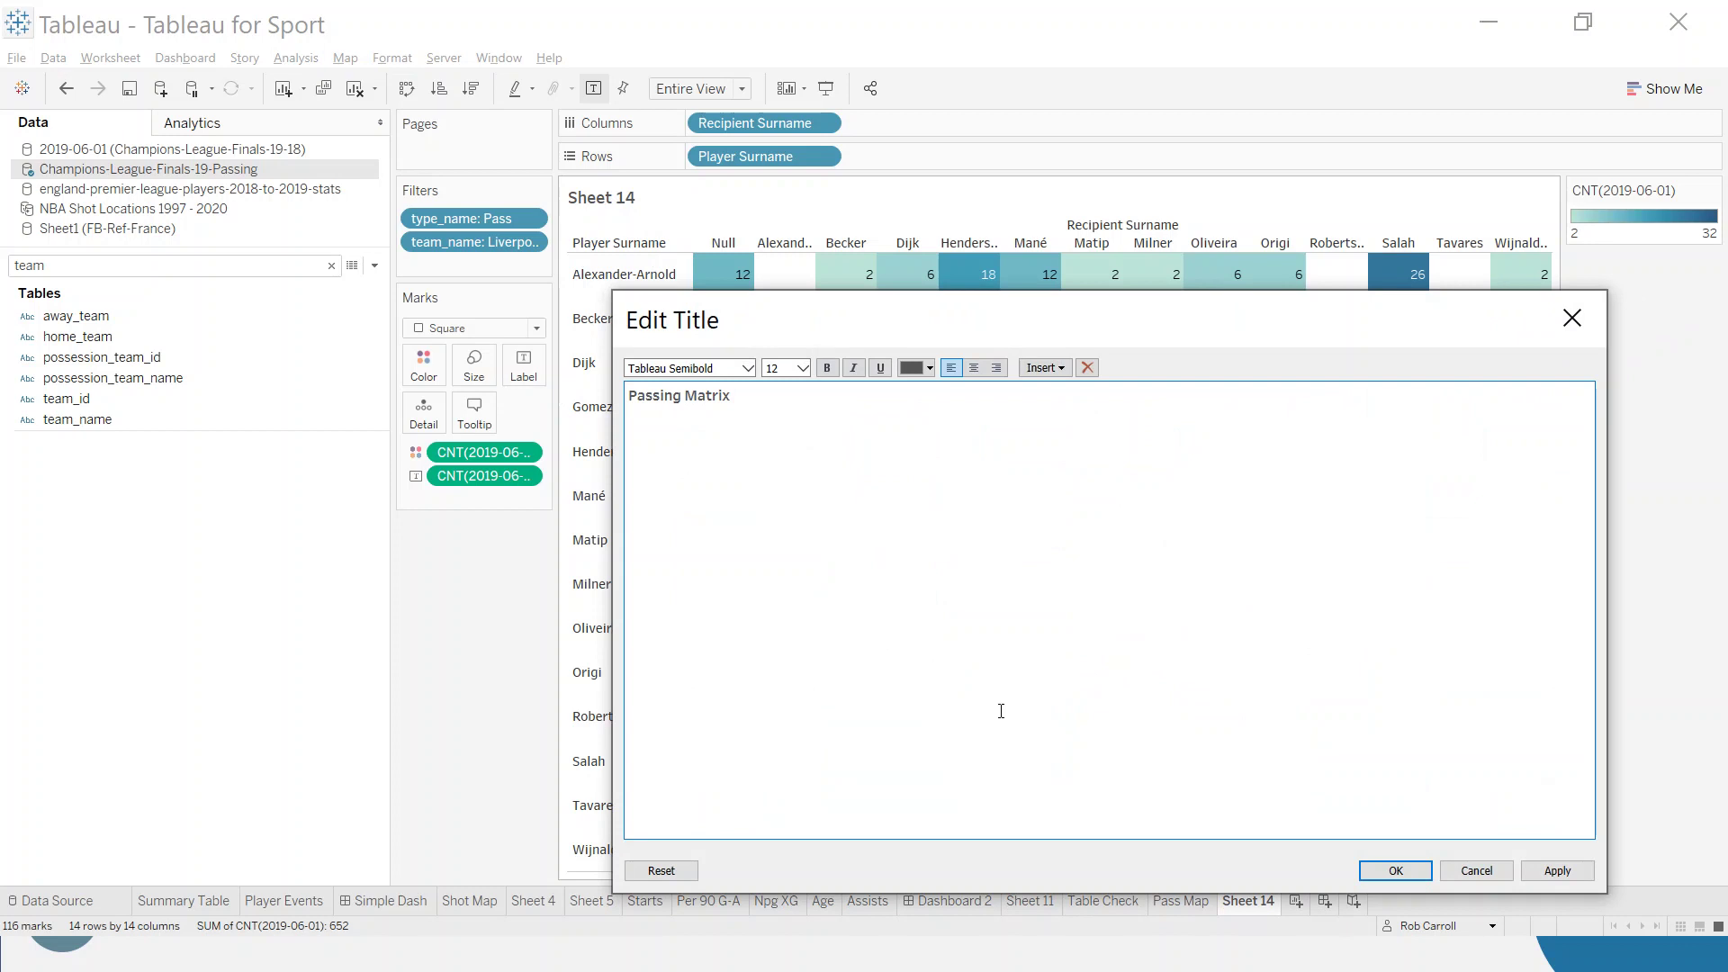
left_click(1400, 870)
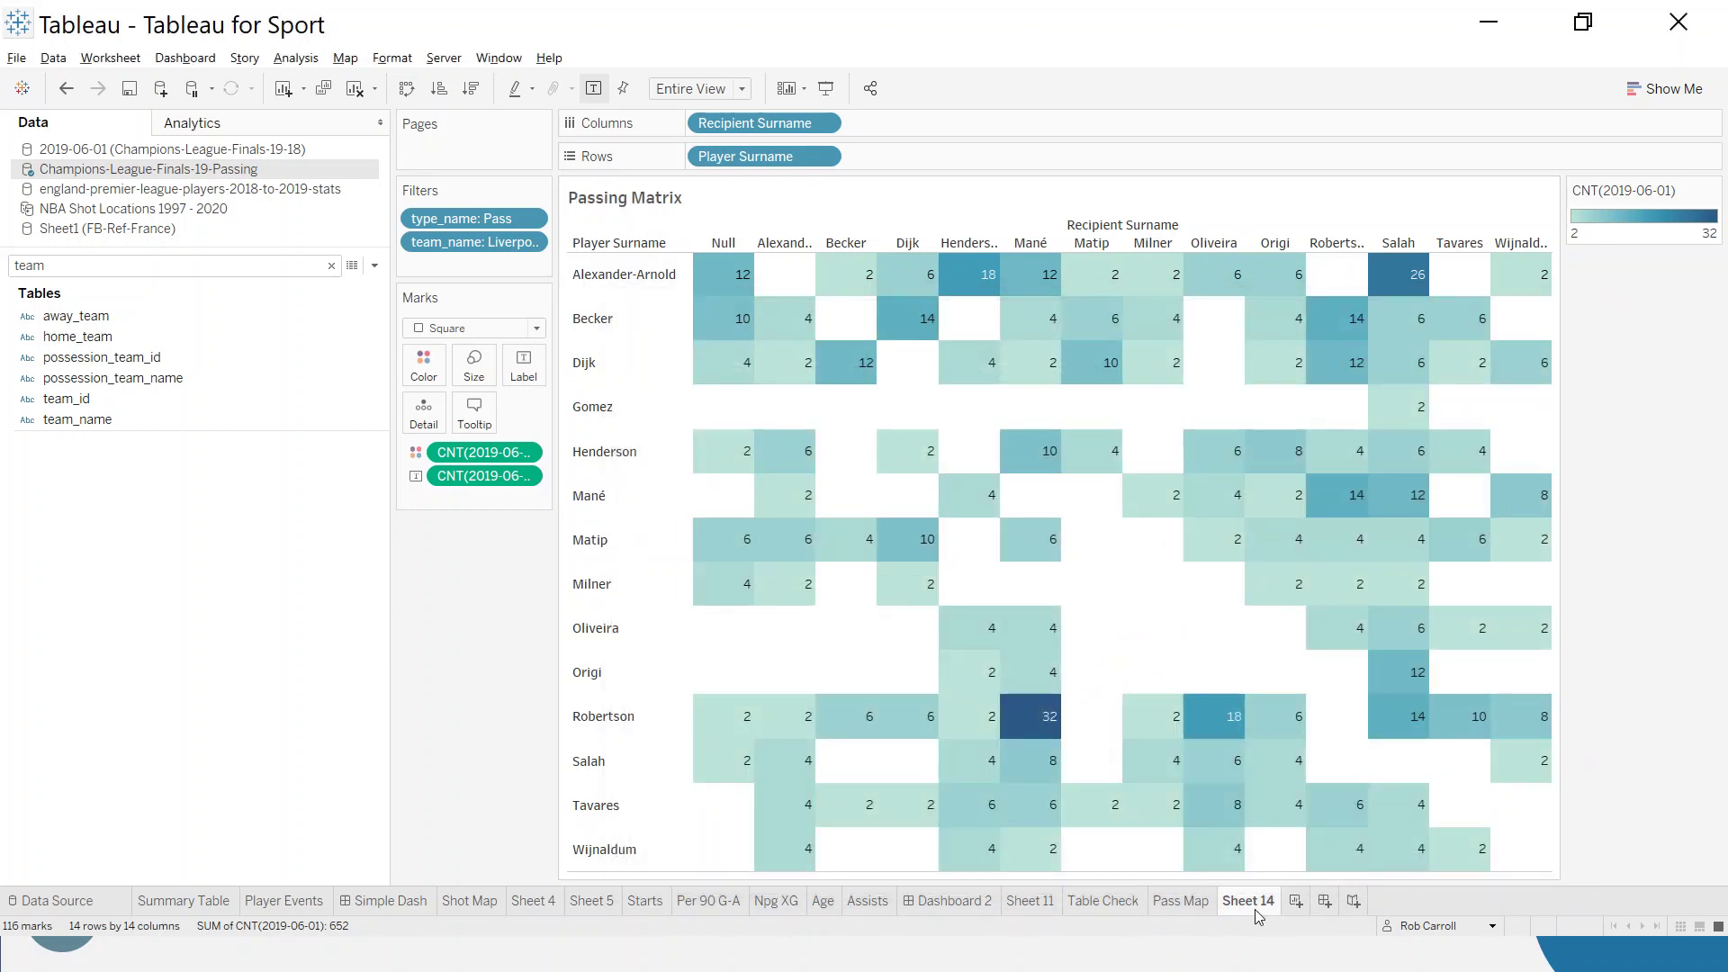
- Rename the Sheet 14 worksheet as Pass Matrix
type("Pass Matr")
type("ic")
key("BackSpace")
type("x")
key("Return")
- Create a new dashboard, place the Pass Map sheet in it, and add the Pass Matrix sheet above the map
left_click(1342, 901)
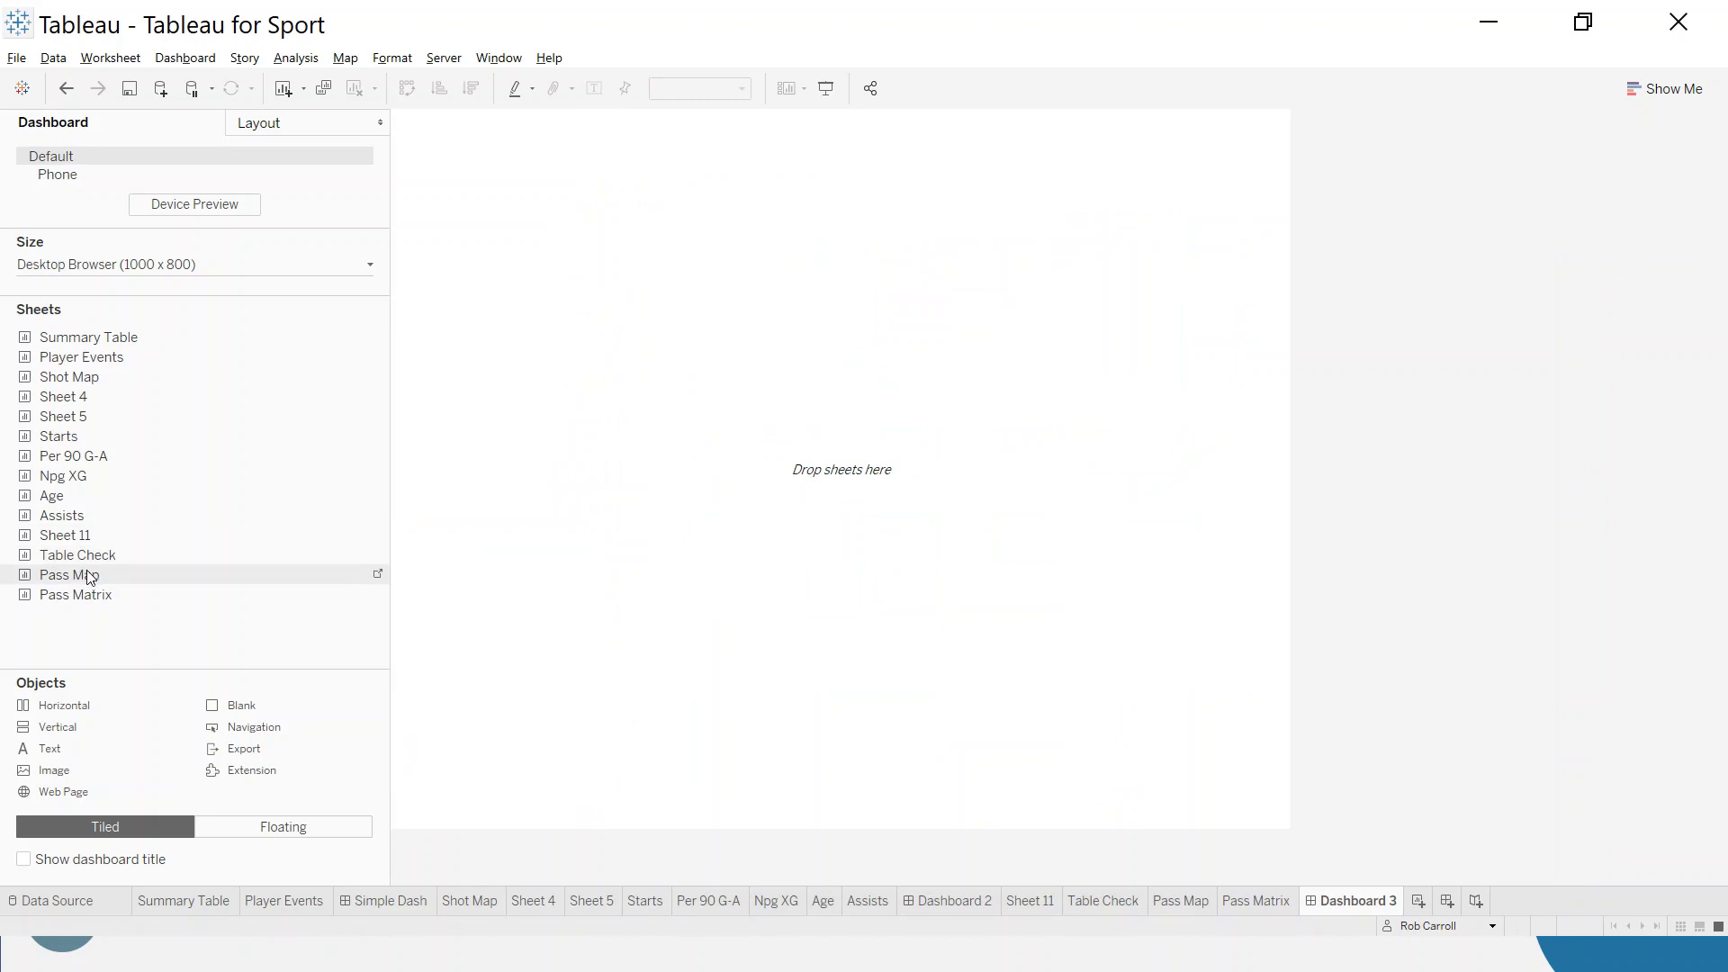
left_click_drag(86, 576, 783, 329)
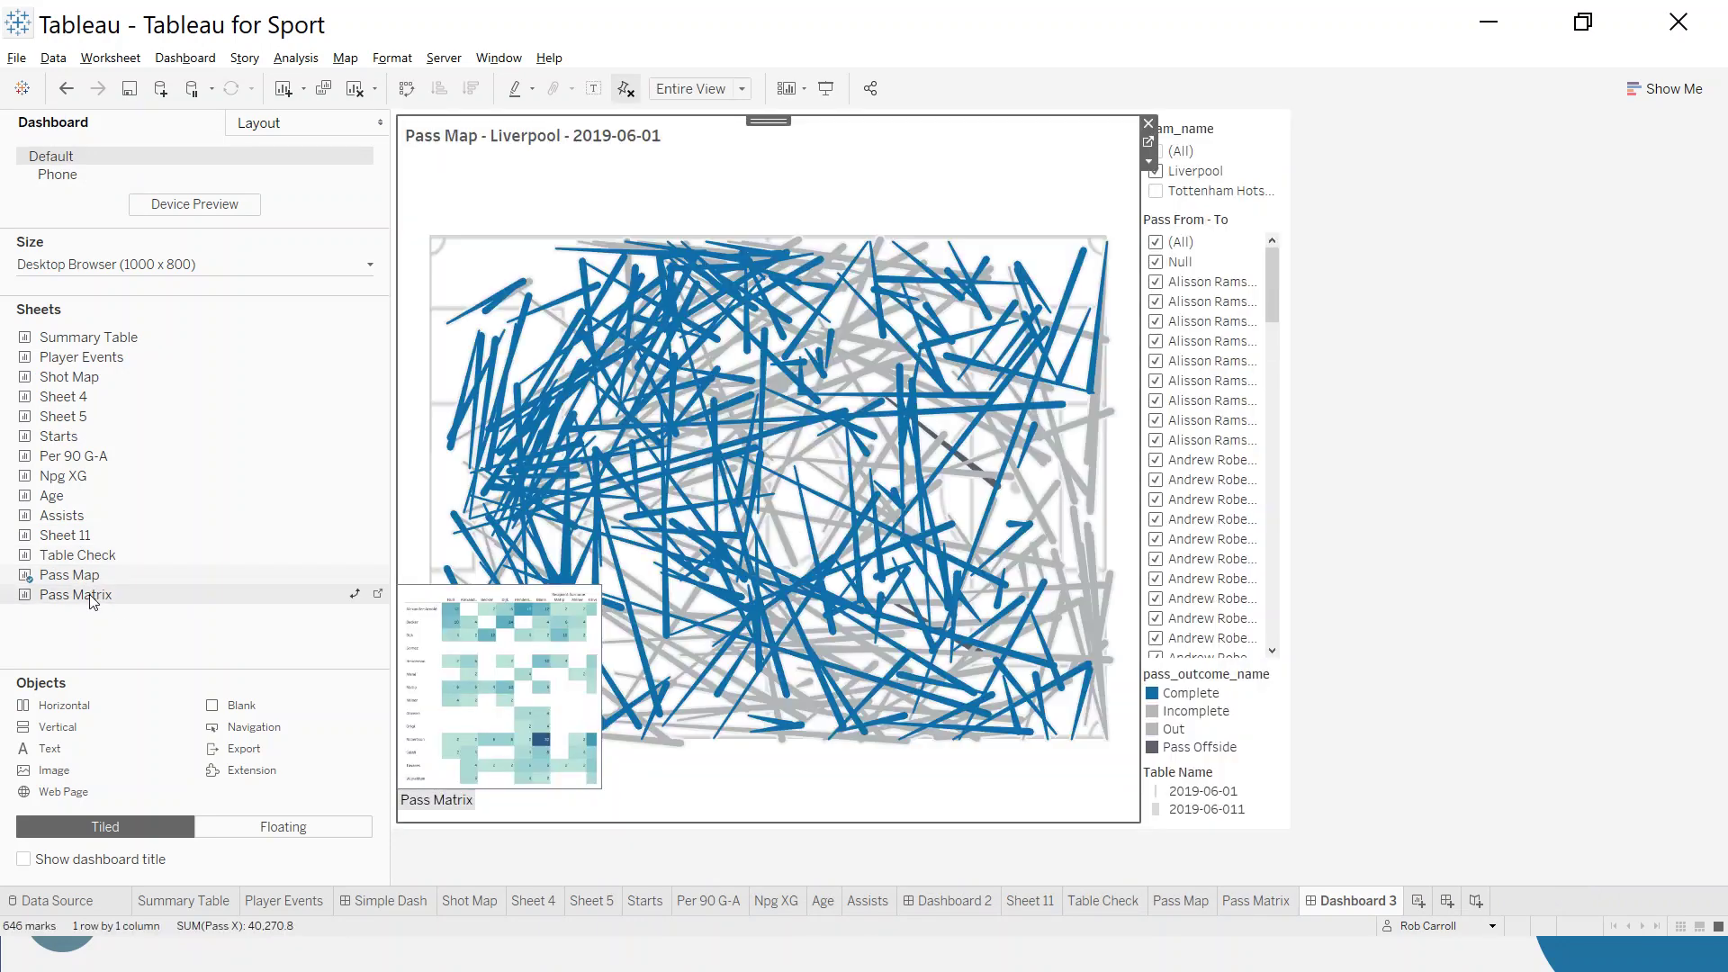
left_click_drag(86, 595, 862, 261)
left_click_drag(857, 473, 862, 439)
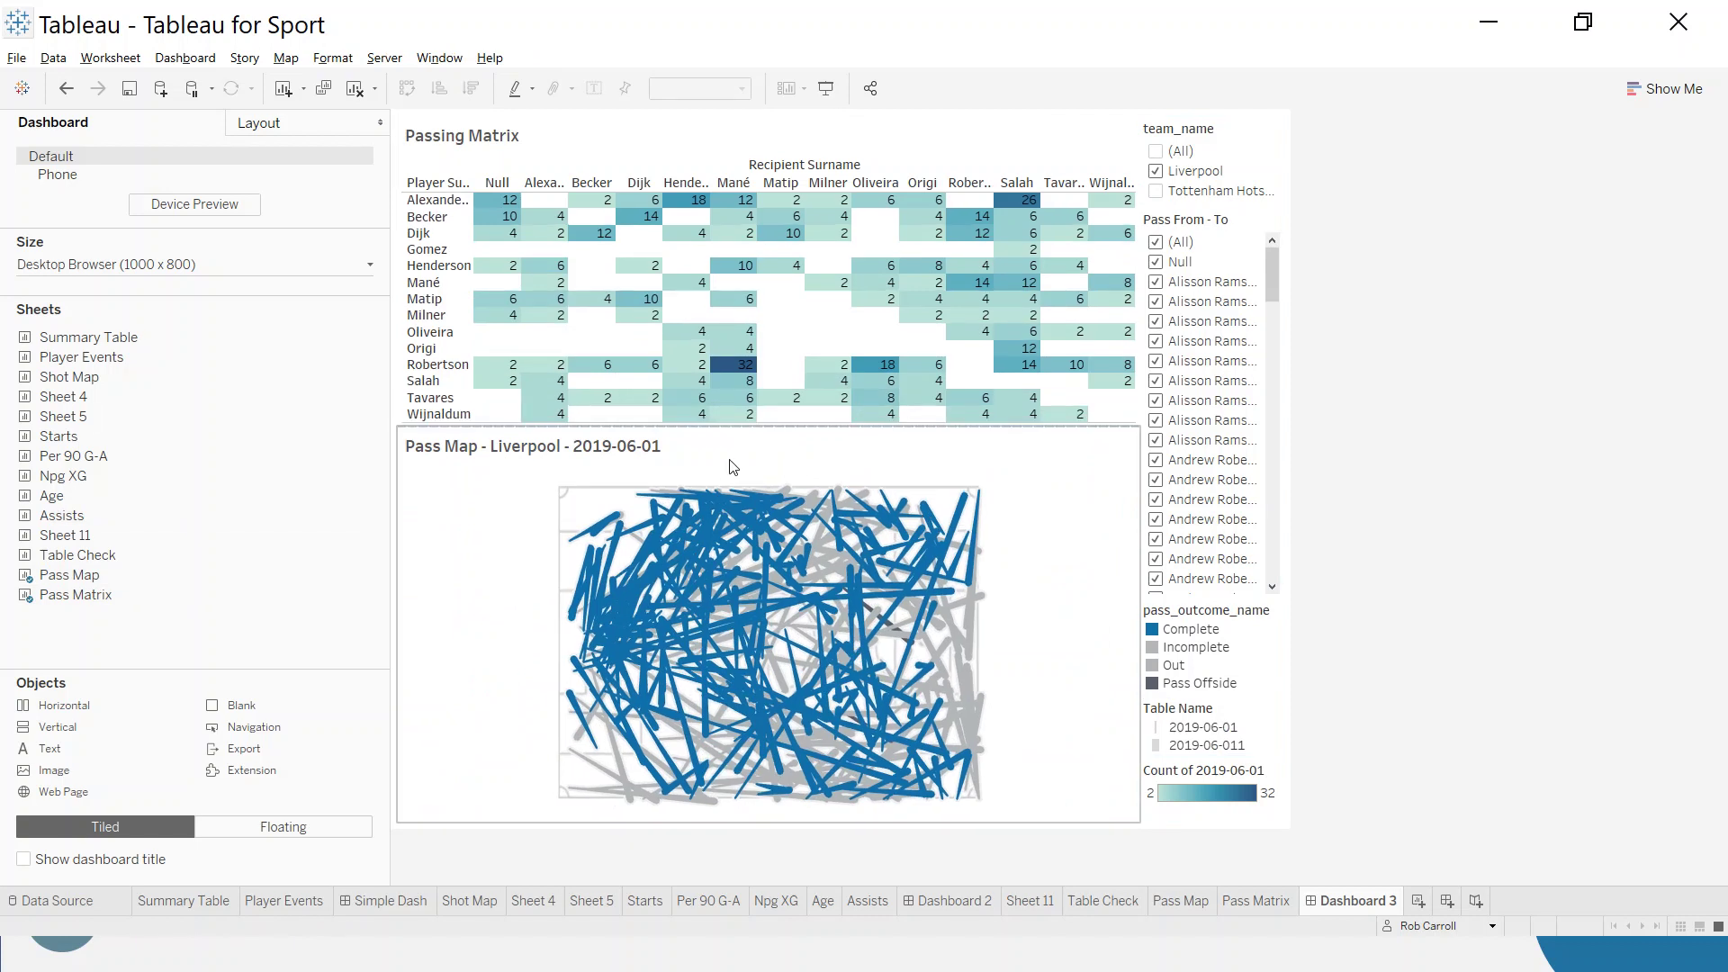
- Apply the dashboard's team_name filter to the Pass Matrix worksheet as well as the Pass Map
left_click(1215, 135)
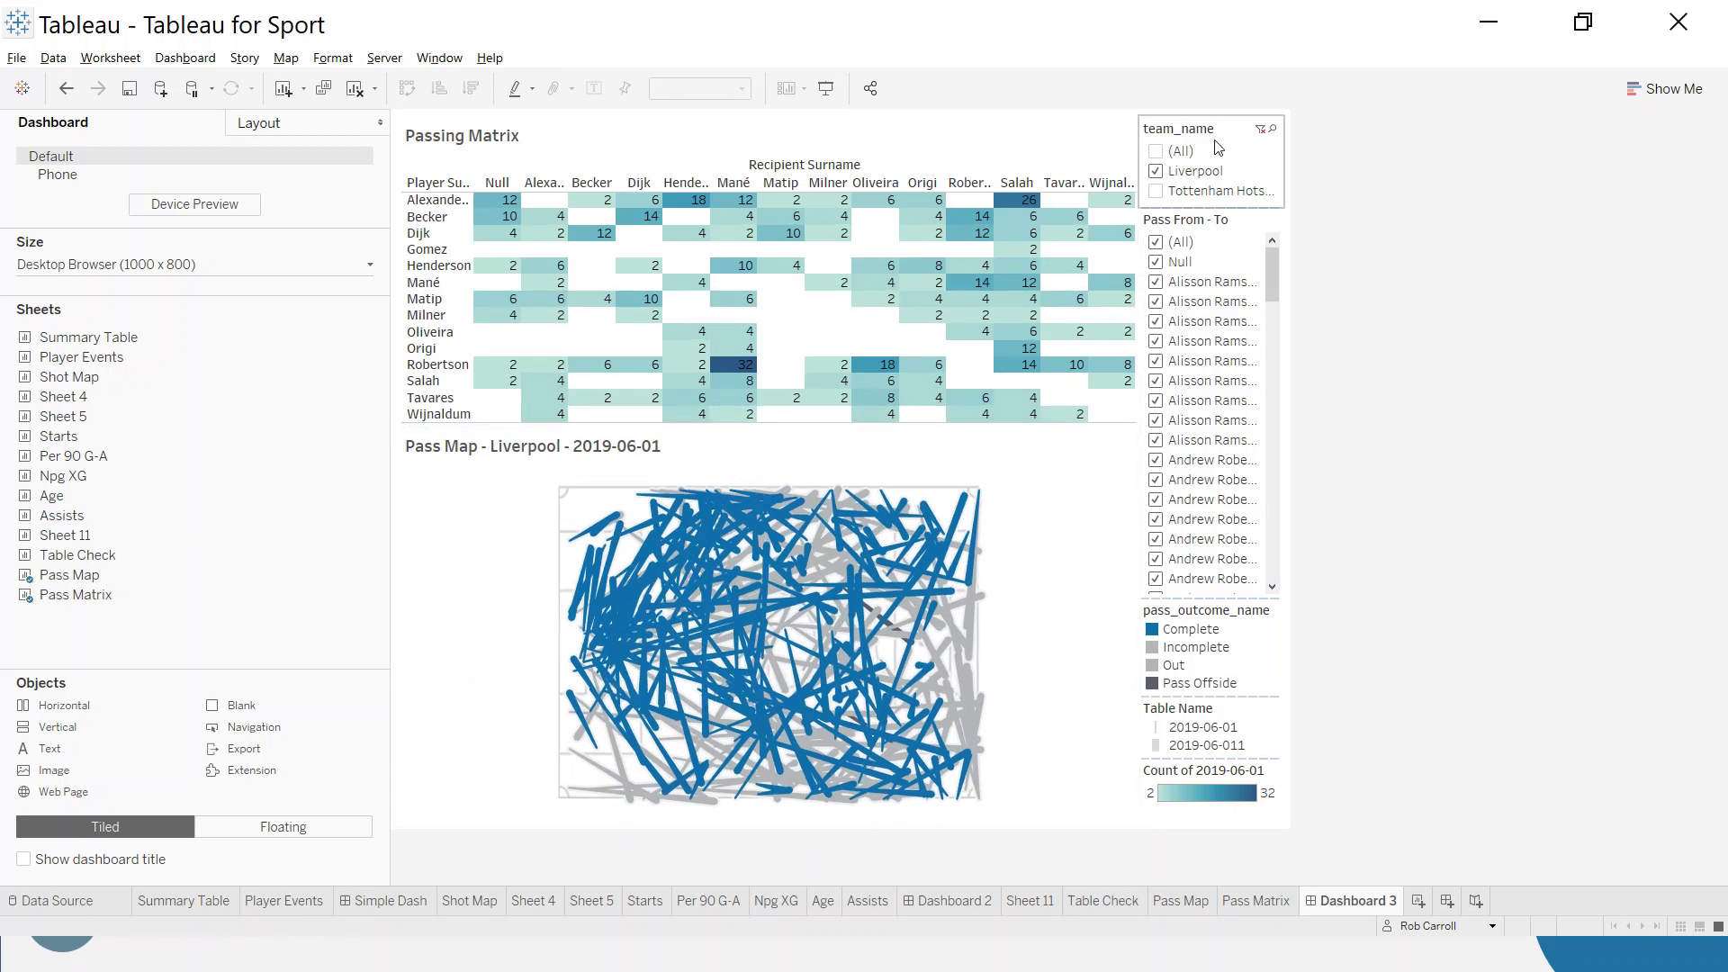
left_click(1293, 162)
mouse_move(1354, 207)
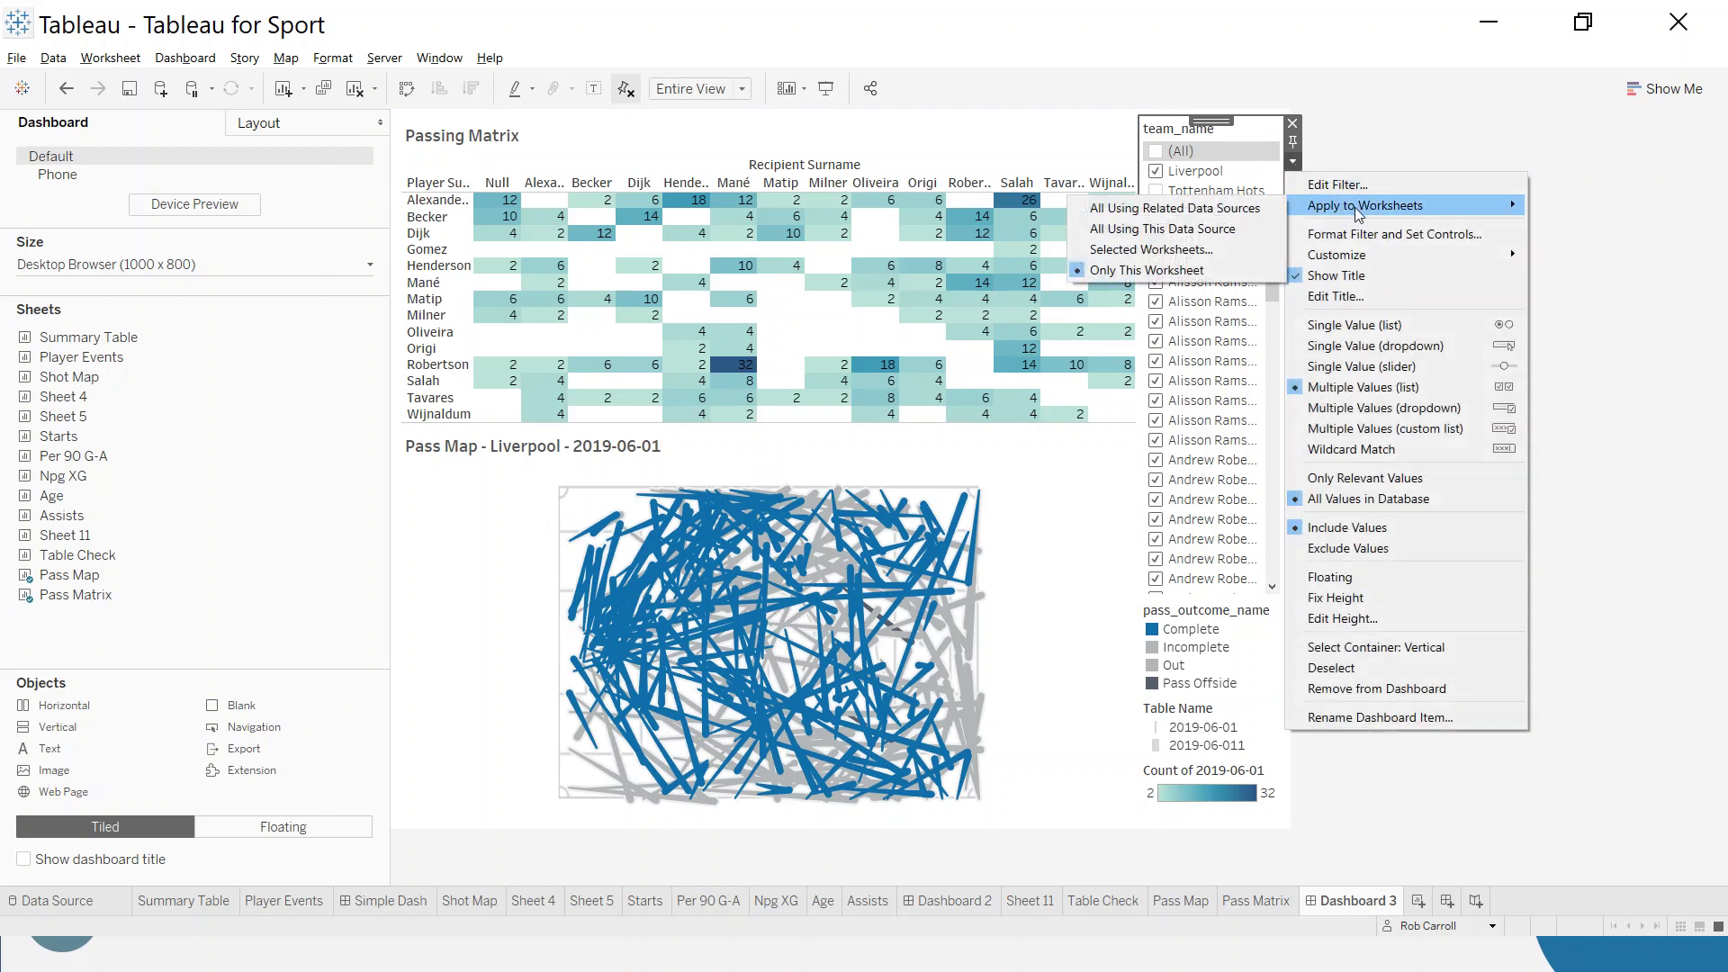
left_click(1188, 248)
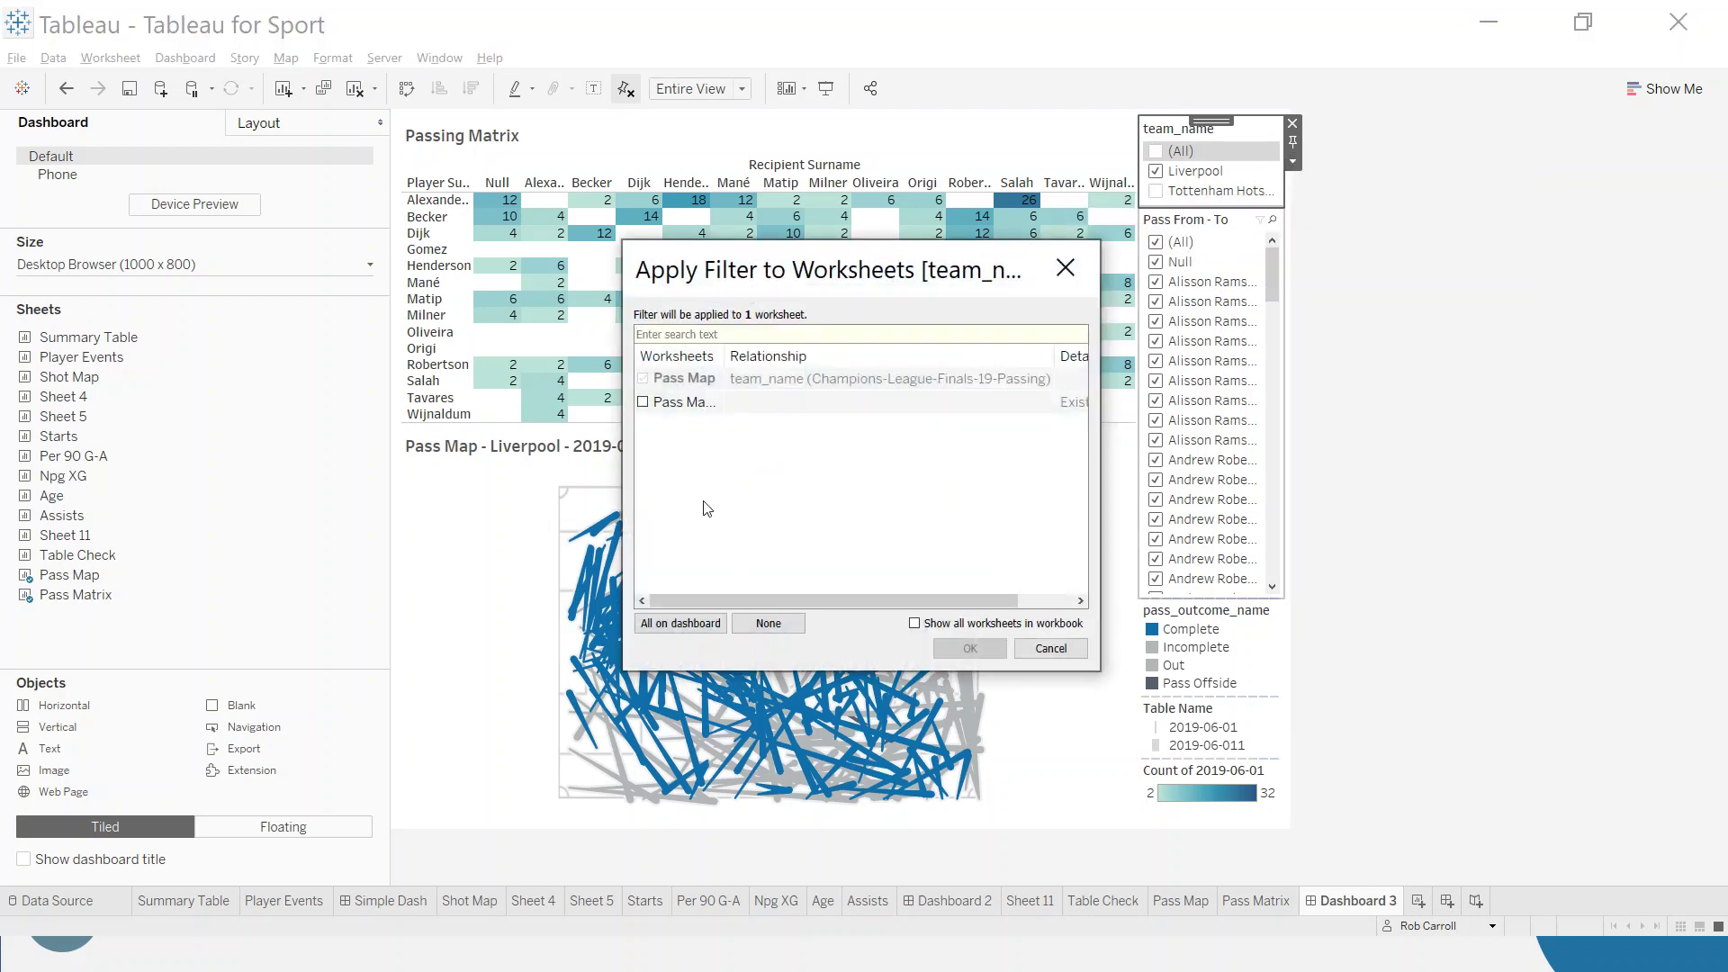
left_click(651, 402)
left_click(969, 648)
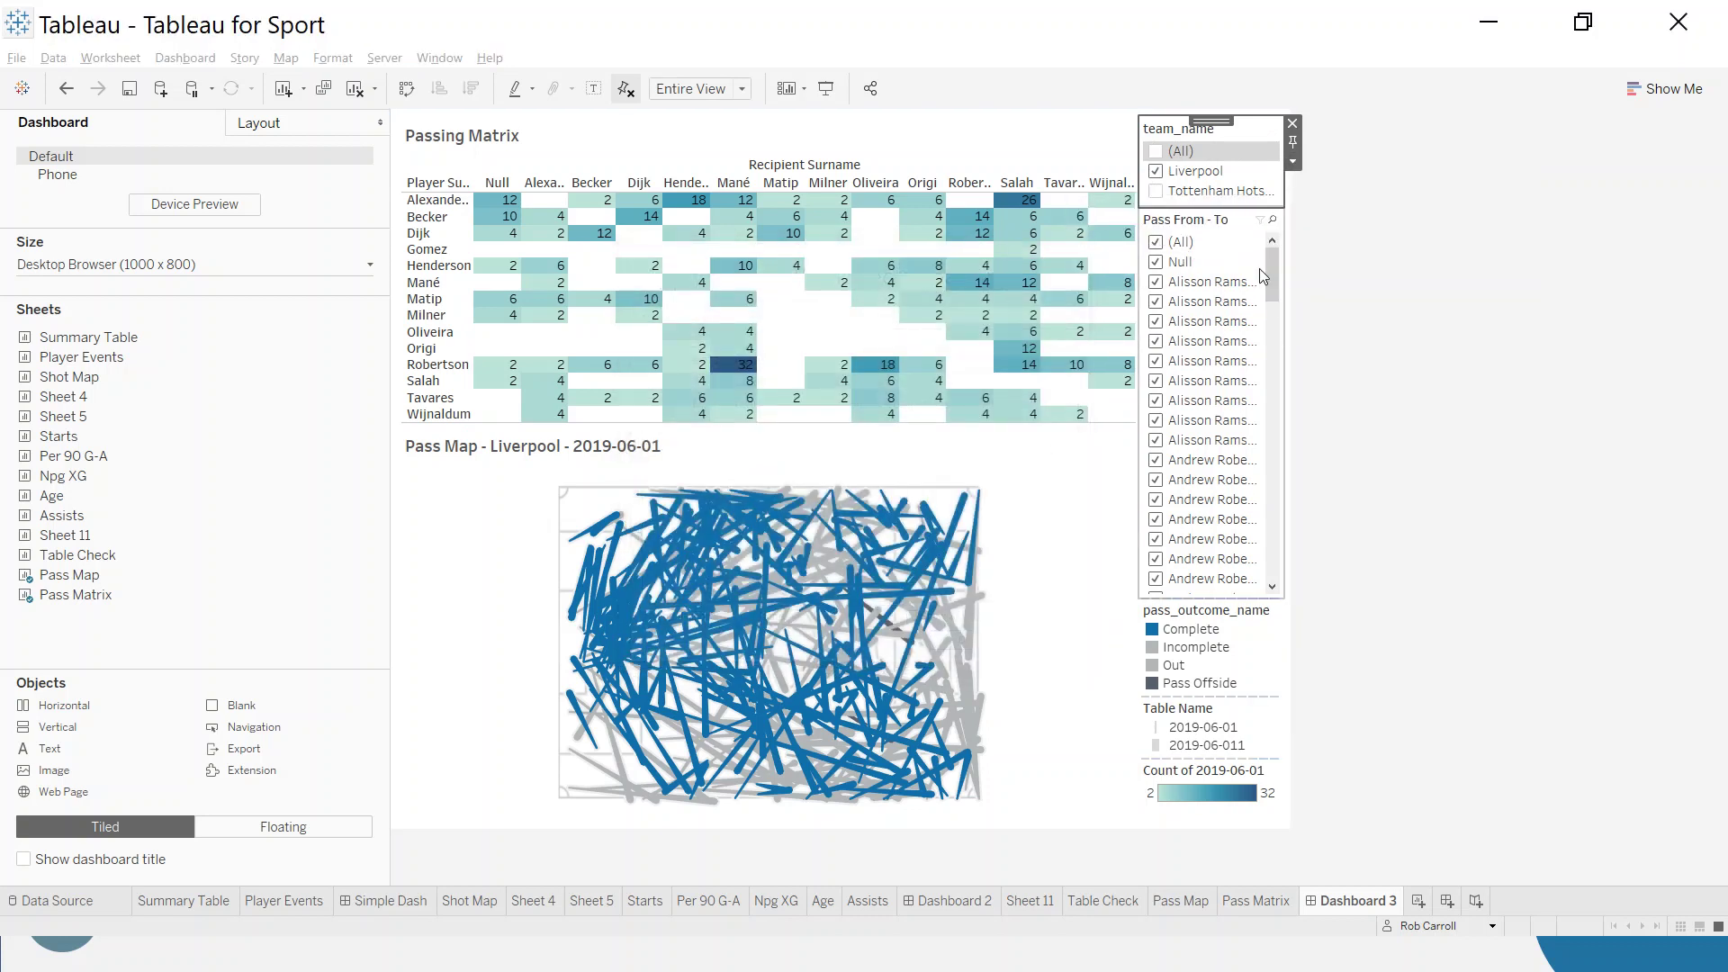
- Apply the Pass From - To filter to the Pass Matrix worksheet as well
left_click(1226, 238)
left_click(1292, 252)
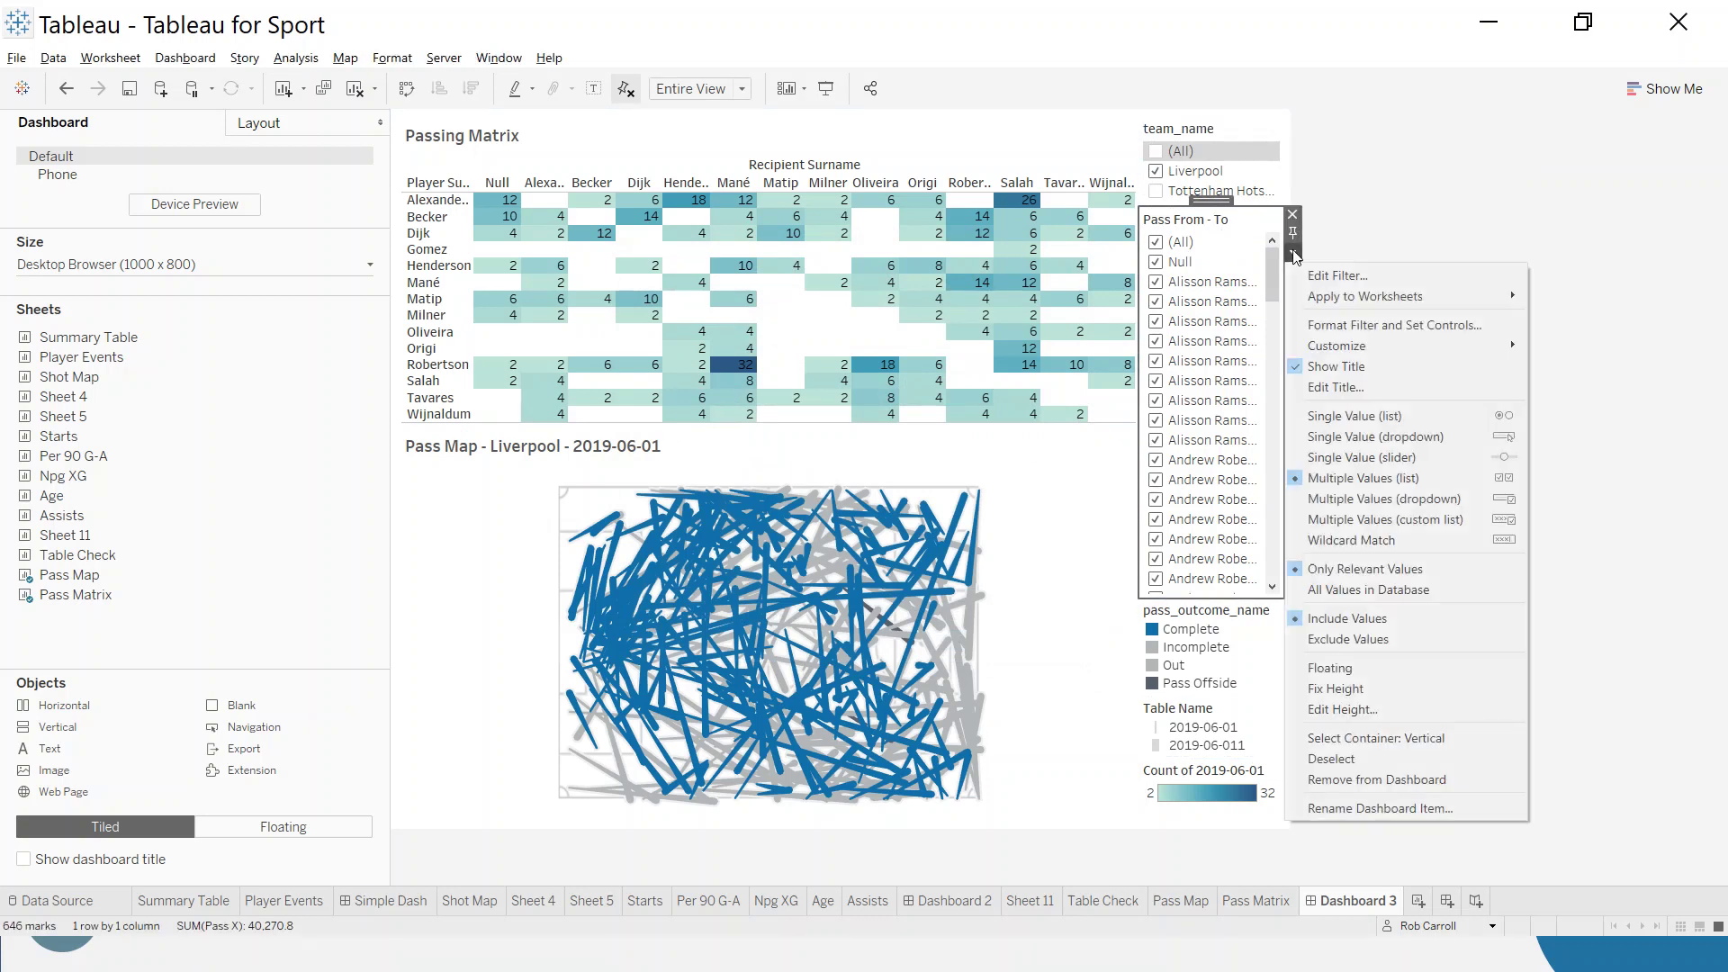
mouse_move(1354, 297)
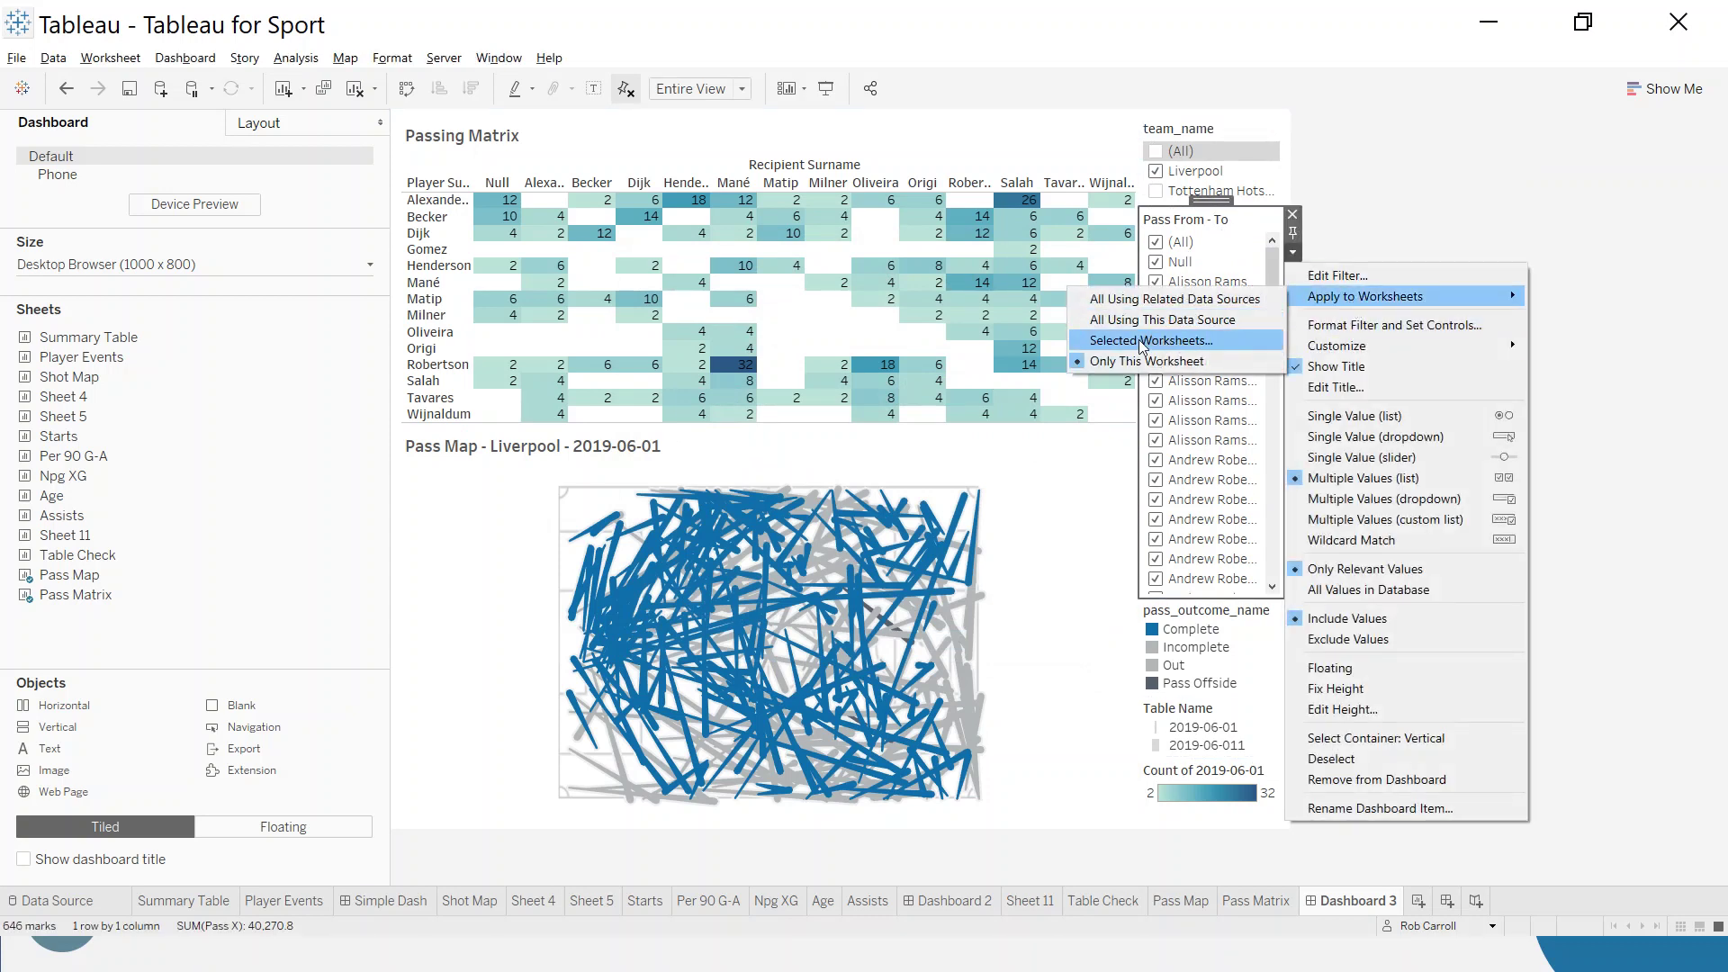
left_click(1143, 340)
left_click(642, 402)
left_click(969, 648)
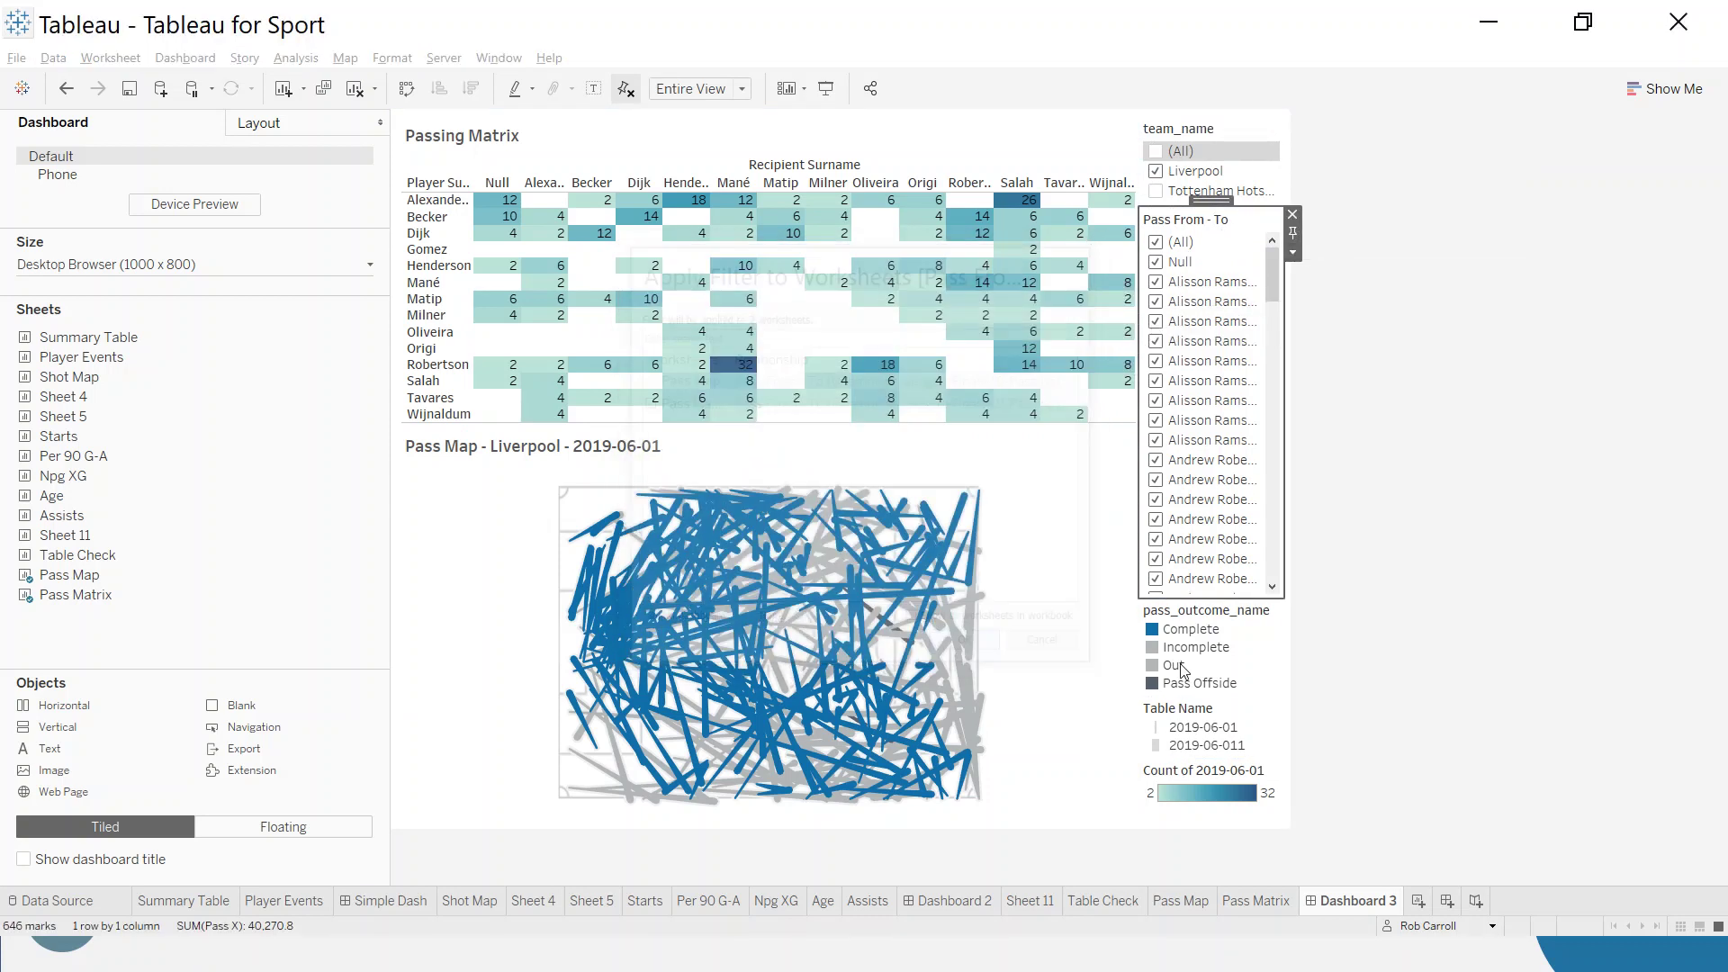
- Move the pass_outcome_name legend beneath the Pass Map and shrink it to a thin strip
left_click(1226, 627)
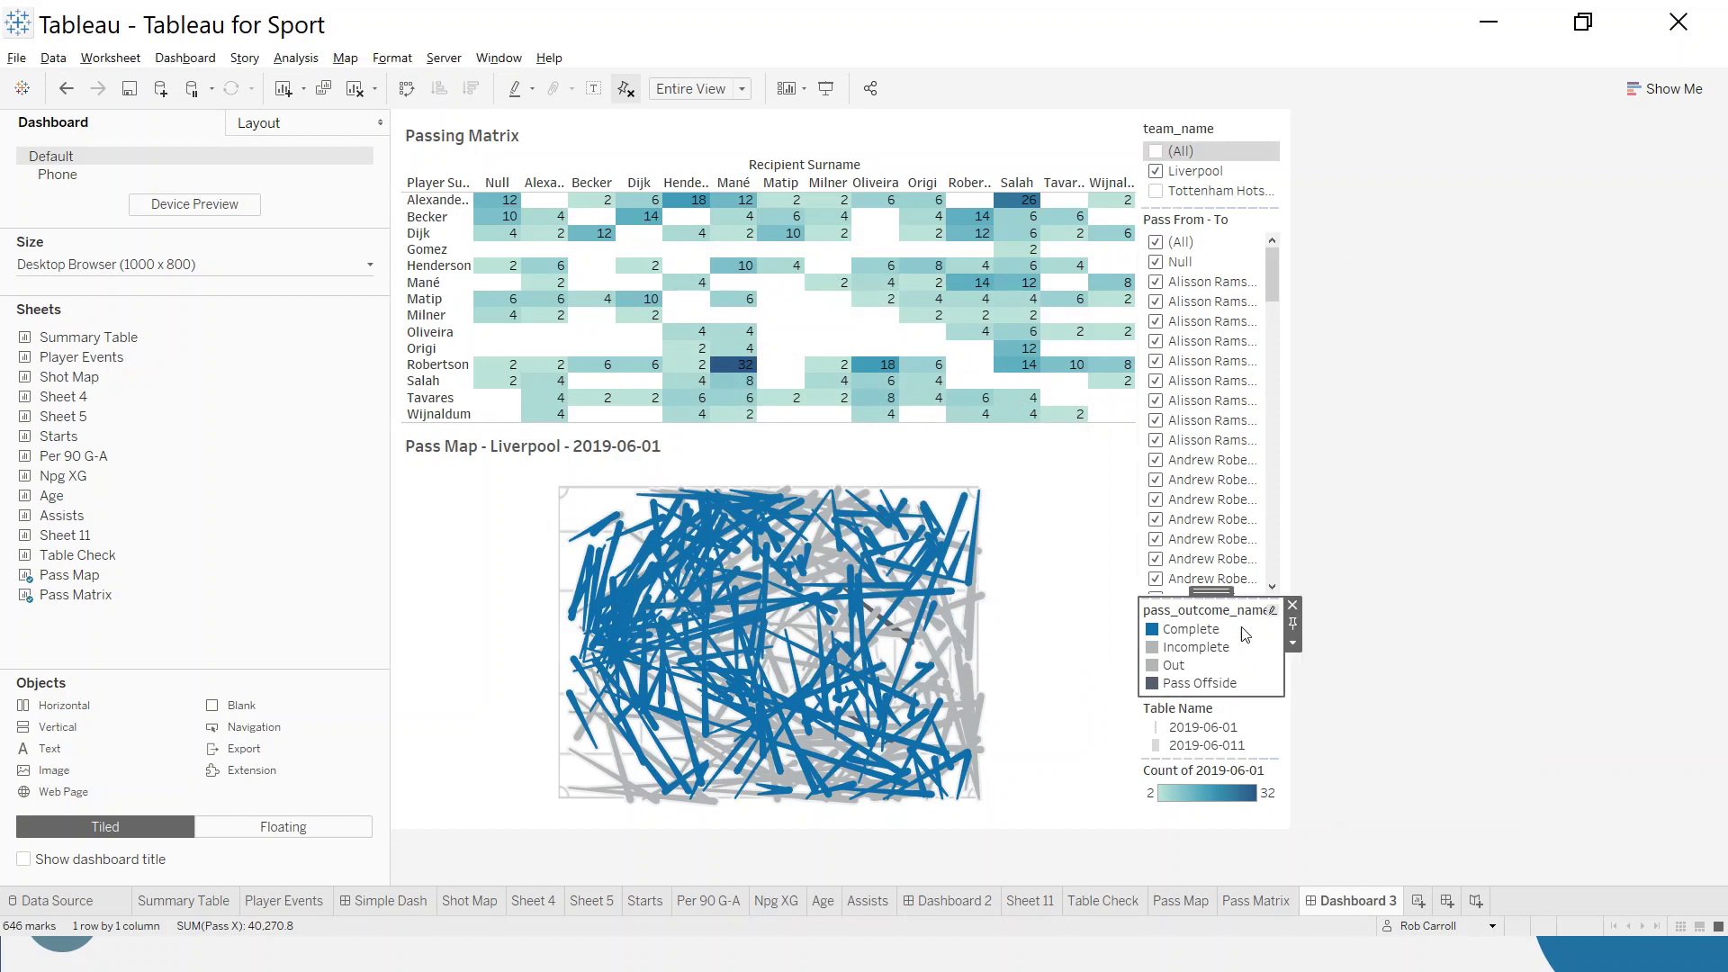
left_click_drag(1217, 591, 845, 773)
left_click_drag(910, 690, 920, 783)
left_click(1105, 825)
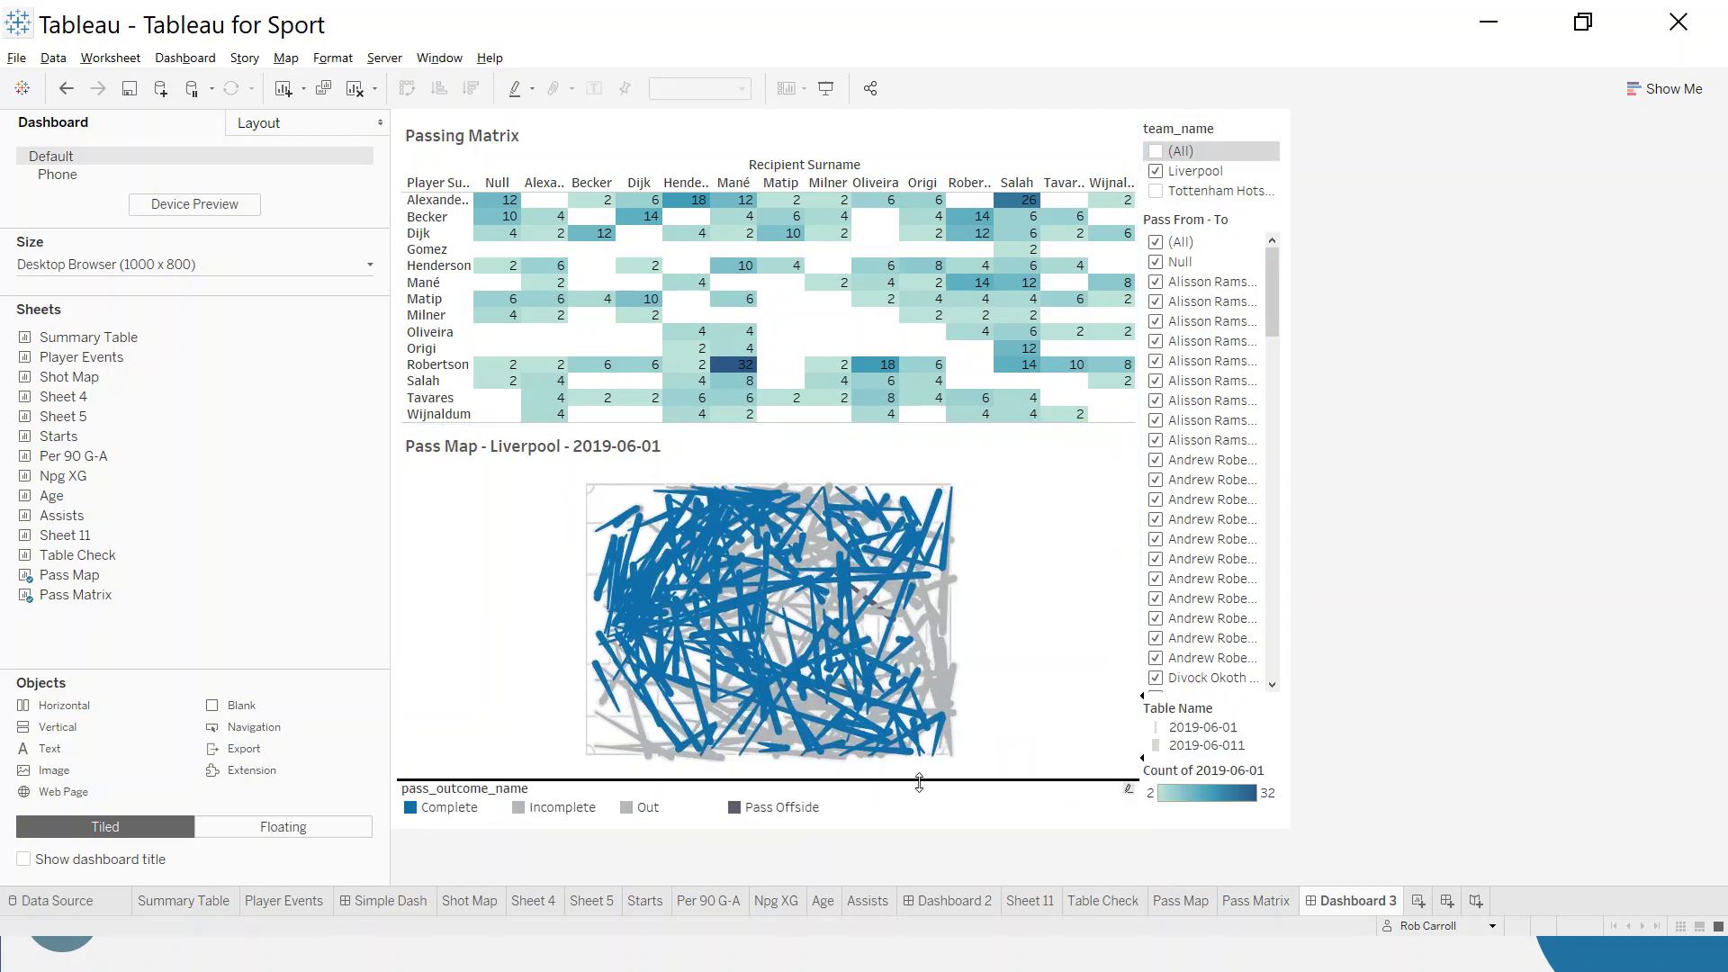
- Hide the title of the pass_outcome_name legend beneath the Pass Map
right_click(438, 799)
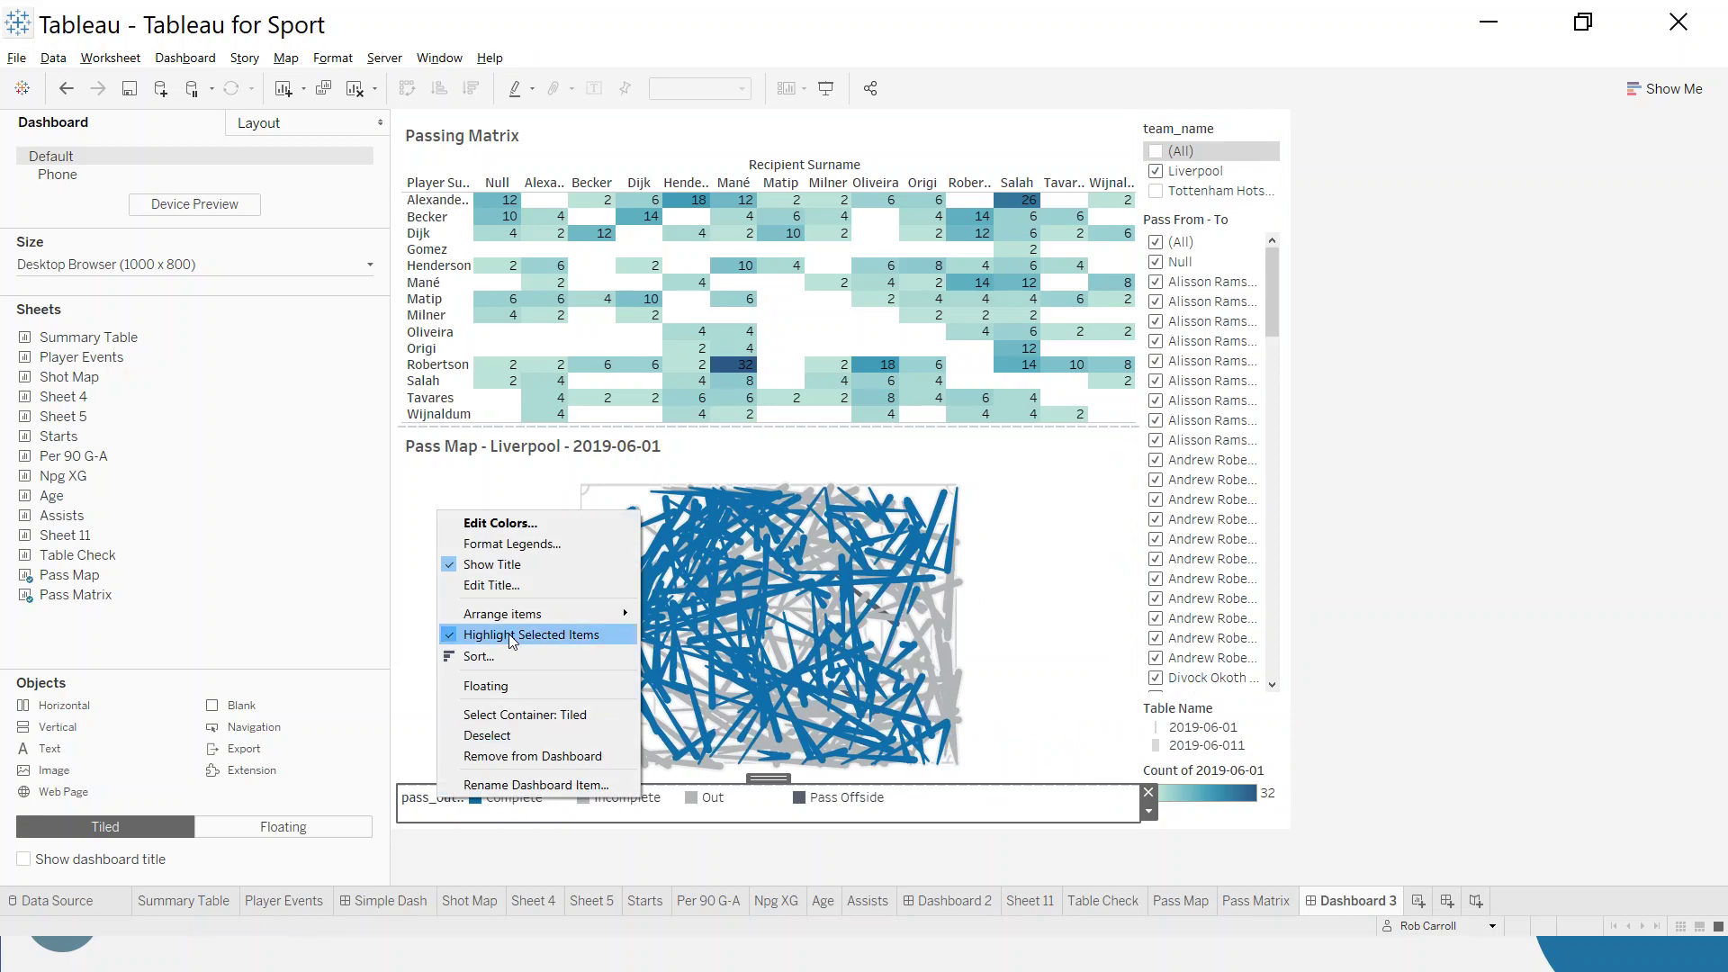
left_click(510, 564)
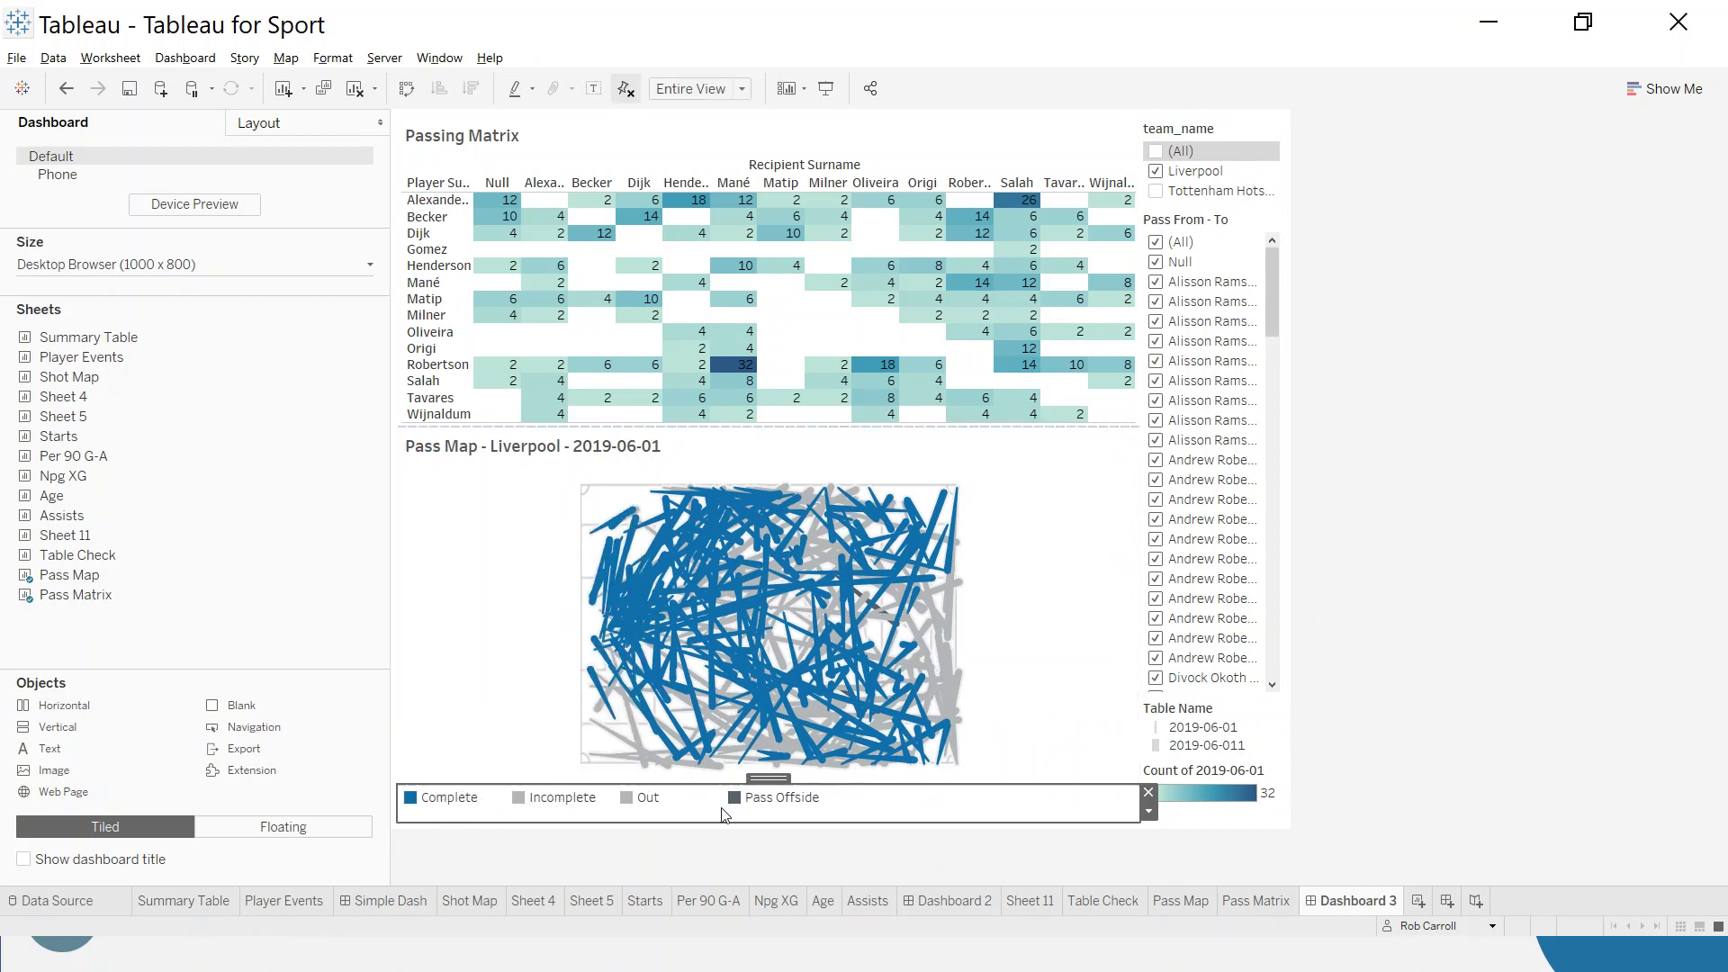
left_click(1422, 600)
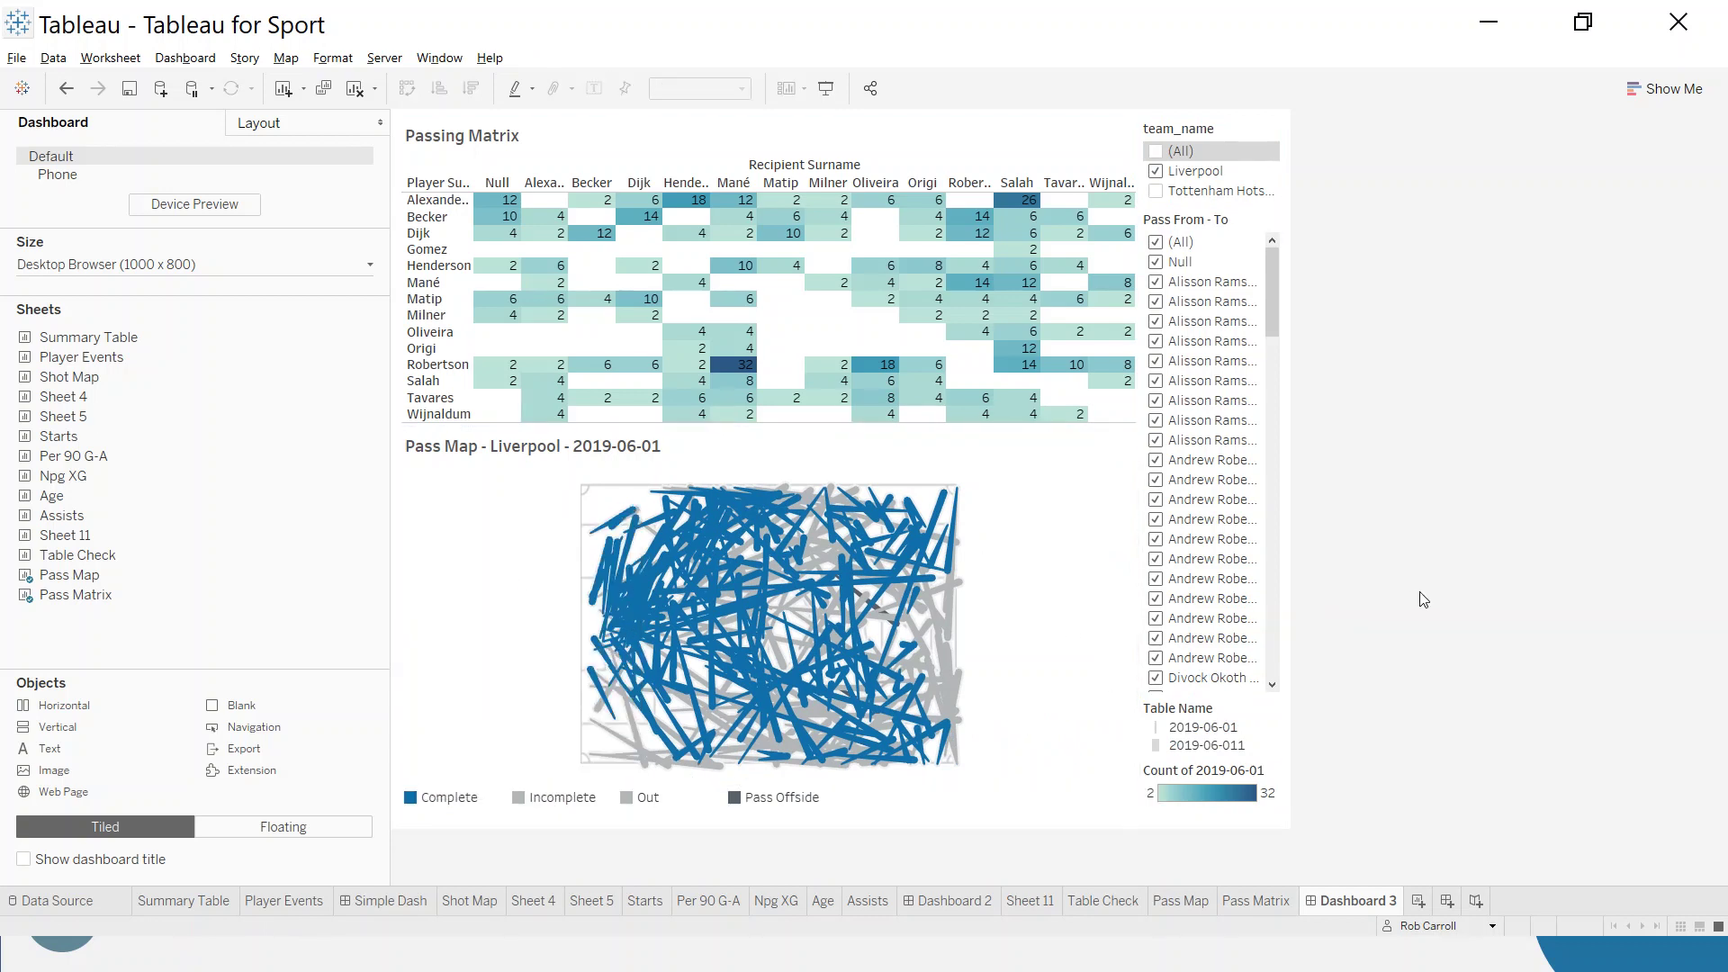
- Remove the Table Name size legend and the Count of 2019-06-01 colour legend from the dashboard
left_click(1255, 725)
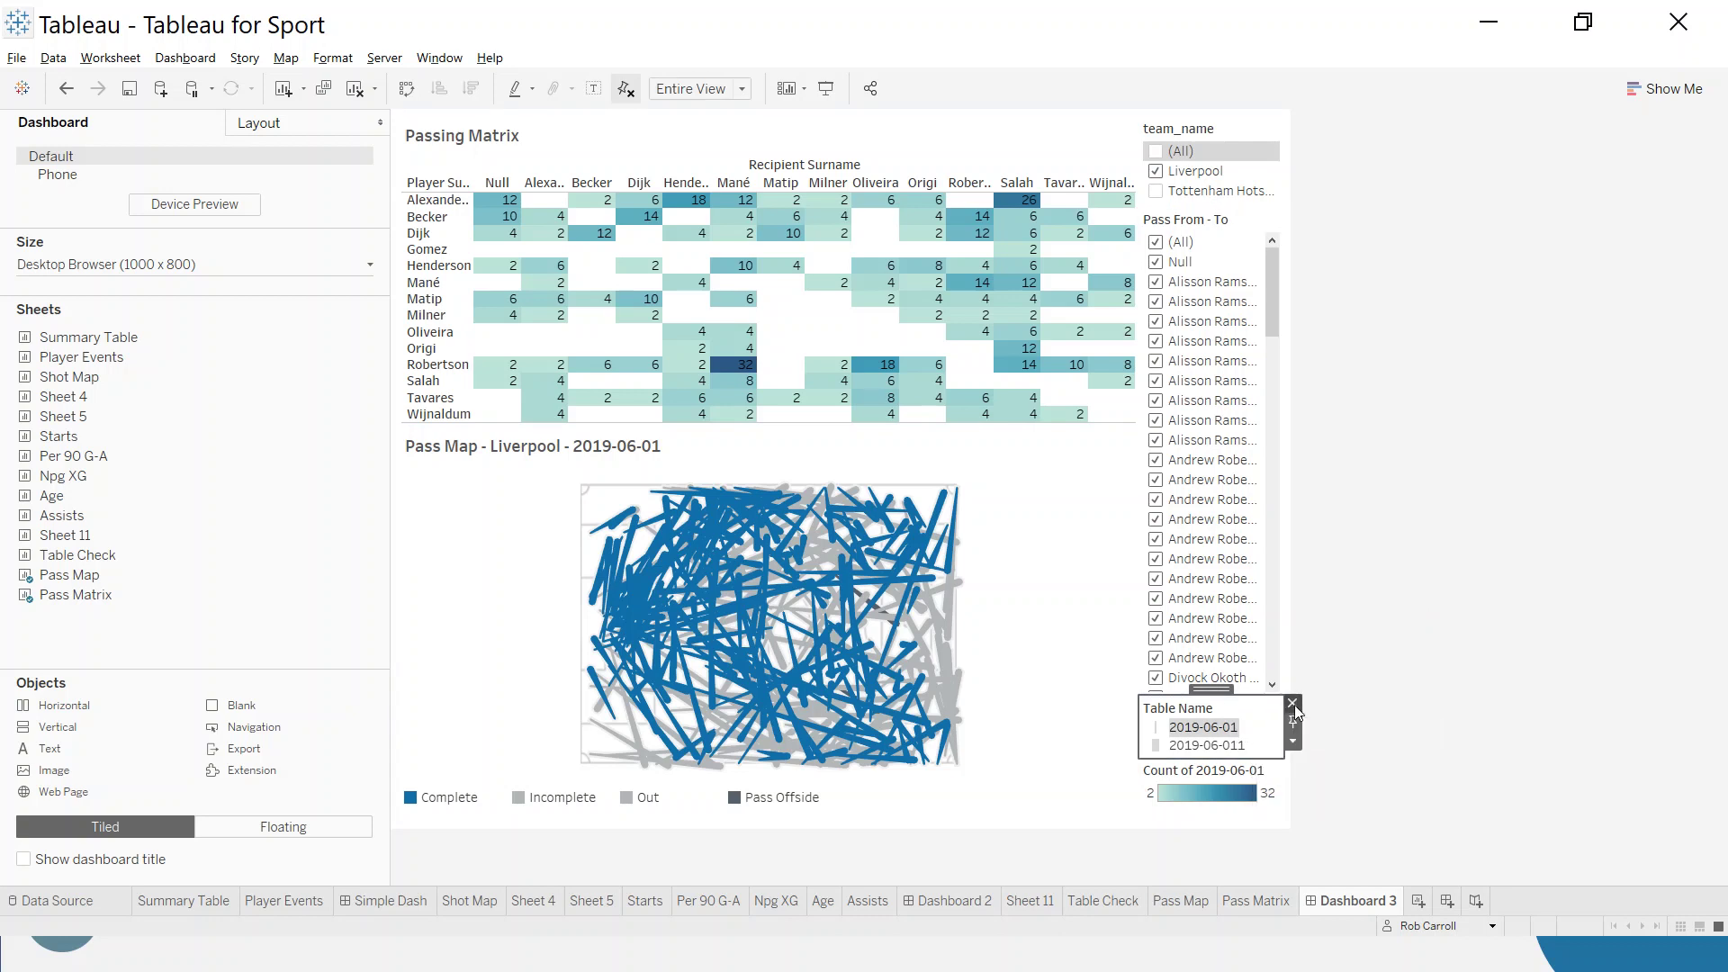
left_click(1299, 711)
left_click(1246, 770)
left_click(1292, 764)
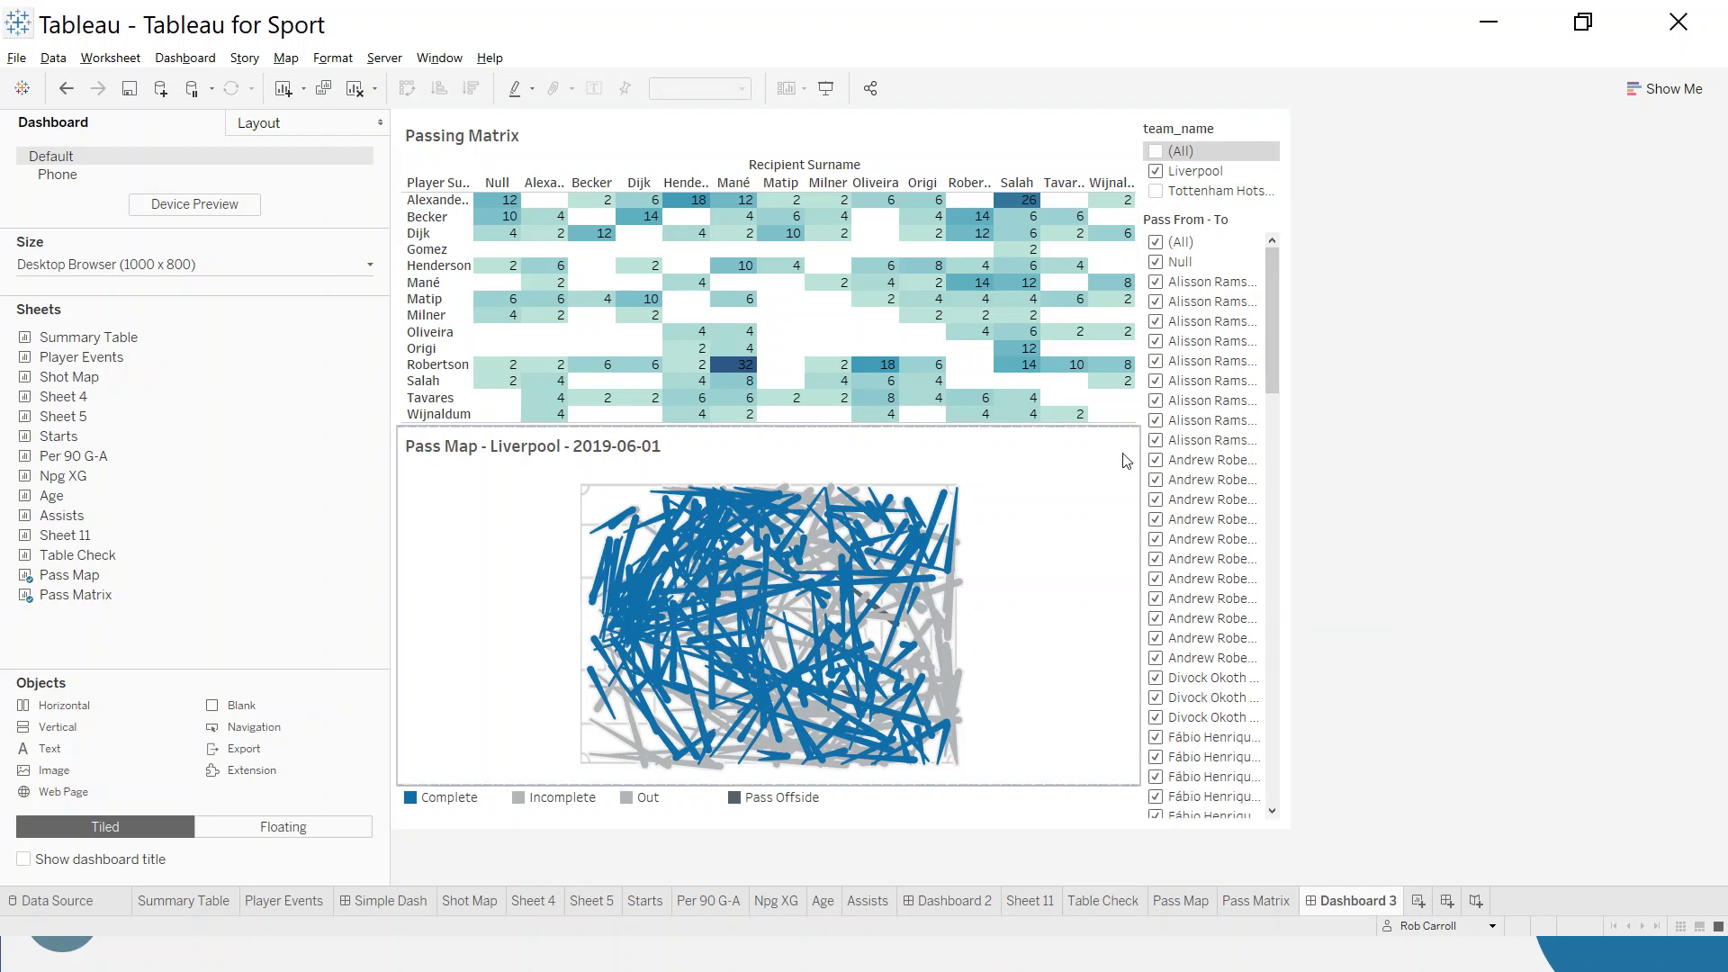
- Widen the column holding the team_name and Pass From - To filters, and look through its full list of player pairs
left_click_drag(1141, 443, 1094, 438)
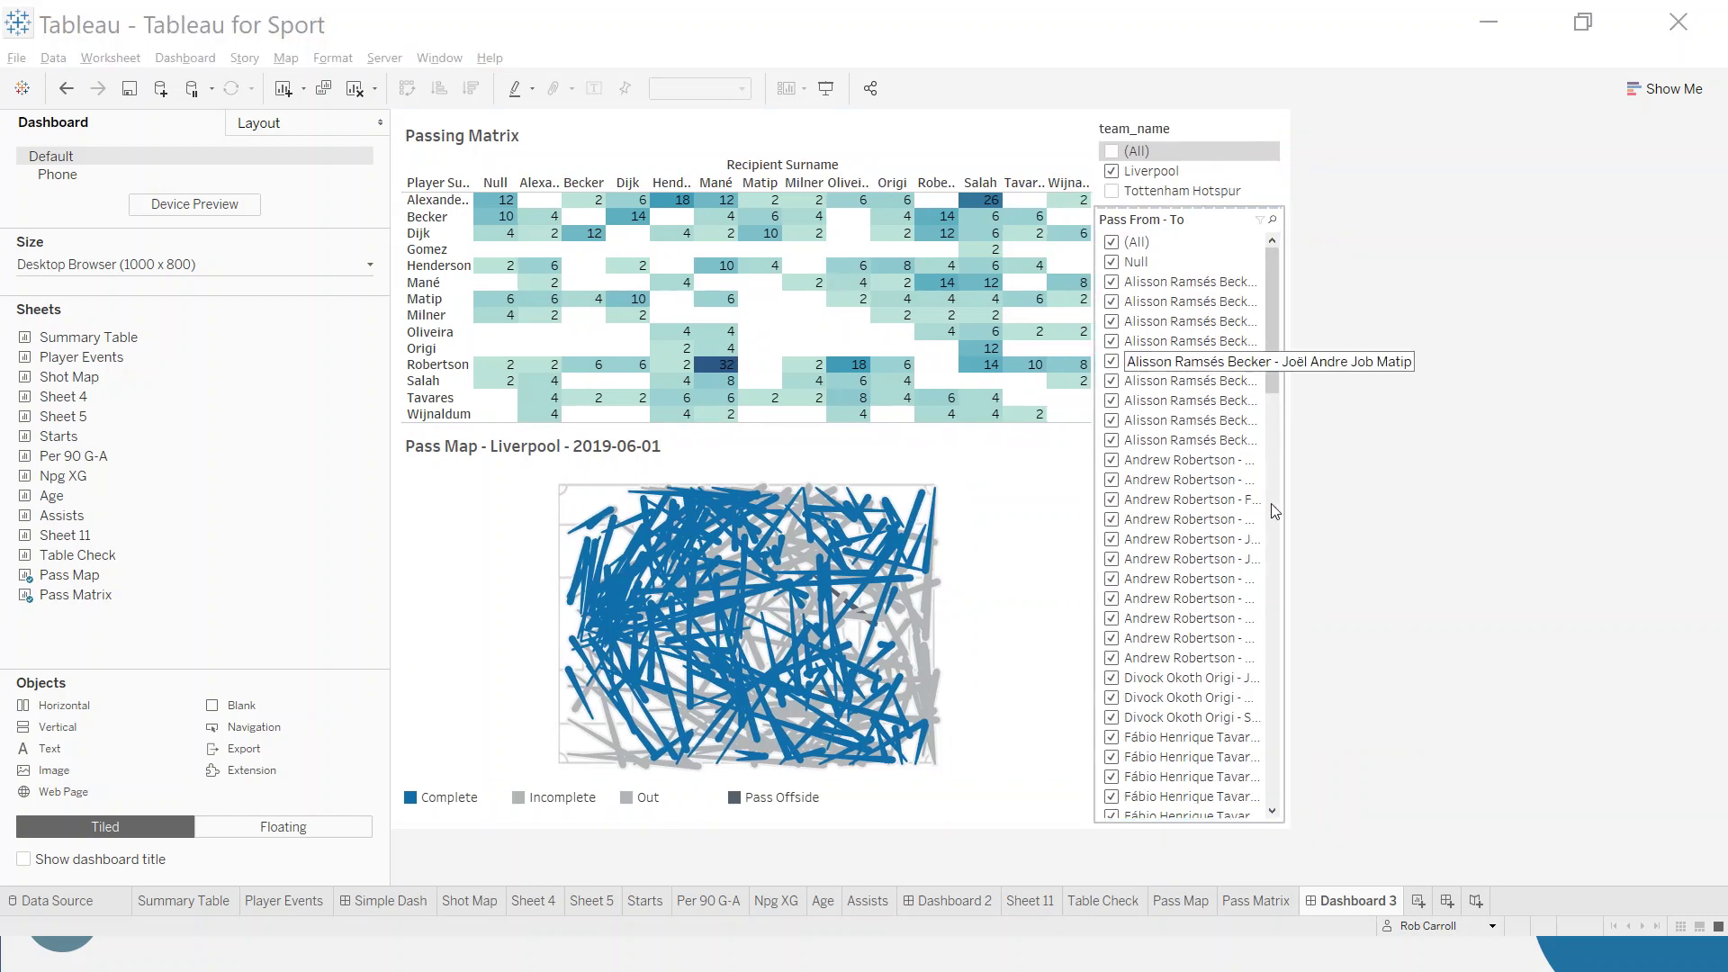
left_click_drag(1275, 369, 1292, 794)
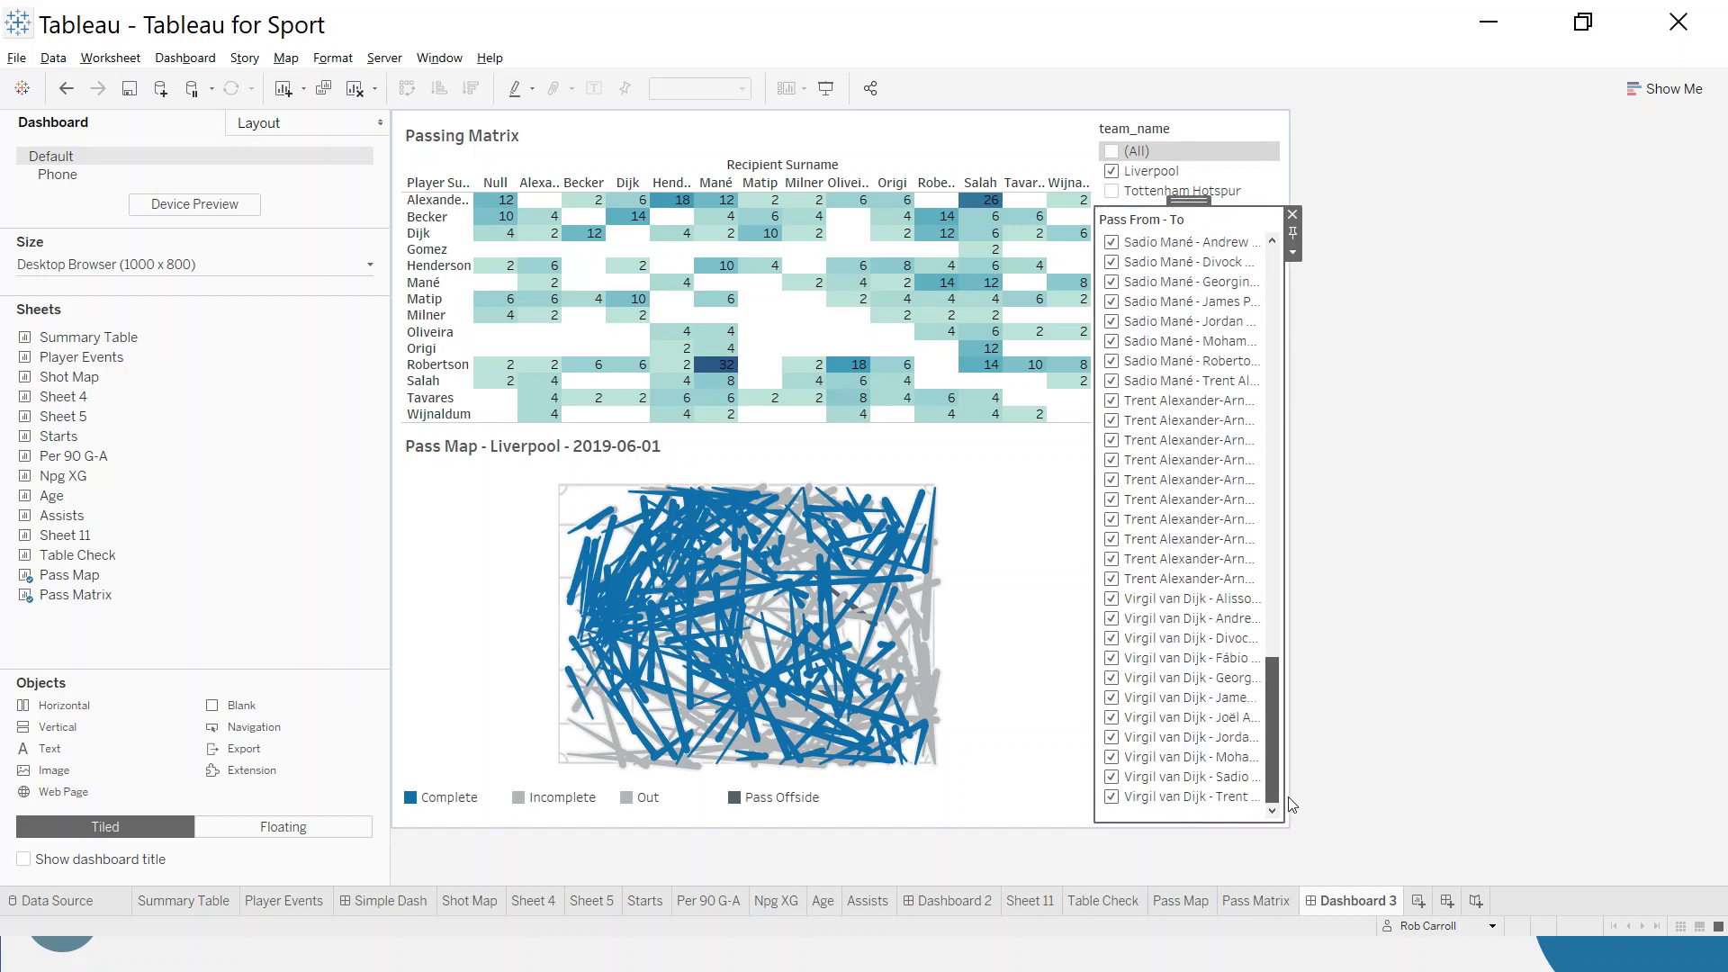
left_click_drag(1273, 718, 1271, 297)
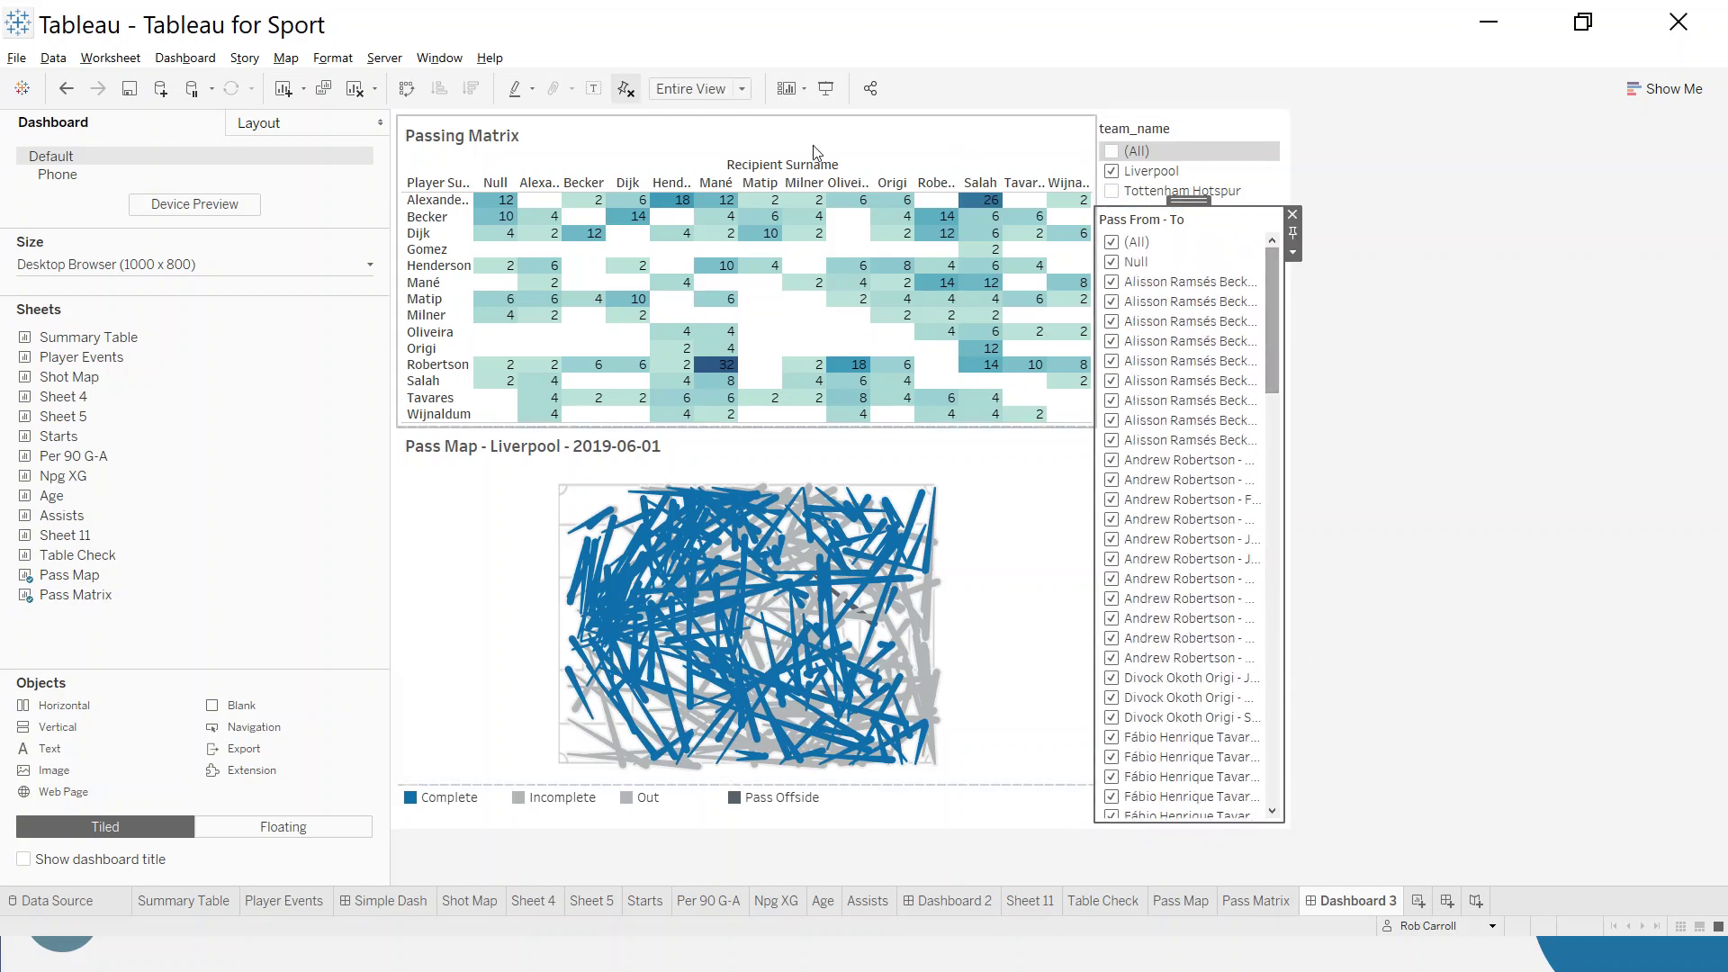
- Use the Passing Matrix as a filter for the rest of the dashboard
left_click(872, 139)
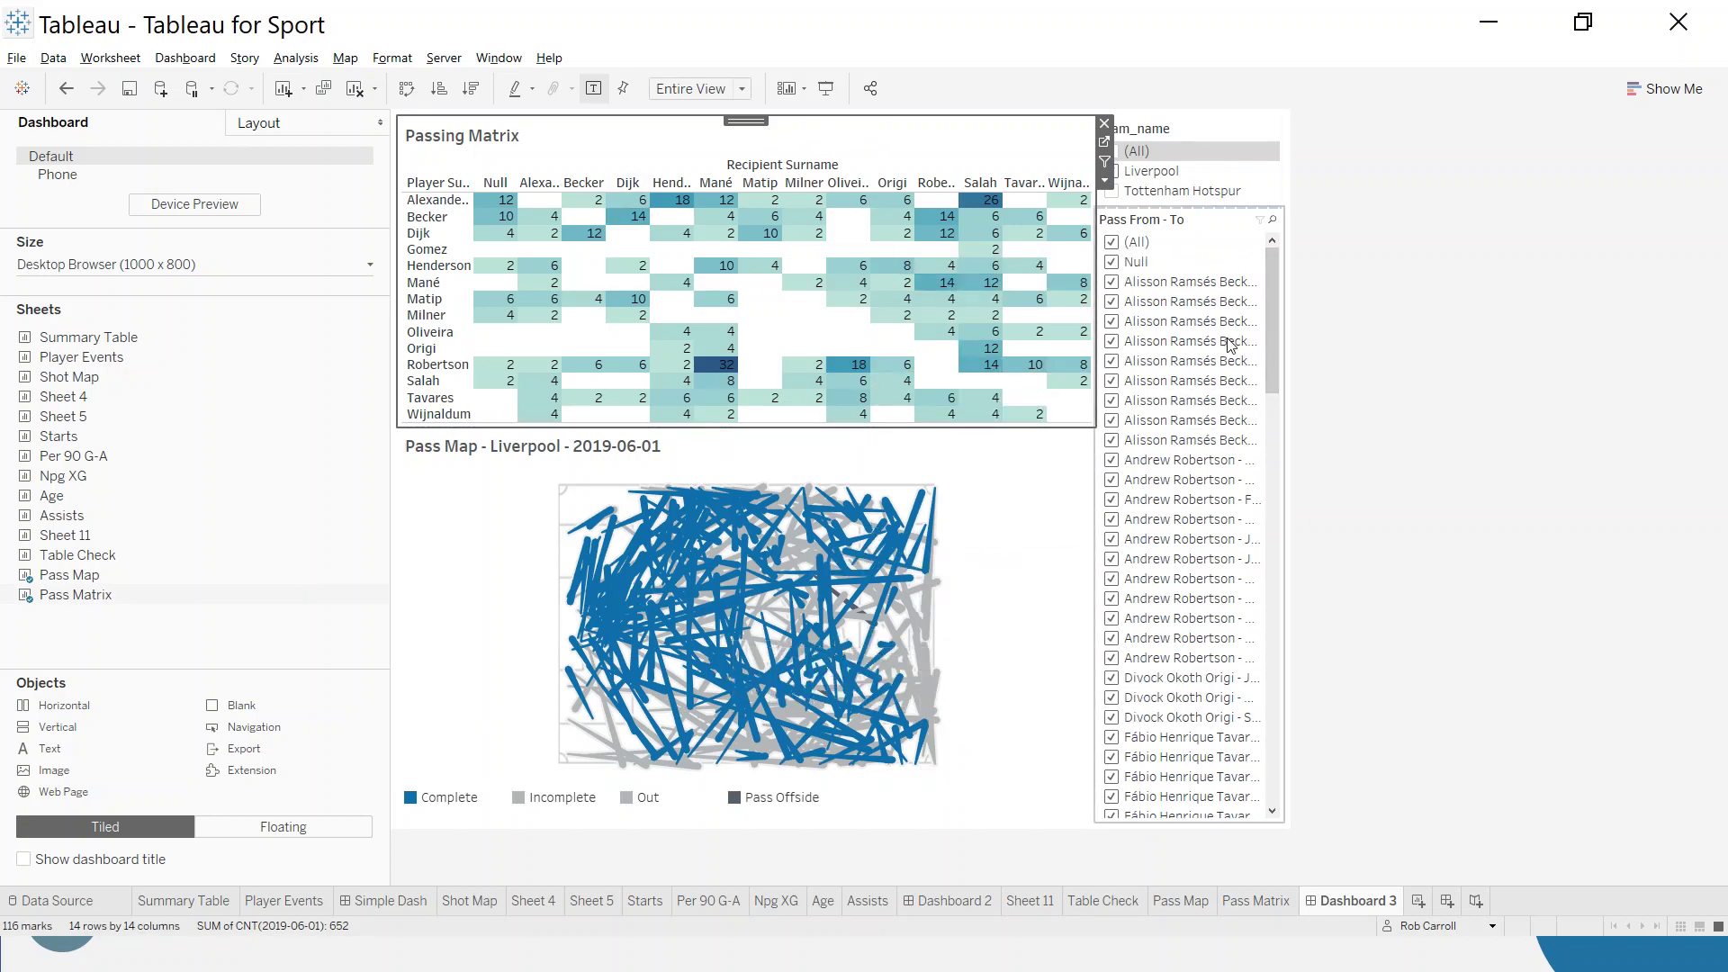
left_click(1105, 162)
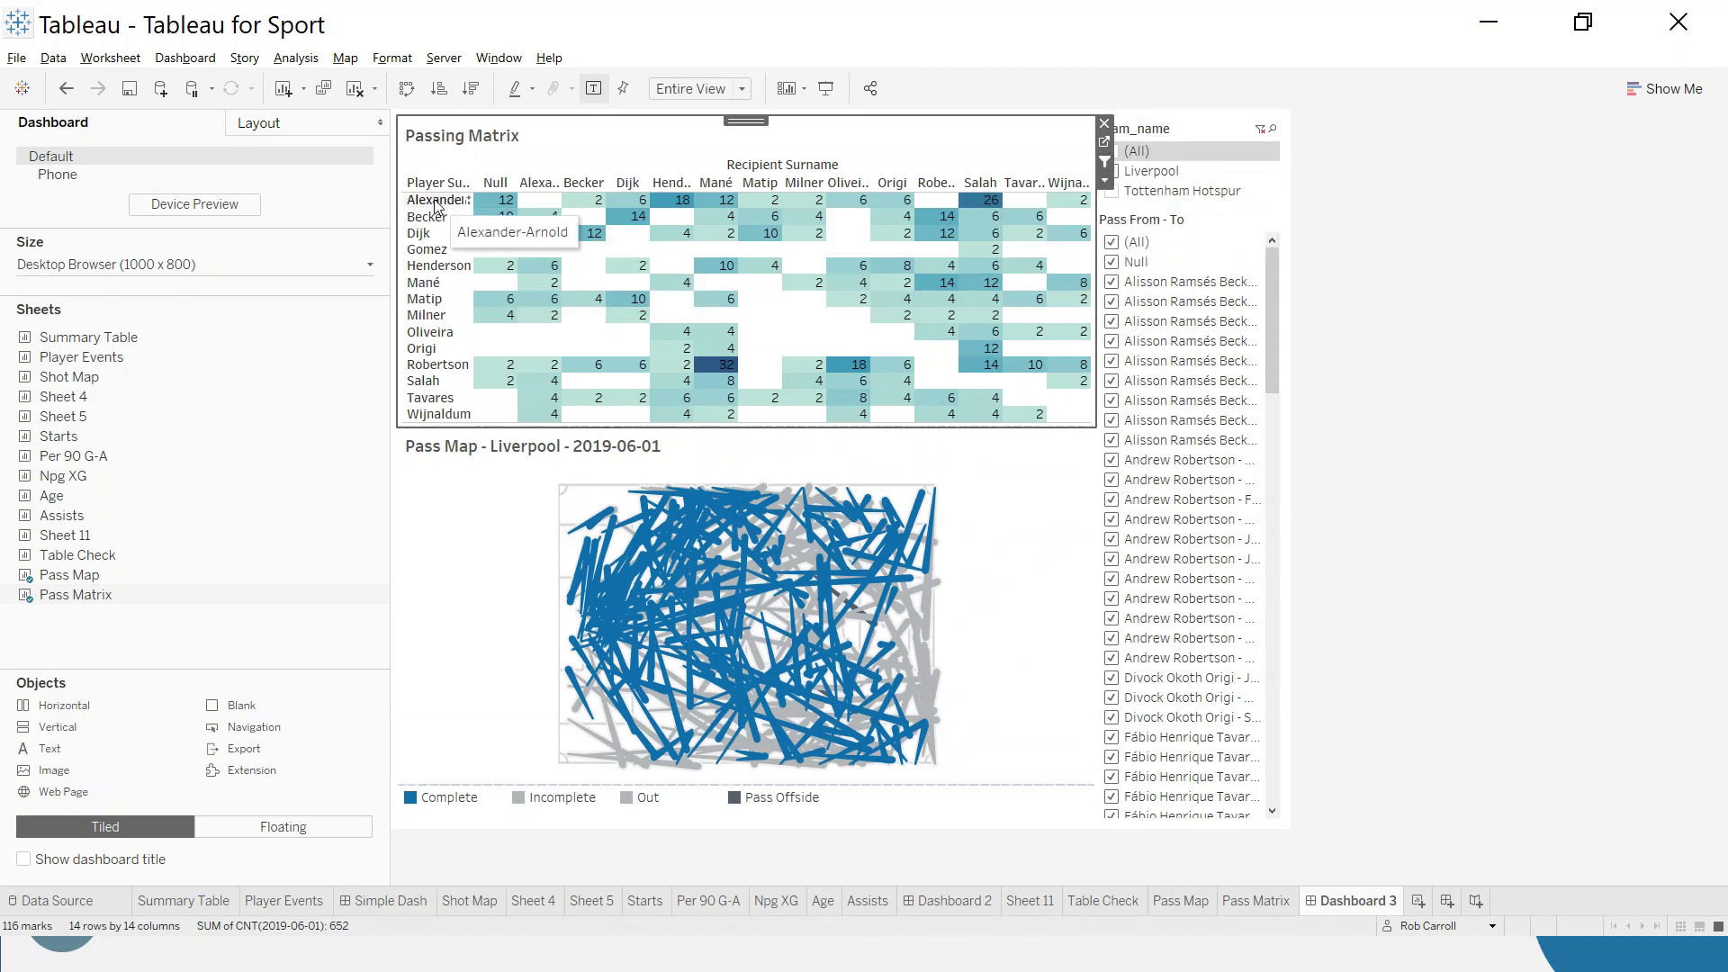
- Test the matrix filter on the Alexander-Arnold to Salah cell and compare its count with the passes drawn on the map
mouse_move(991, 207)
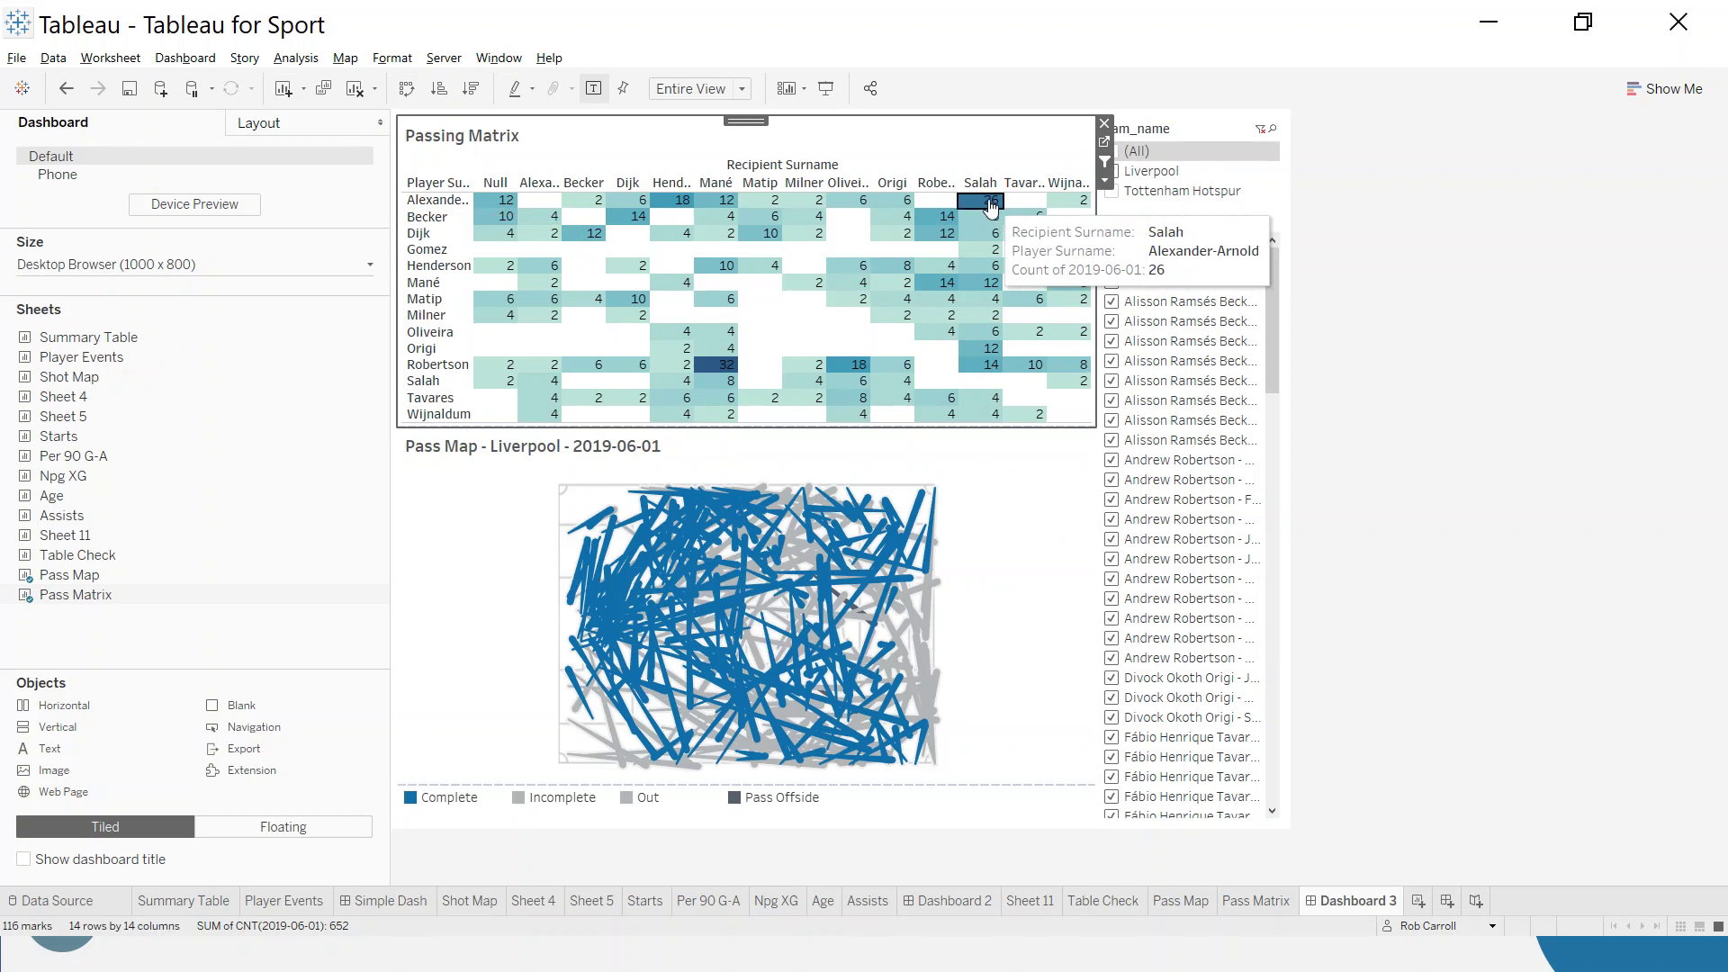
left_click(990, 201)
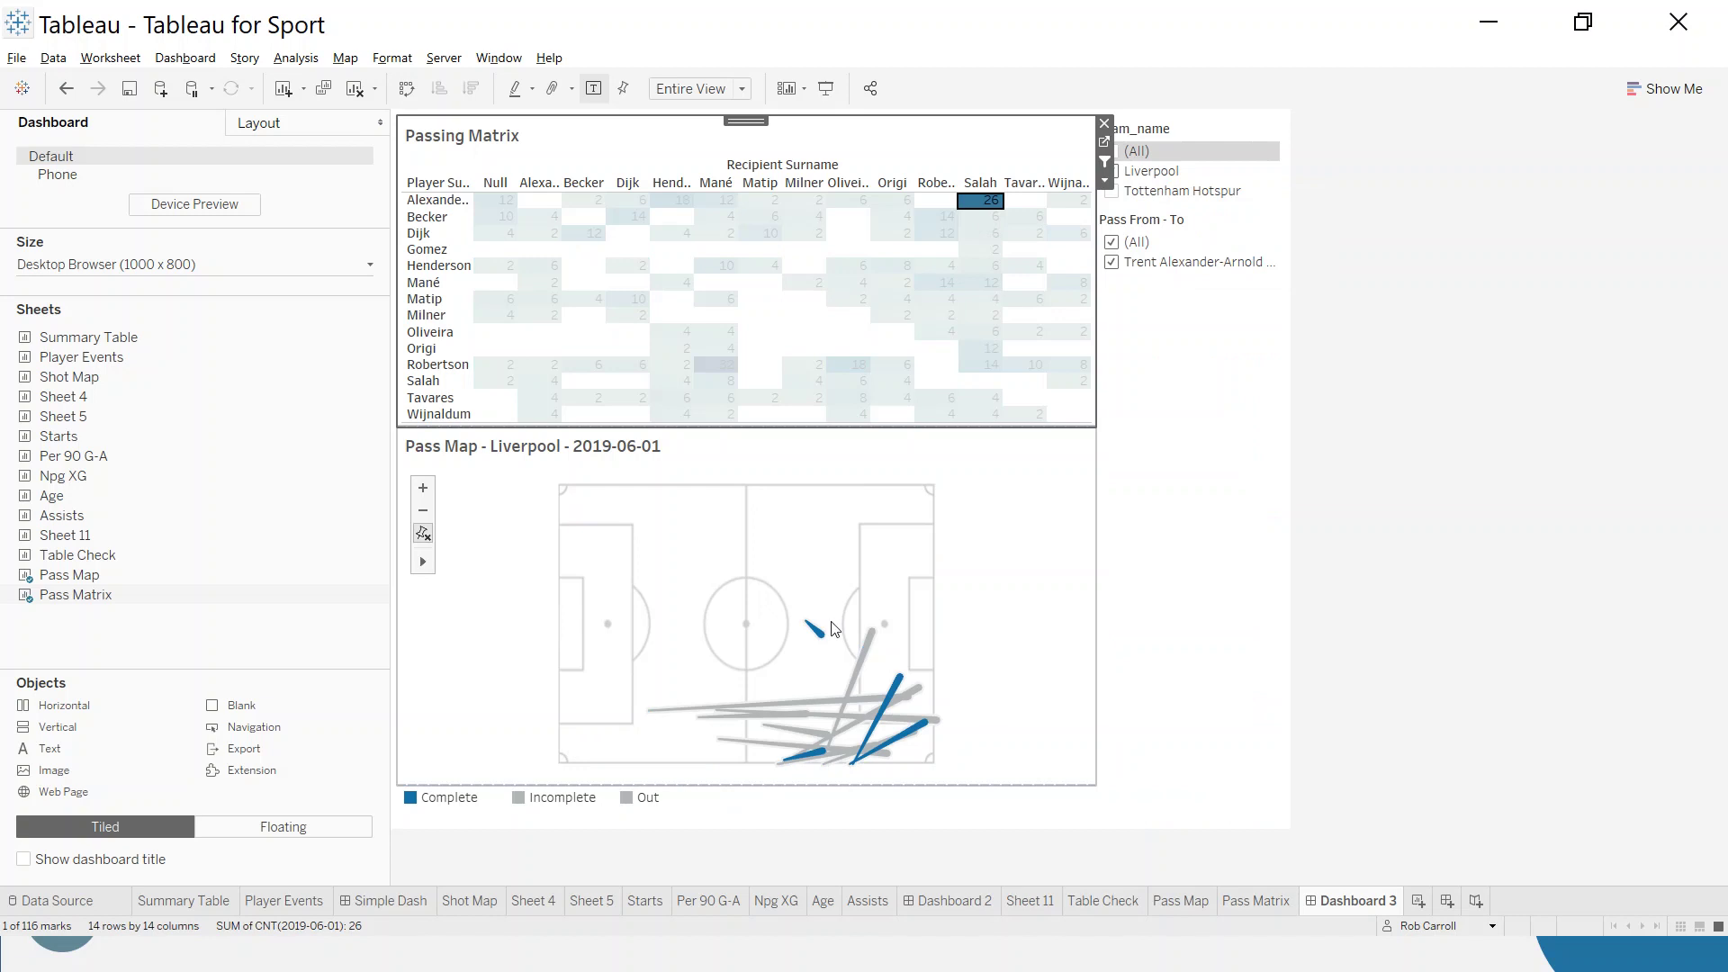
left_click(955, 520)
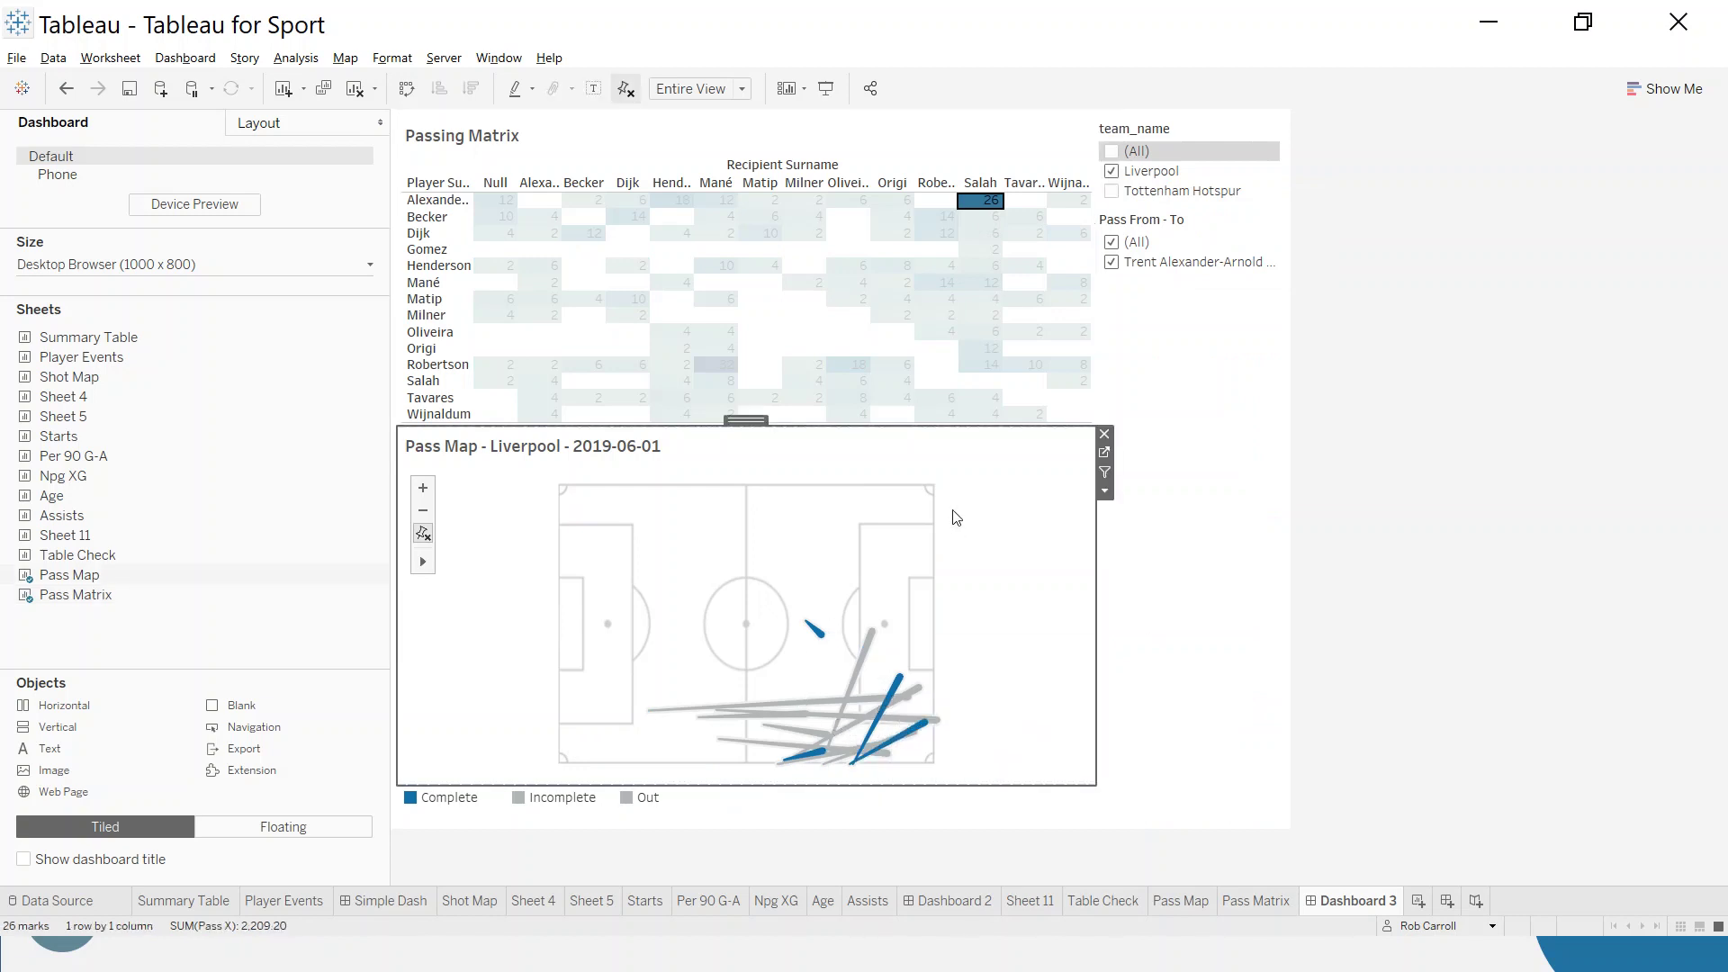
mouse_move(981, 207)
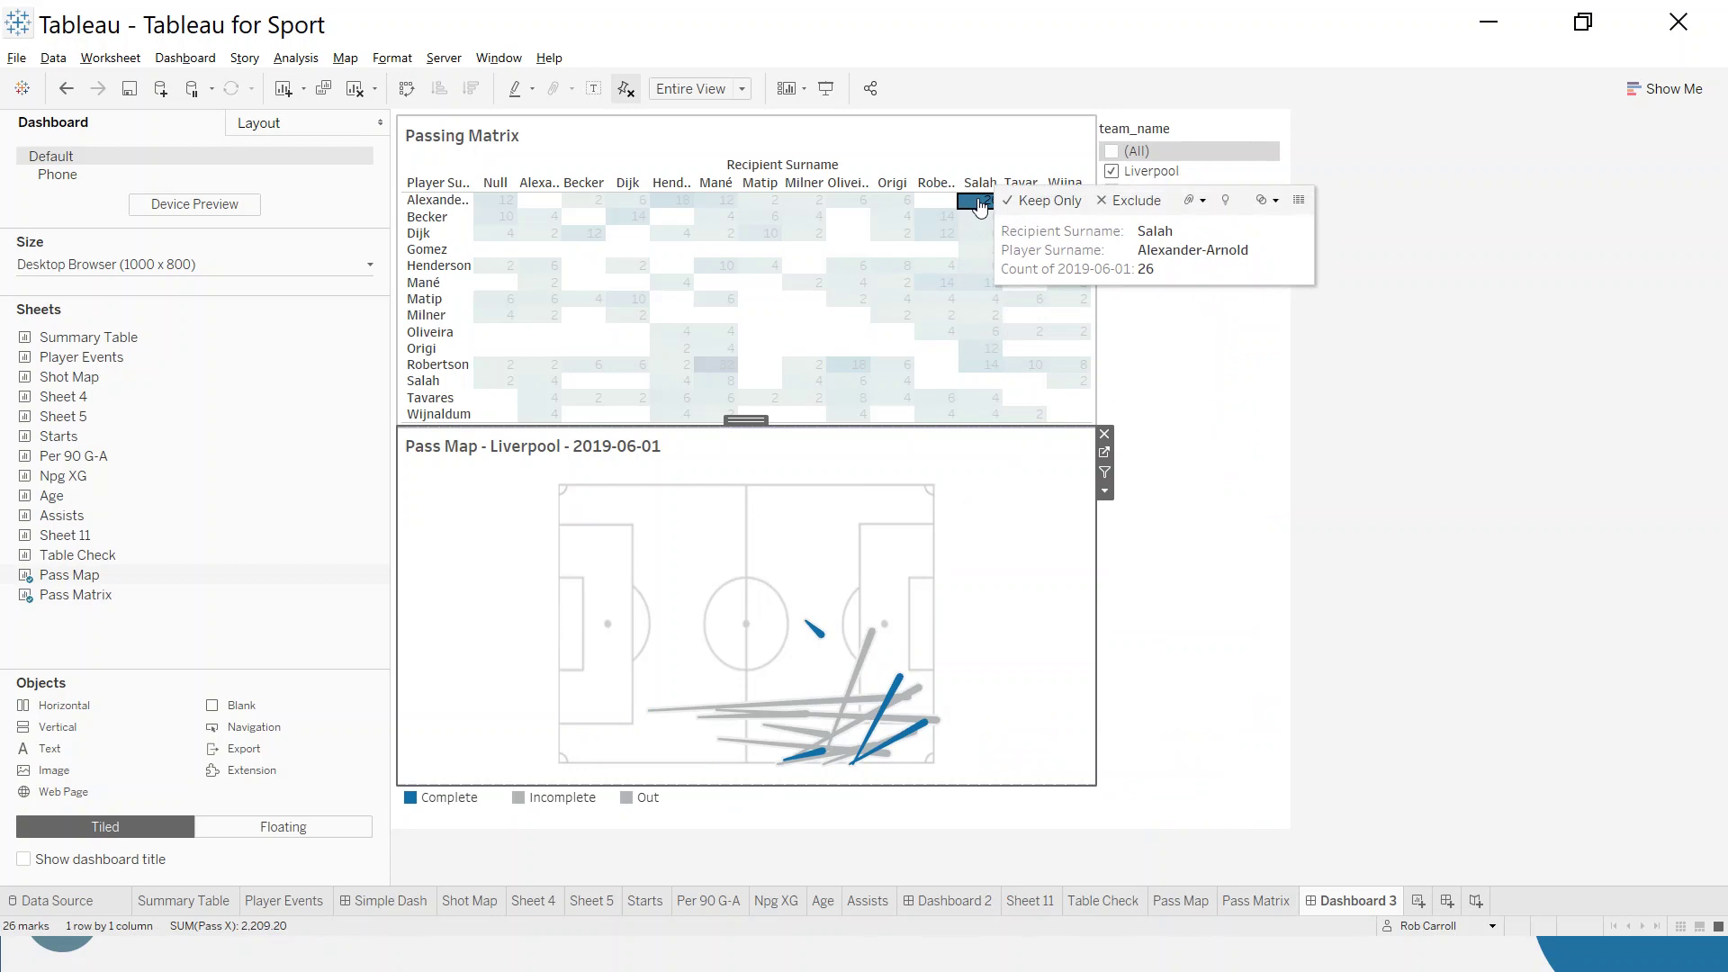
left_click(981, 205)
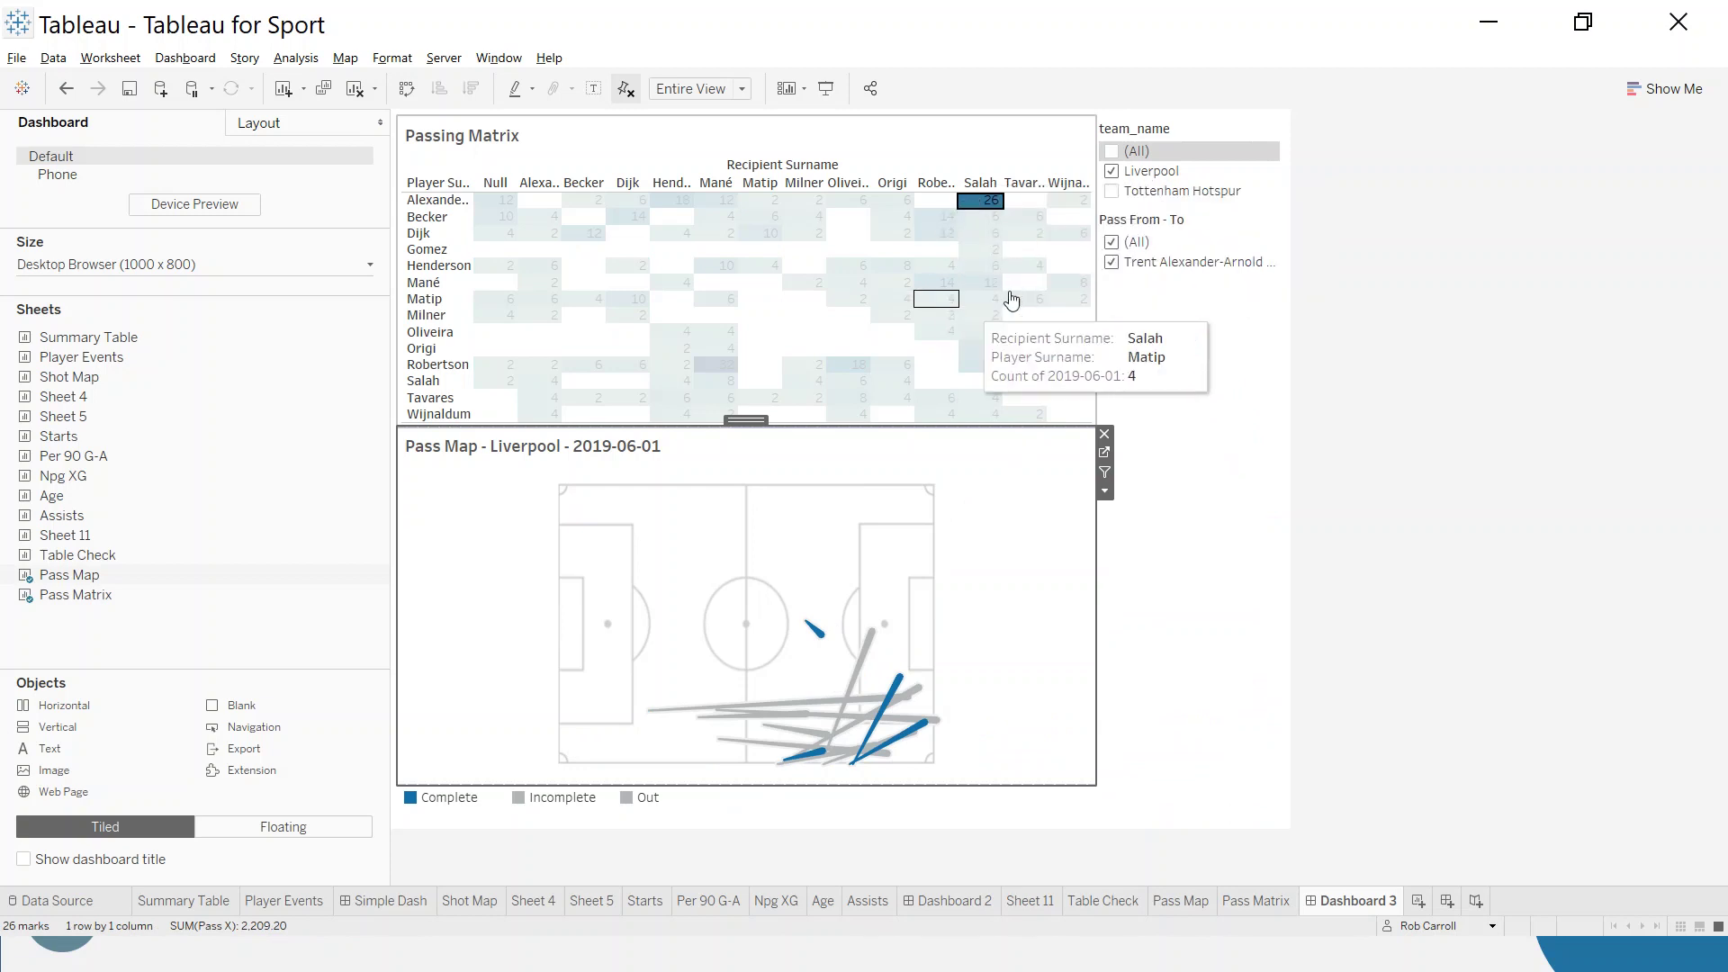
- Open the Pass Matrix worksheet, find the Table Name field and add it as a filter that keeps only one table
left_click(1105, 142)
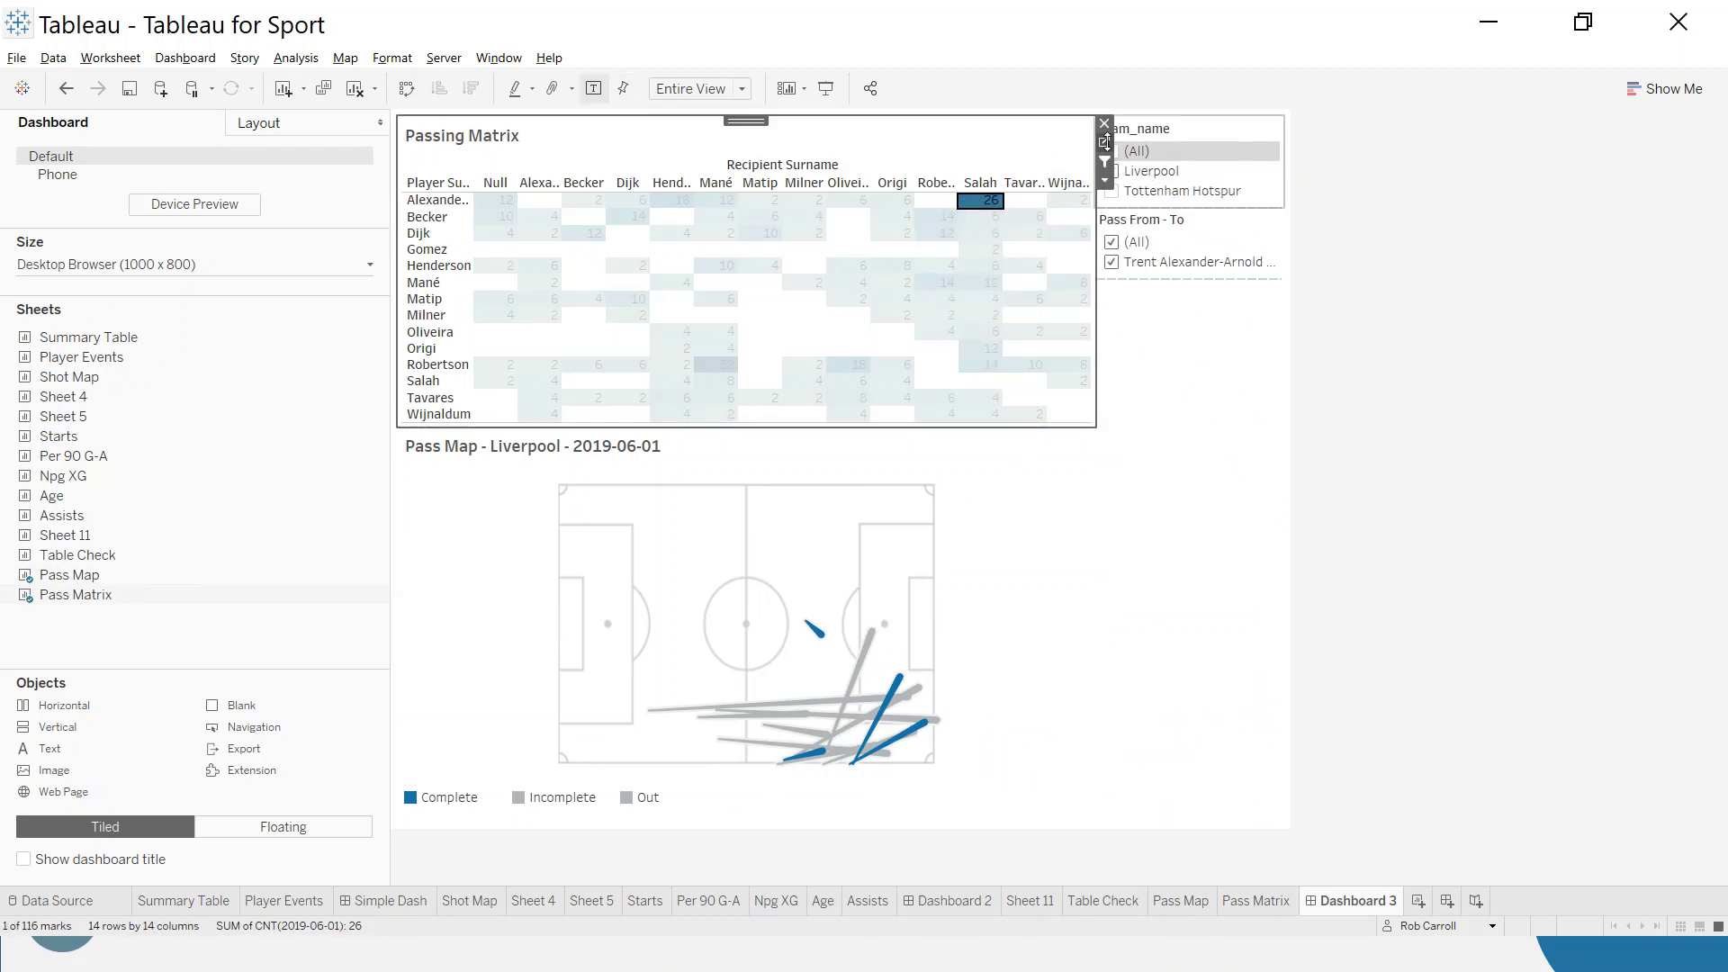
left_click(140, 262)
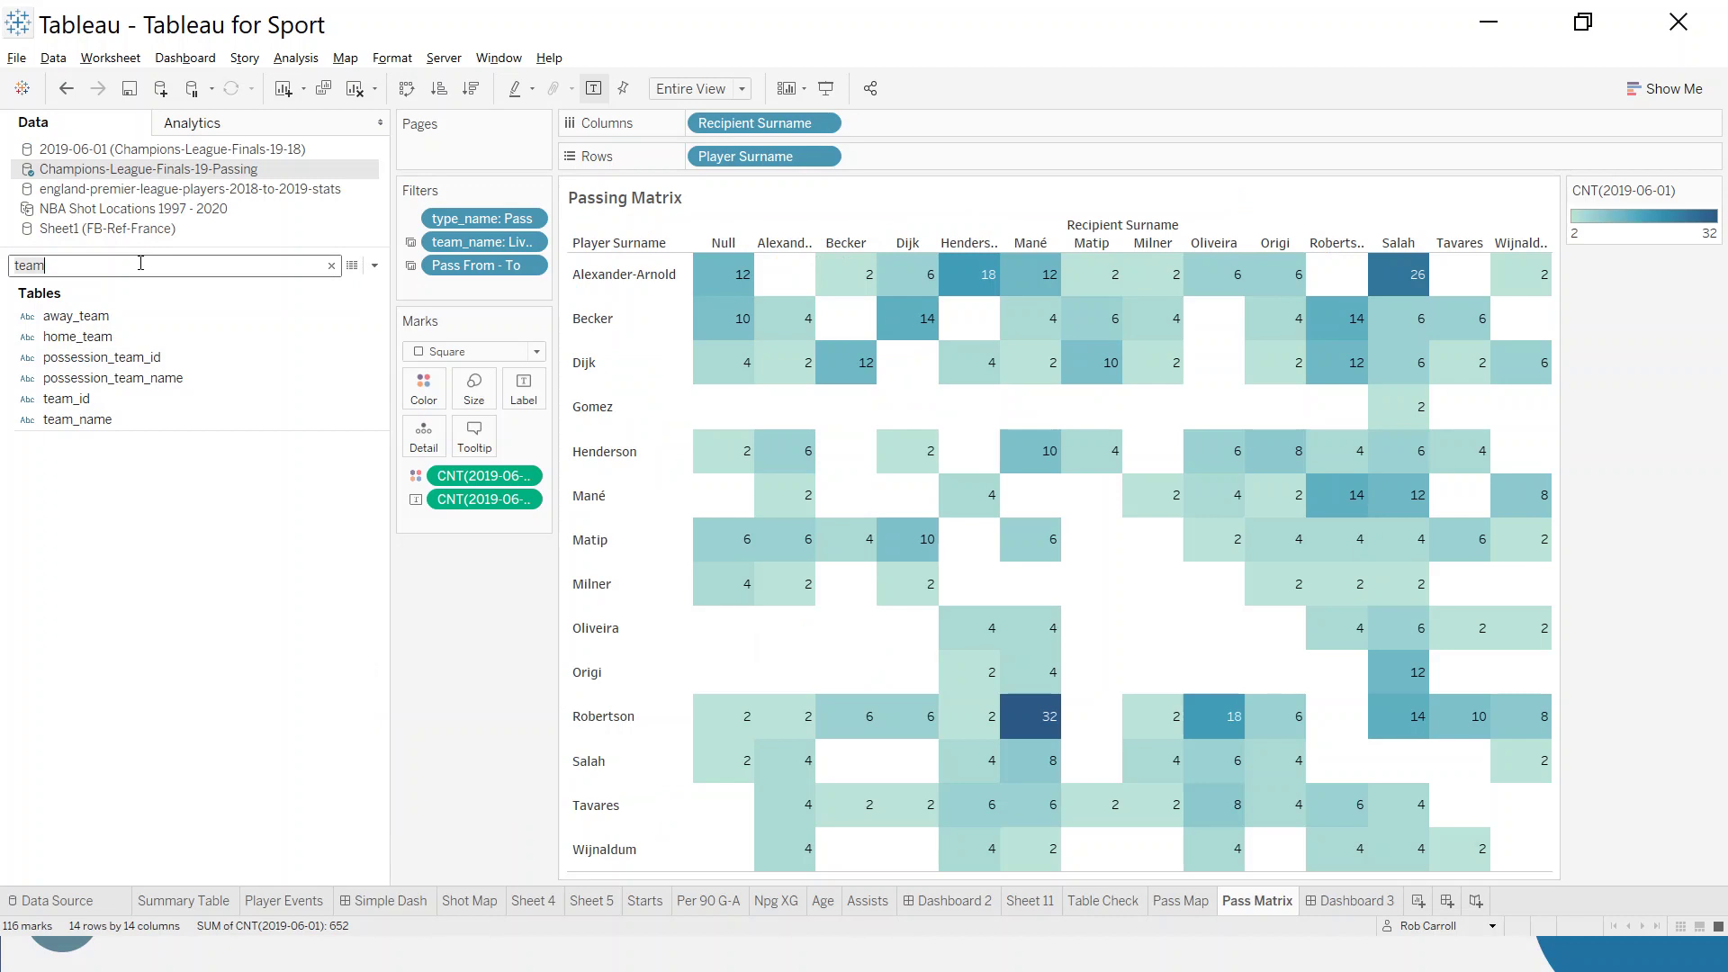
left_click(141, 358)
key("BackSpace")
key("BackSpace")
key("BackSpace")
type("abl")
left_click_drag(90, 317, 469, 297)
left_click(693, 332)
left_click(860, 723)
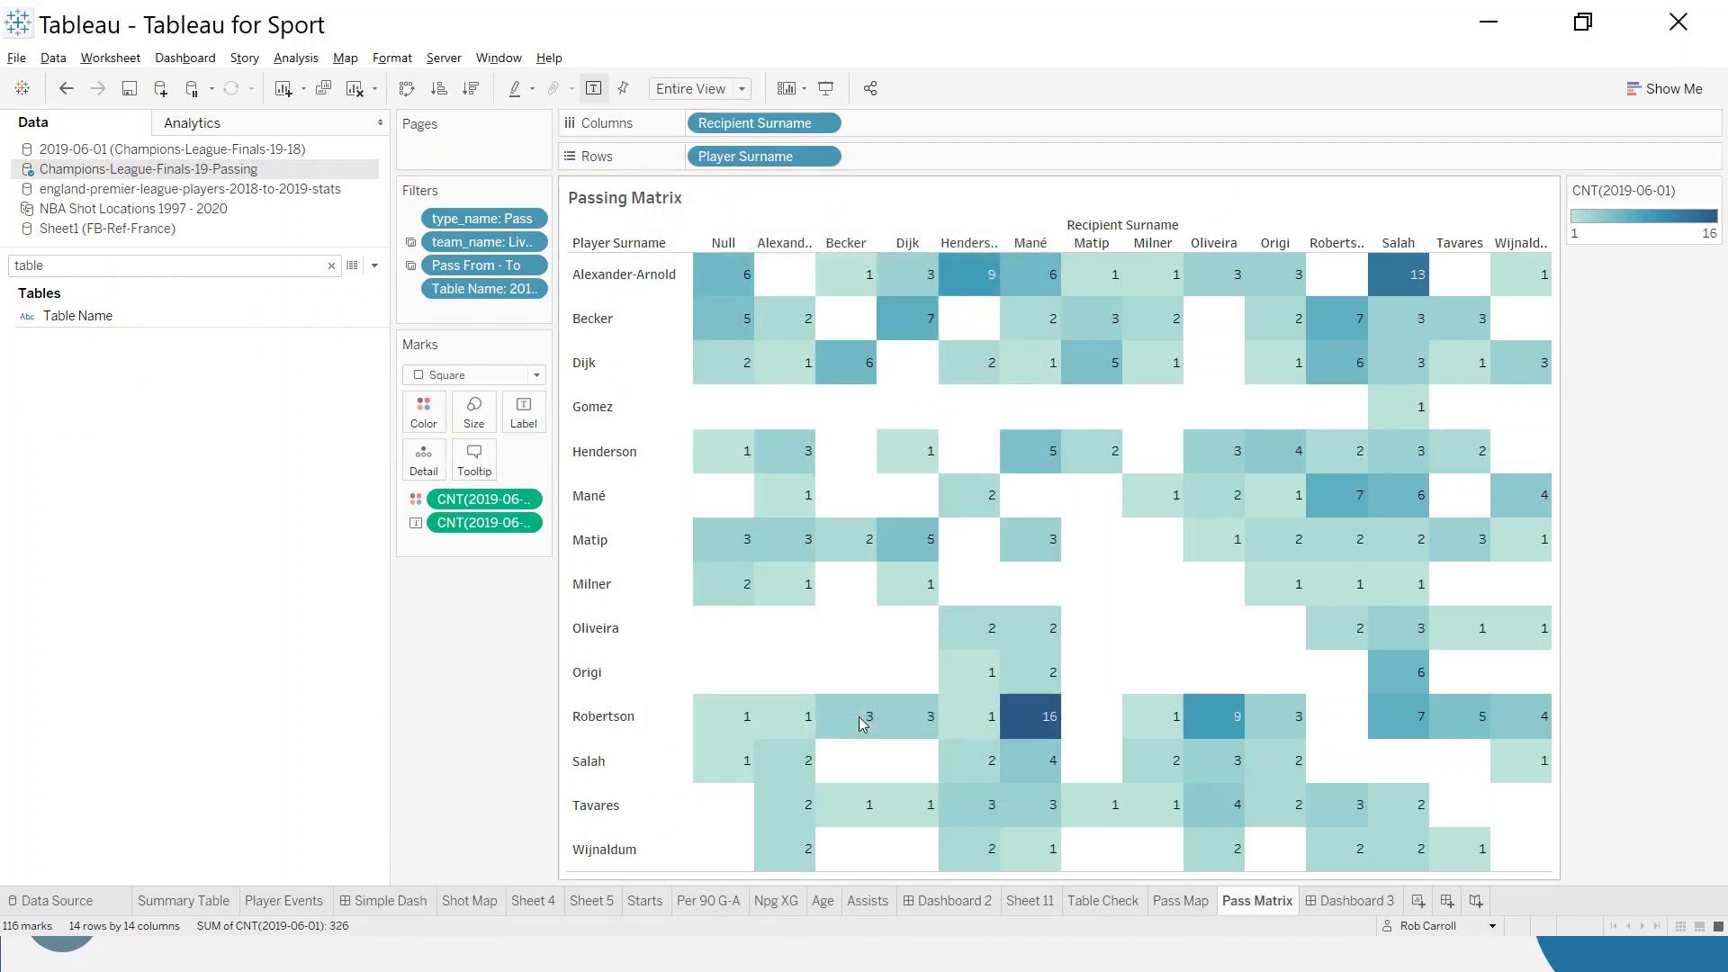
- Return to Dashboard 3, clear the cell selection and check the map for the Robertson to Mané passes
left_click(1332, 902)
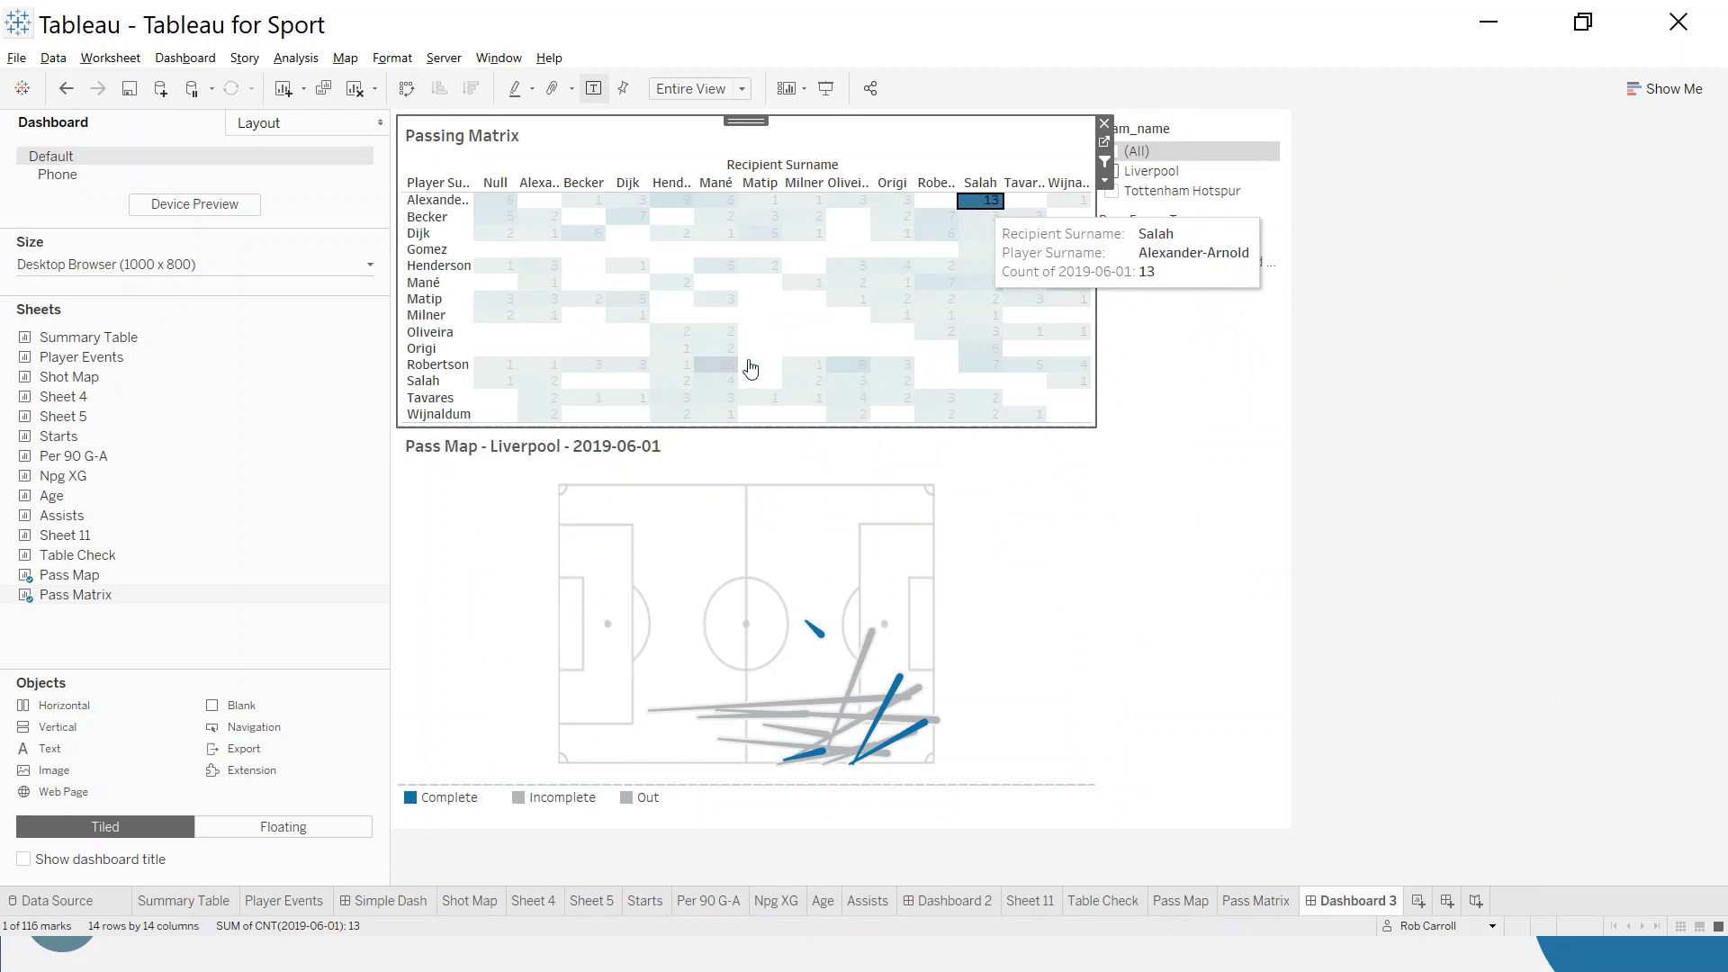
key("Escape")
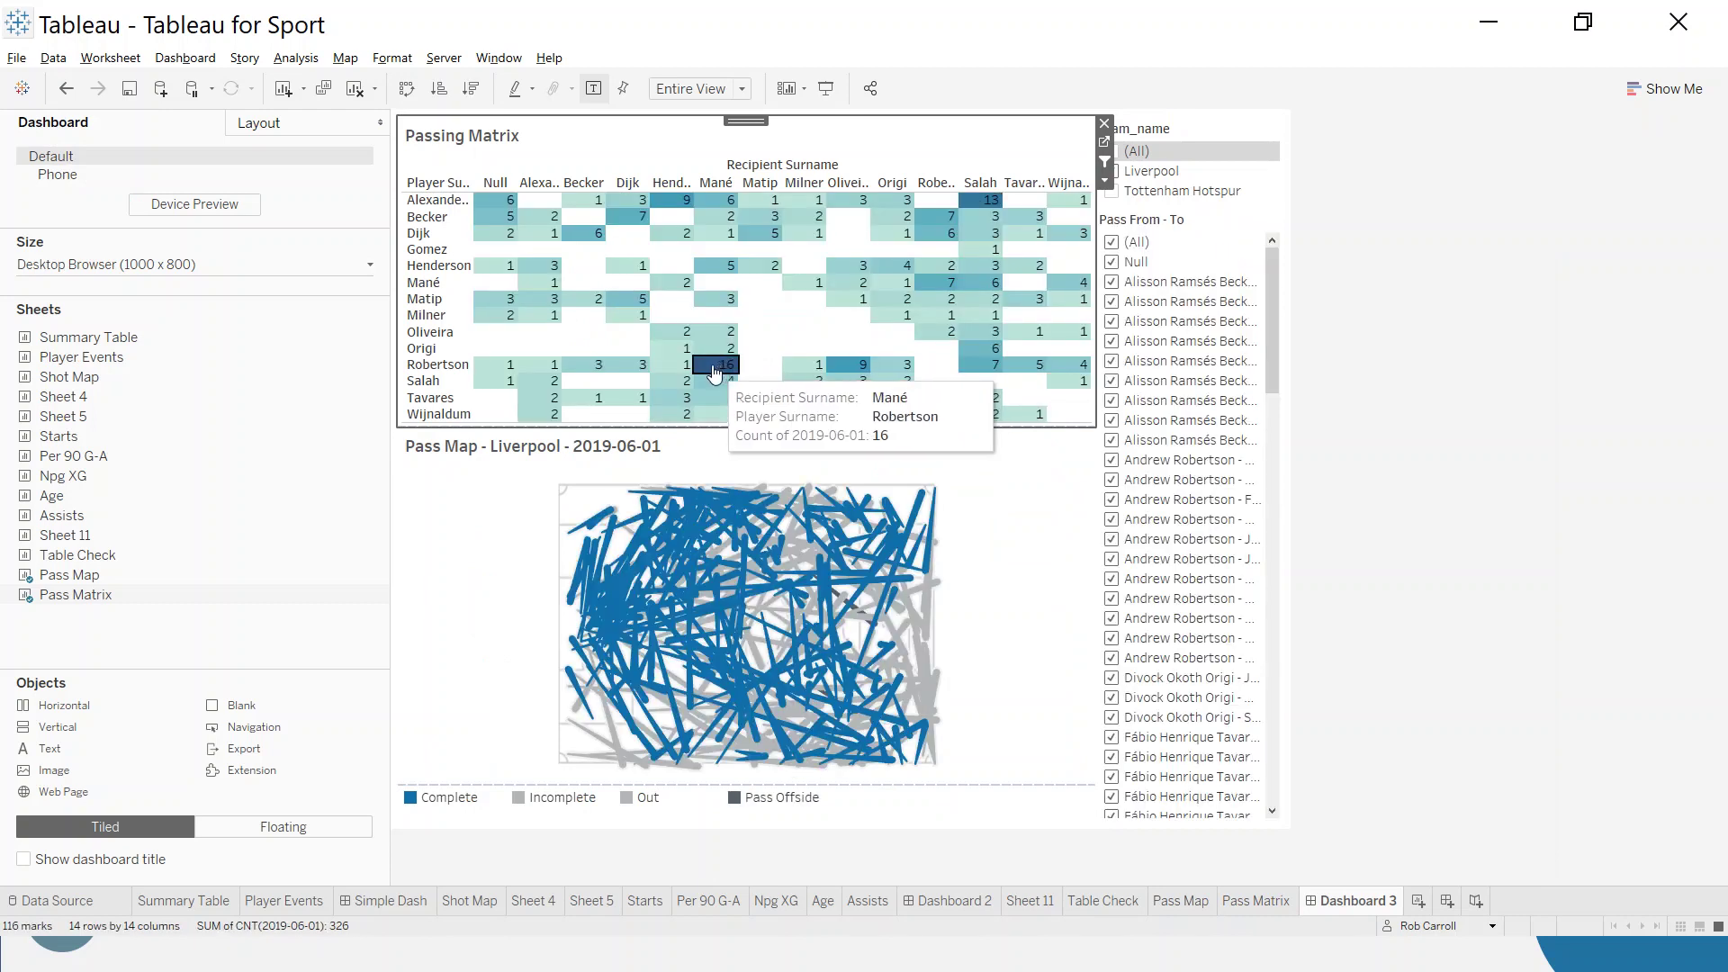
left_click(716, 367)
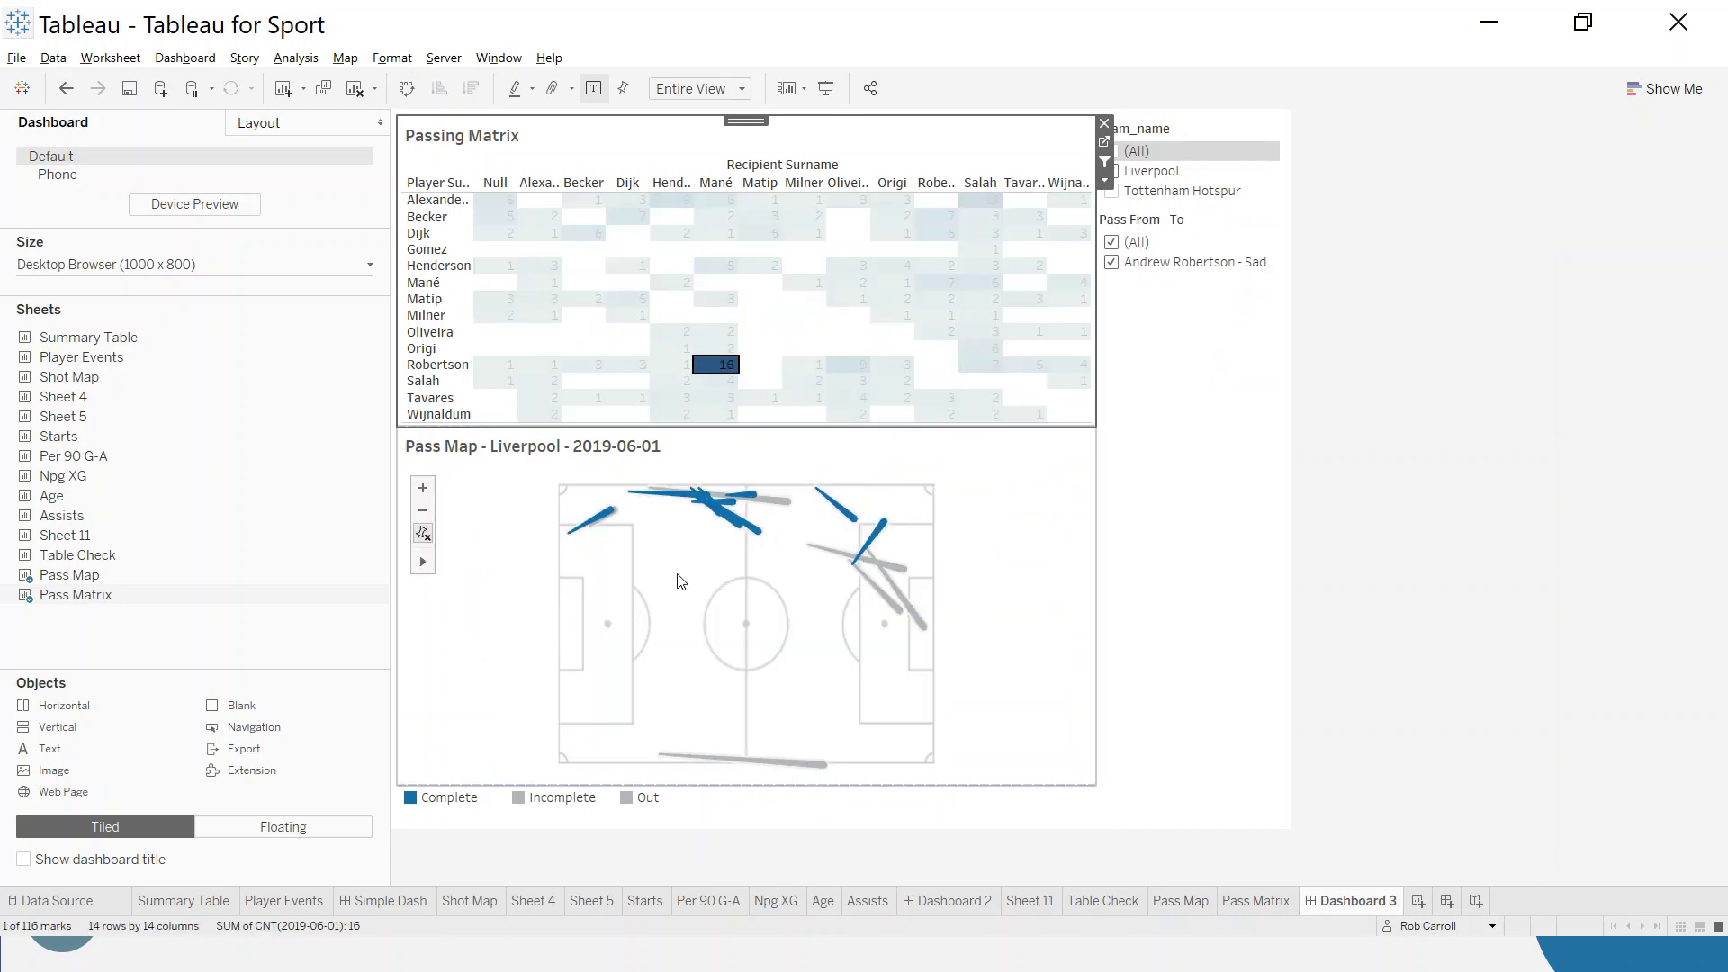
mouse_move(668, 764)
- Remove the Pass From - To and team_name filters from the dashboard
left_click(1273, 268)
left_click(1244, 221)
left_click(1292, 215)
left_click(1208, 129)
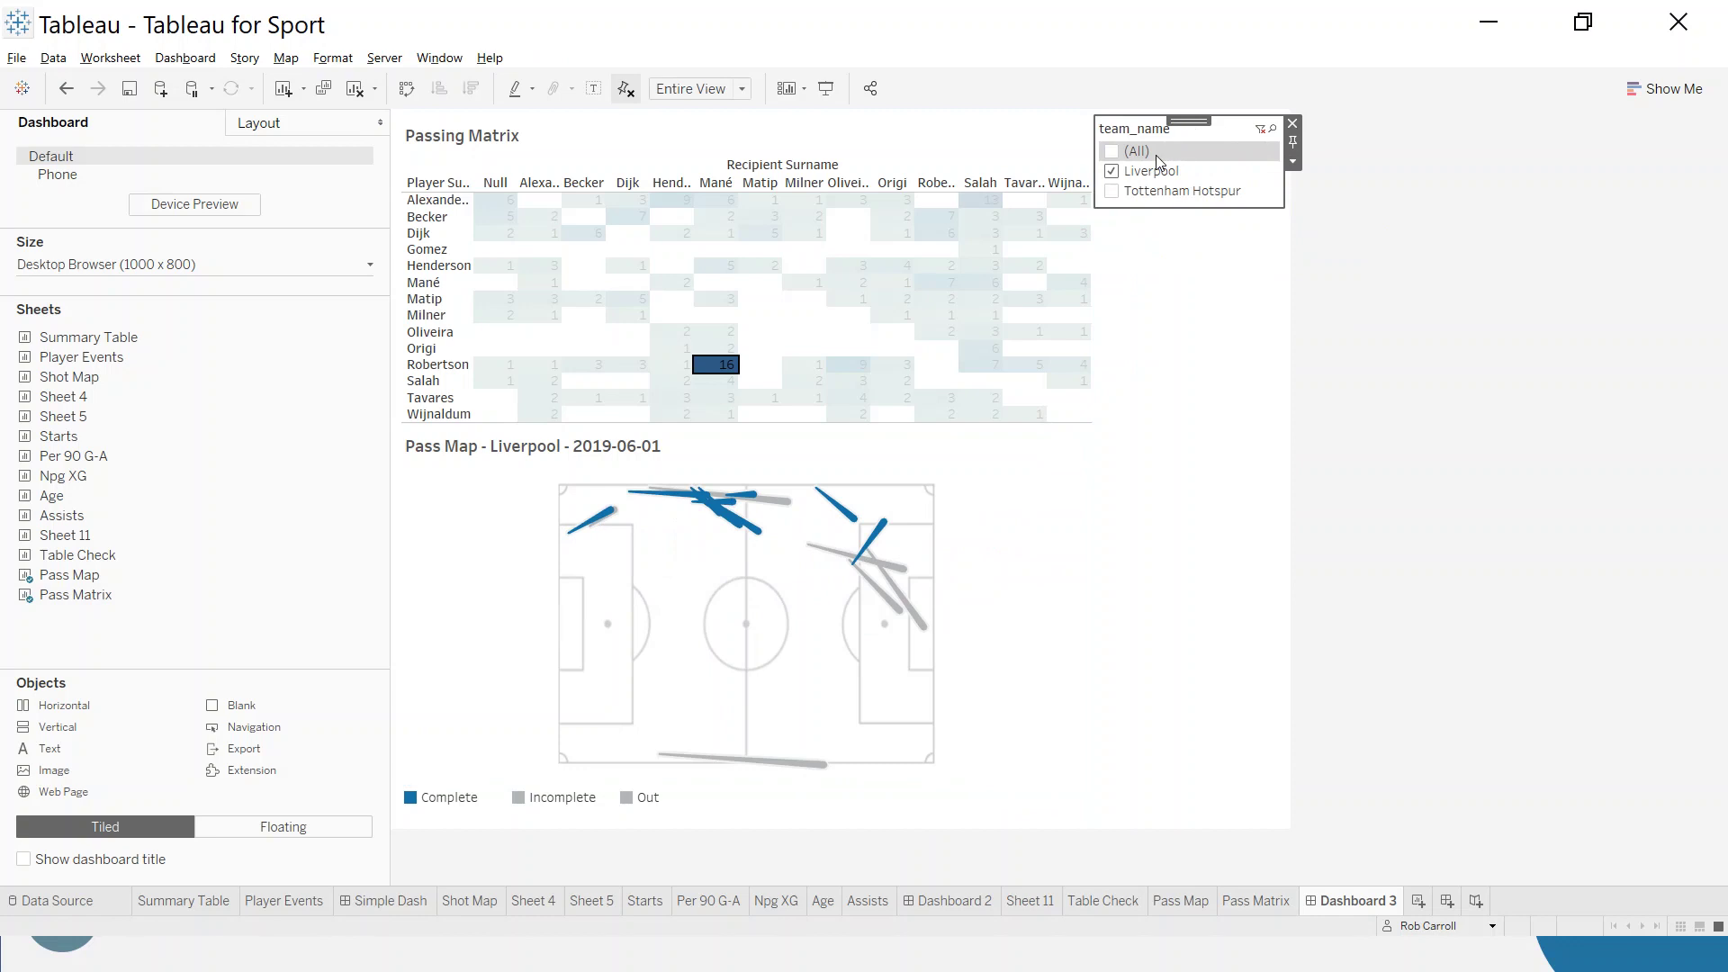
left_click(1292, 123)
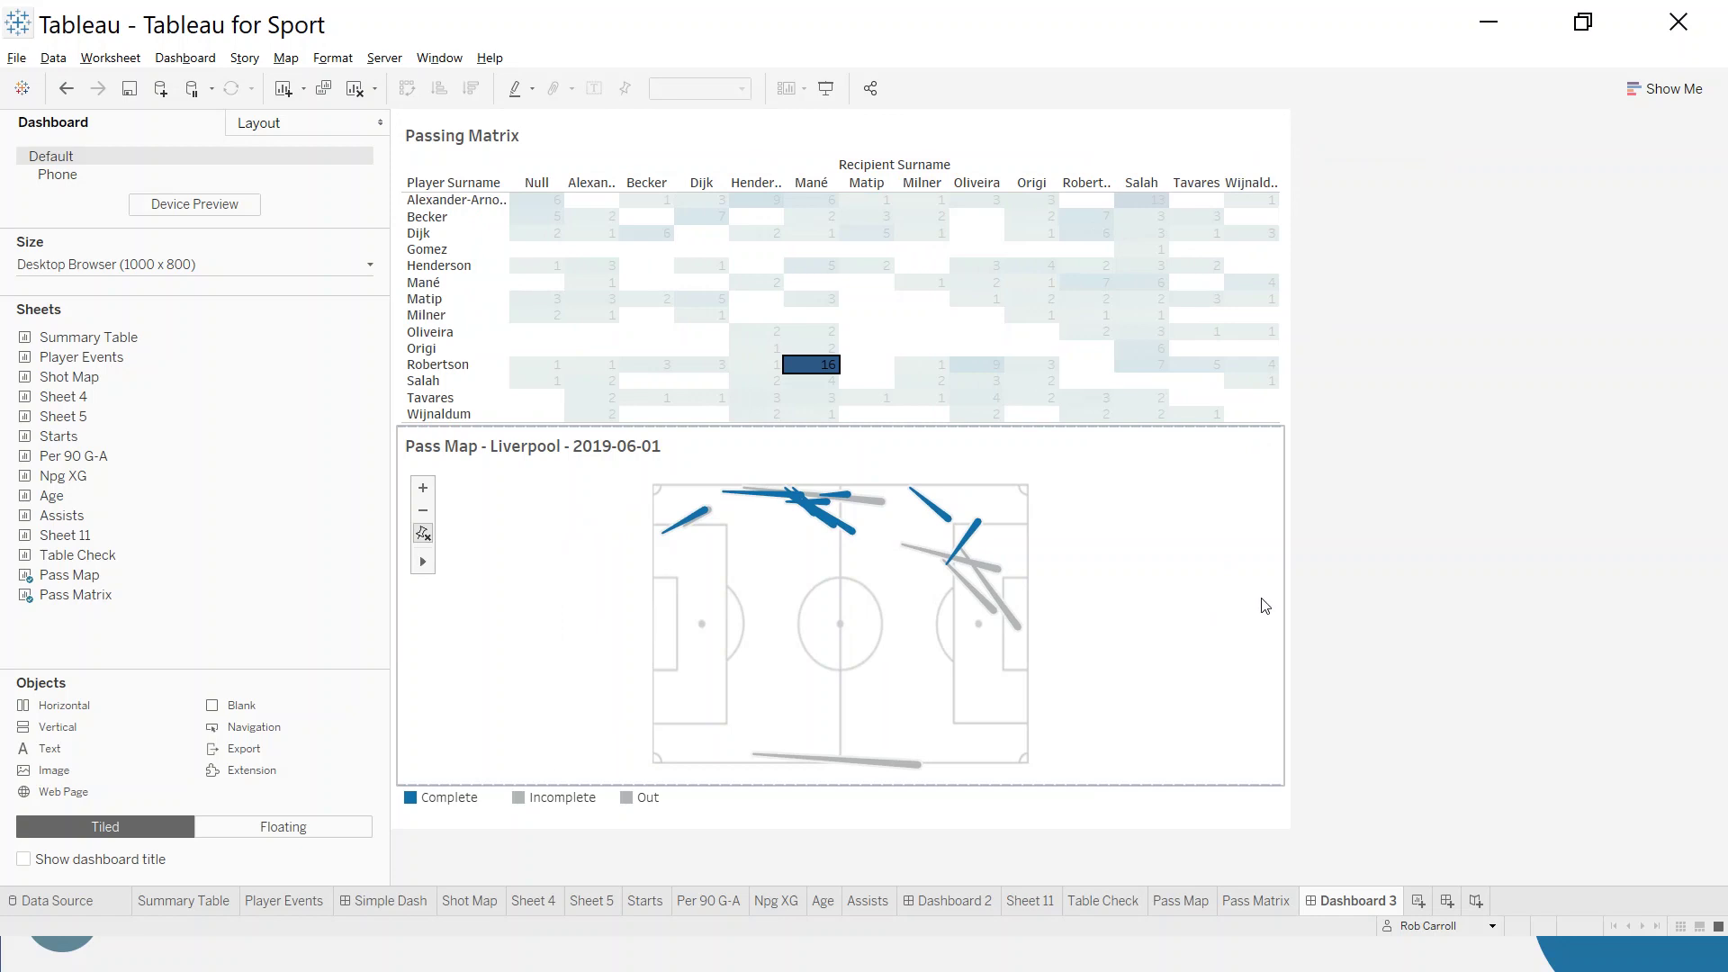
- Clear the matrix selection, check the Alexander-Arnold to Henderson passes on the map, and filter it to all passes received by Henderson
left_click(808, 366)
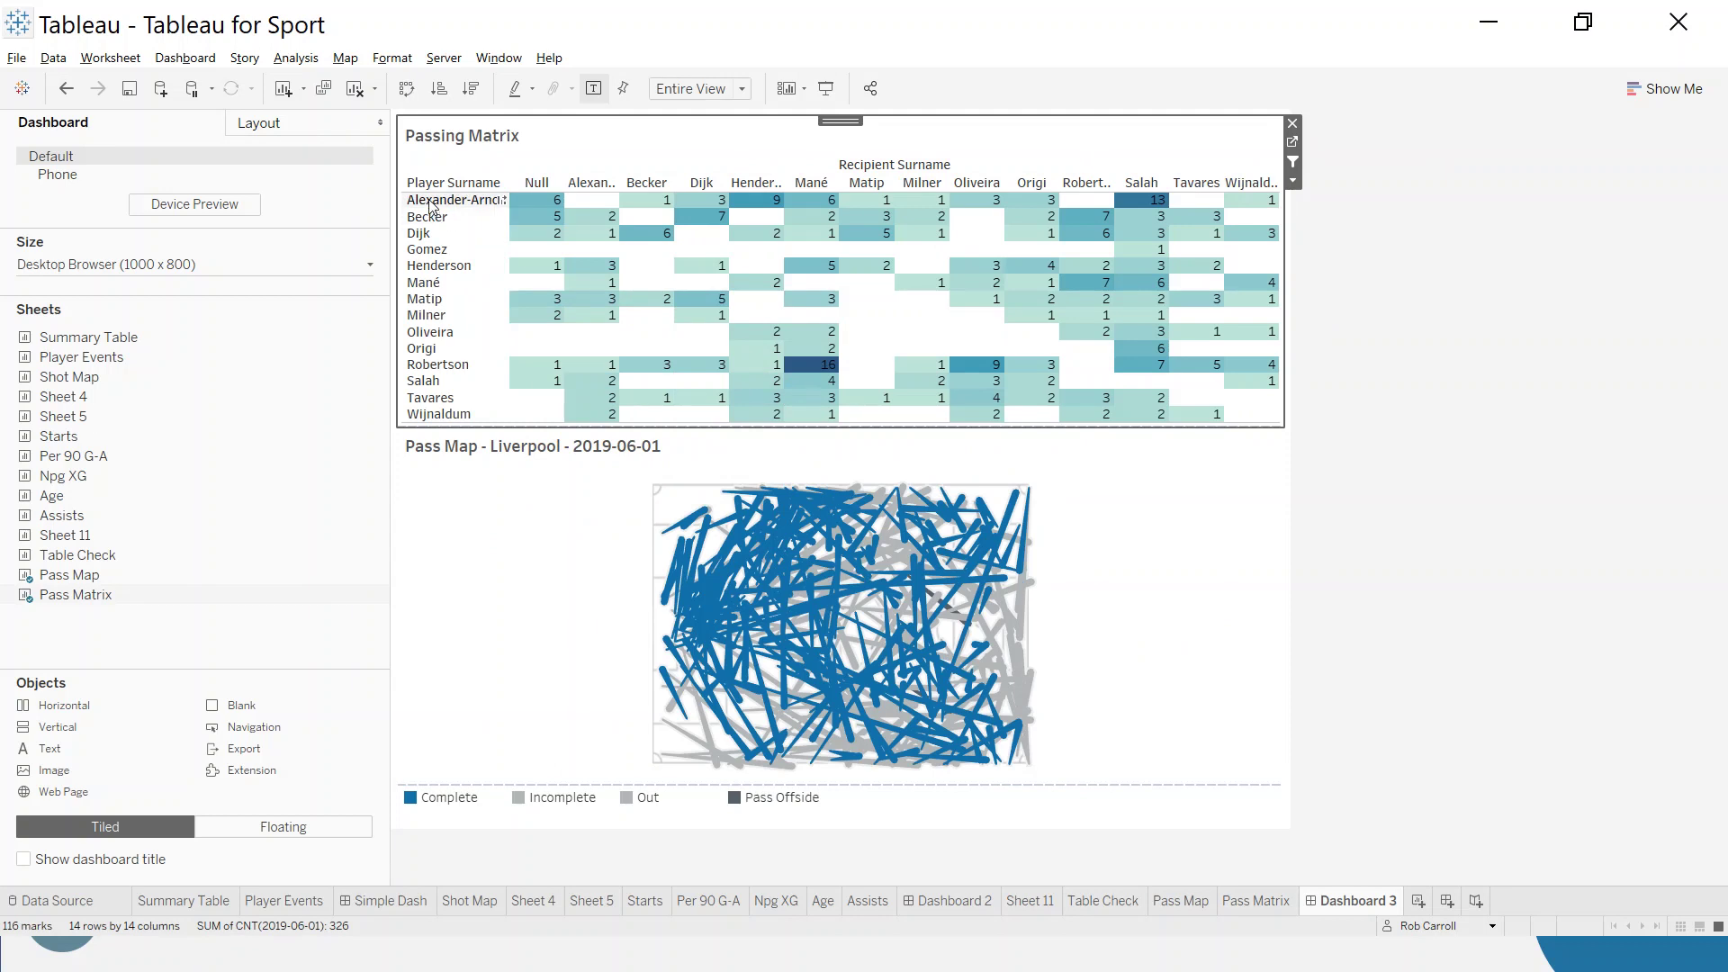
left_click(754, 204)
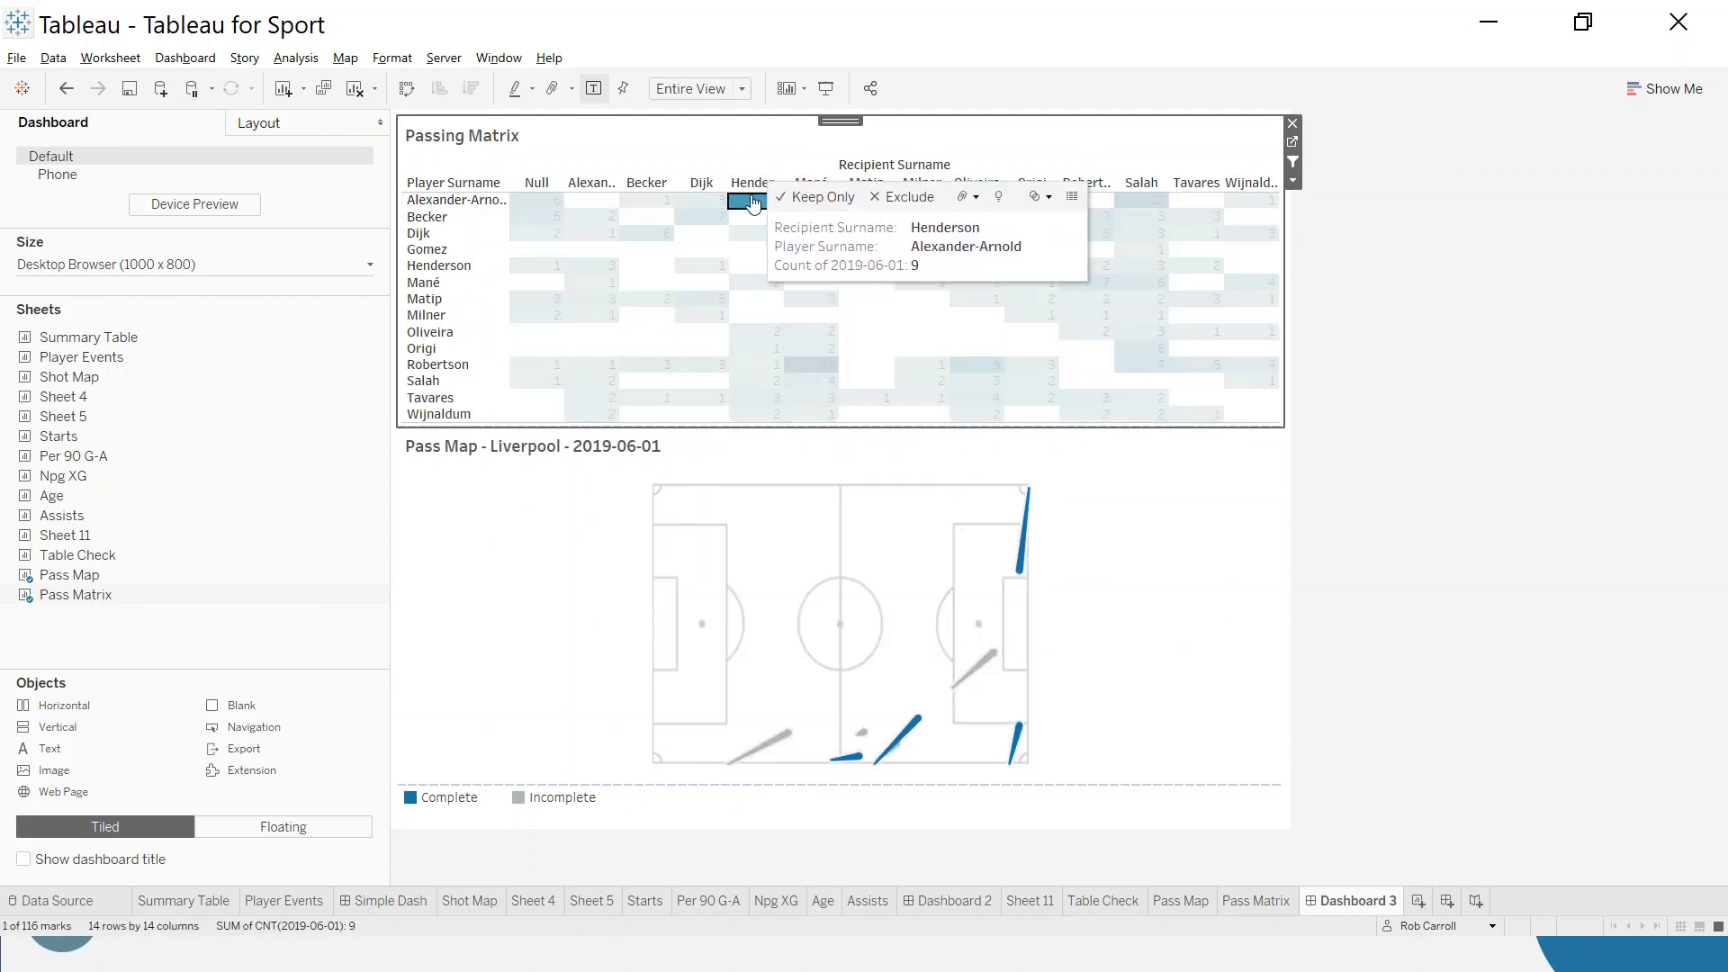
left_click(754, 204)
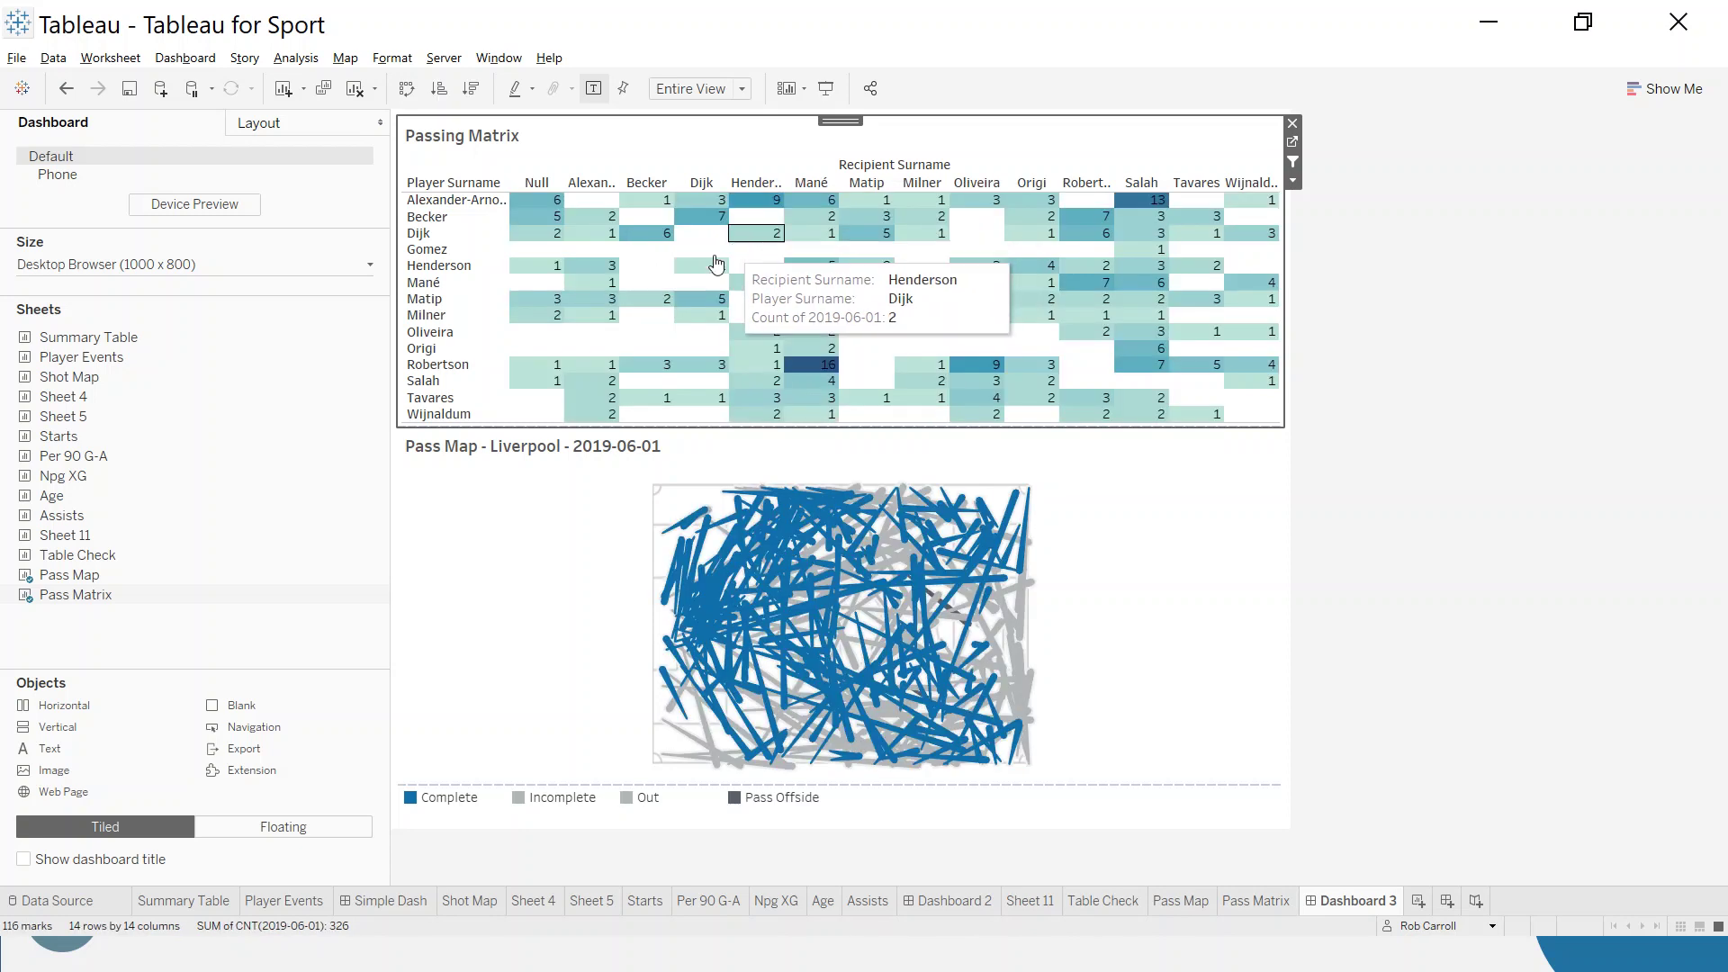
left_click_drag(761, 253, 777, 419)
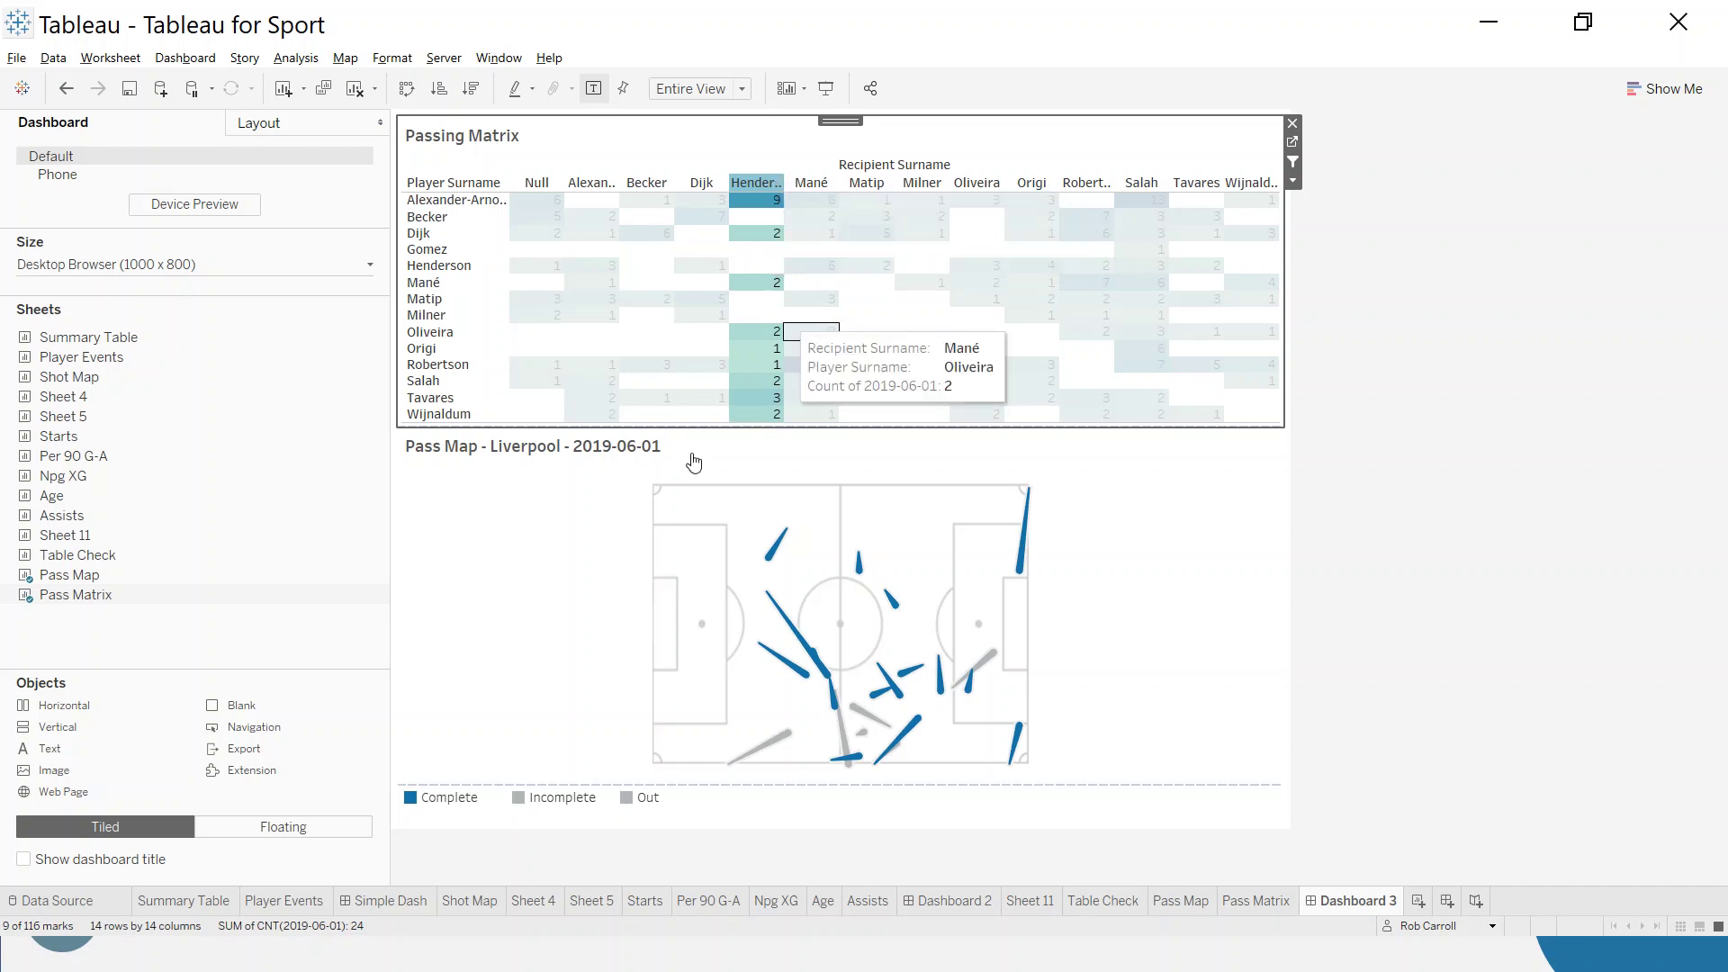
- Show the dashboard title above the Passing Matrix
left_click(1311, 609)
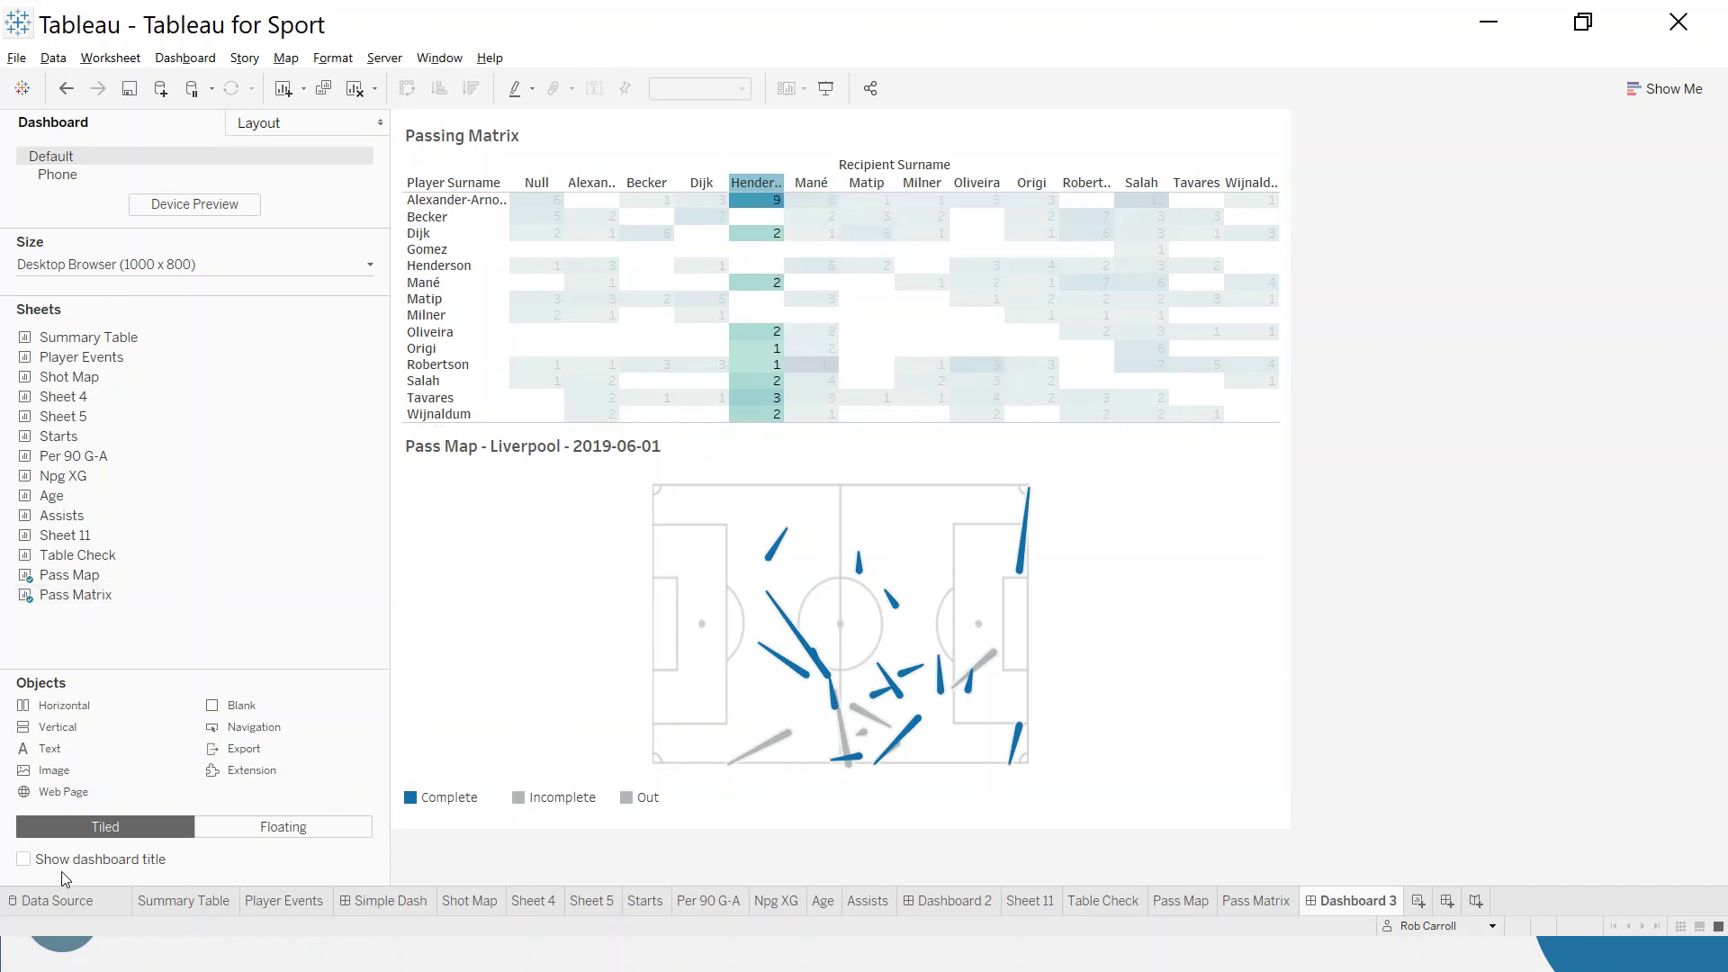
left_click(23, 860)
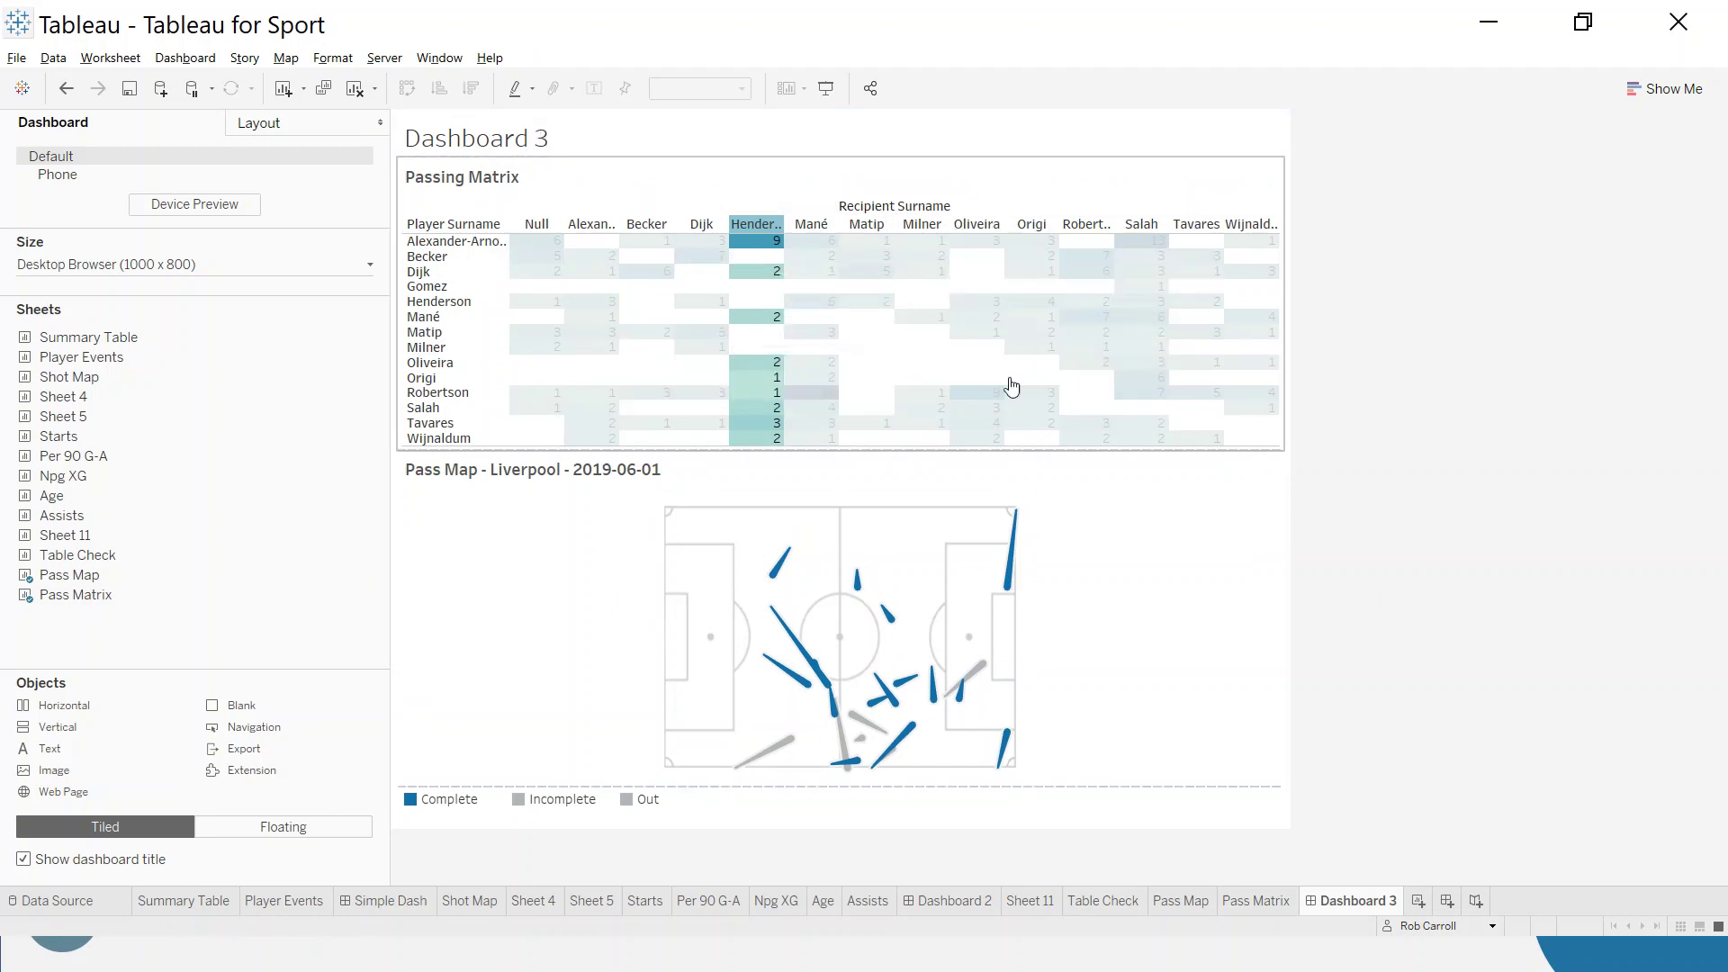
- Add the line "Click on the table to filter the chart below" under the Passing Matrix title text
double_click(520, 183)
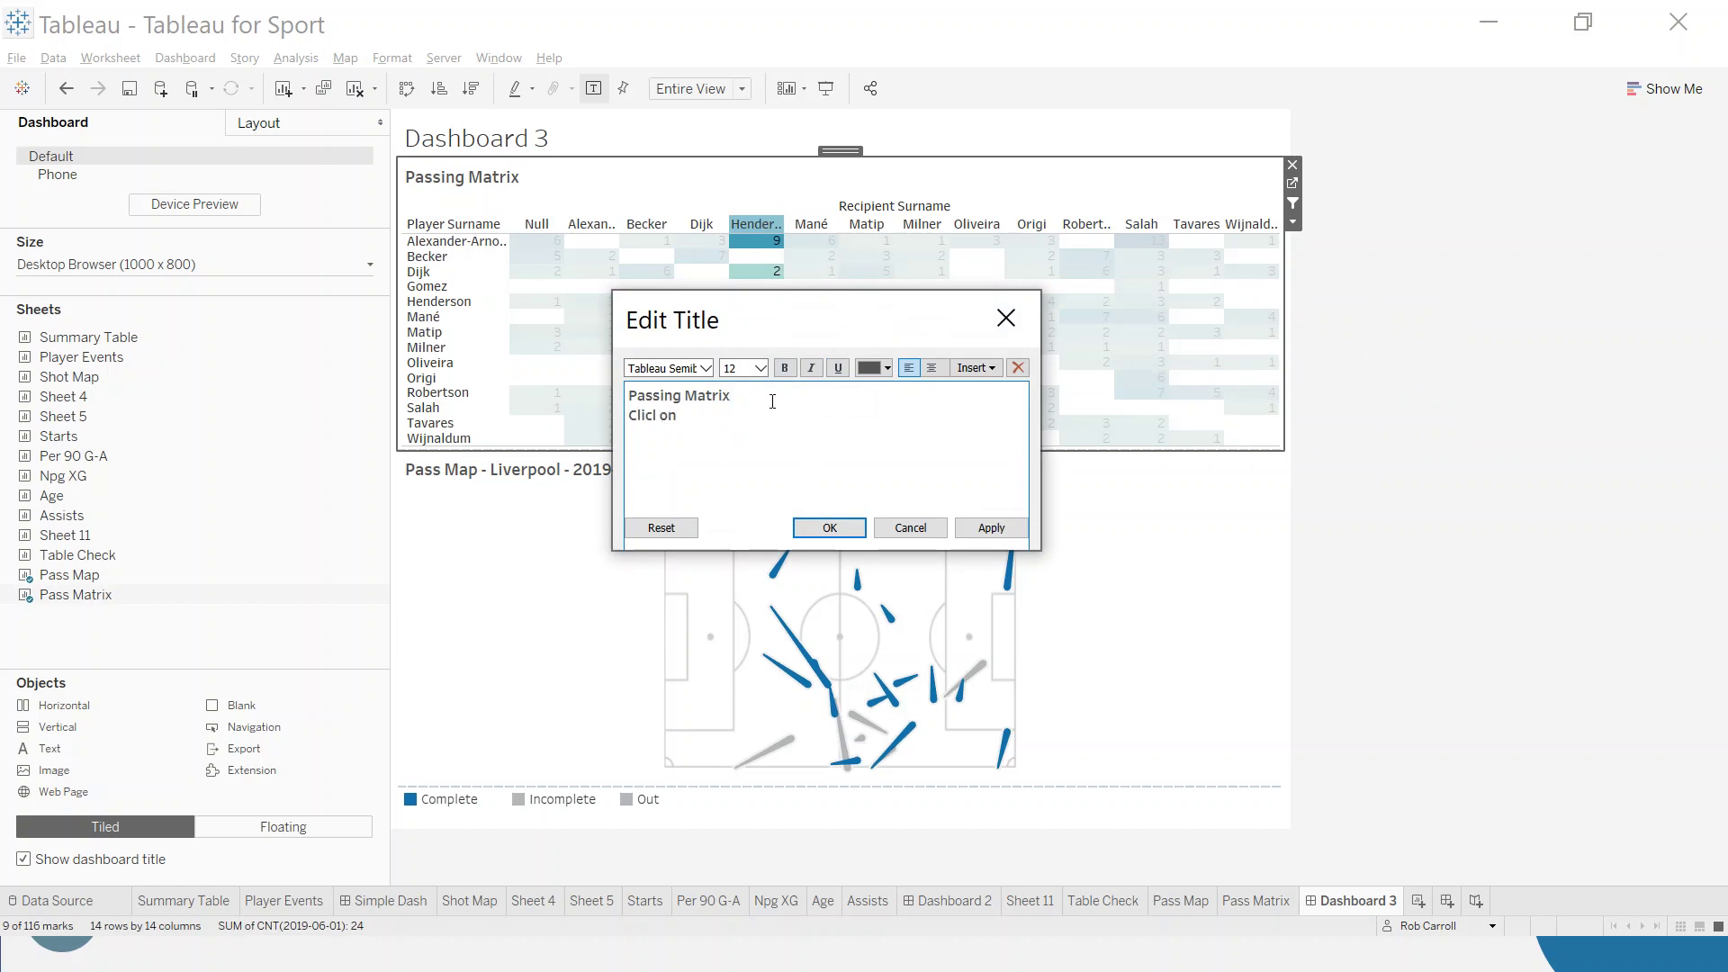
type("le to filter the chart below")
left_click_drag(1024, 438, 631, 418)
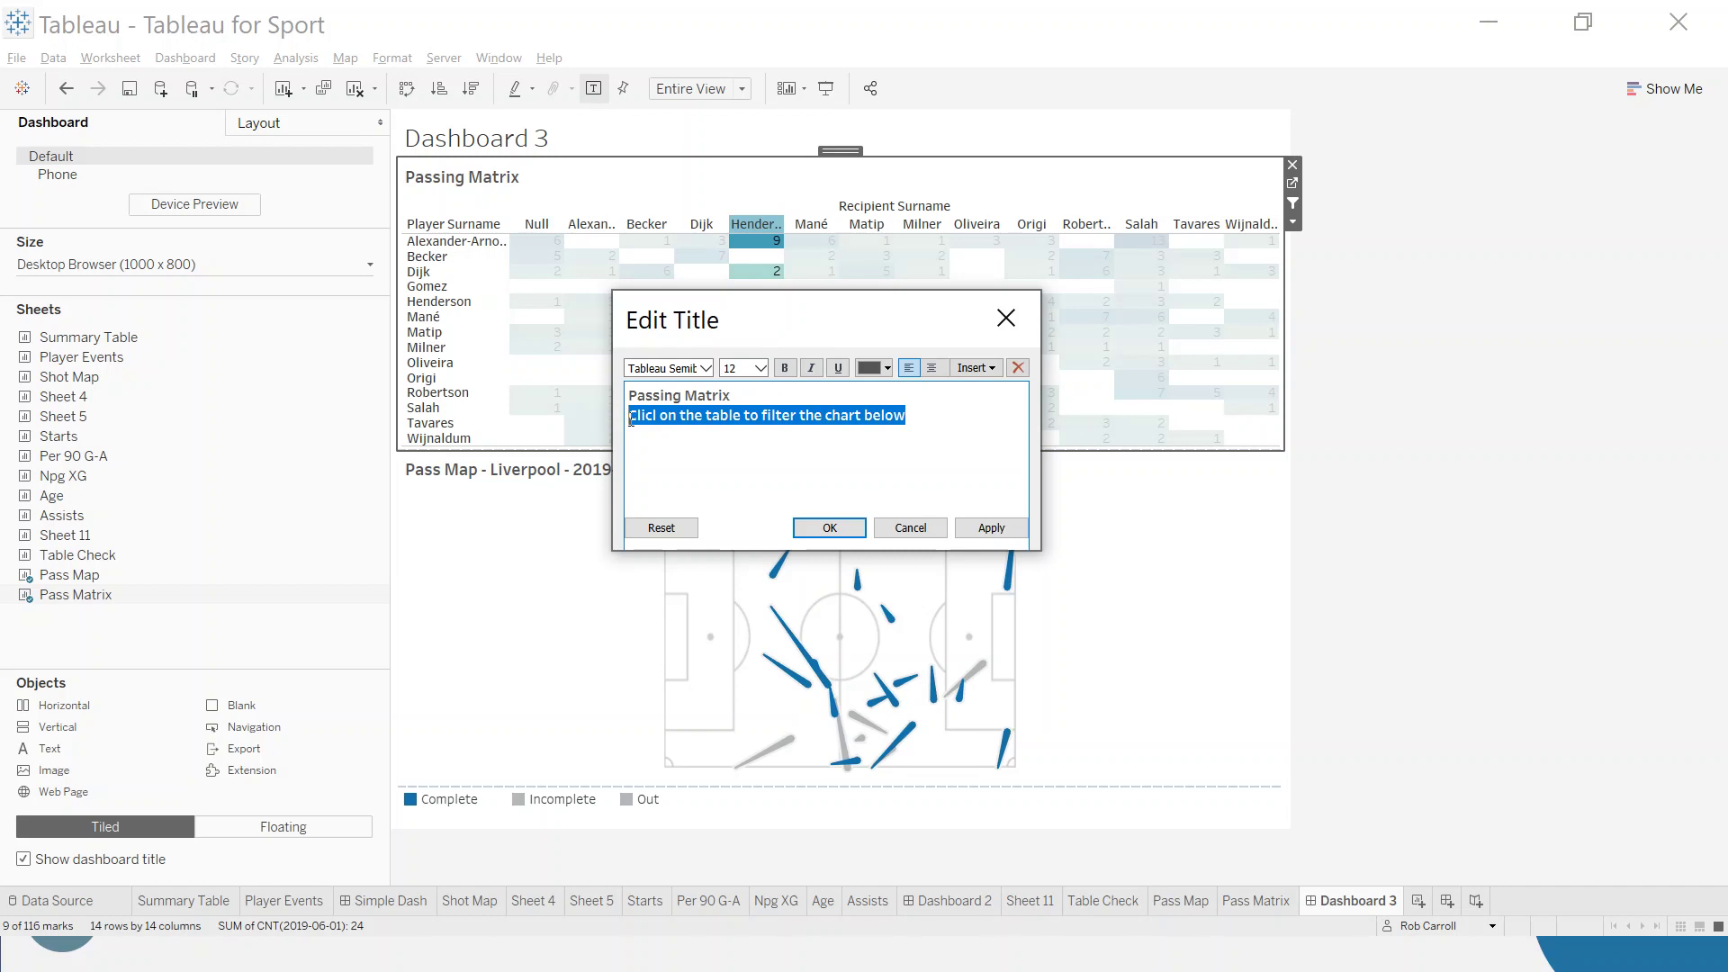
left_click(657, 415)
key("BackSpace")
type("k")
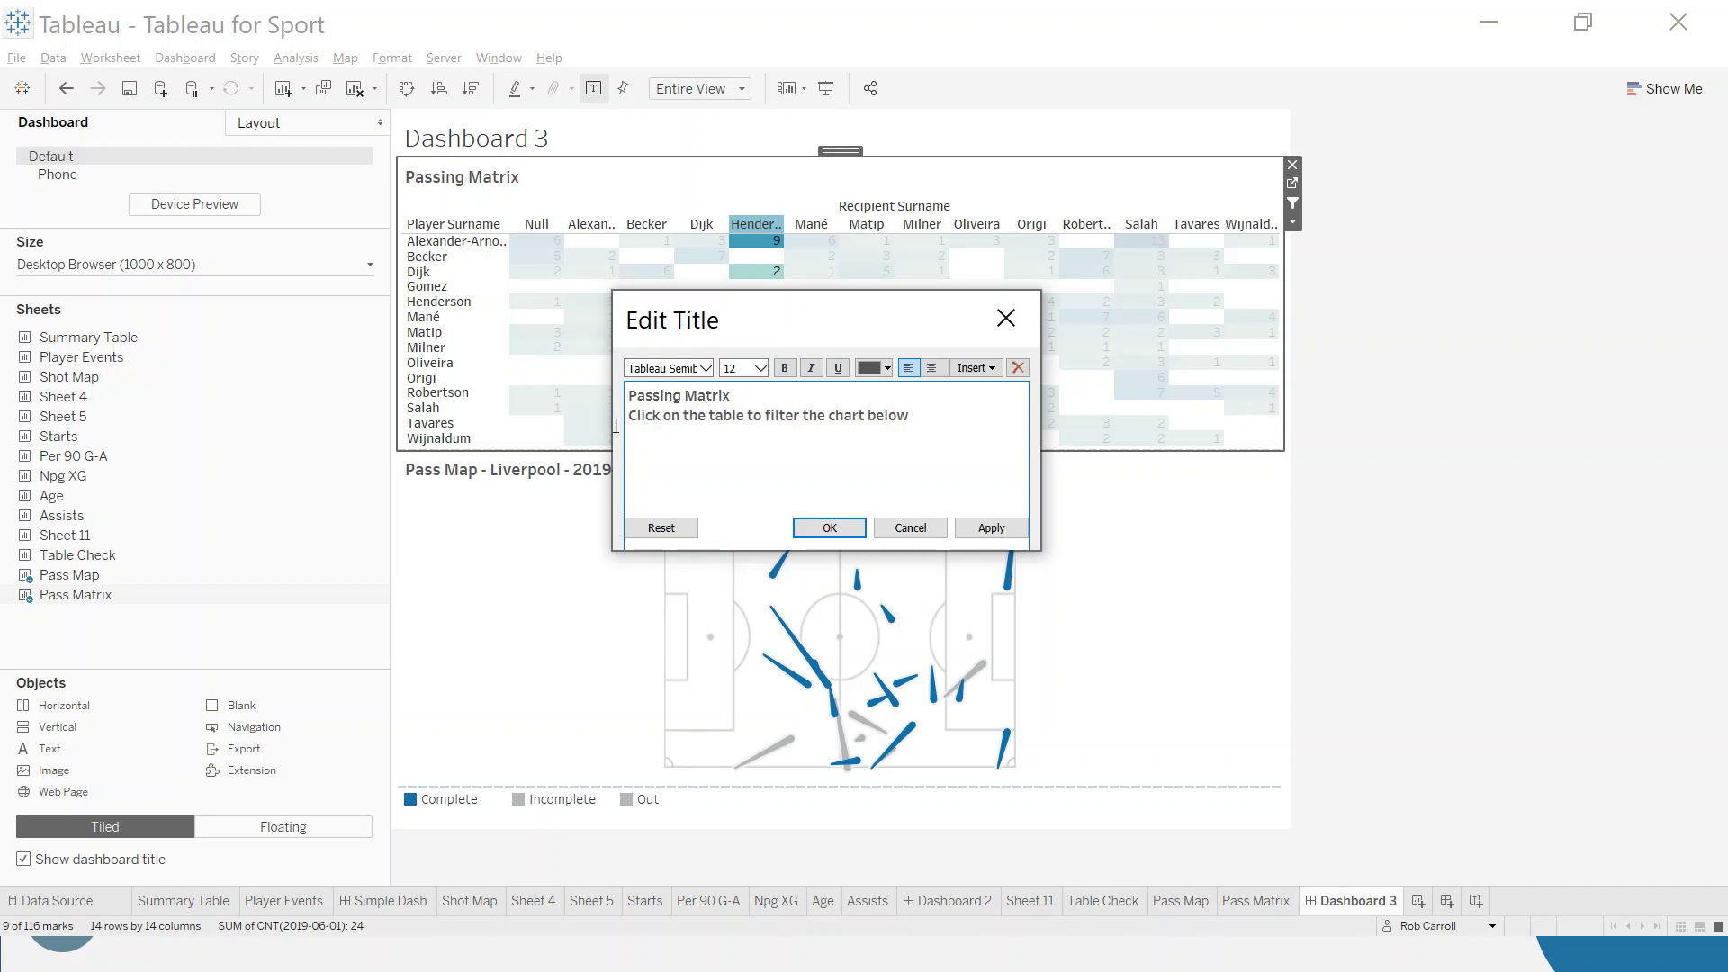
- Format the instruction line under the Passing Matrix title as 8-point italic text and apply the title
left_click_drag(911, 416, 614, 418)
left_click(761, 369)
left_click(727, 384)
left_click(811, 368)
left_click(992, 528)
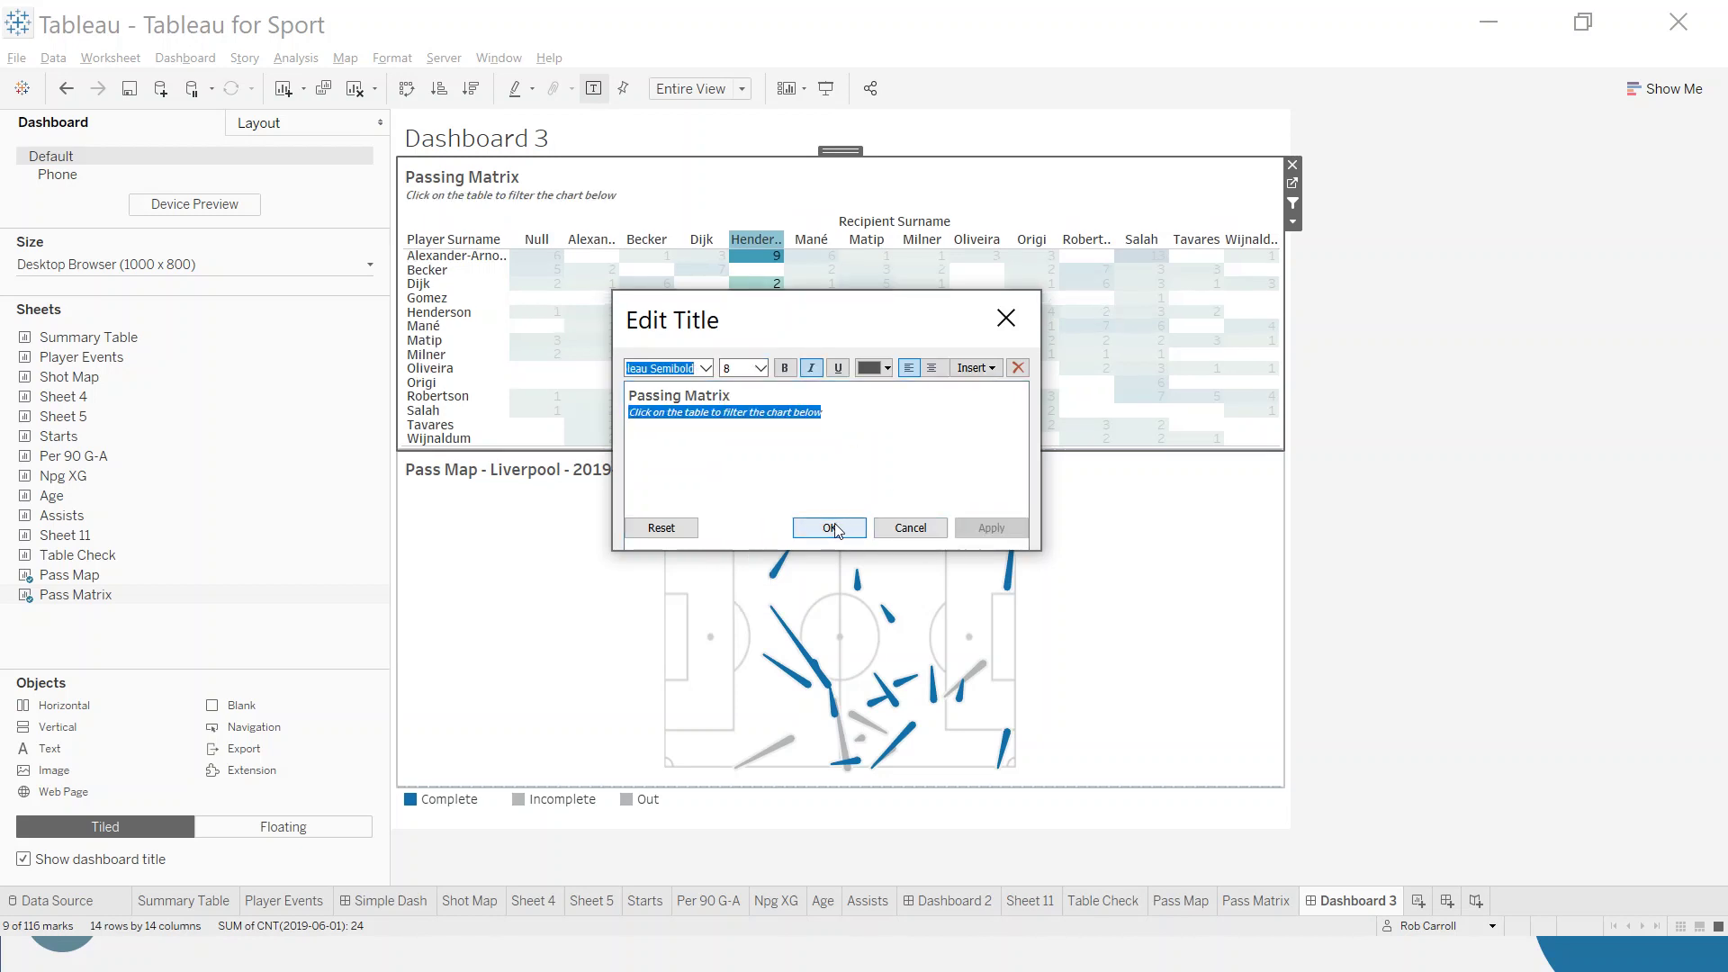
left_click(835, 529)
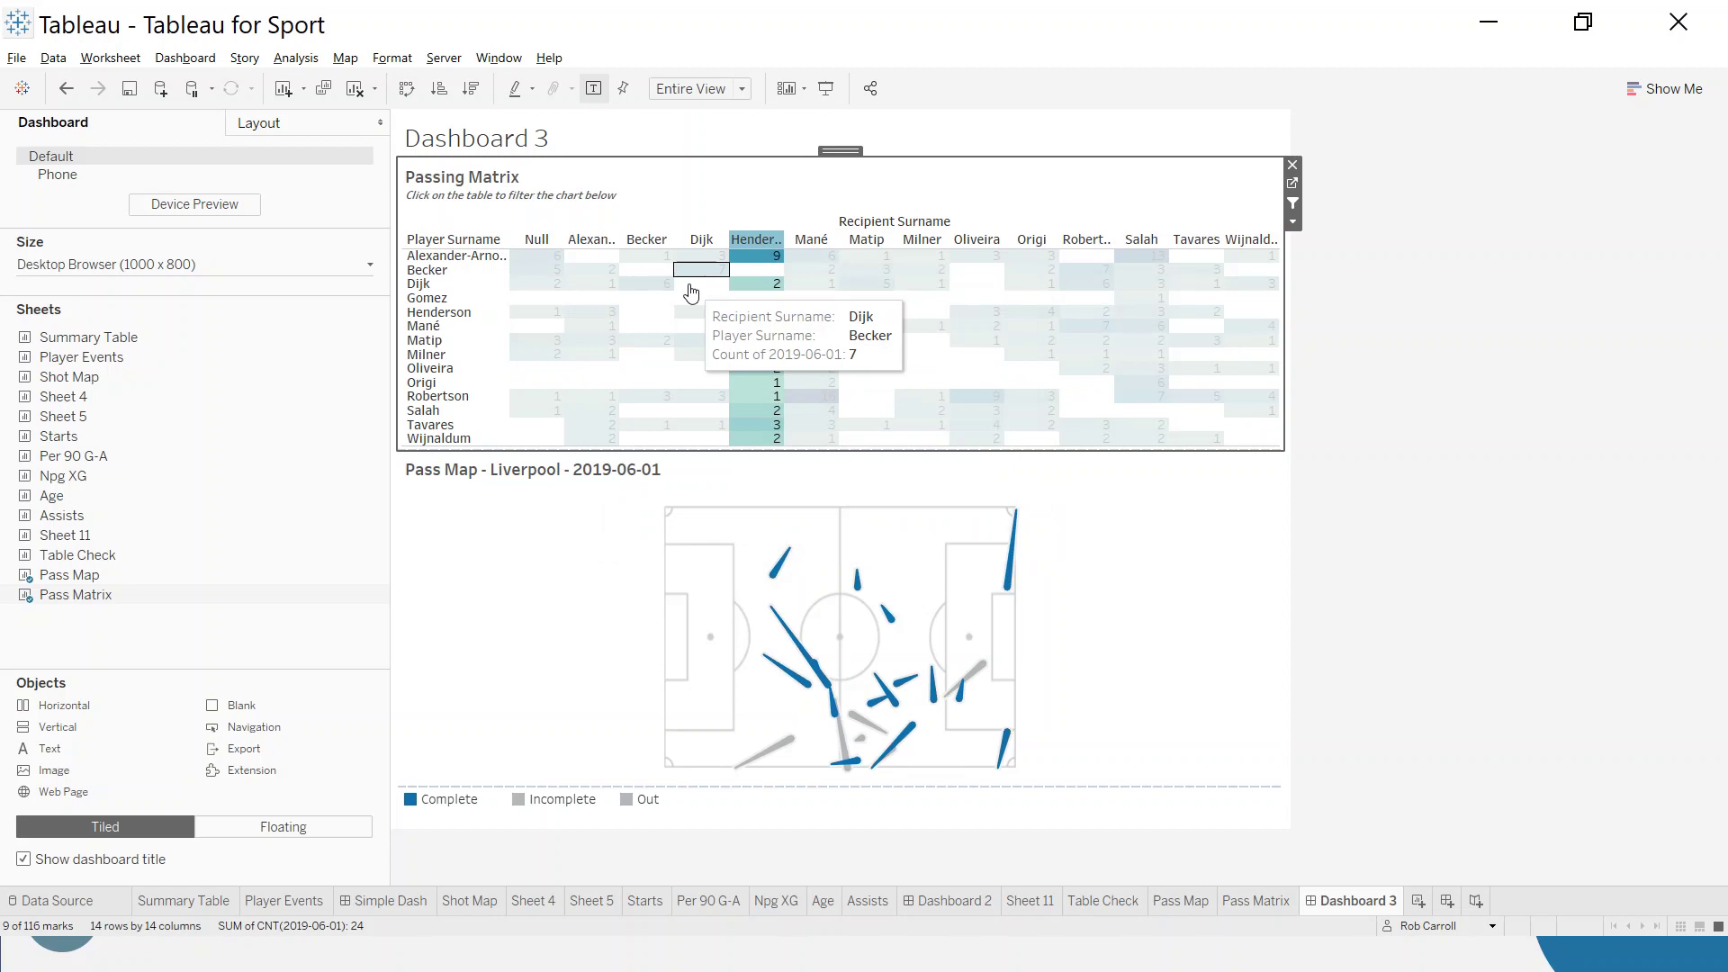
left_click(1100, 519)
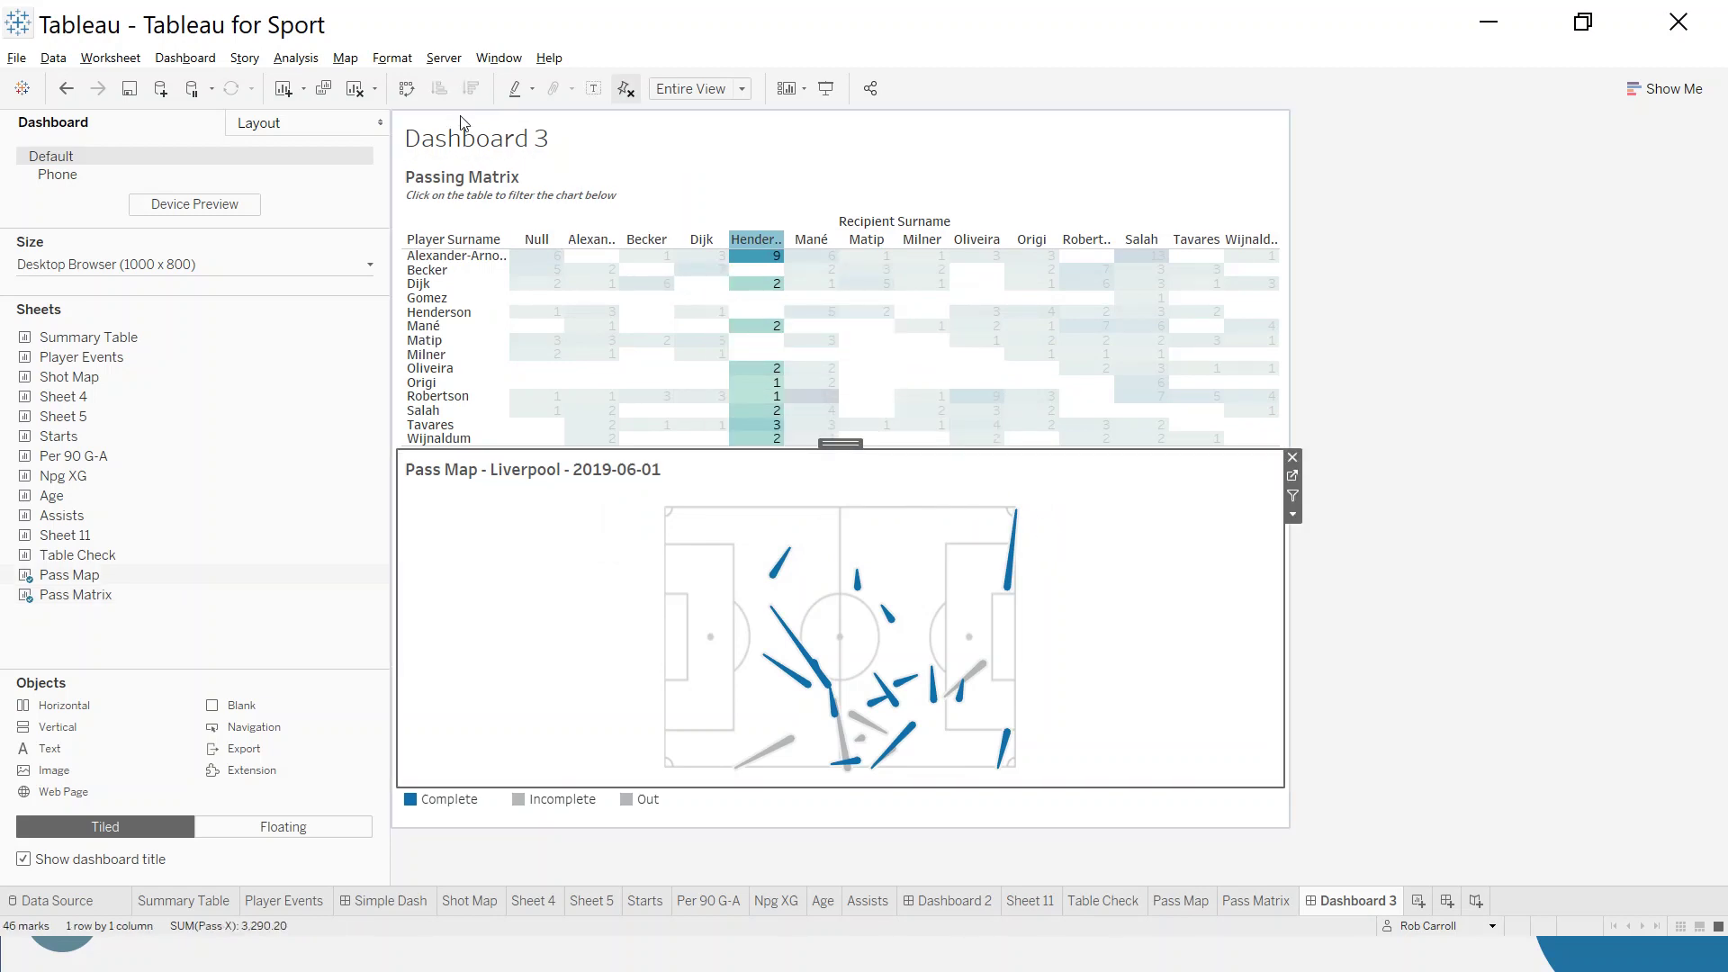
- Swap the pass map's rows and columns and place it right of a slightly widened Passing Matrix, clearing the Henderson selection
left_click(417, 92)
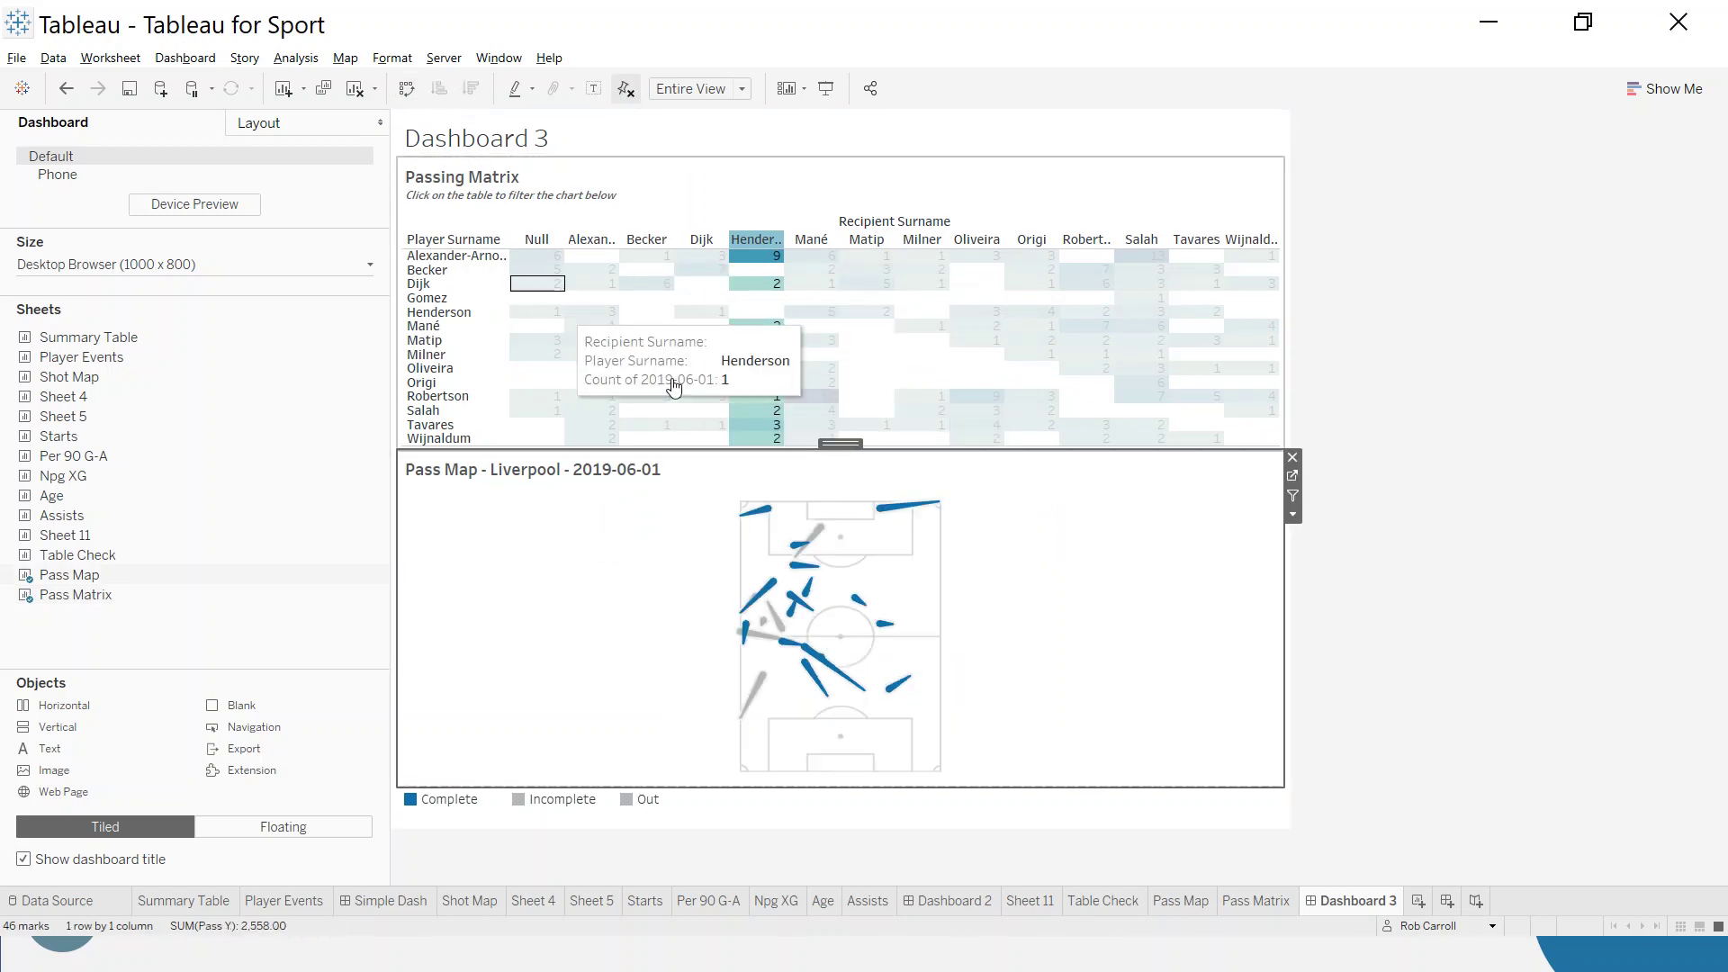
left_click_drag(840, 443, 1112, 376)
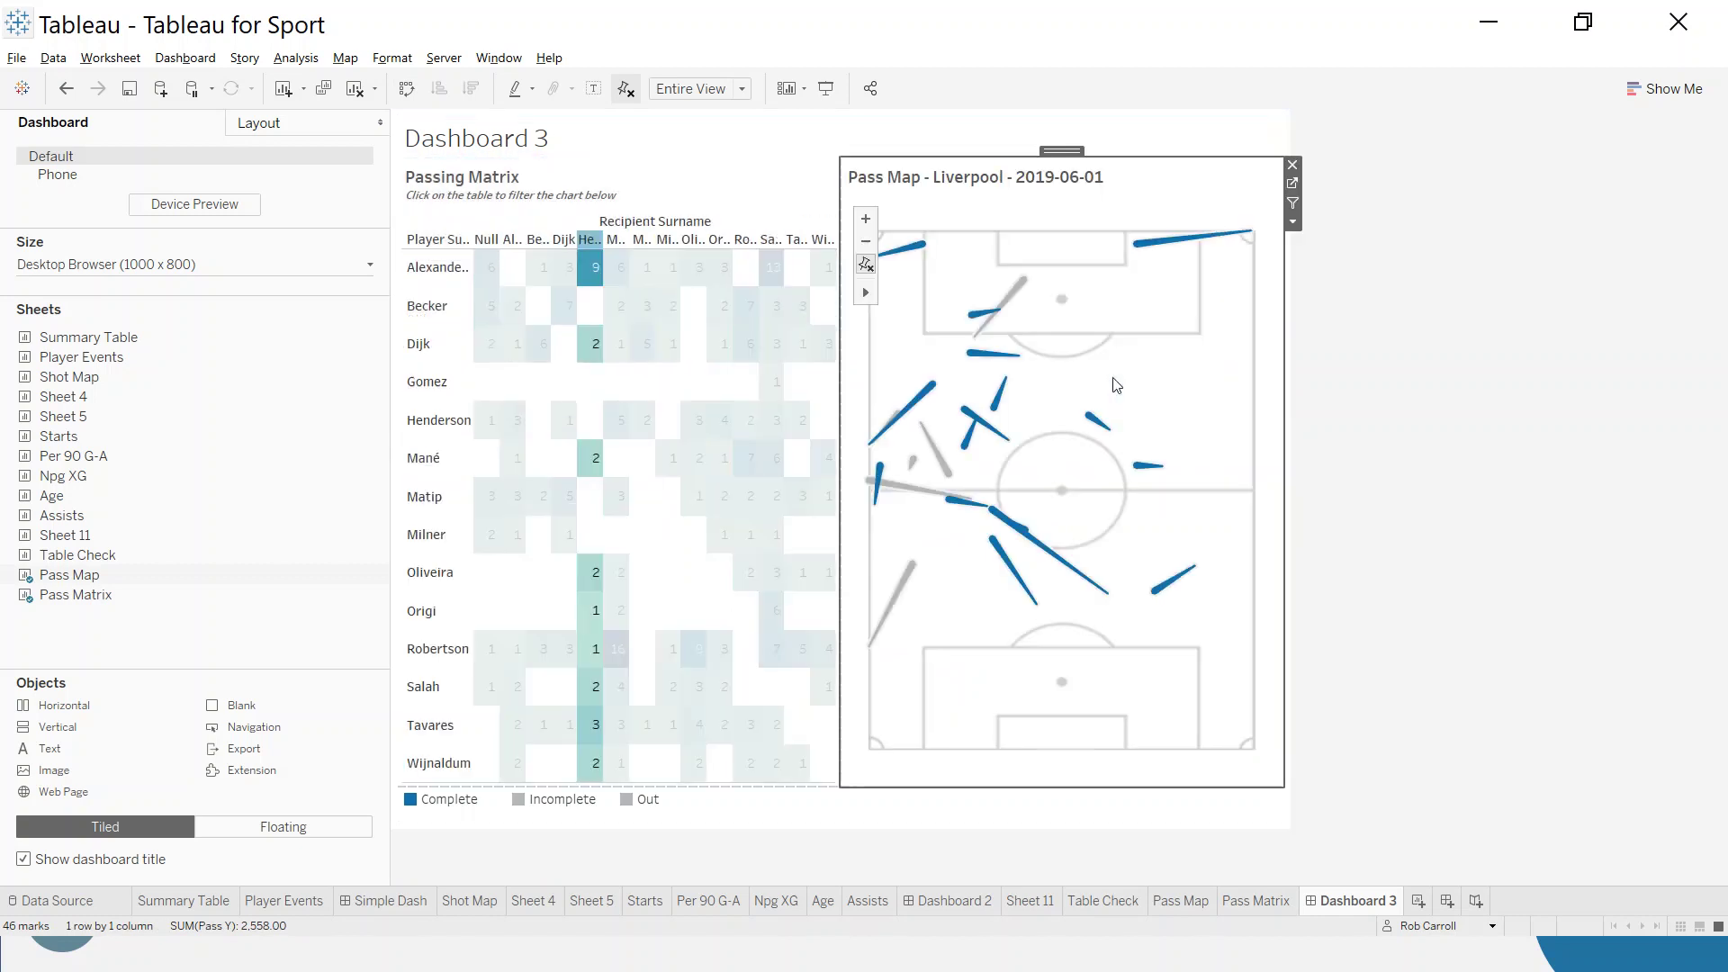
left_click_drag(846, 487, 910, 464)
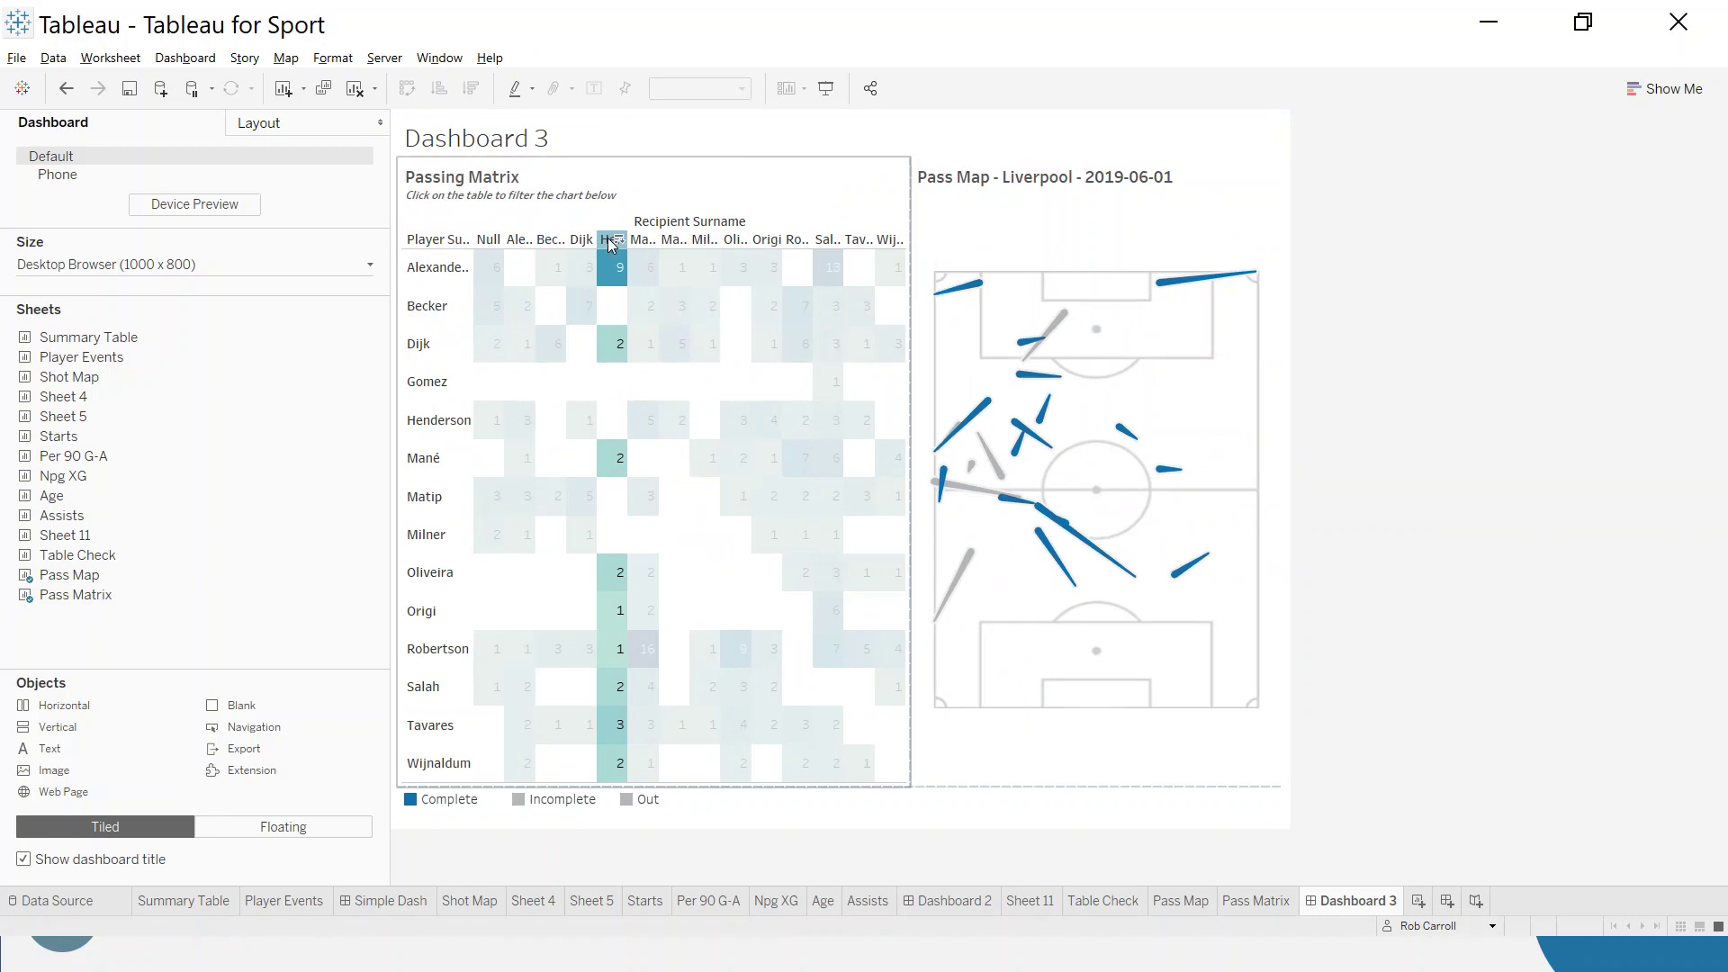
left_click(824, 439)
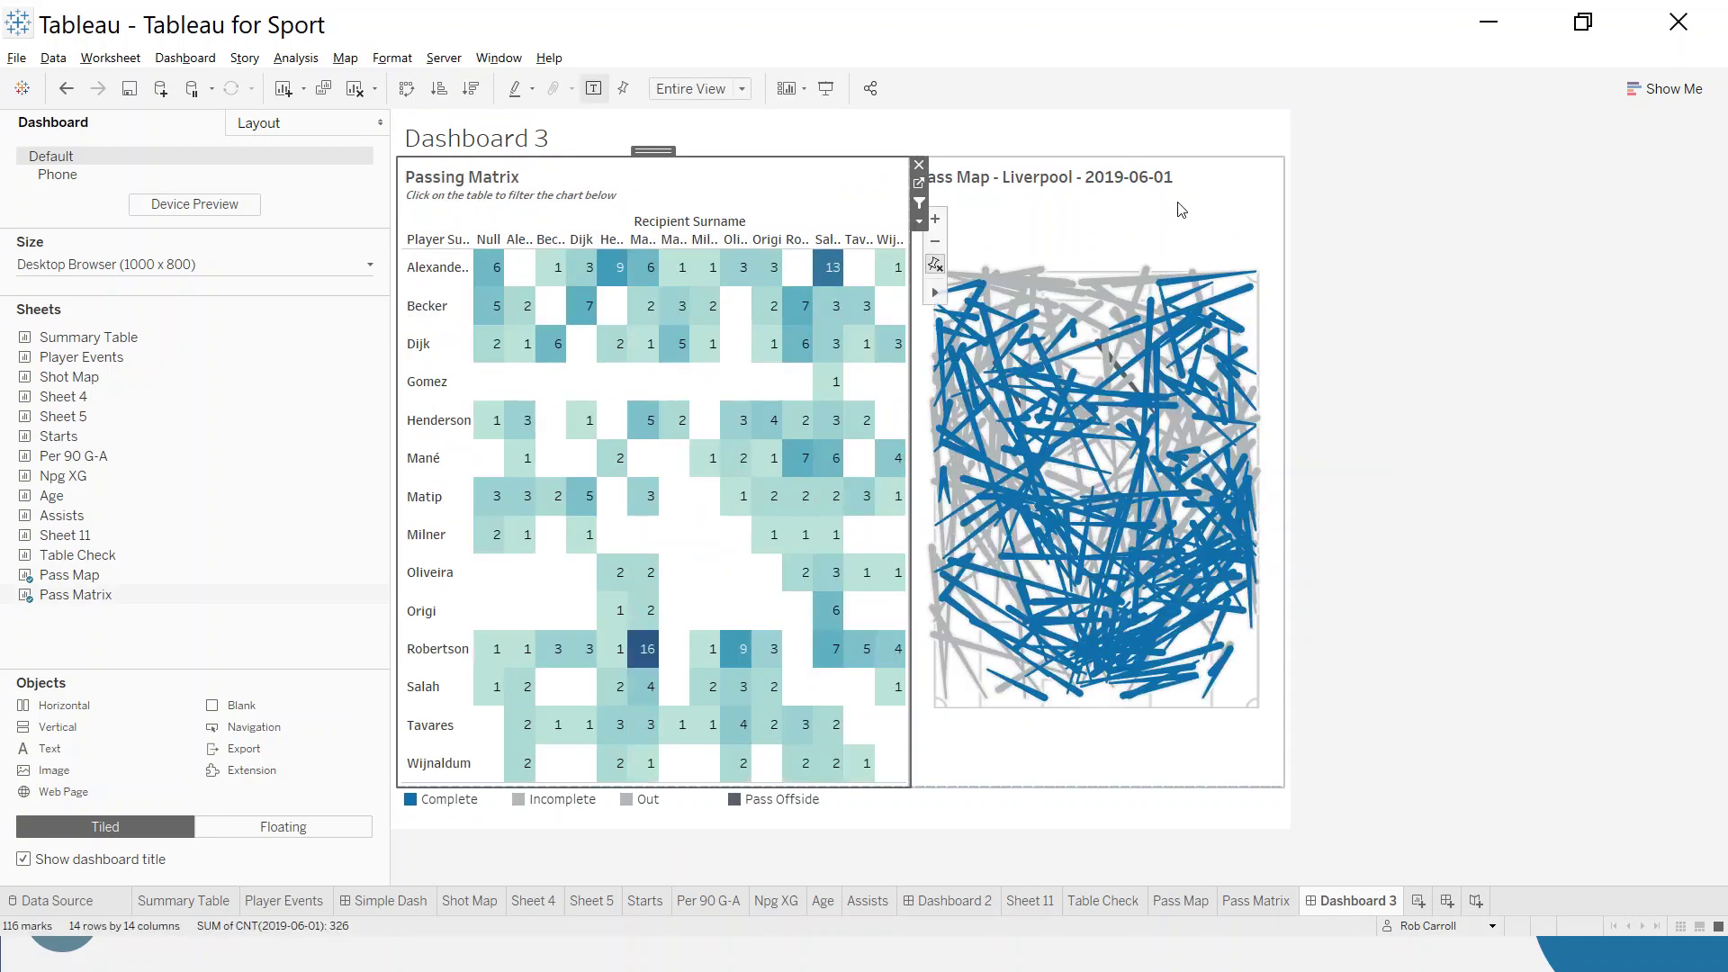
- On the Pass Map sheet, show the Pass Y axis header and turn off the axis's reversed scale
left_click(1179, 213)
left_click(1294, 184)
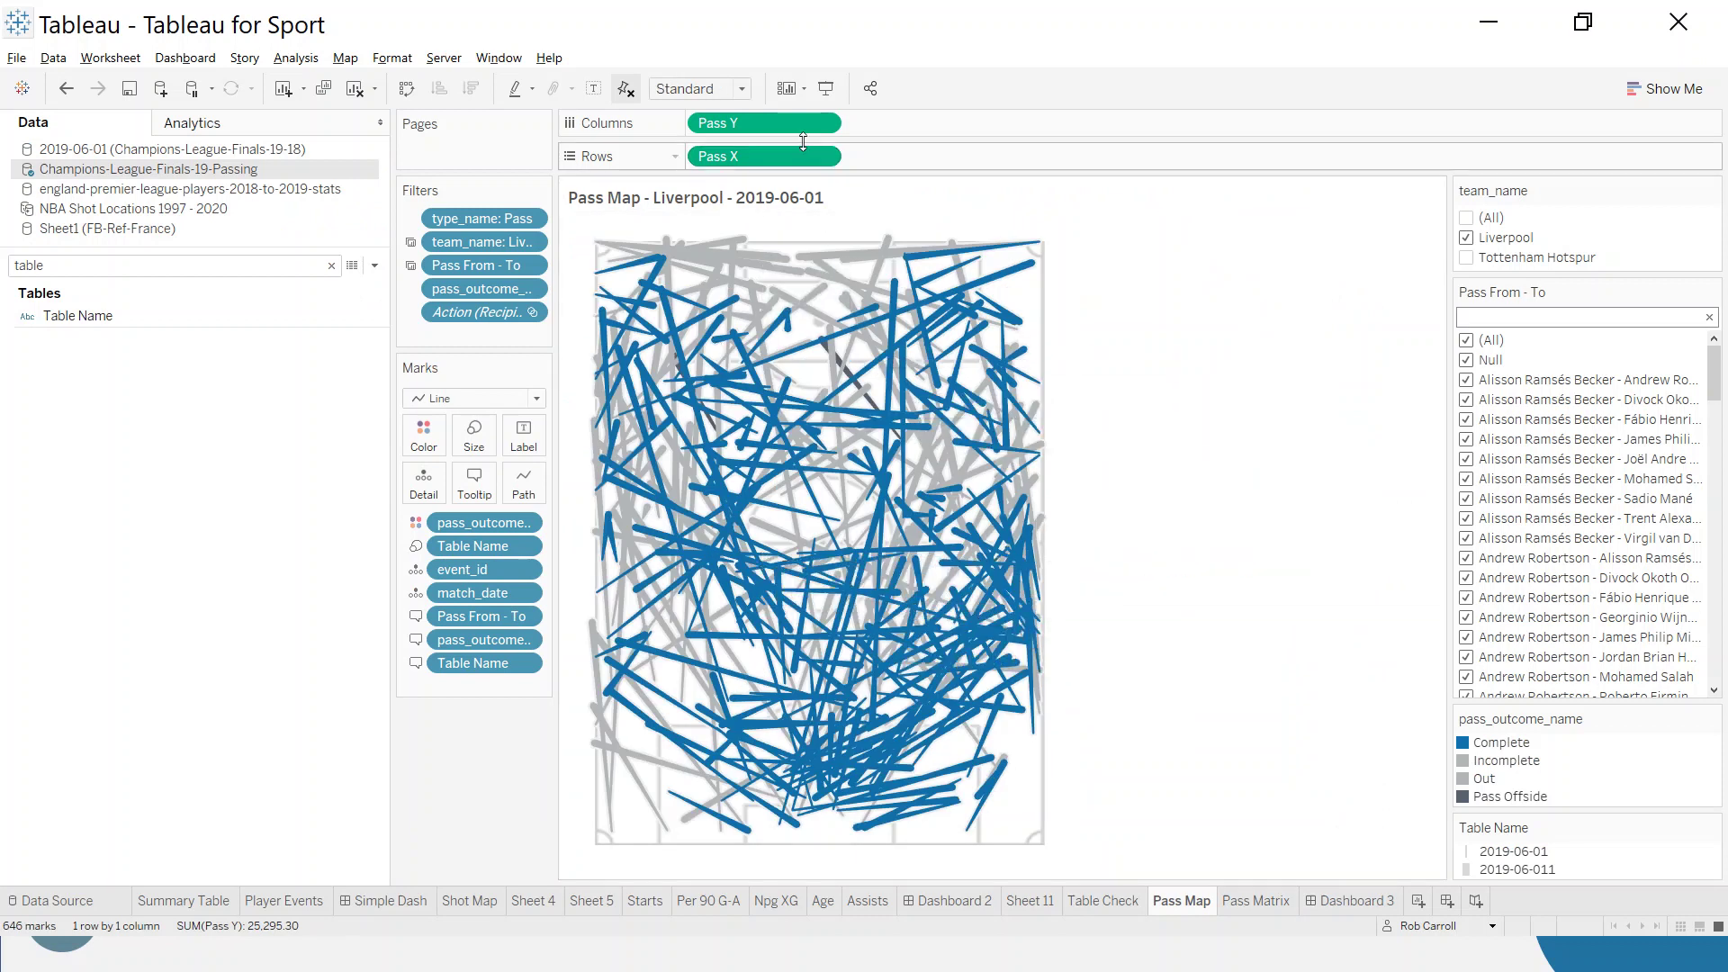
left_click(824, 122)
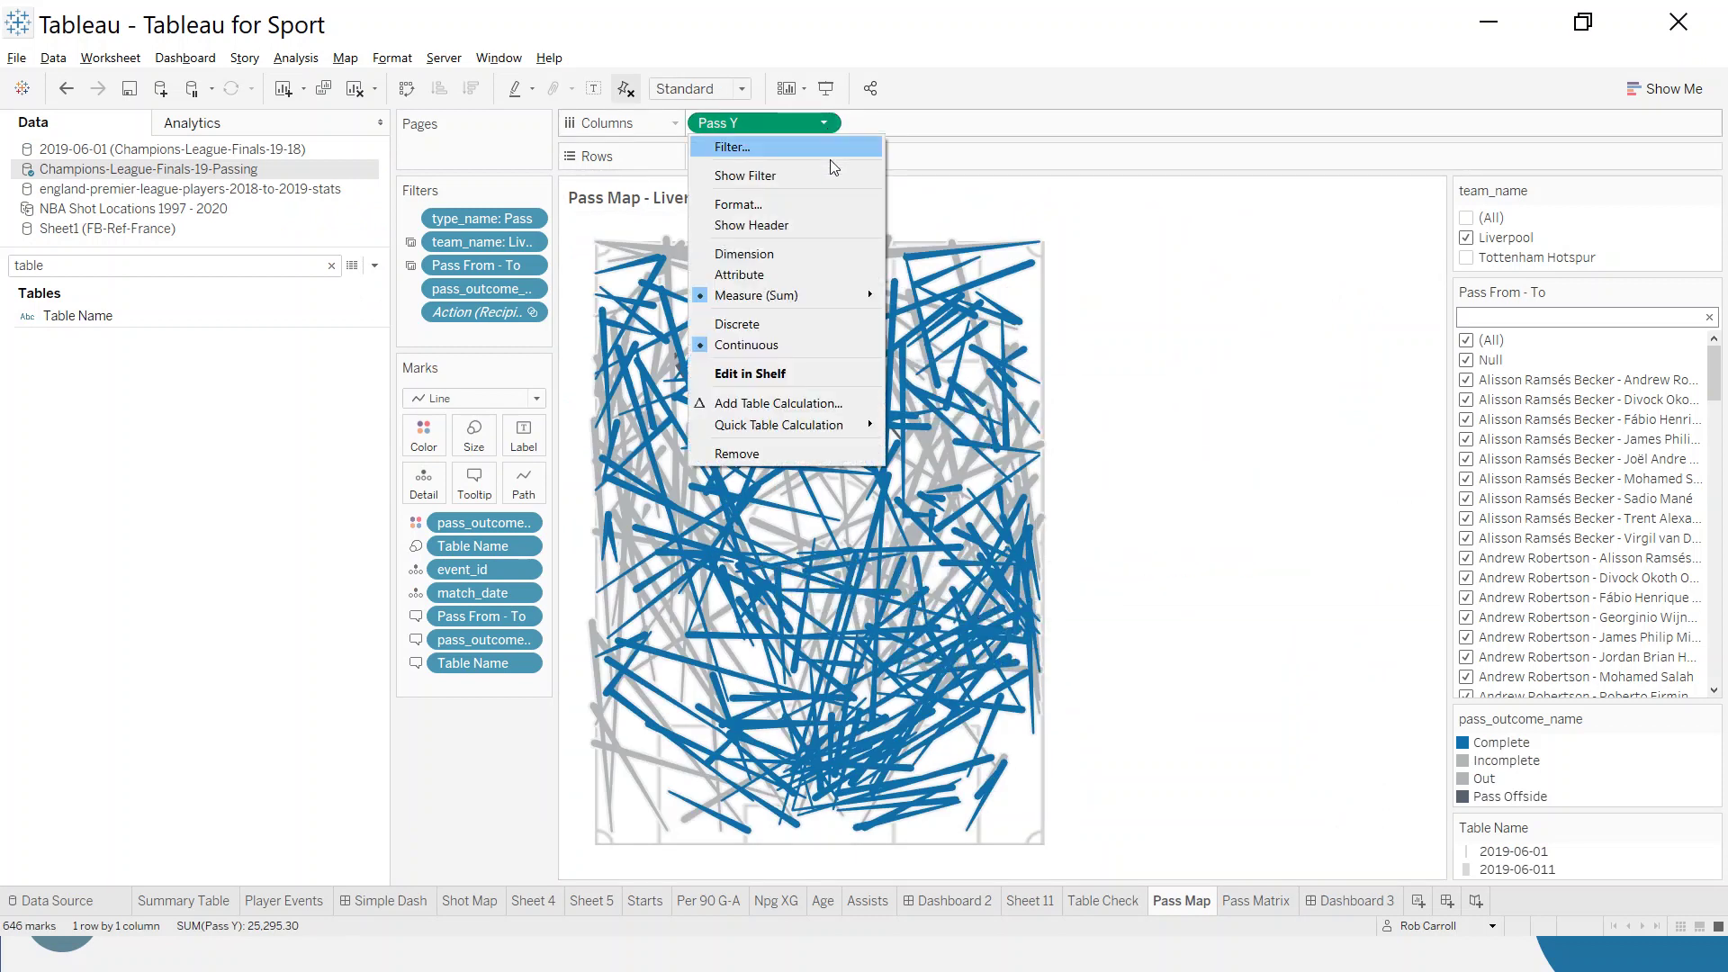
left_click(780, 227)
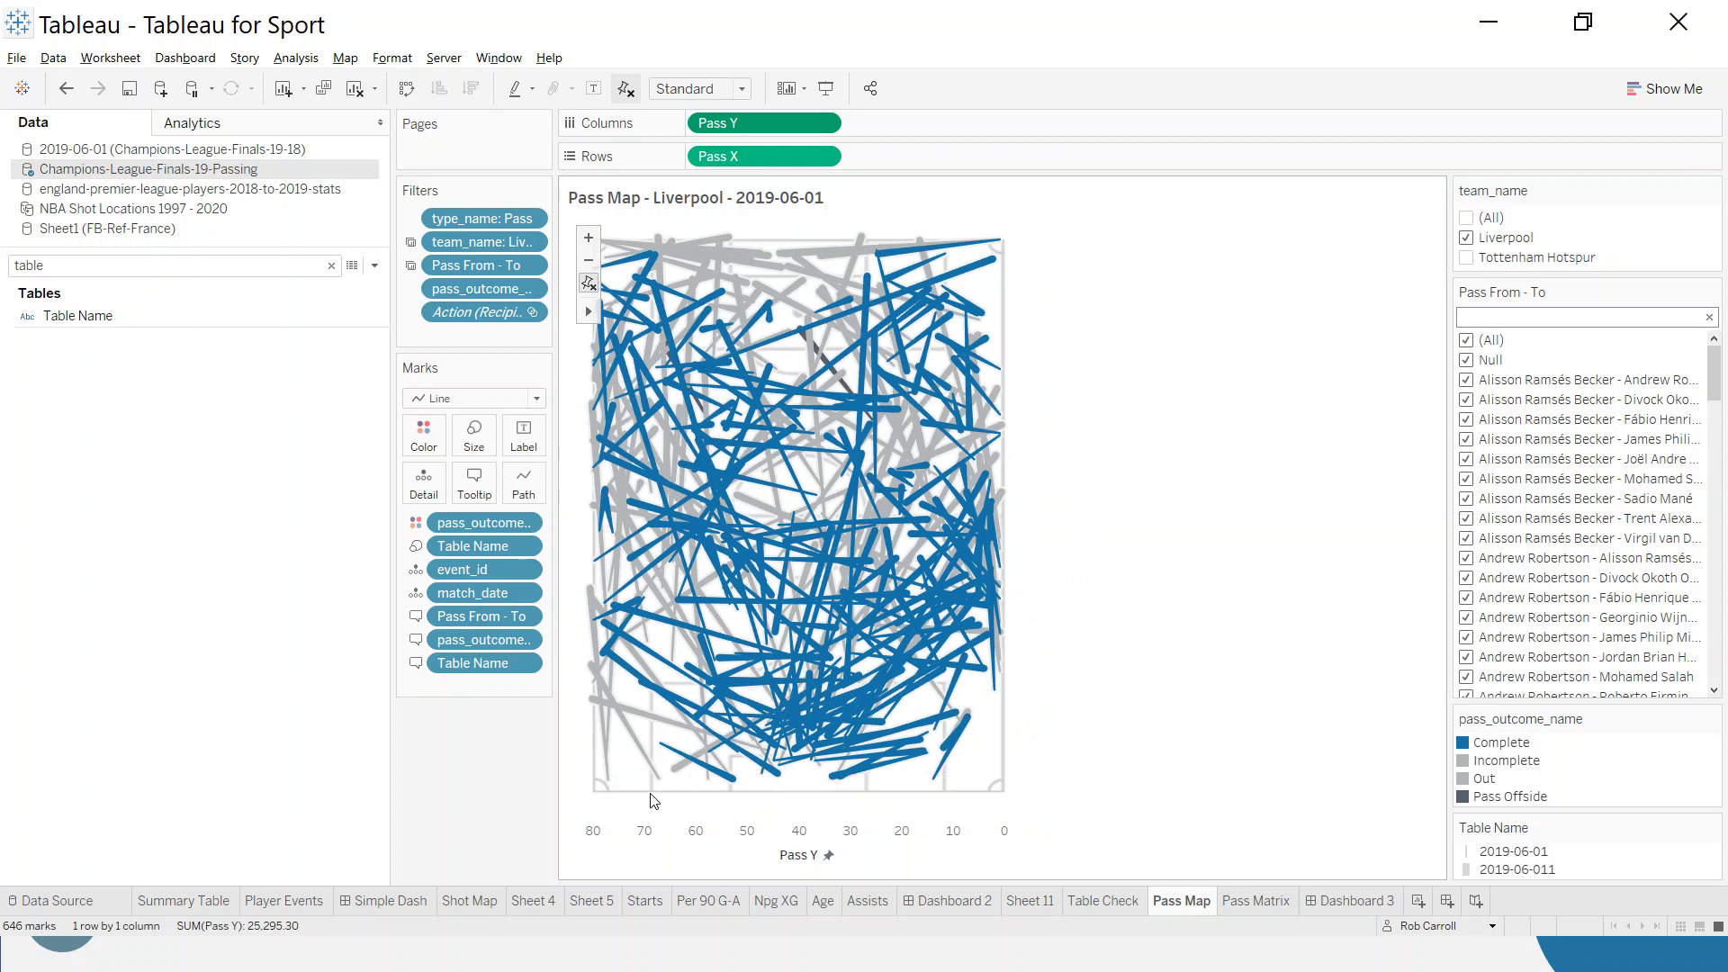
right_click(601, 835)
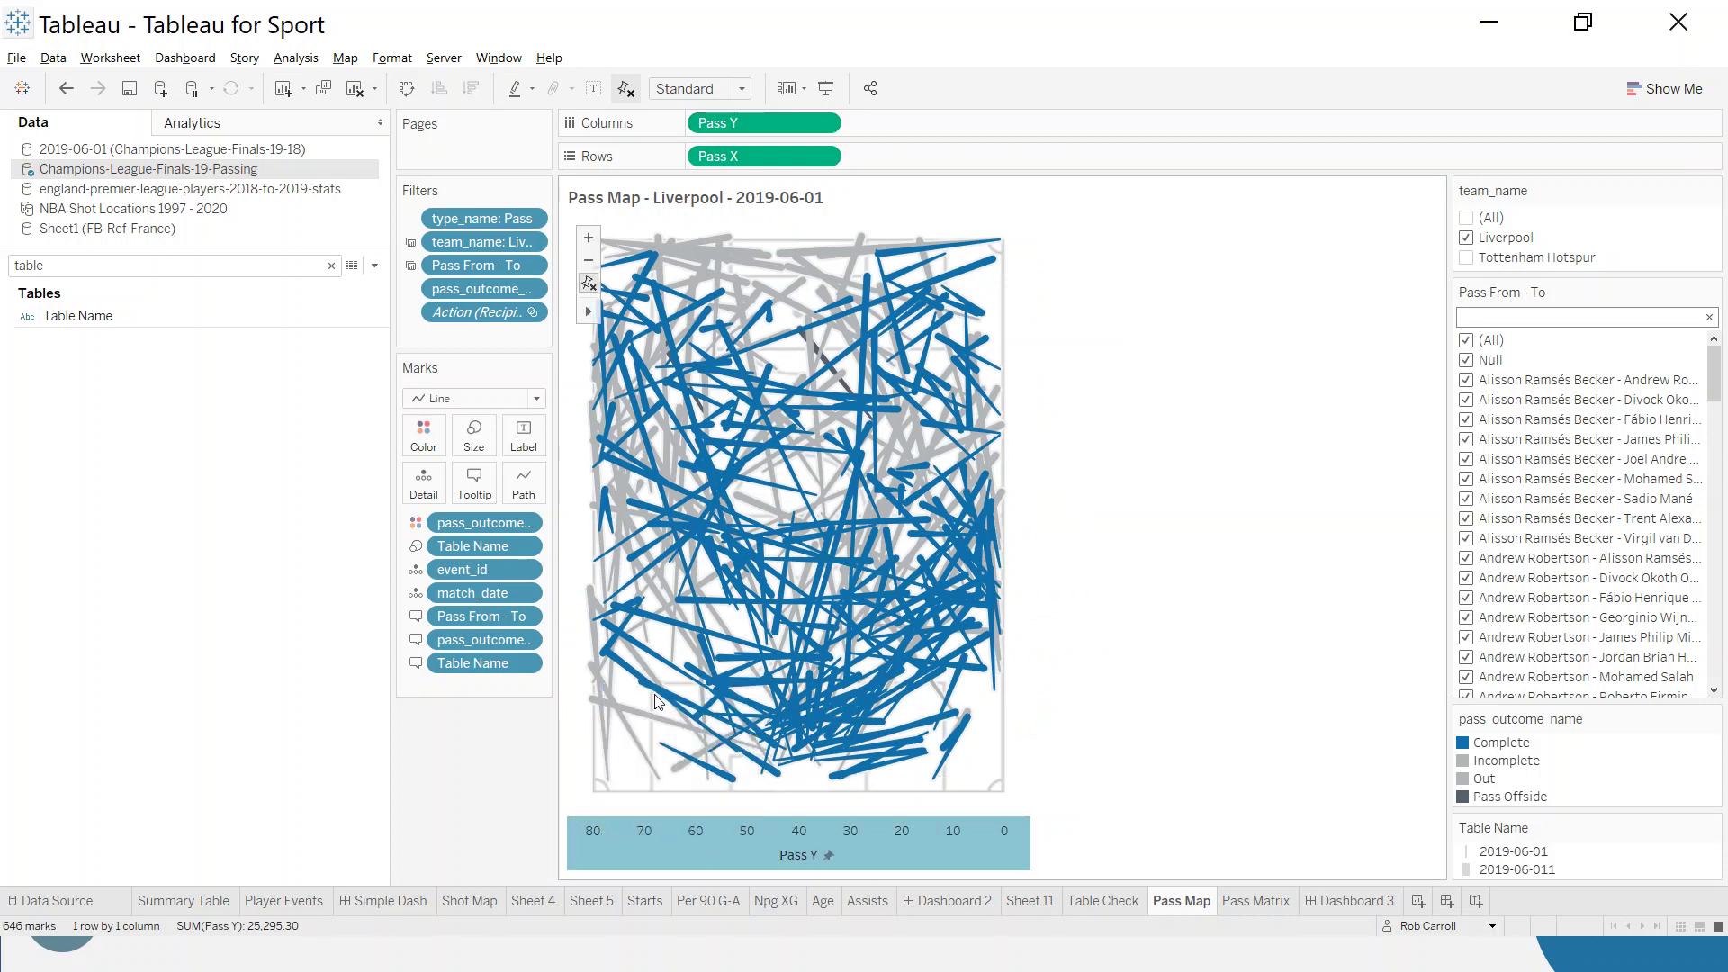
left_click(664, 486)
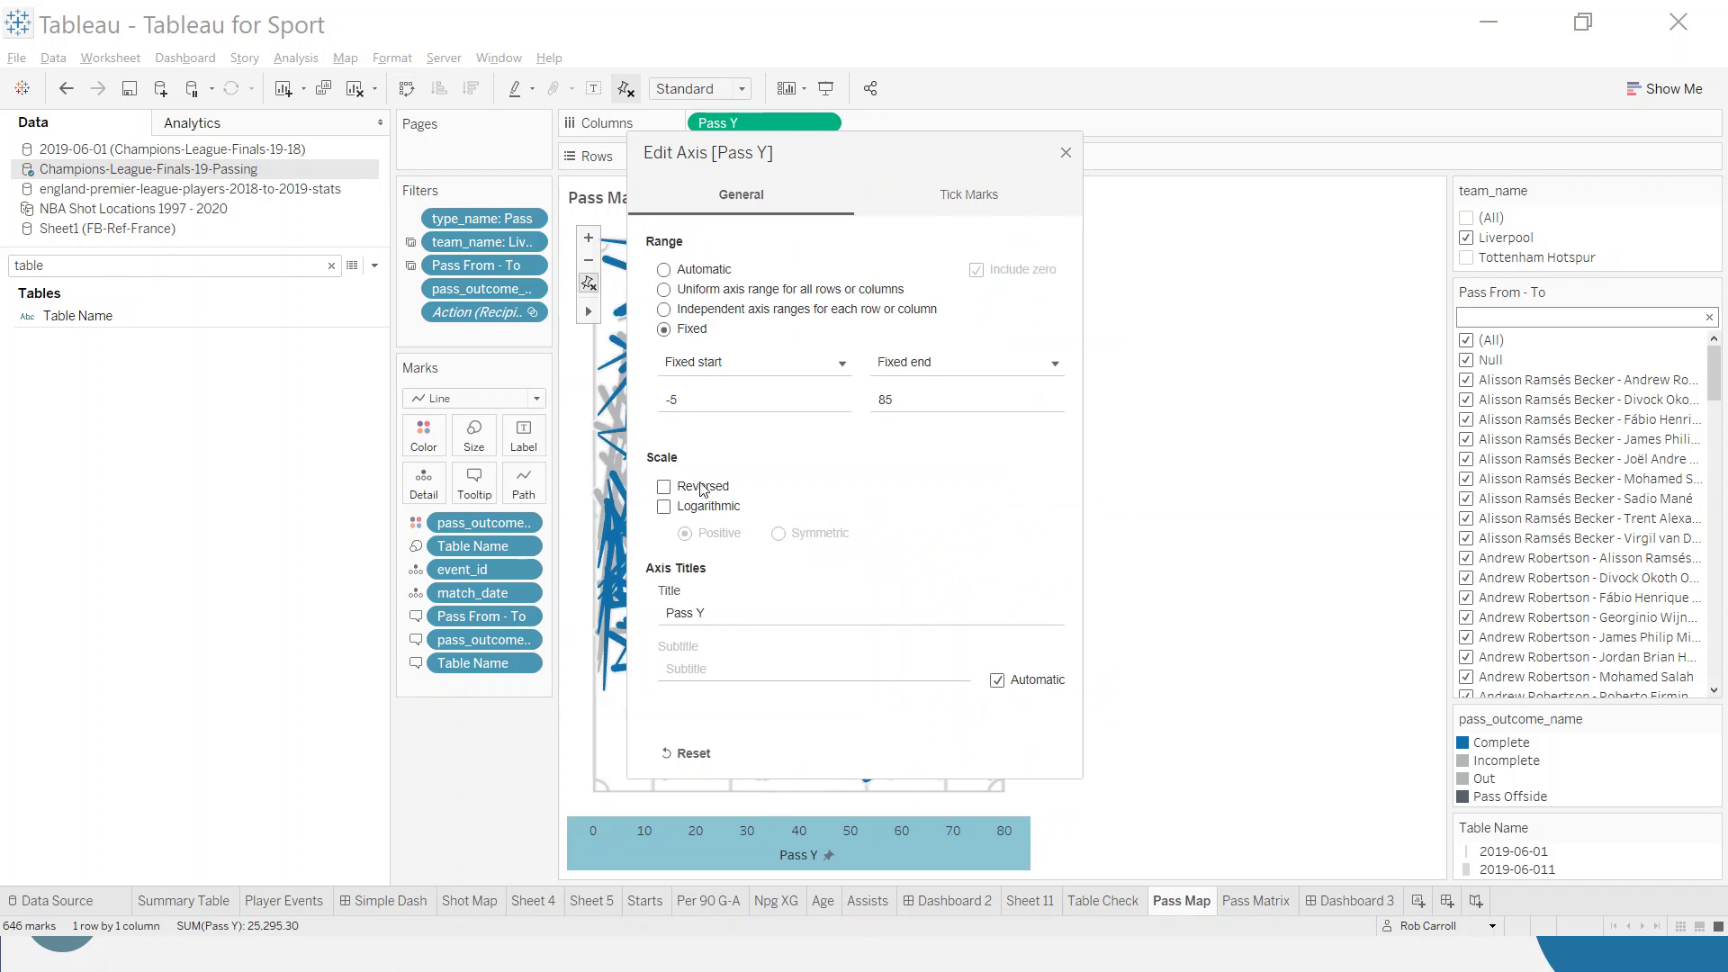
left_click(1066, 152)
- Hide the Pass Y axis header on the Pass Map sheet and return to Dashboard 3
right_click(738, 855)
left_click(812, 768)
left_click(1350, 901)
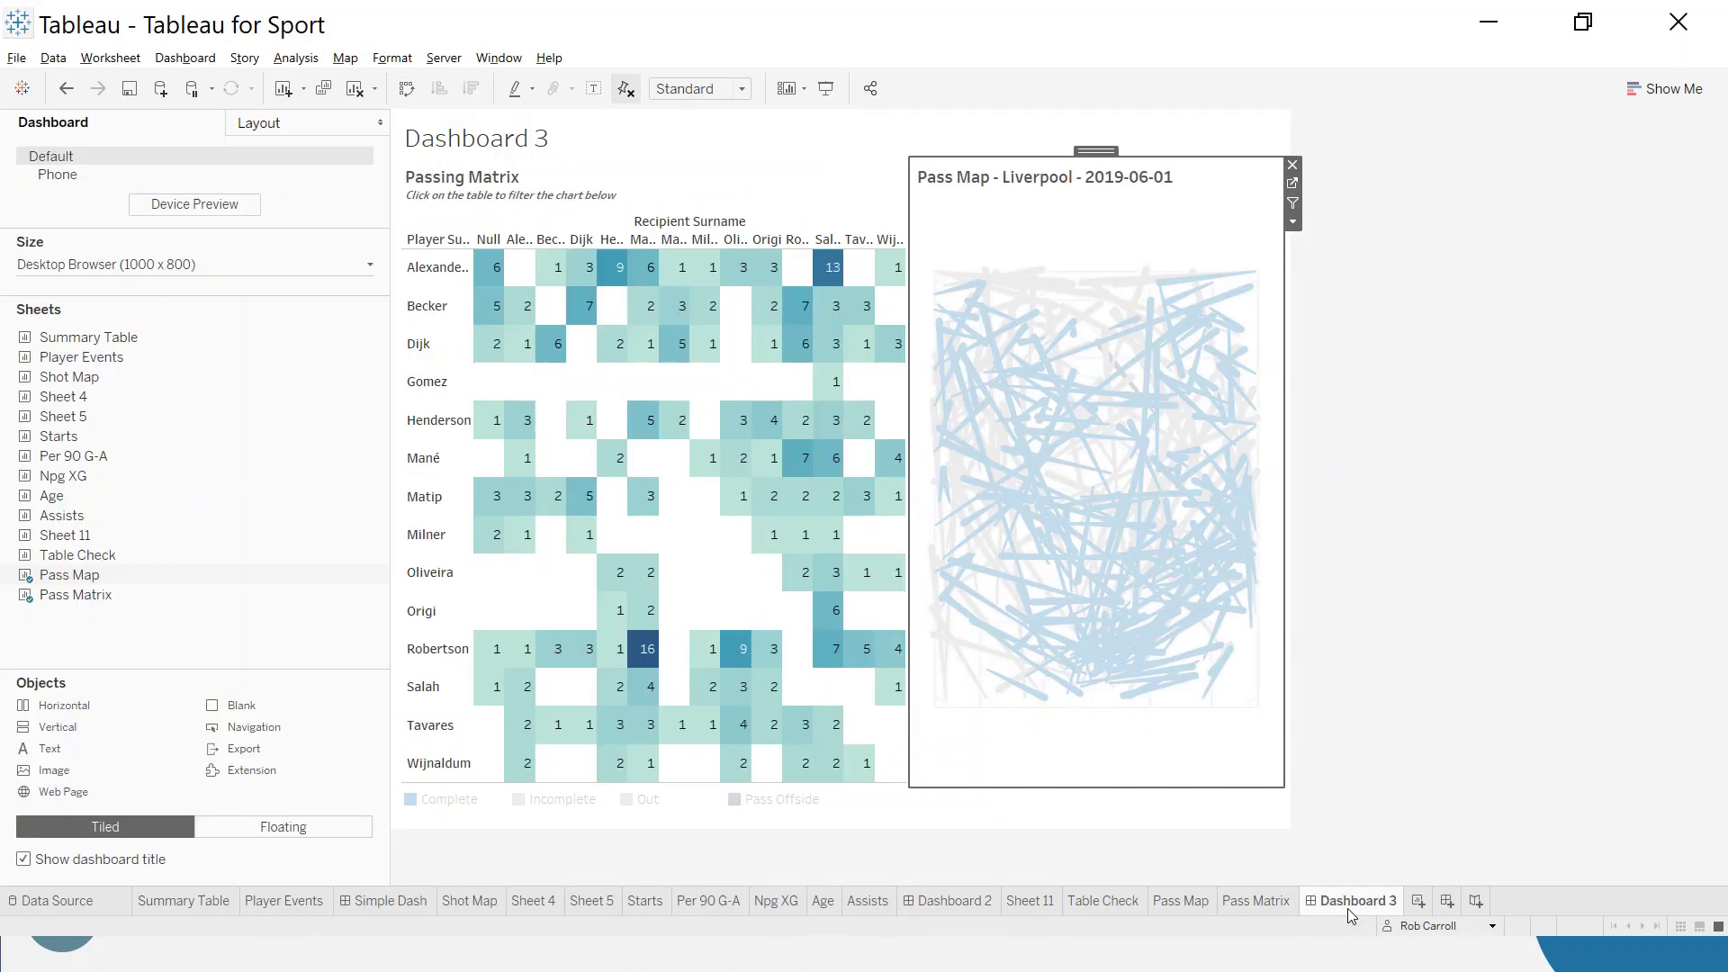
- Check the Robertson to Mané and Alexander-Arnold to Salah passes on the map through the matrix, and clear the selection
left_click(645, 650)
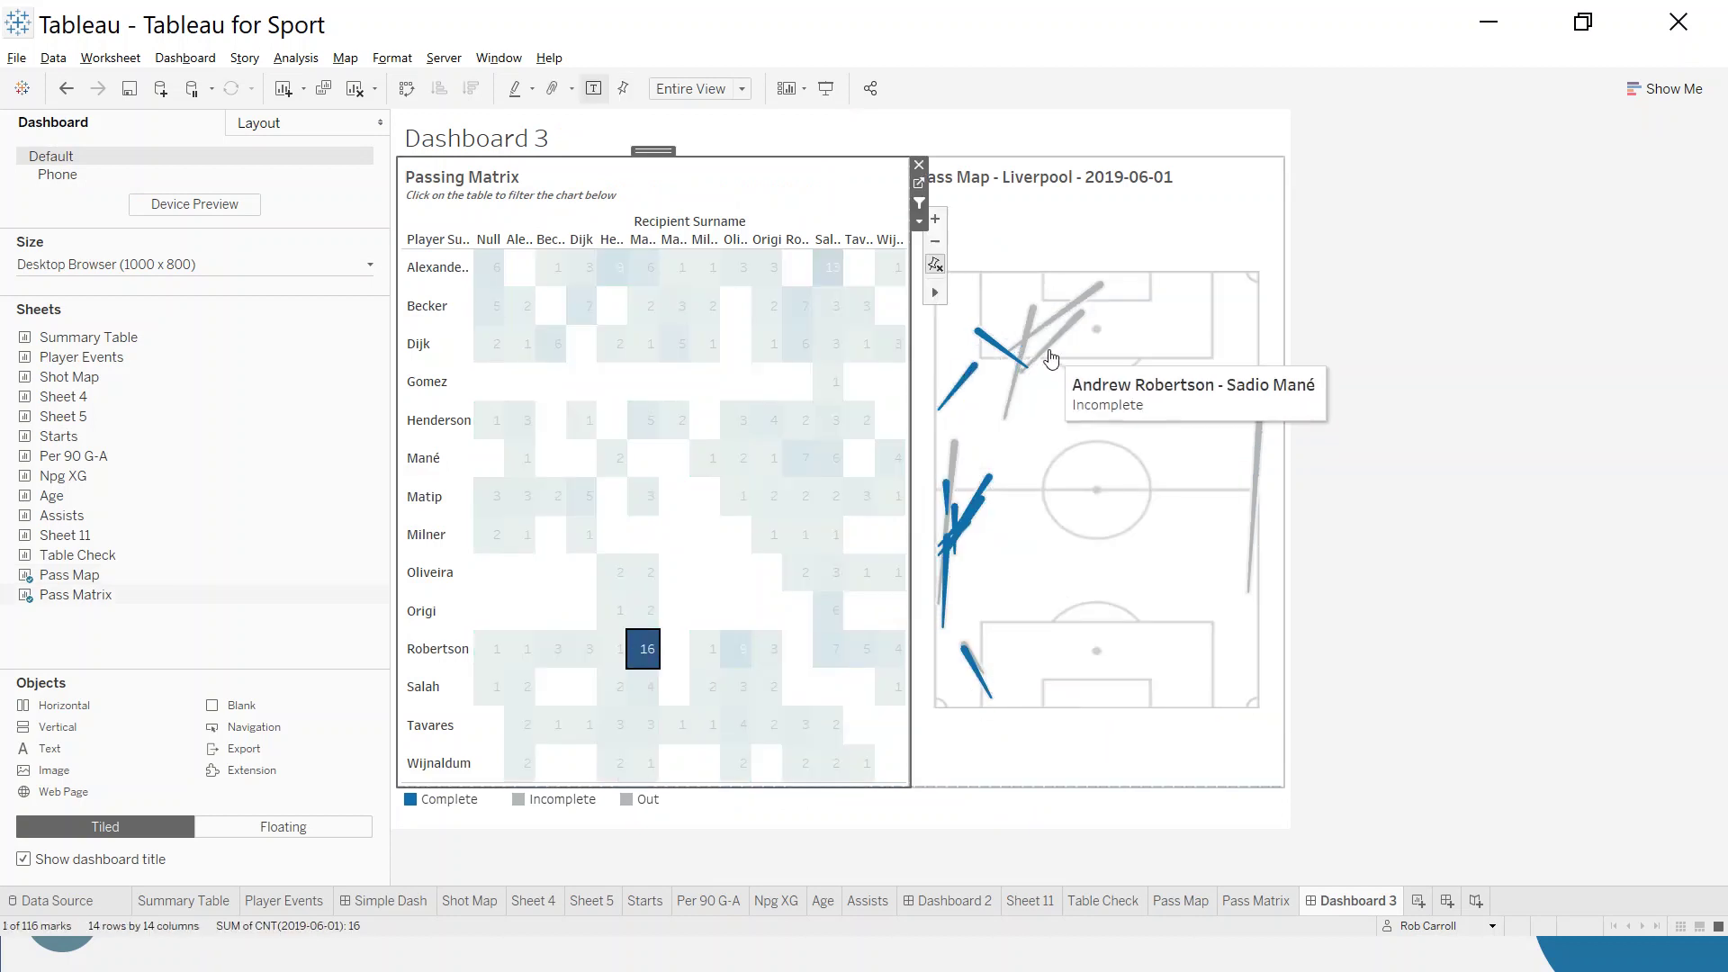
left_click(842, 276)
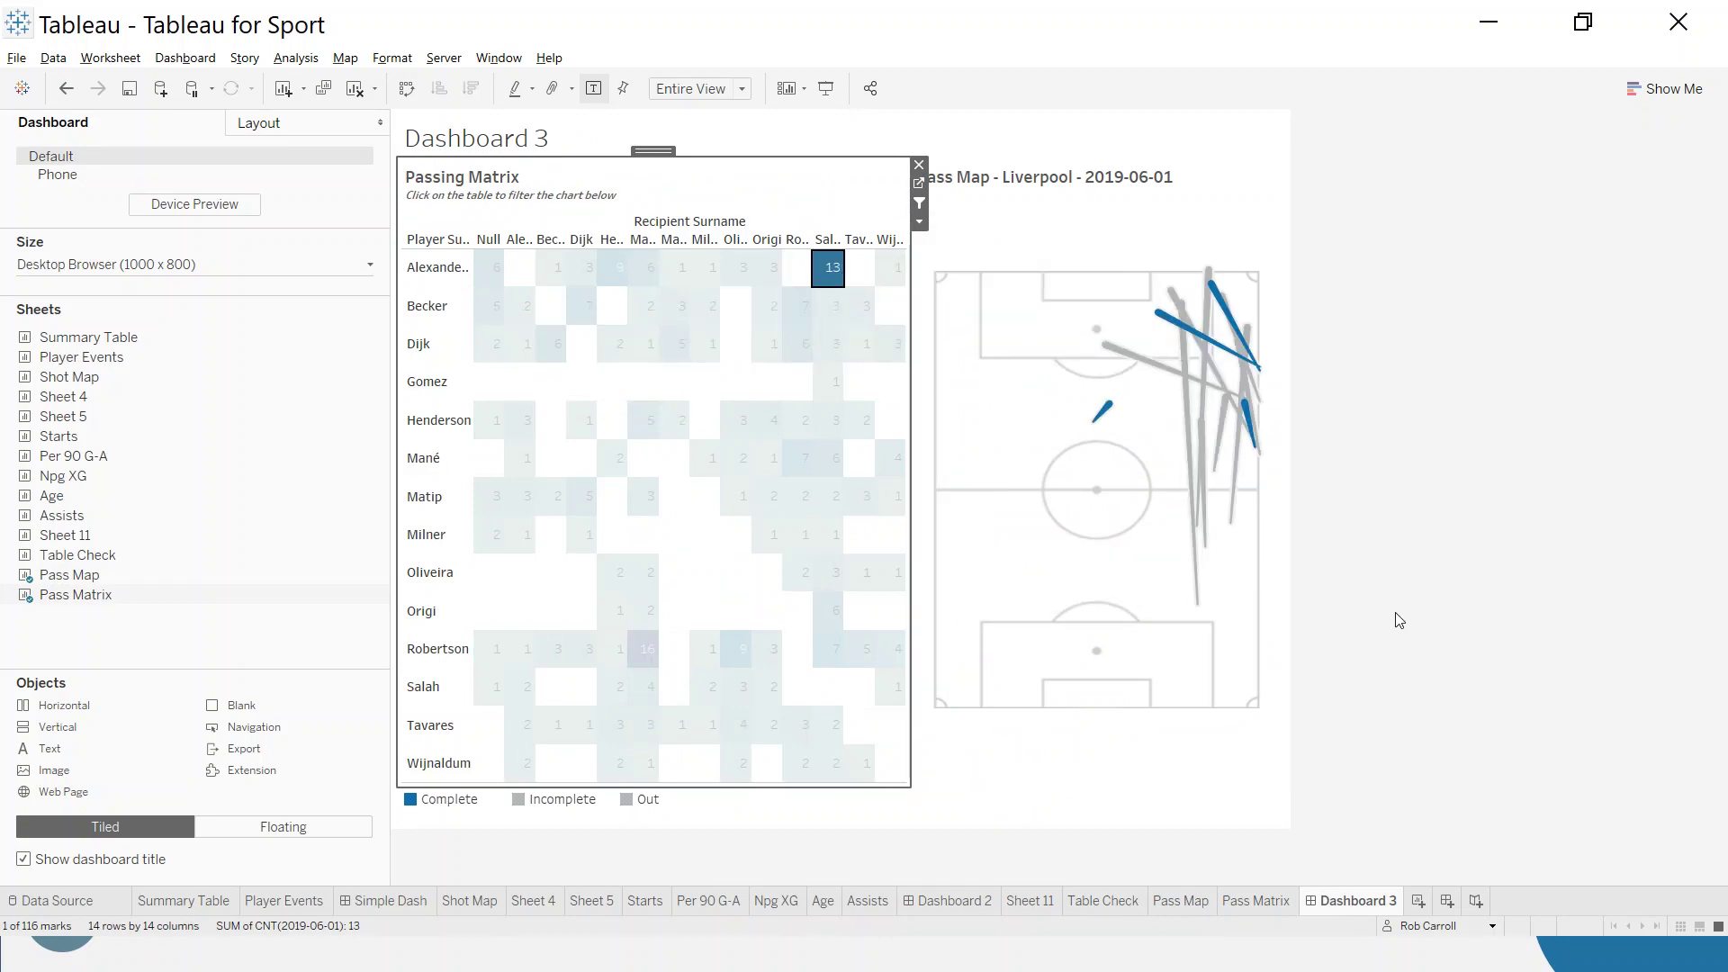
mouse_move(824, 266)
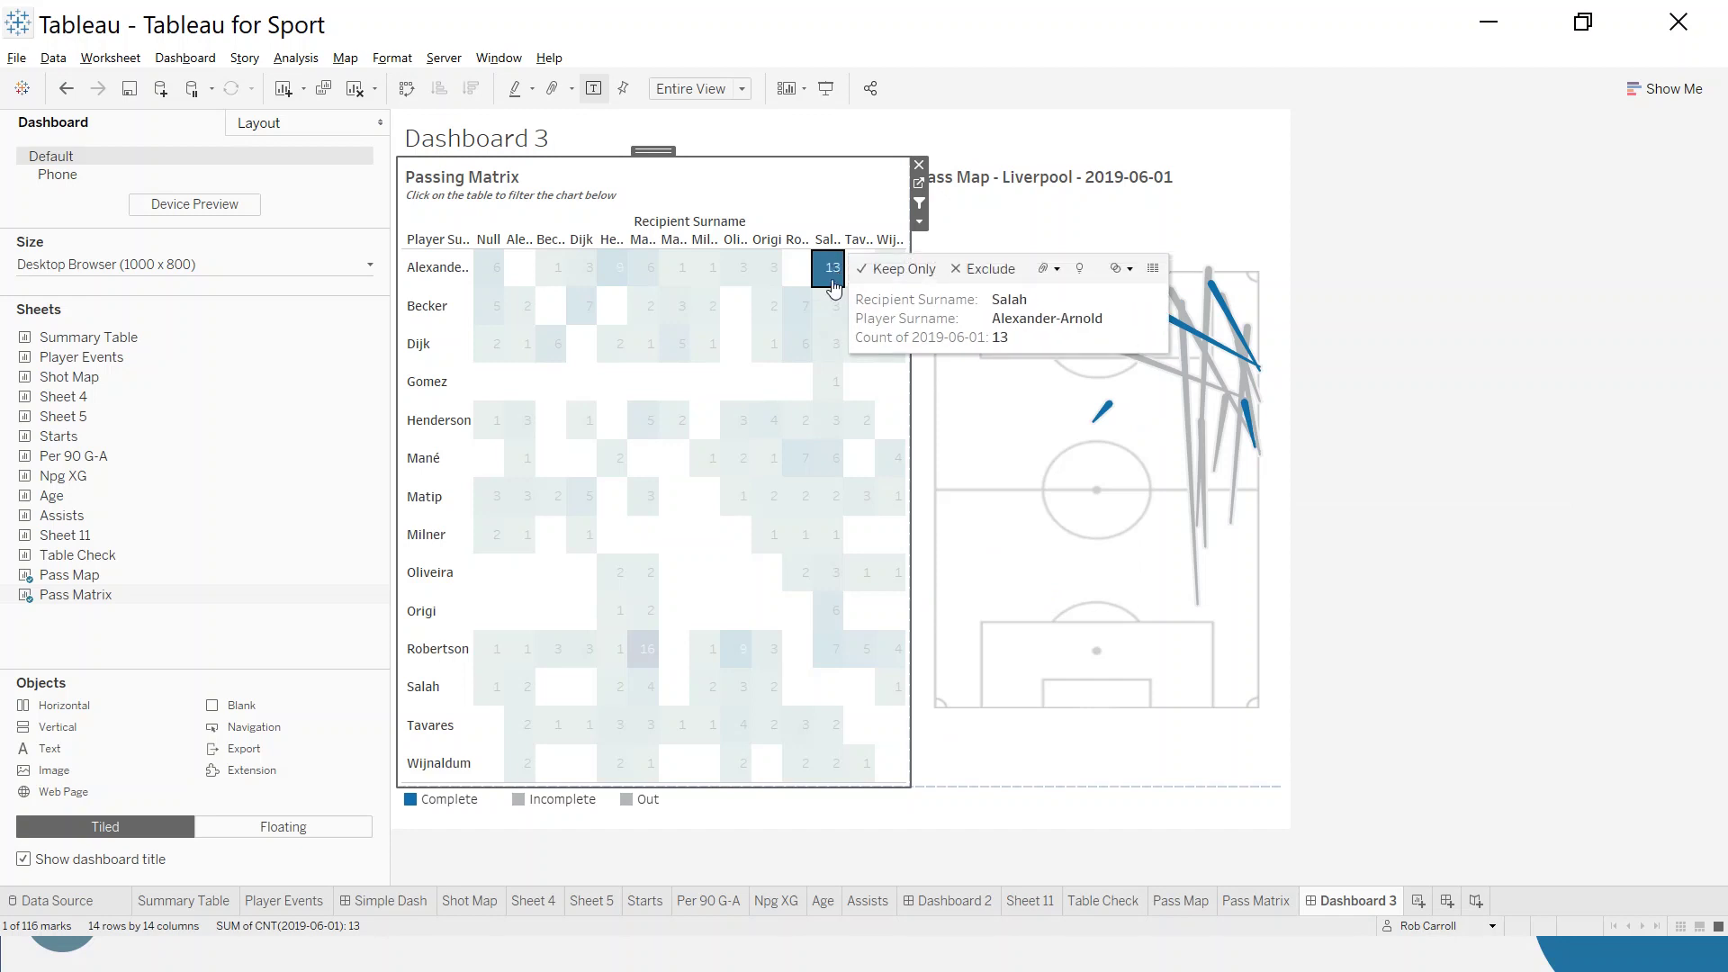
left_click(834, 280)
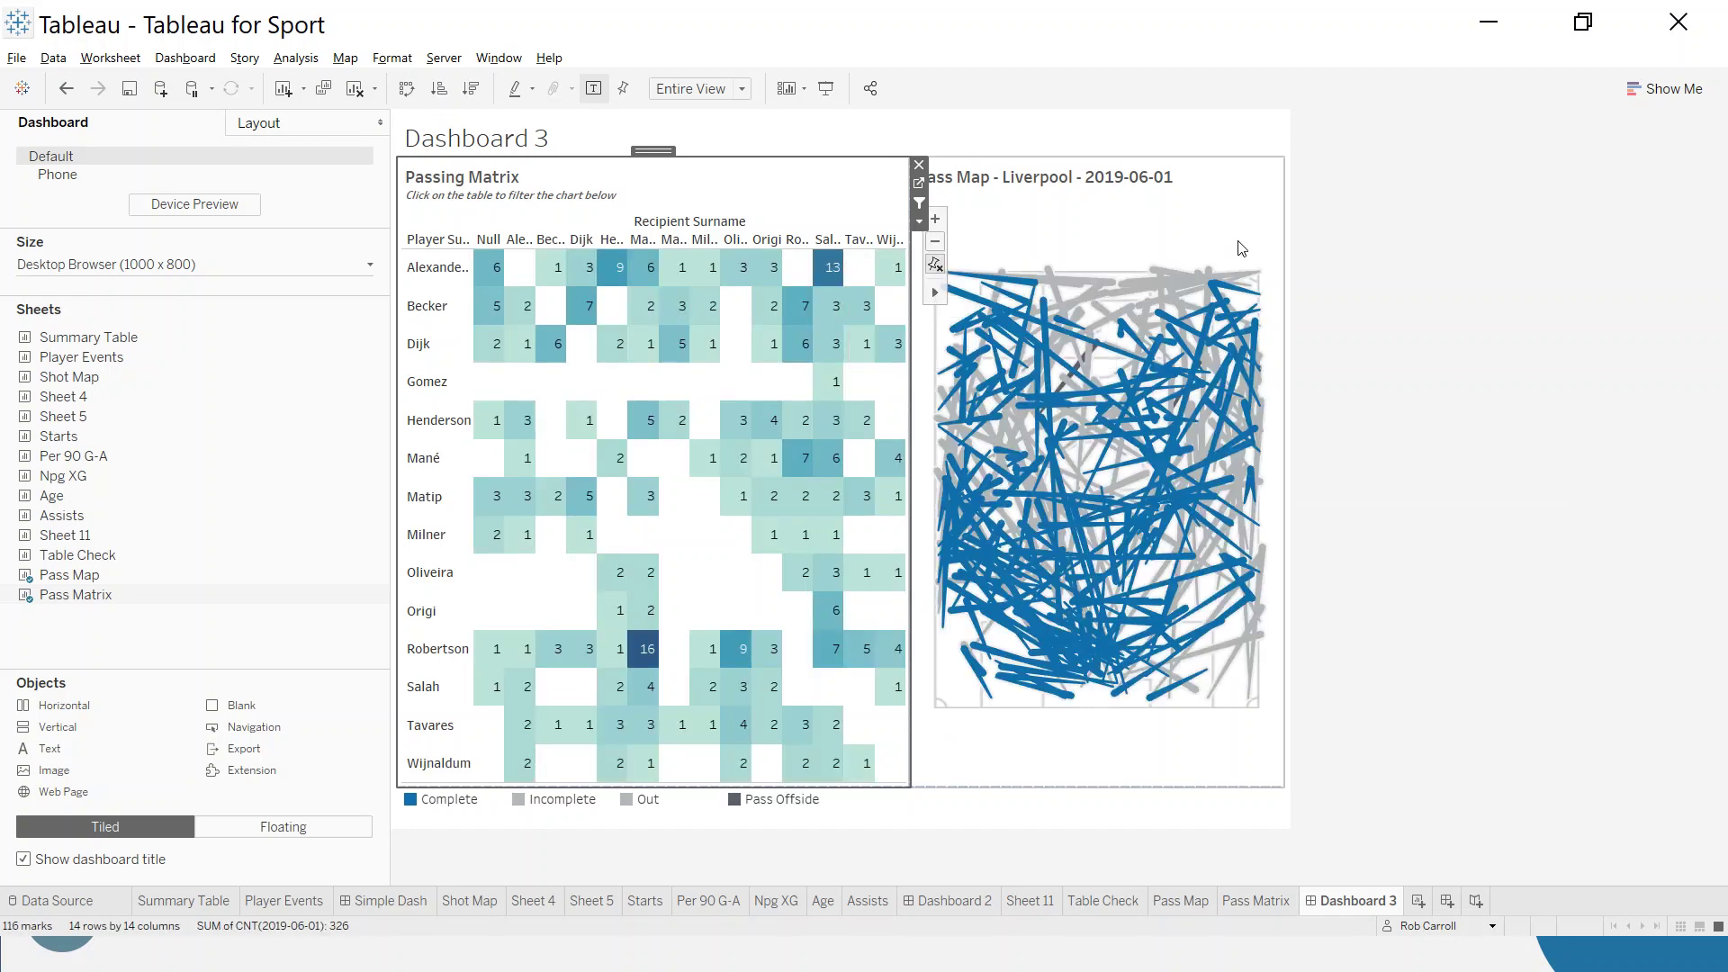